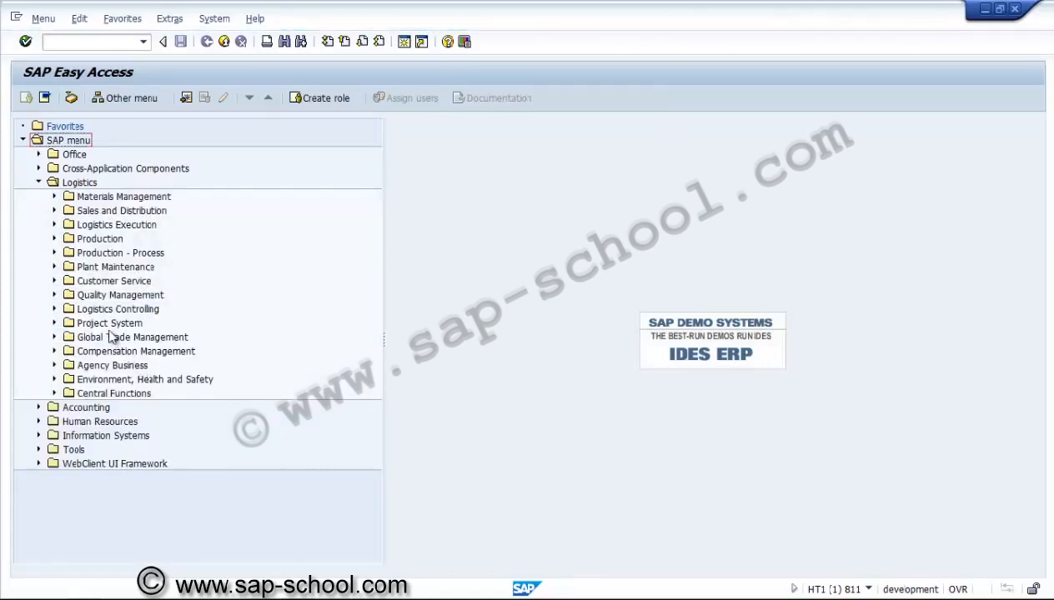
Expand the Project System folder and its Basic Data subfolder in the SAP menu
click(109, 323)
click(54, 323)
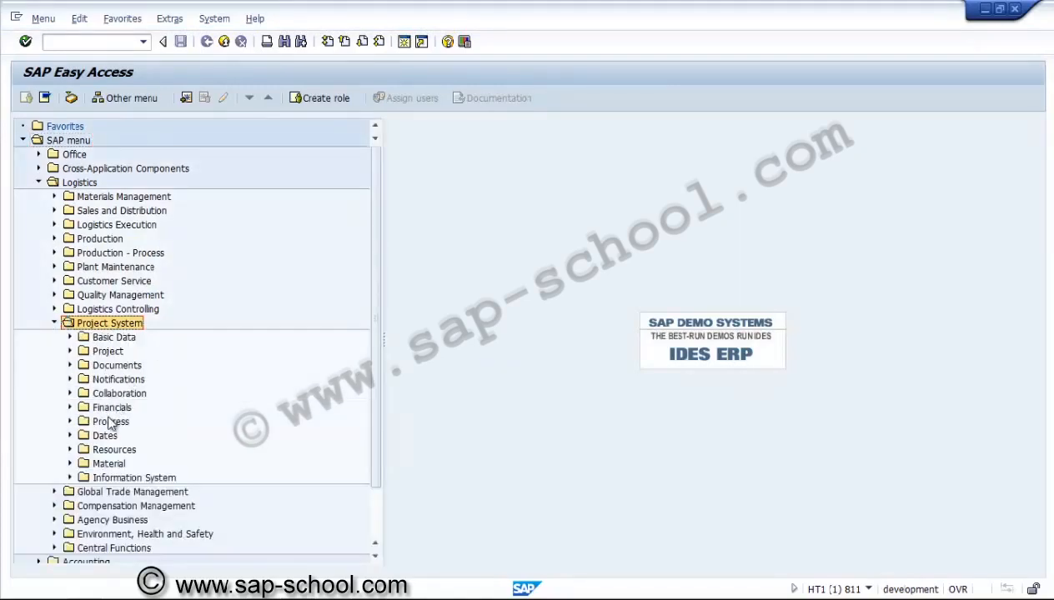
click(71, 337)
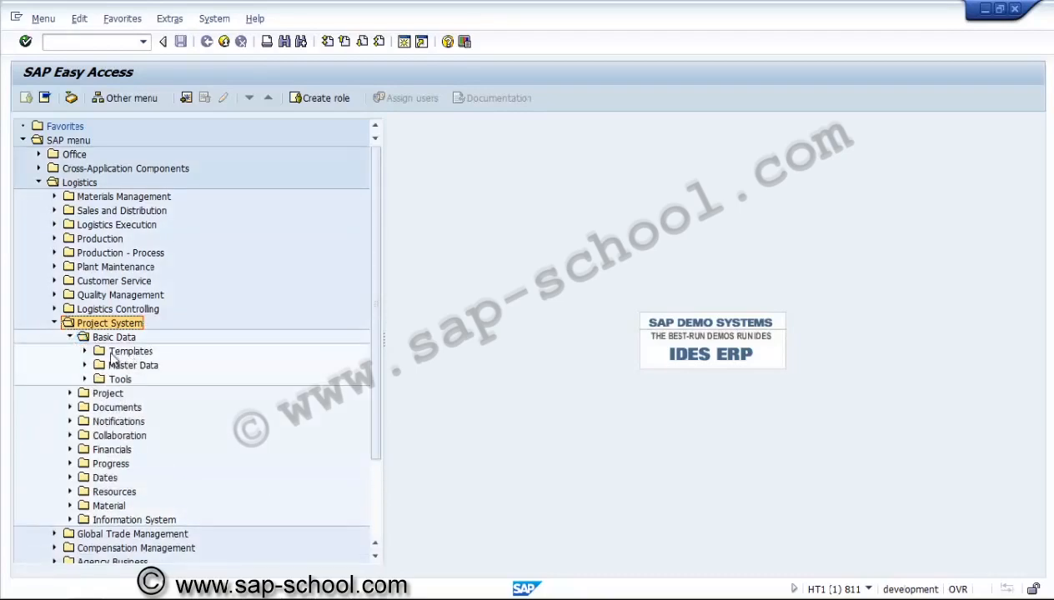
Look through the Standard Network transactions under Templates and the contents of the Project folder
click(85, 352)
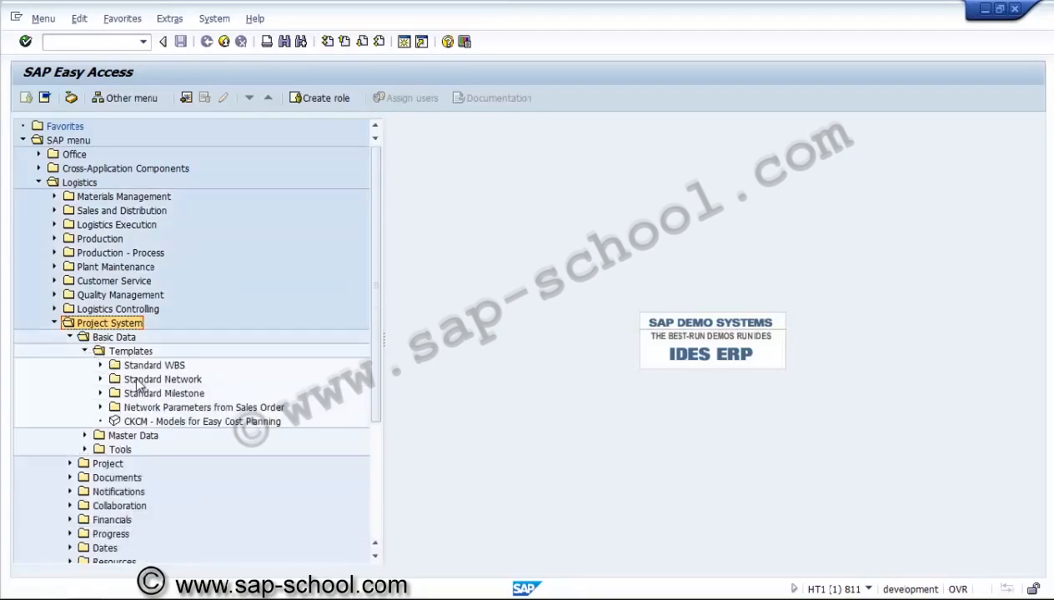
click(140, 382)
click(100, 380)
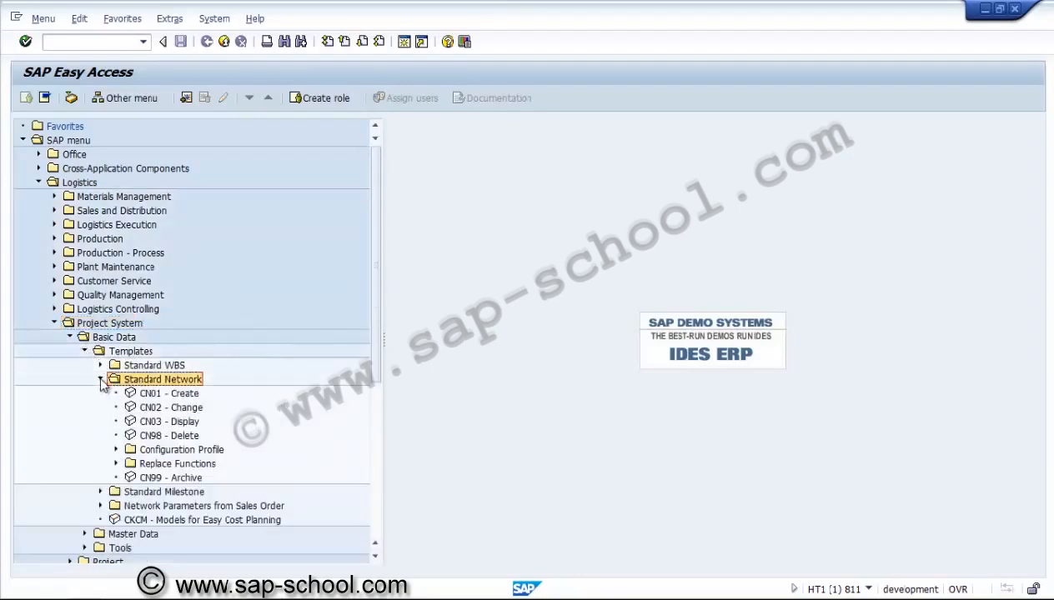
click(171, 395)
click(172, 407)
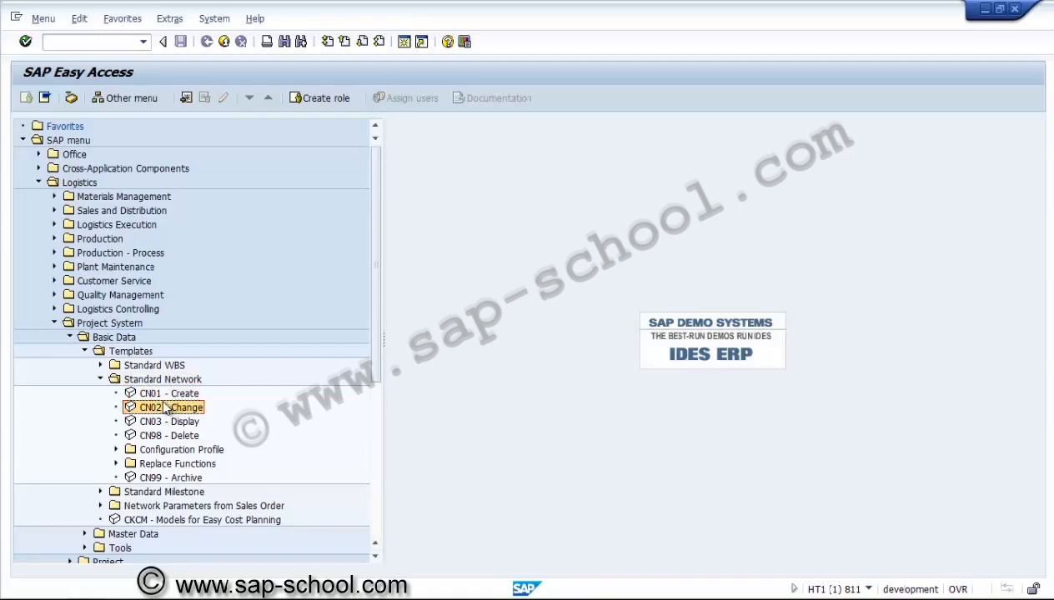
click(100, 379)
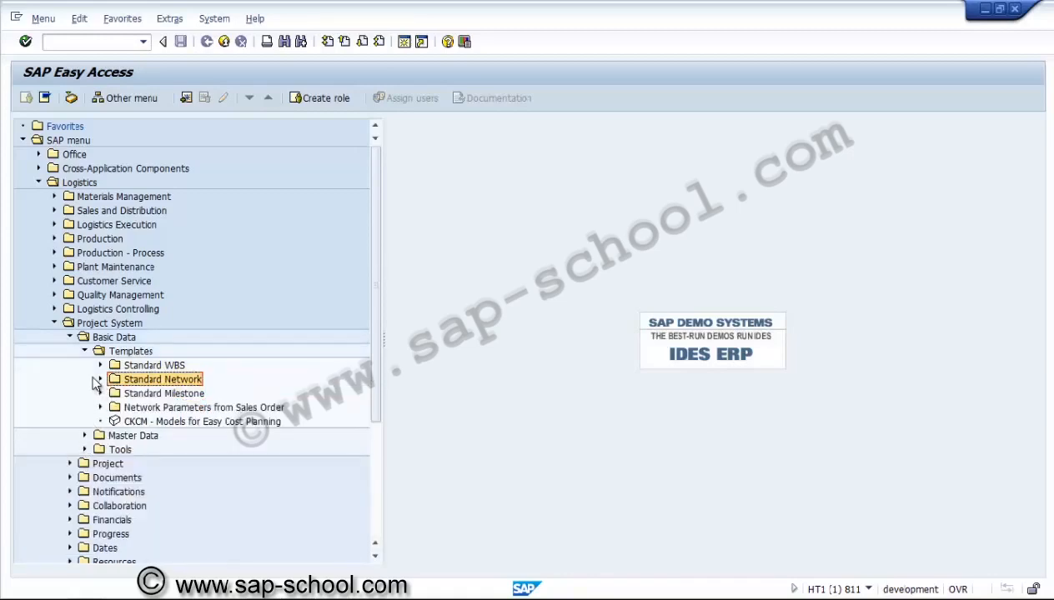
click(85, 351)
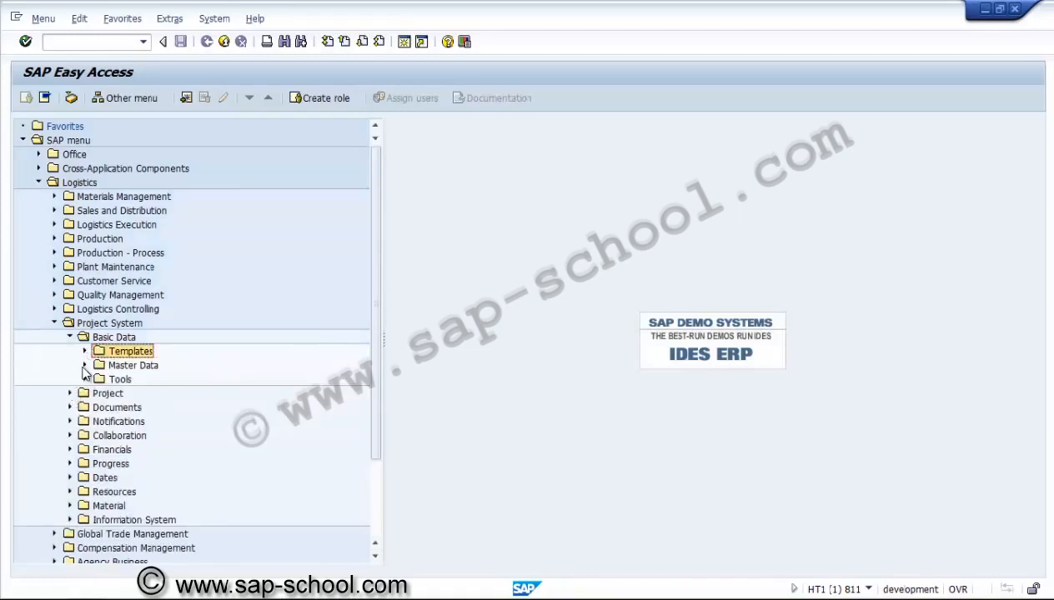
click(70, 393)
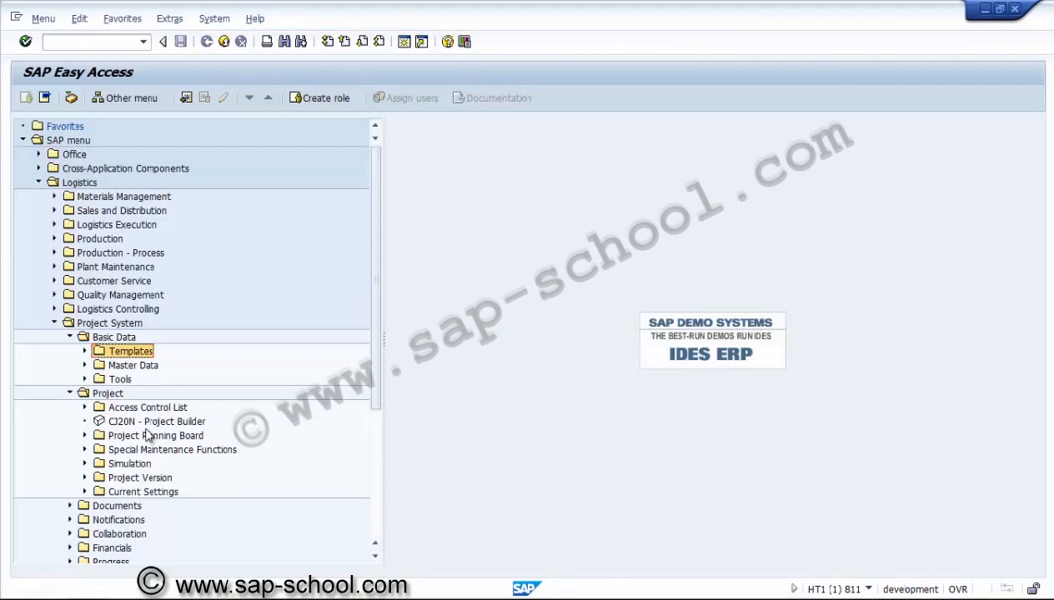
Start transaction CNR1 - Create for work center master records under the Basic Data master data
click(127, 368)
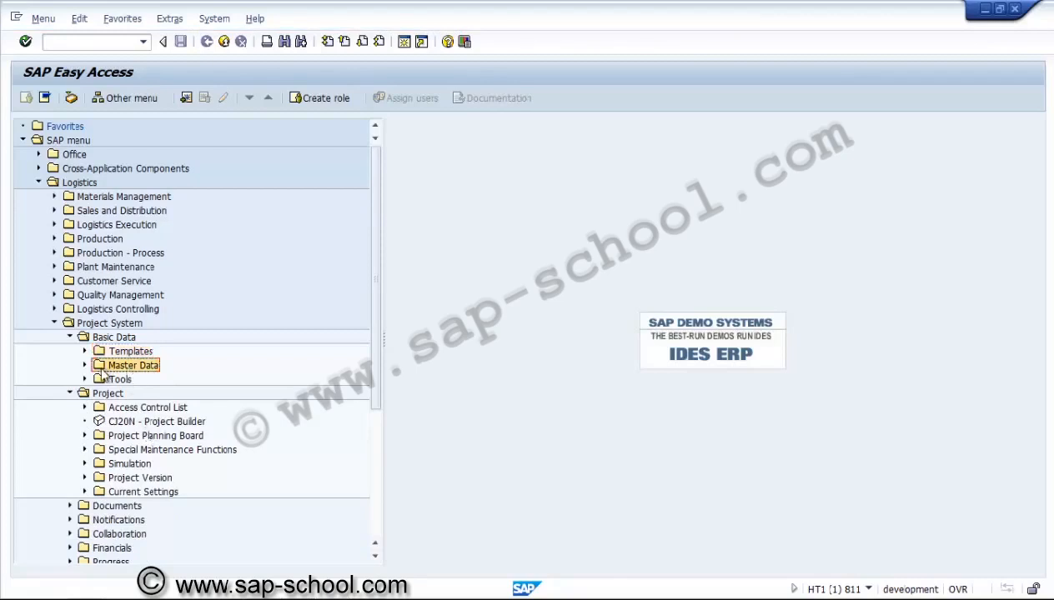
click(85, 365)
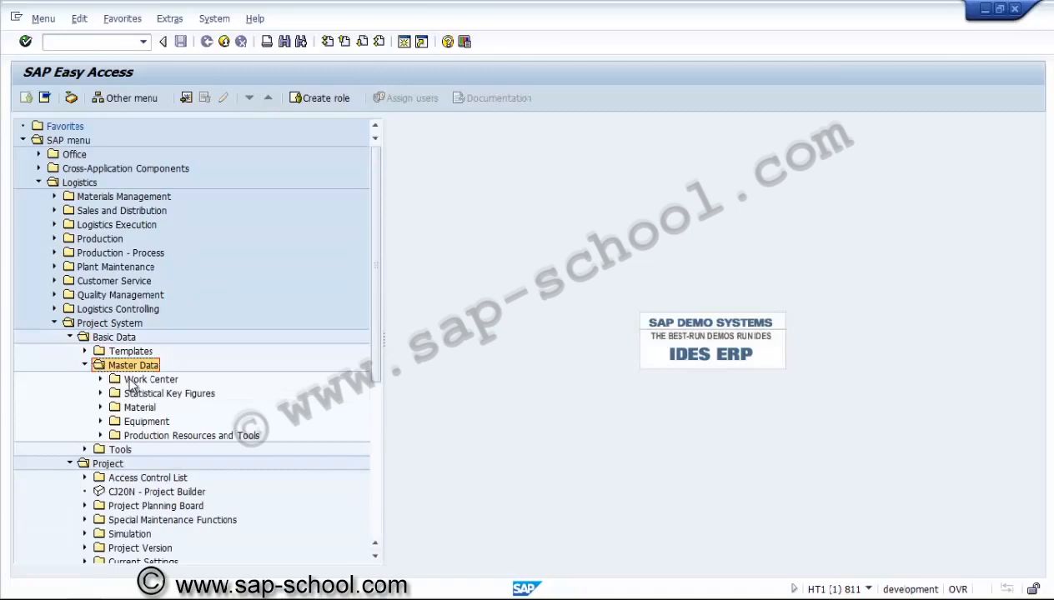
click(100, 380)
click(101, 379)
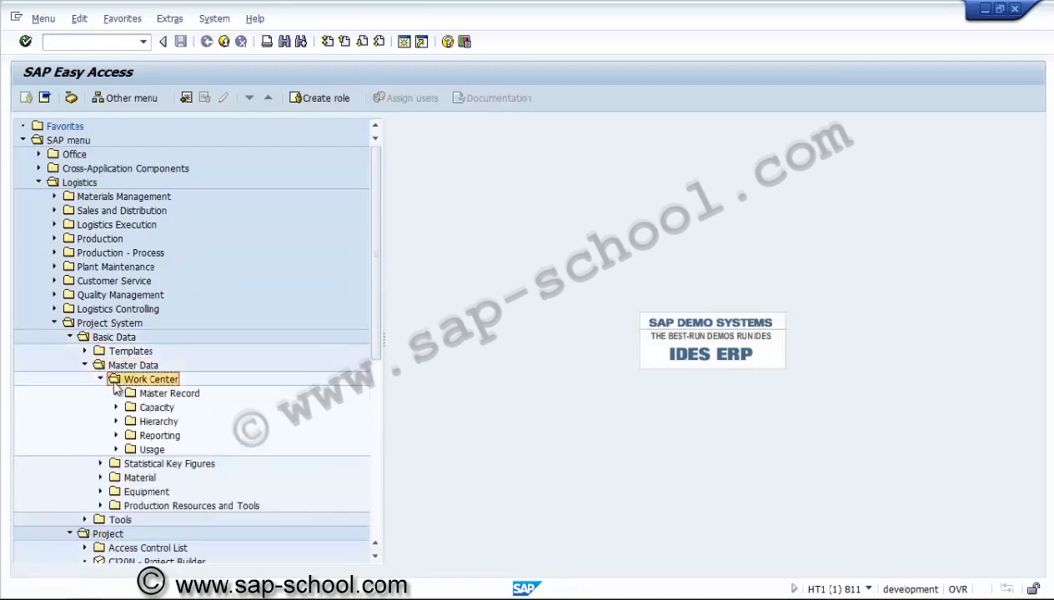
click(152, 395)
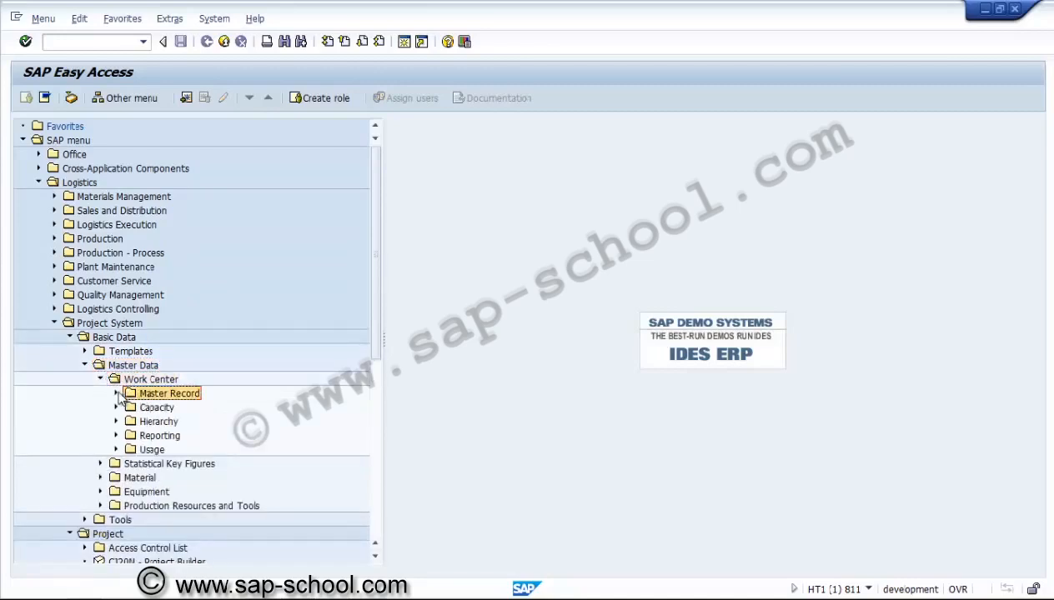
click(116, 393)
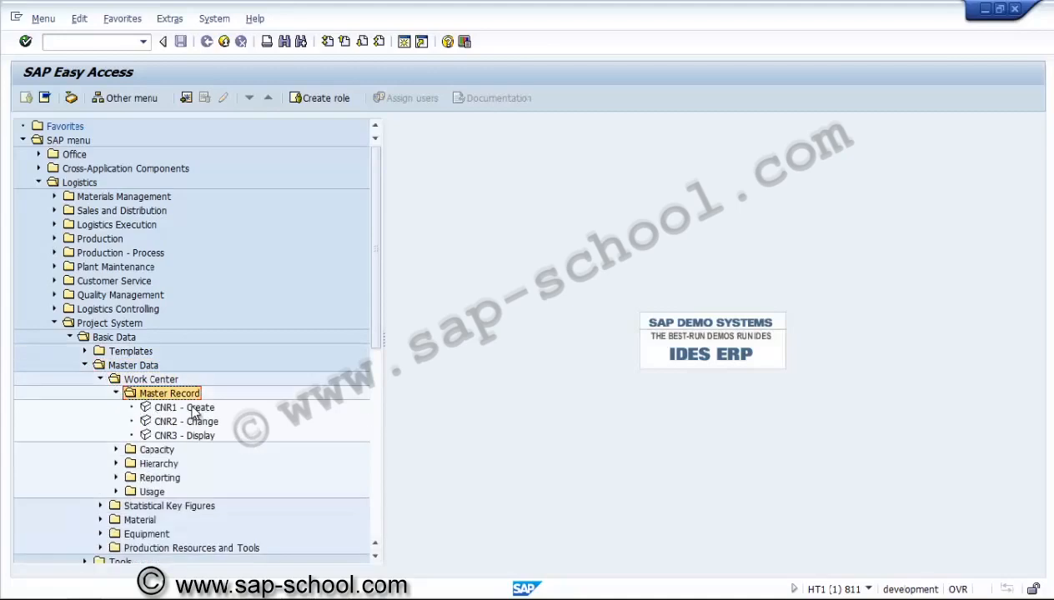
double_click(192, 409)
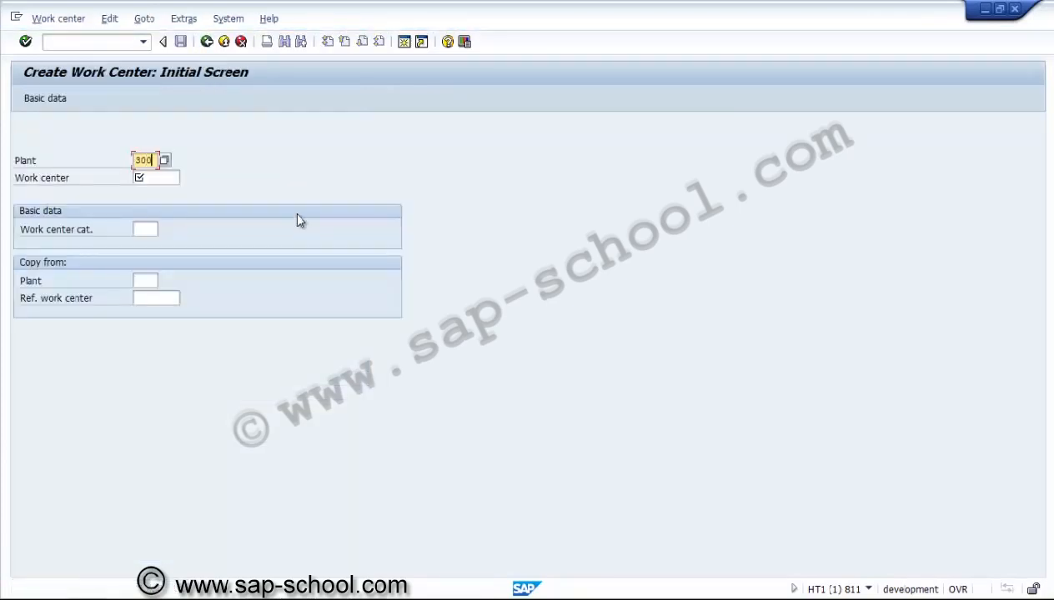
Specify plant 3000, work center USME-01 and work center category 0006, and proceed to the basic data
key(Tab)
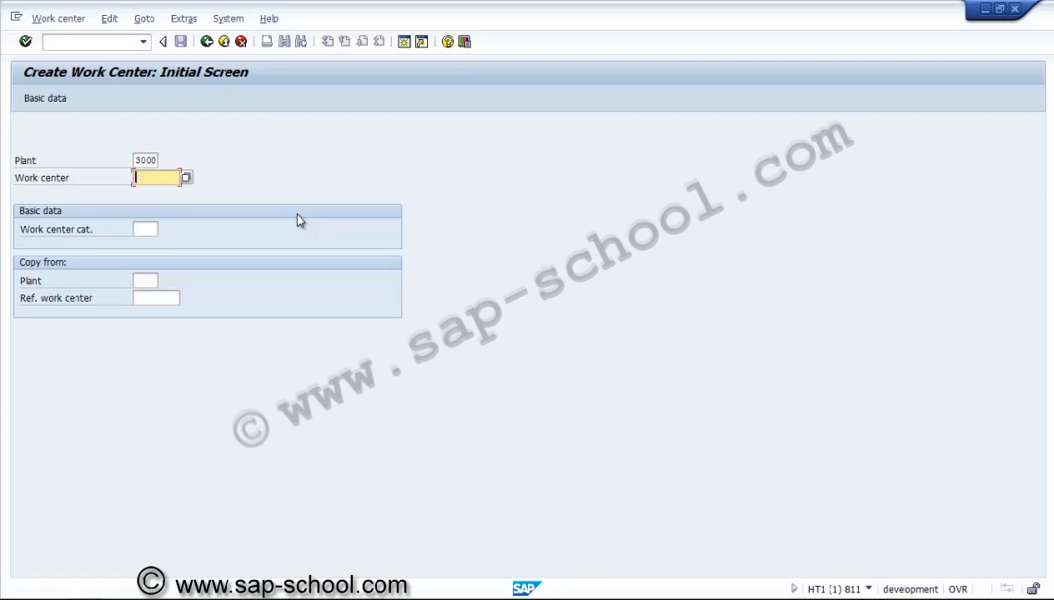
text(USME-01)
click(144, 229)
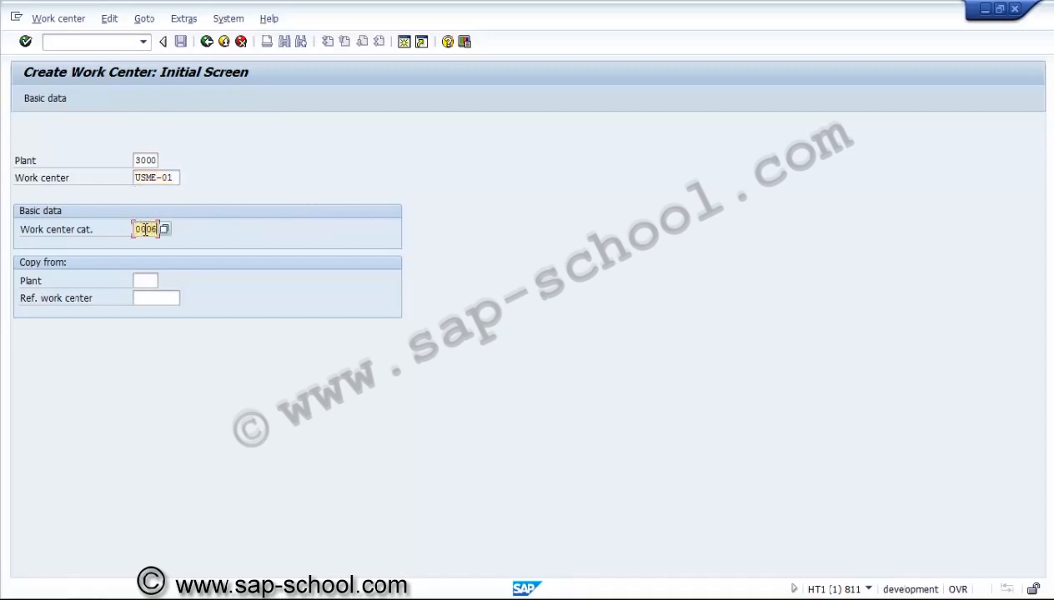
text(0006)
key(Return)
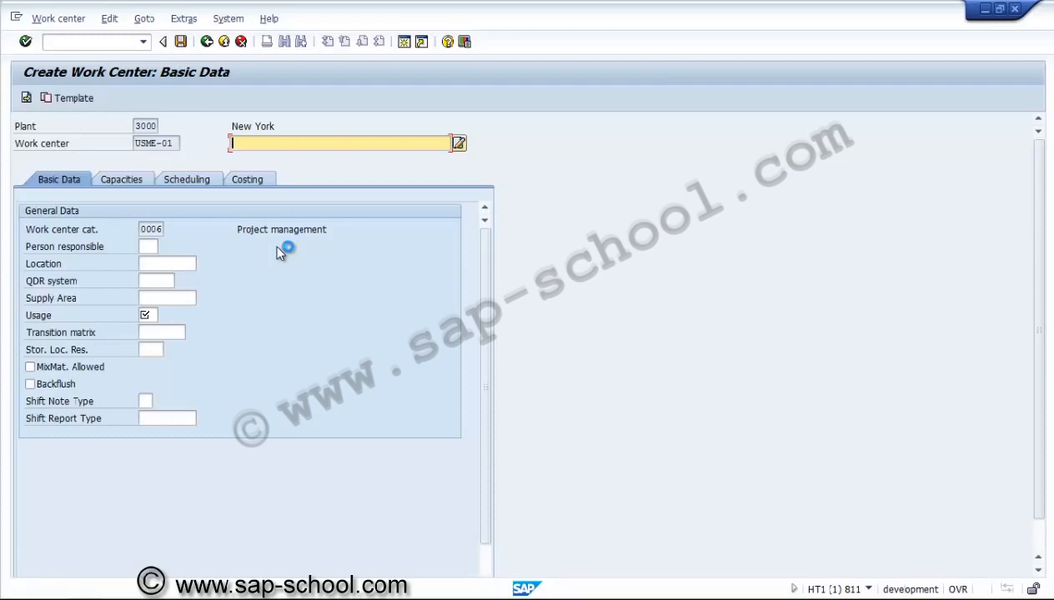
Describe the work center as "Work center - Mechanical - PS"
text(wO)
key(BackSpace)
key(BackSpace)
text(Work center - Mechanical)
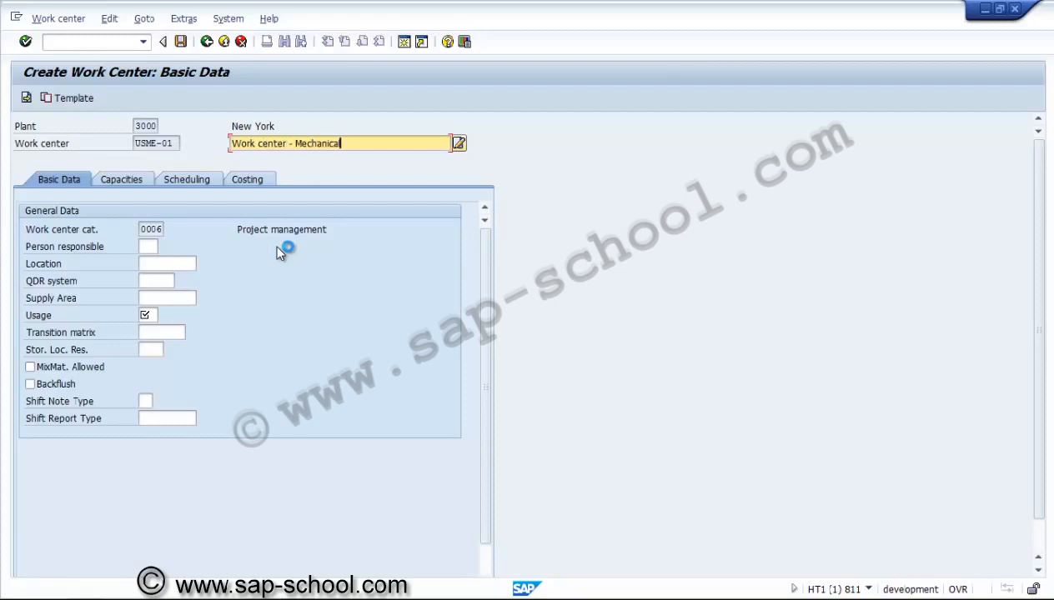
text( - PS)
key(Tab)
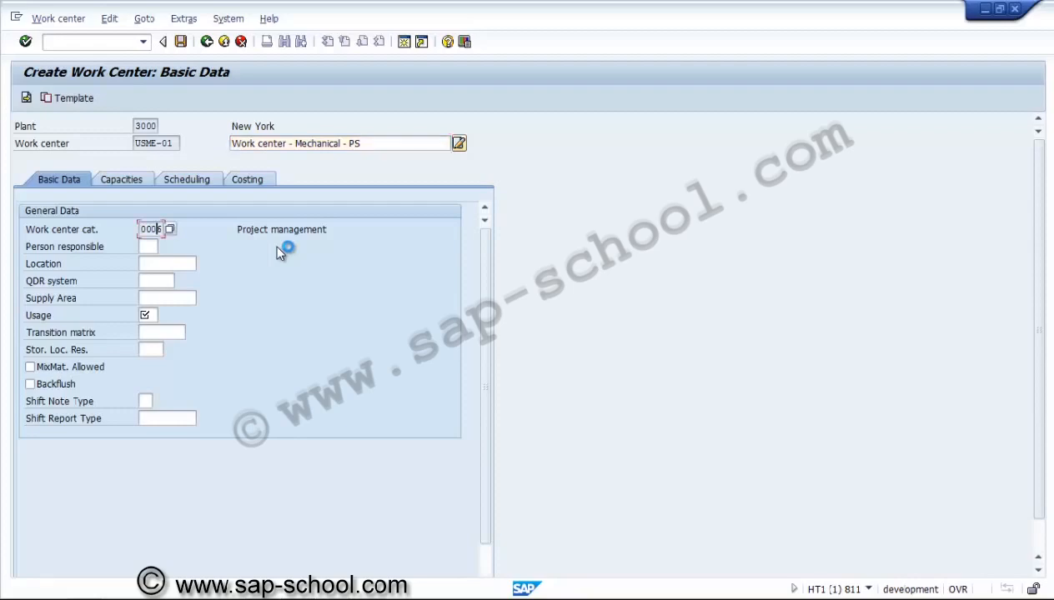
Assign the person responsible with key SAN and set the task list usage to 003, only networks
key(Tab)
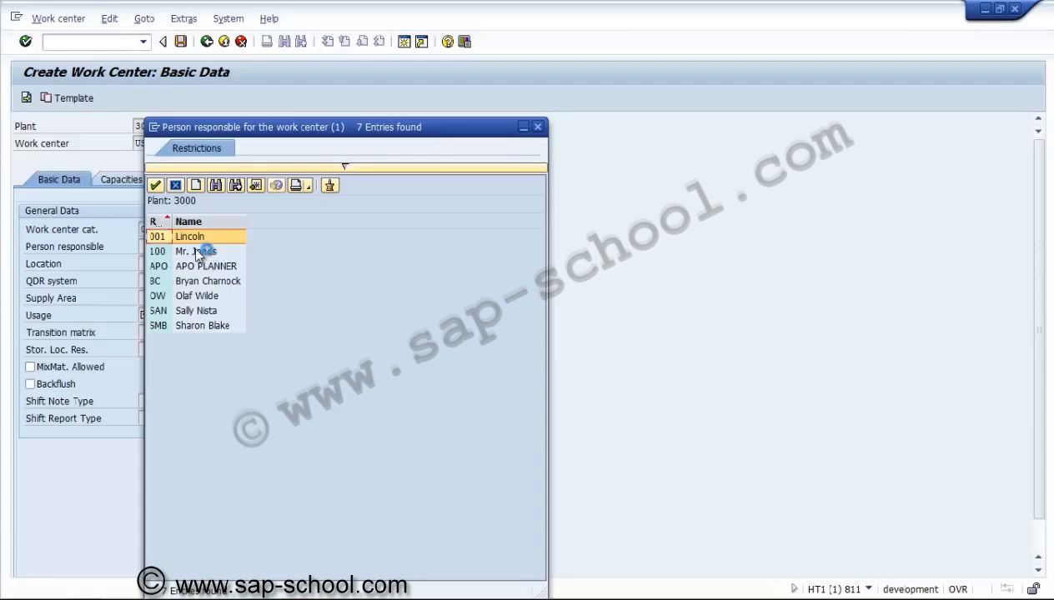
double_click(234, 309)
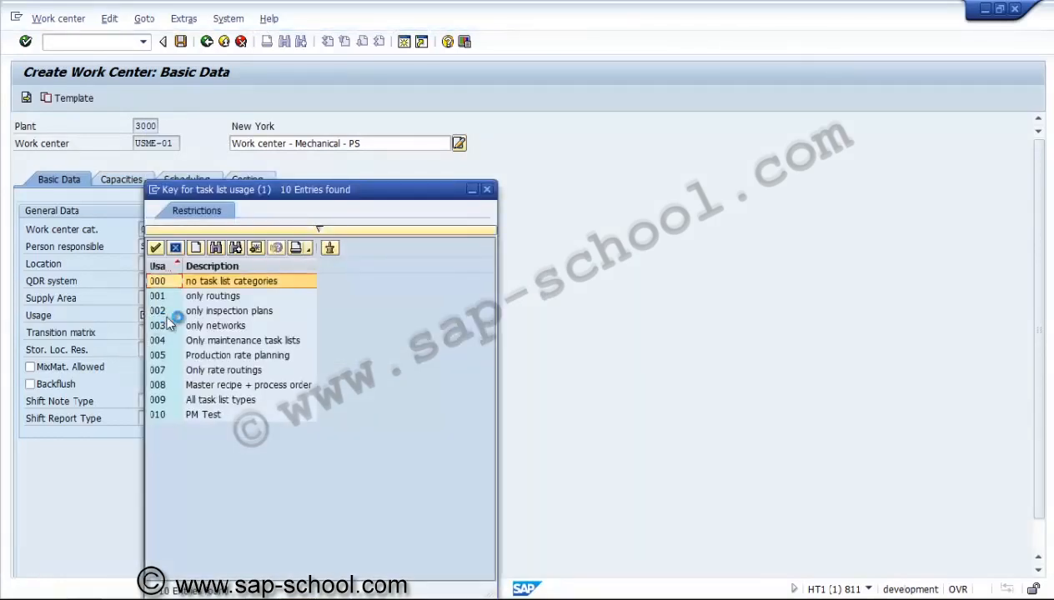
double_click(169, 326)
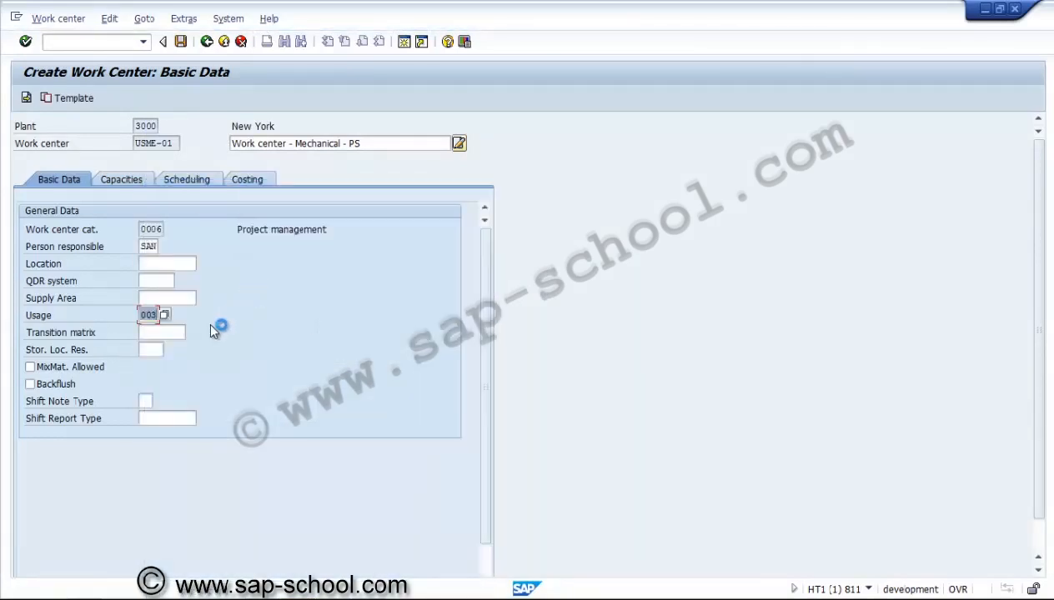
Set the work center's first capacity category to 002 Labor and open its capacity header
click(142, 182)
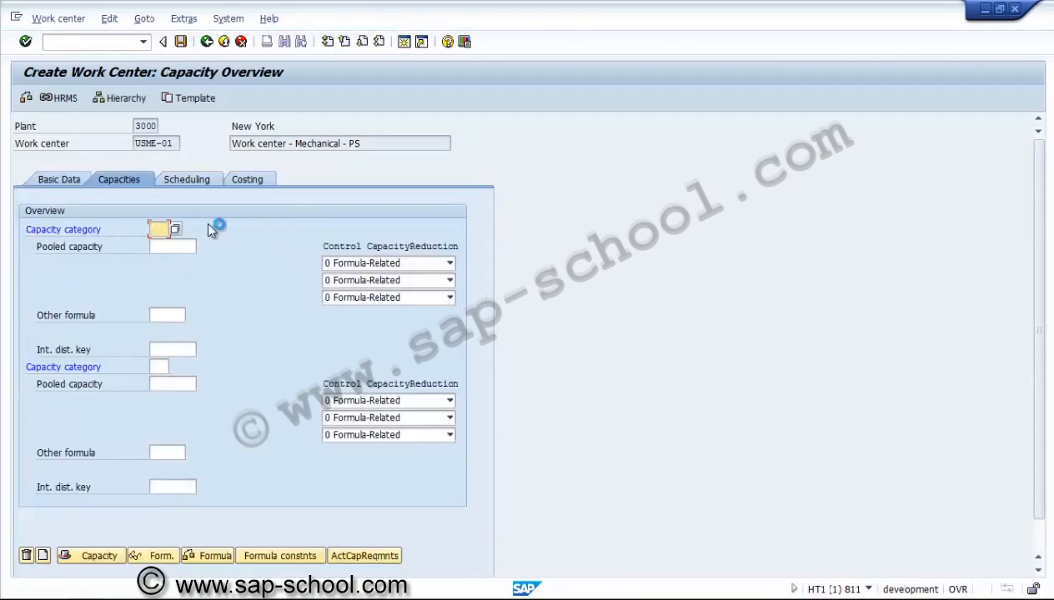
click(175, 231)
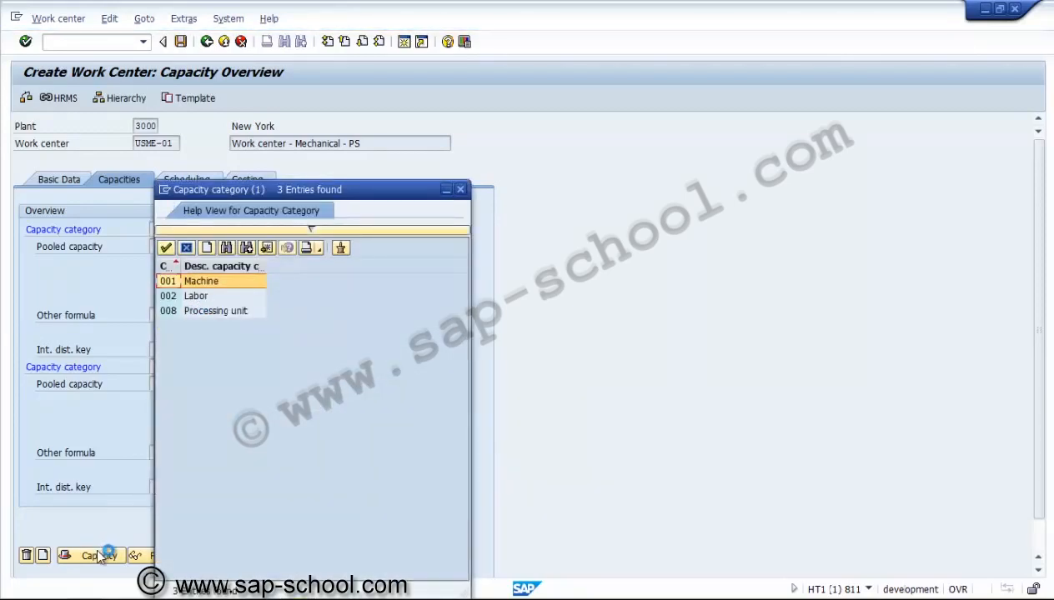
double_click(196, 296)
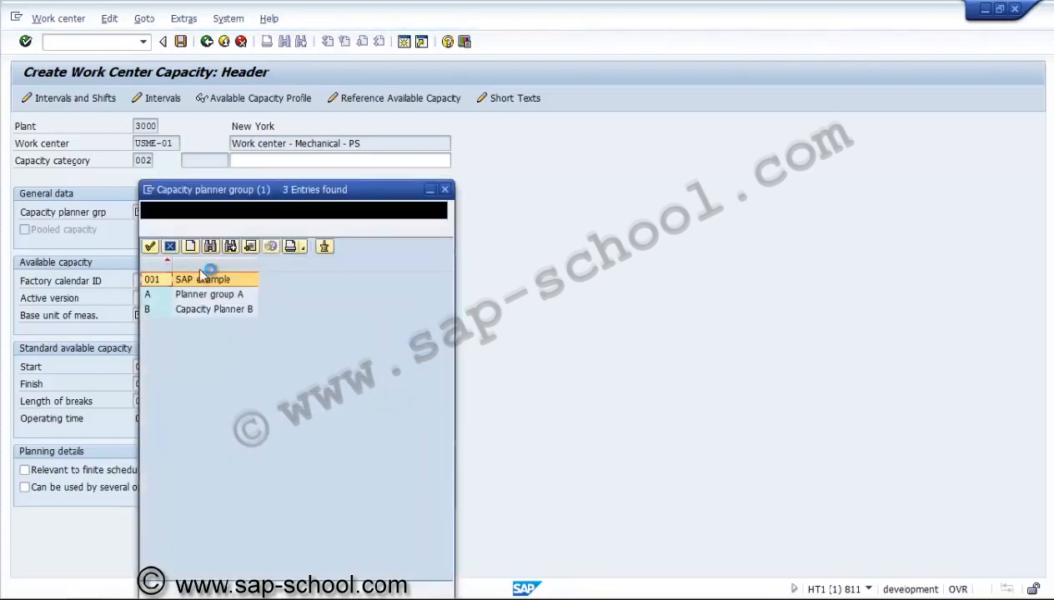
Assign capacity planner group A to the labor capacity and give it factory calendar US with active version 01
double_click(253, 299)
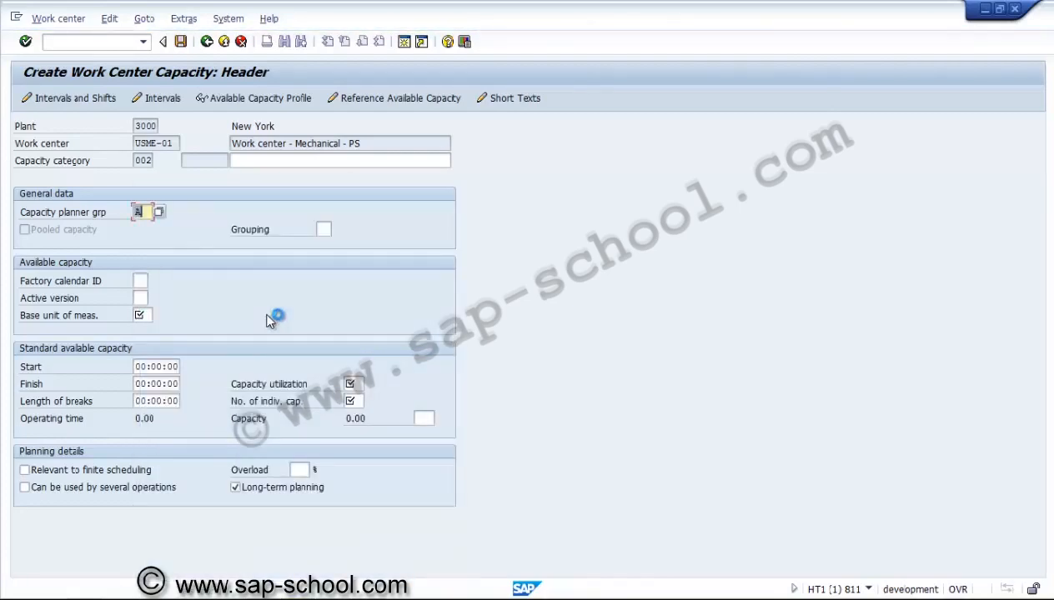
text(us)
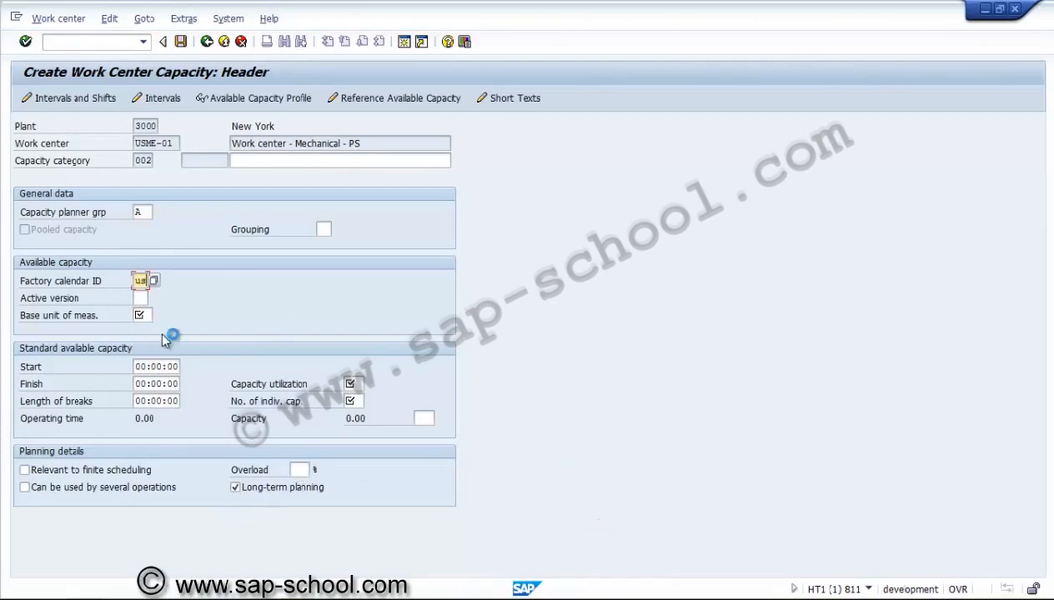
click(154, 282)
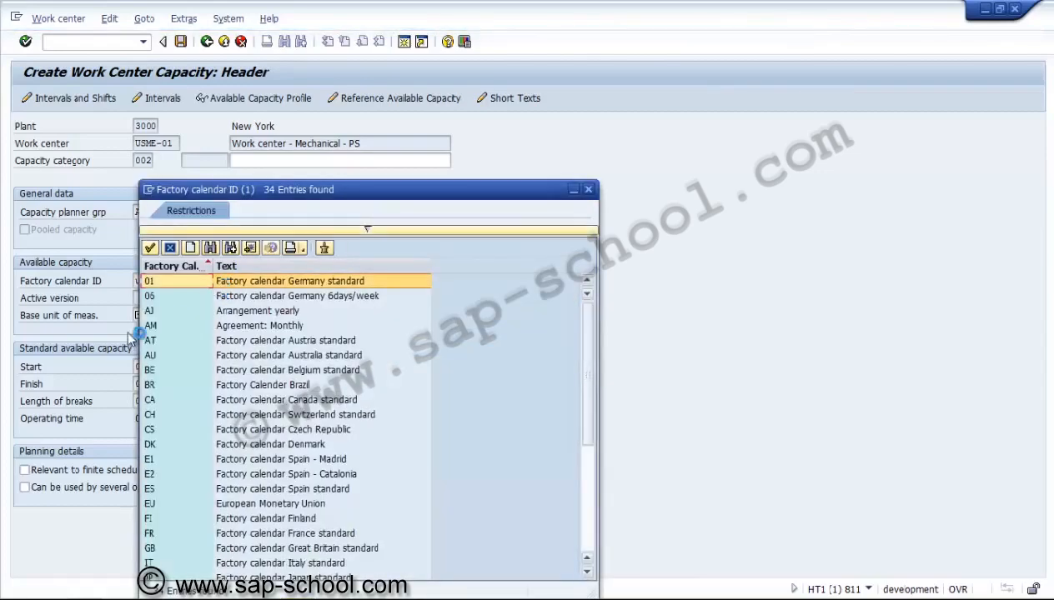
scroll(146, 310, down, 5)
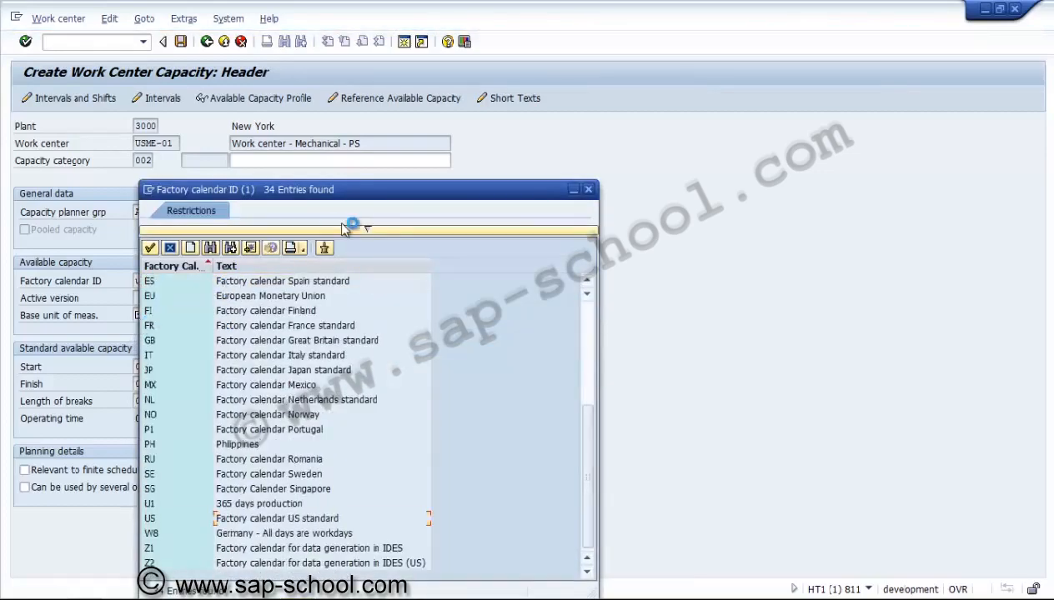
key(Tab)
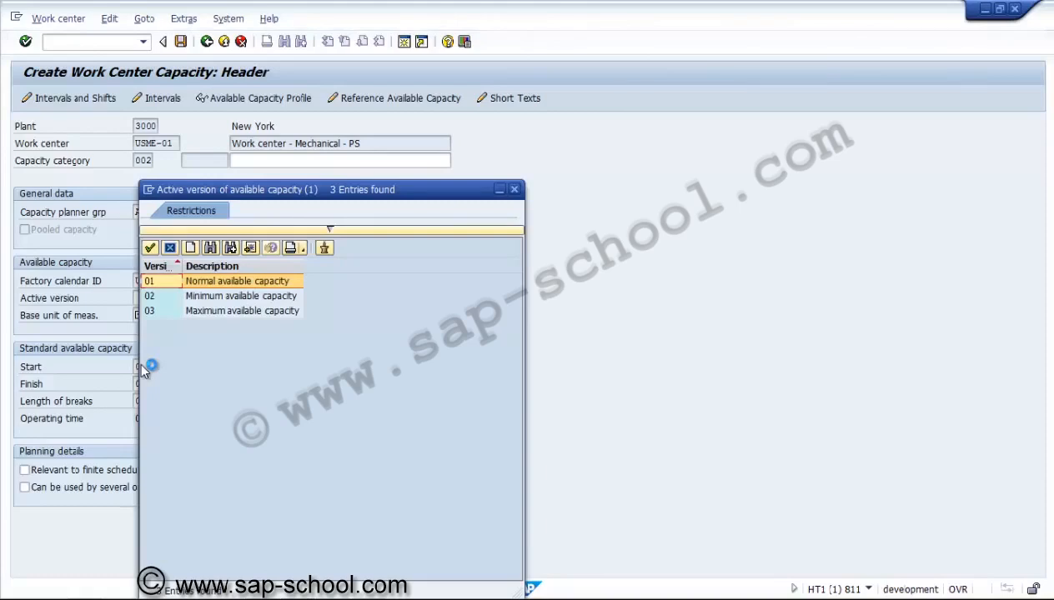
key(Return)
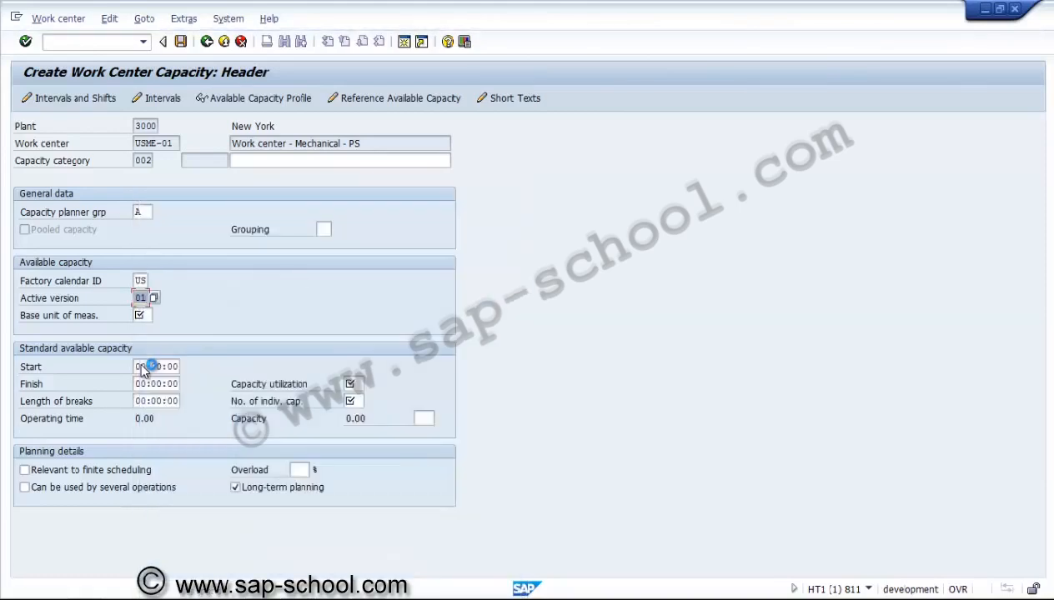
Set the capacity's base unit of measure to HR and the standard available capacity start time to 09:00:00
key(Tab)
key(F4)
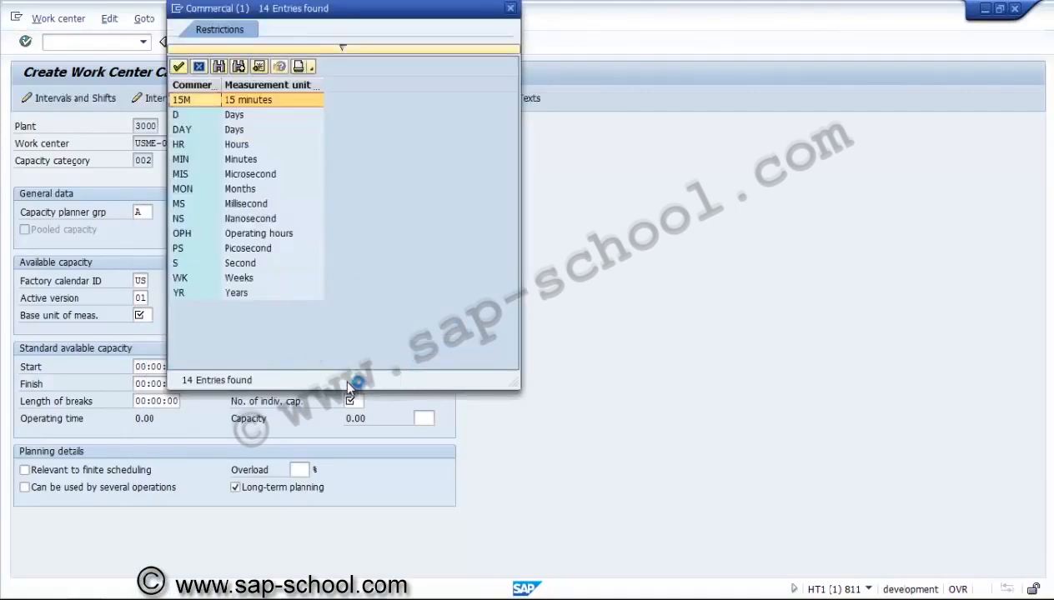
key(Down)
key(Down)
key(Down)
key(Return)
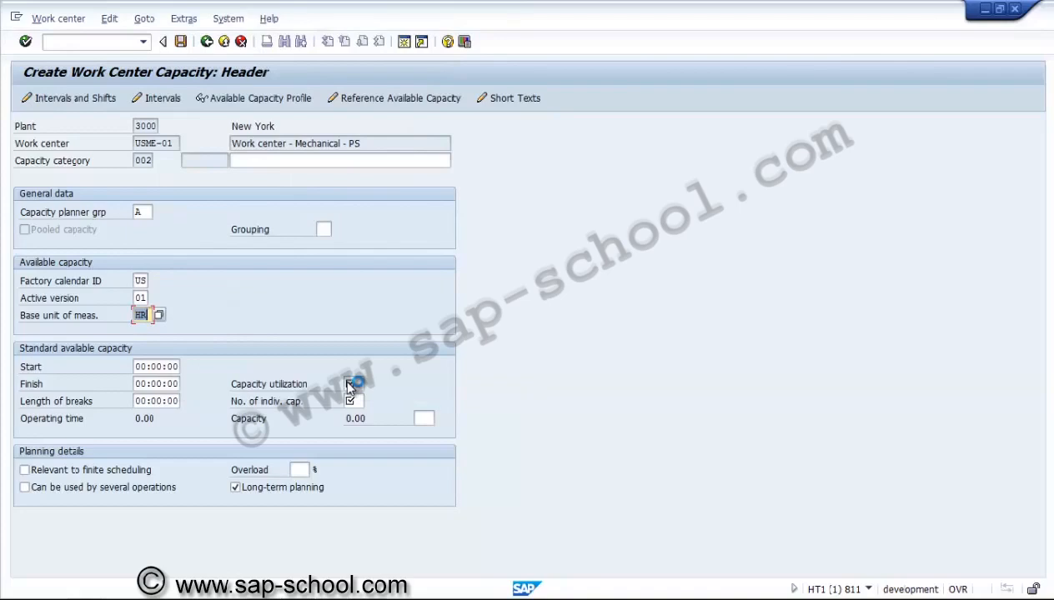
key(Tab)
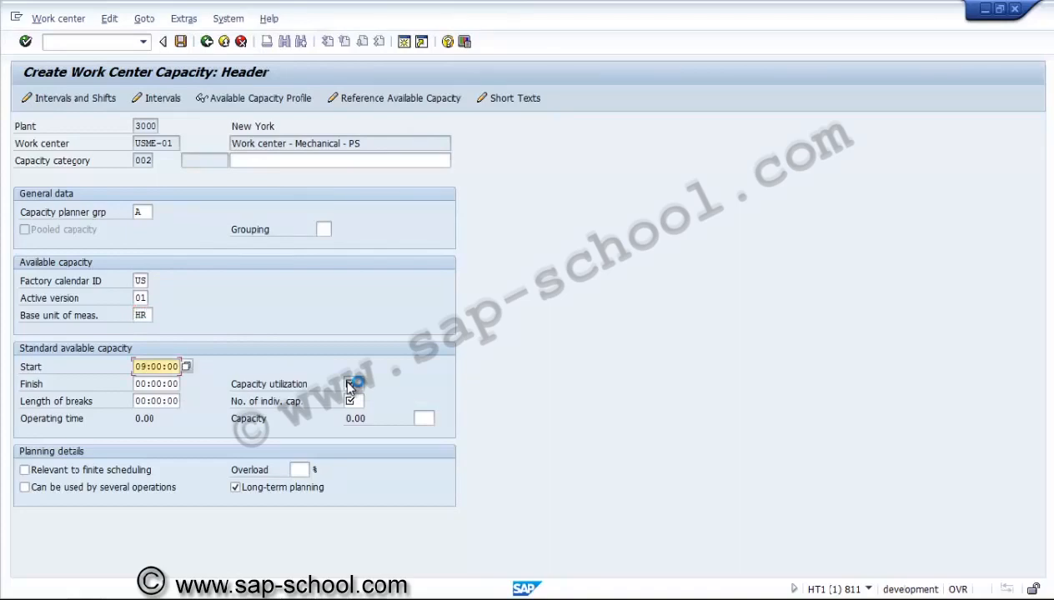
key(Tab)
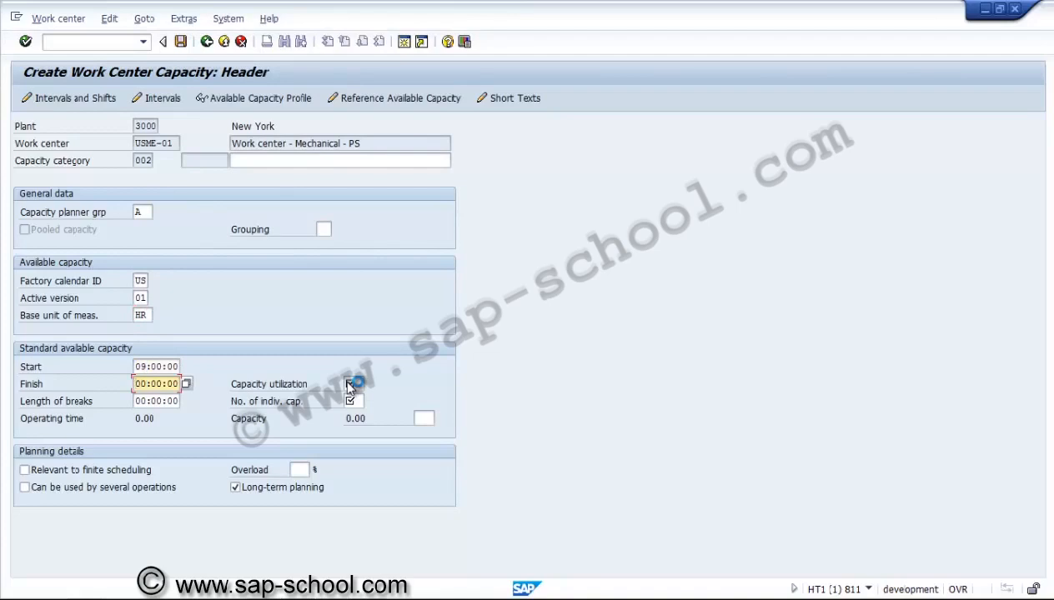
Set the capacity's finish time to 17:00:00, length of breaks to 00:30:00, capacity utilization to 85 and number of individual capacities to 5
text(17)
key(Tab)
text(00:)
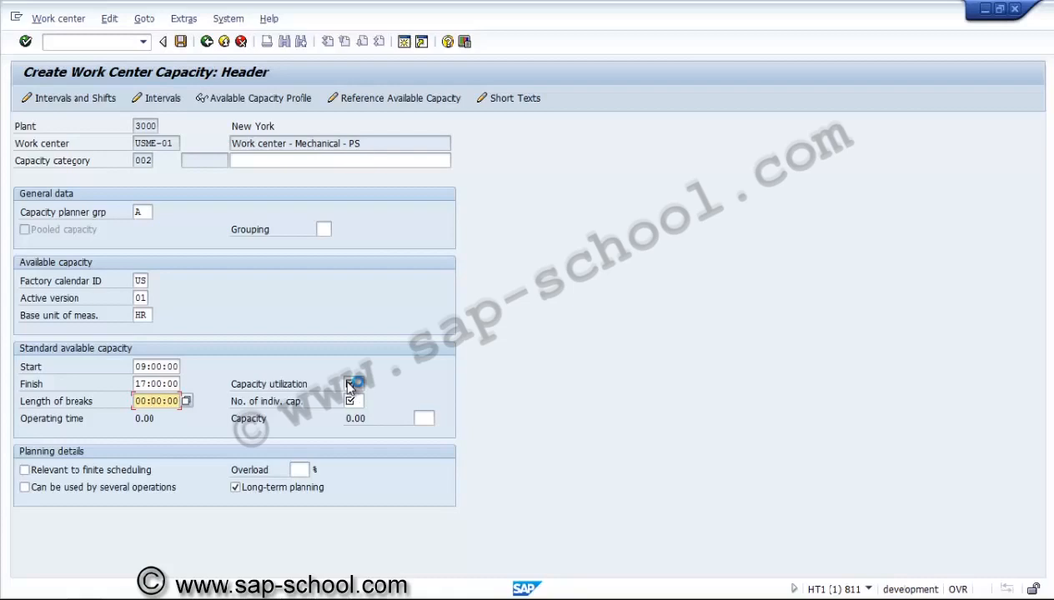
text(30)
click(350, 385)
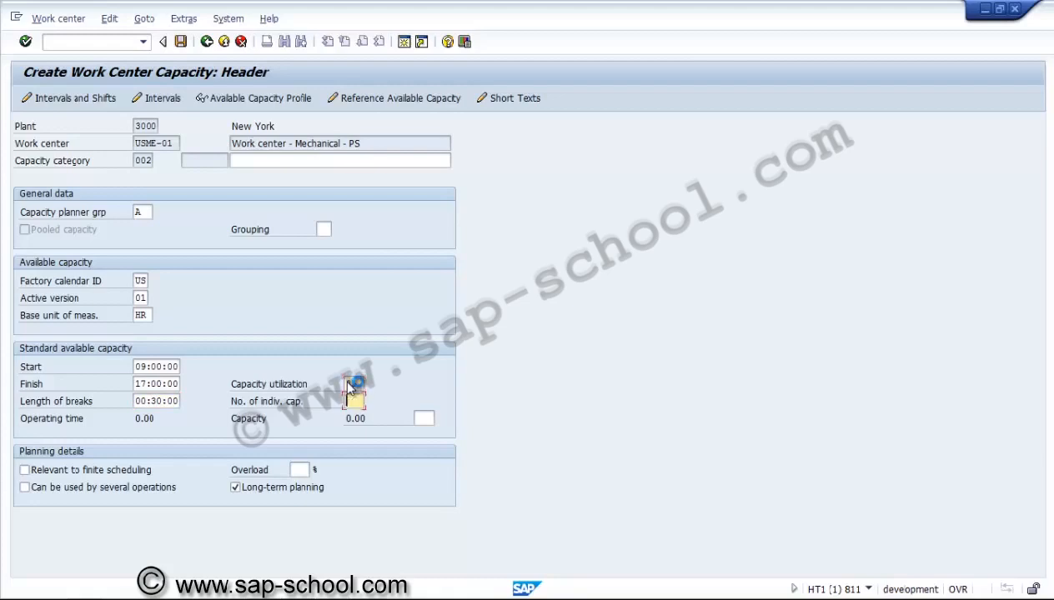
text(5)
key(Return)
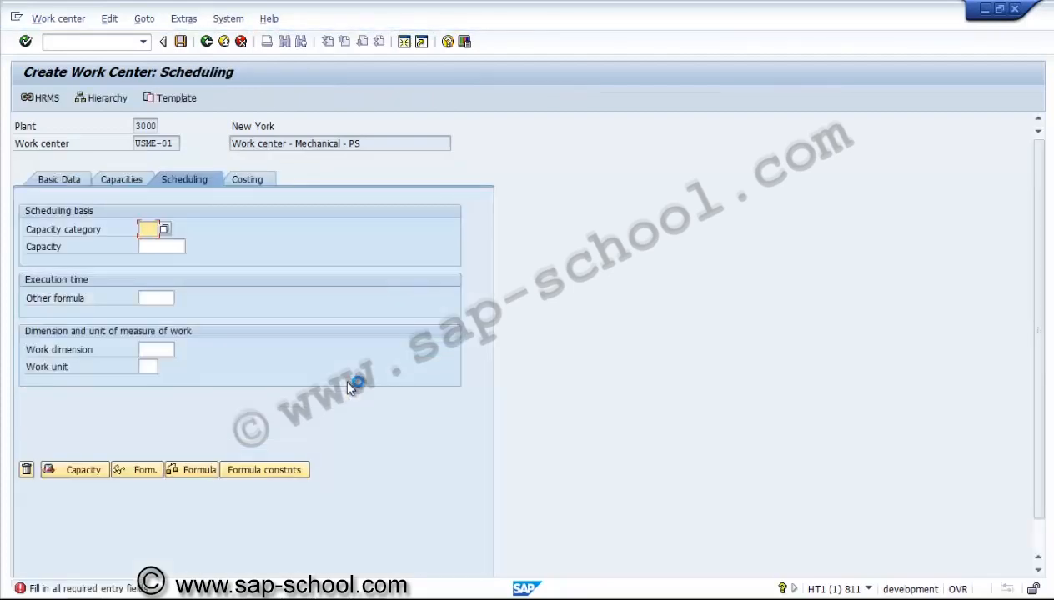
Set the scheduling basis to capacity category 002 and reopen the labor capacity header
text(002)
key(Return)
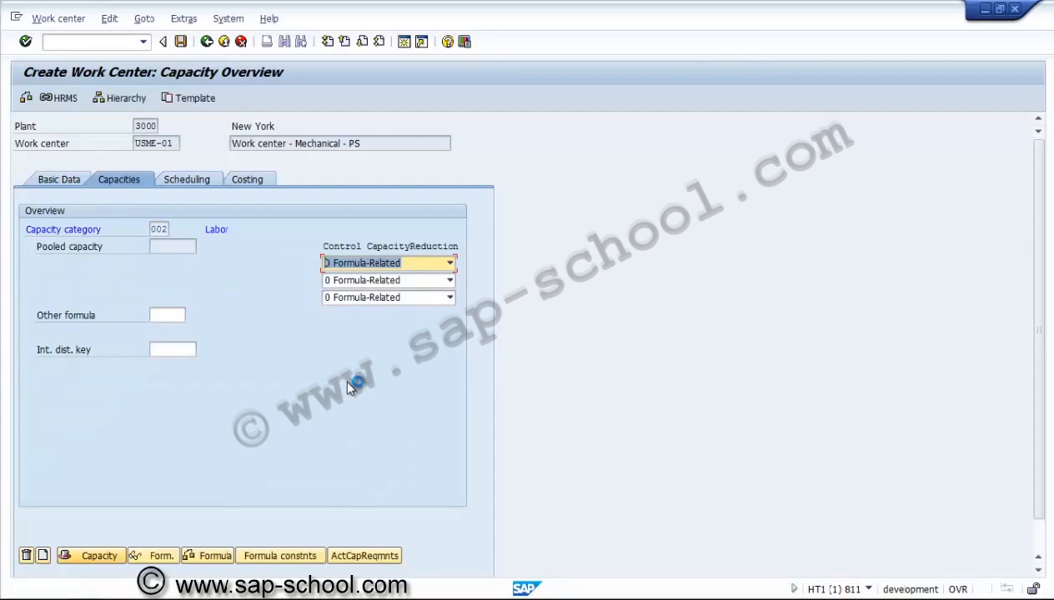
key(Return)
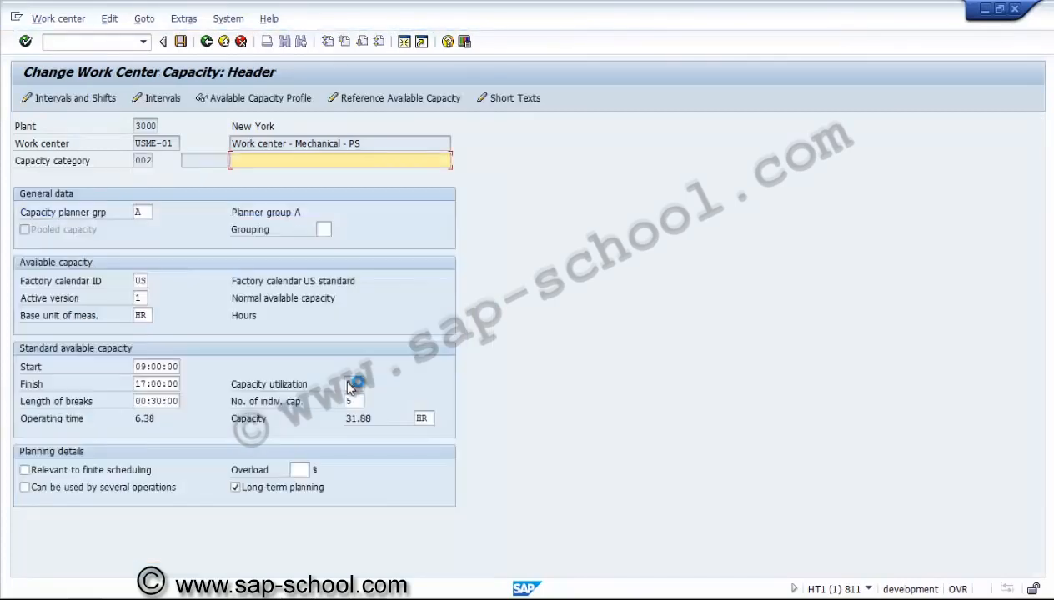
Add an available capacity interval with shifts to the labor capacity, valid from 01.01.2014 to 31.03.2014
click(353, 401)
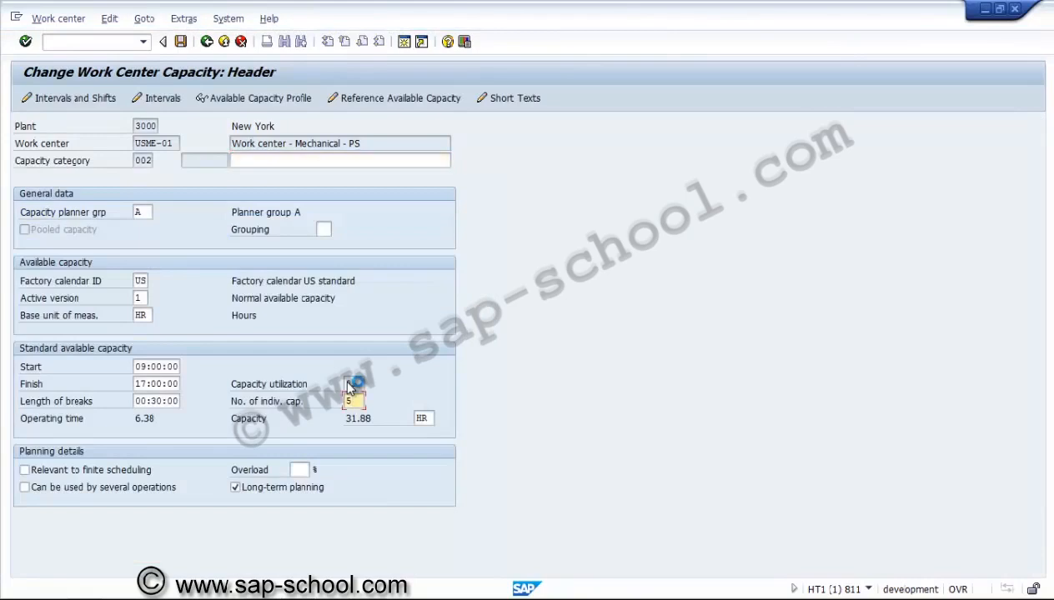
click(86, 99)
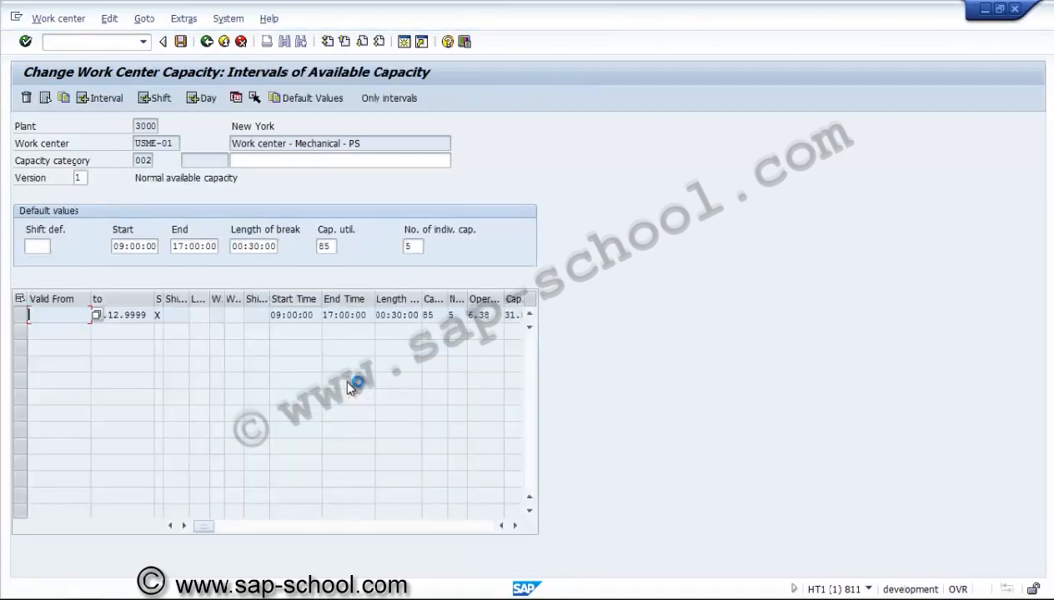
key(Tab)
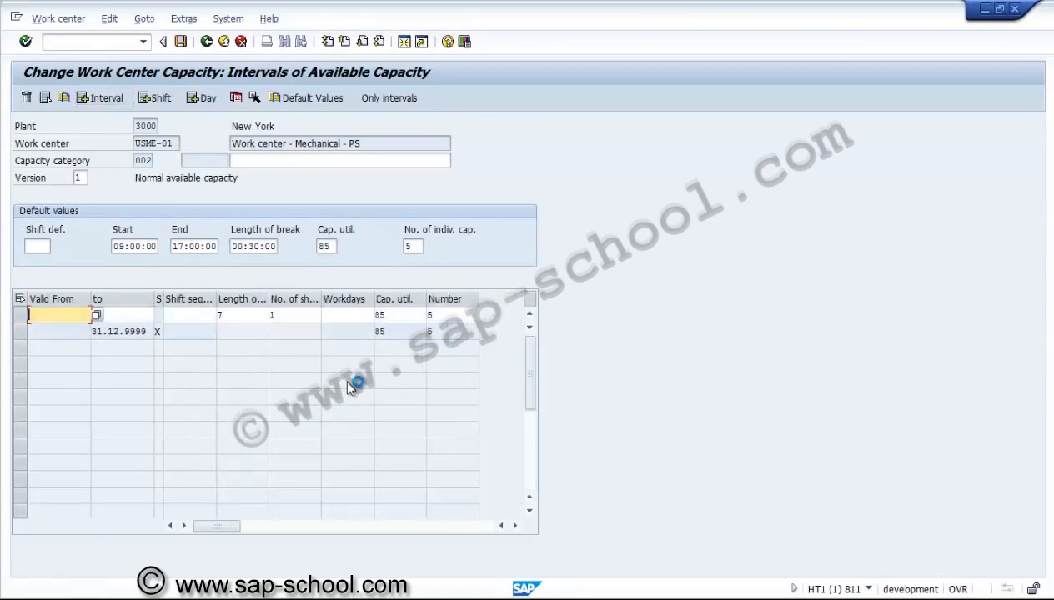
text(01.01.2014)
key(Tab)
text(3)
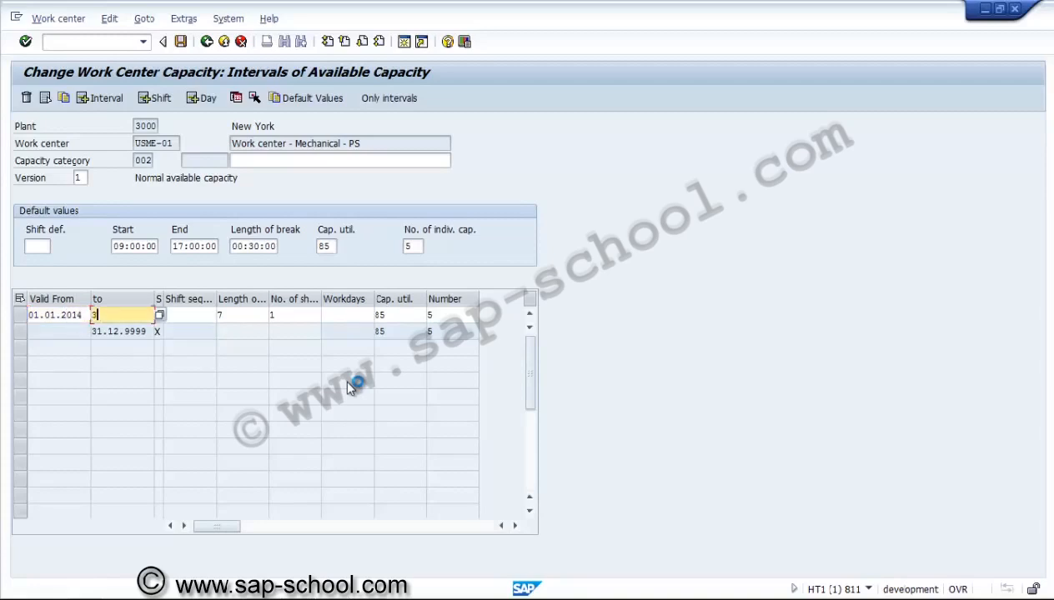
text(1.03.201)
key(Tab)
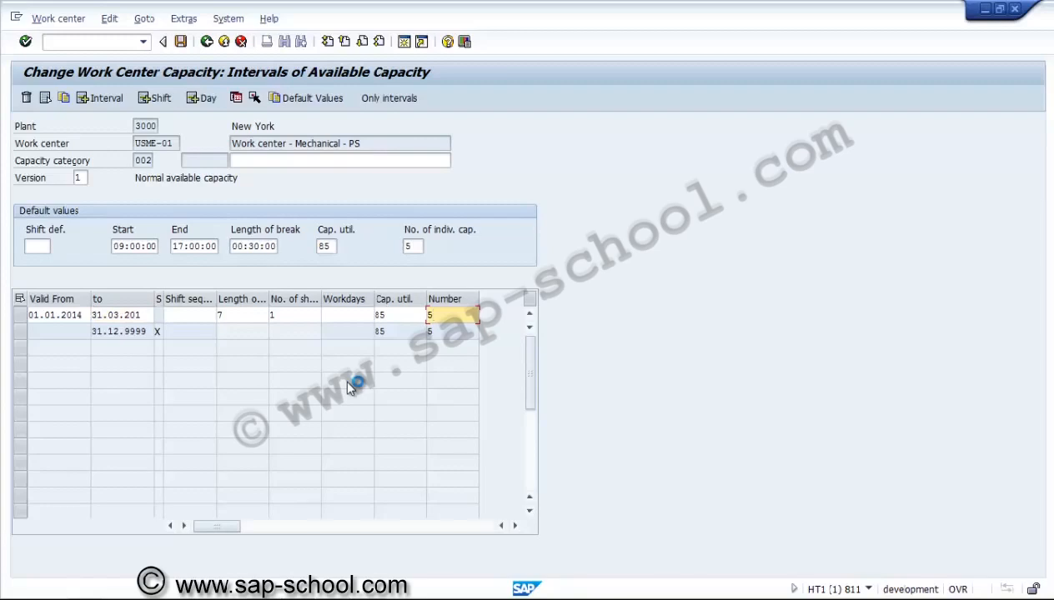
key(shift+Tab)
text(4)
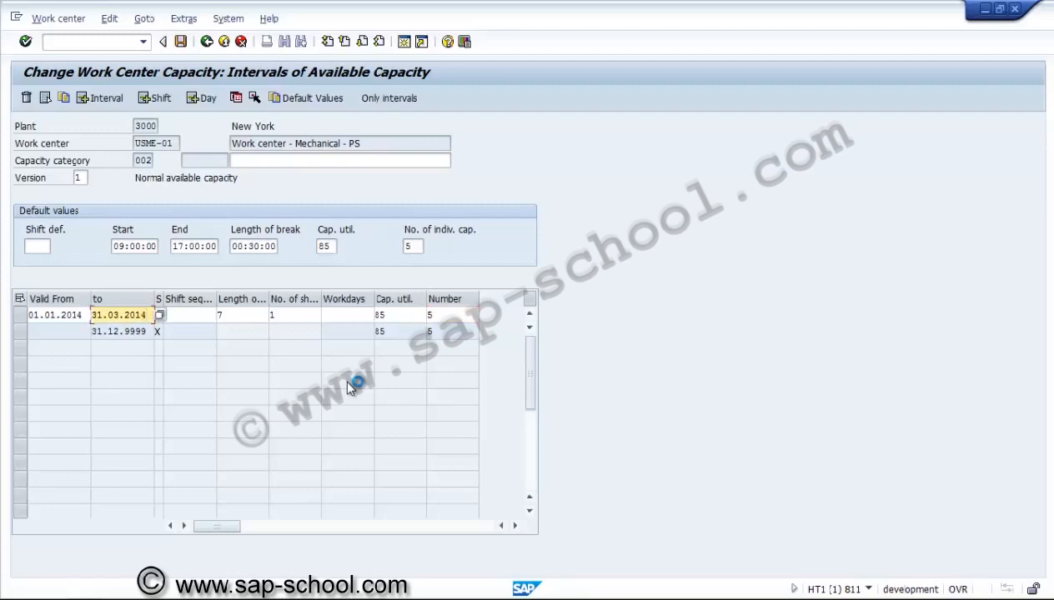
key(Tab)
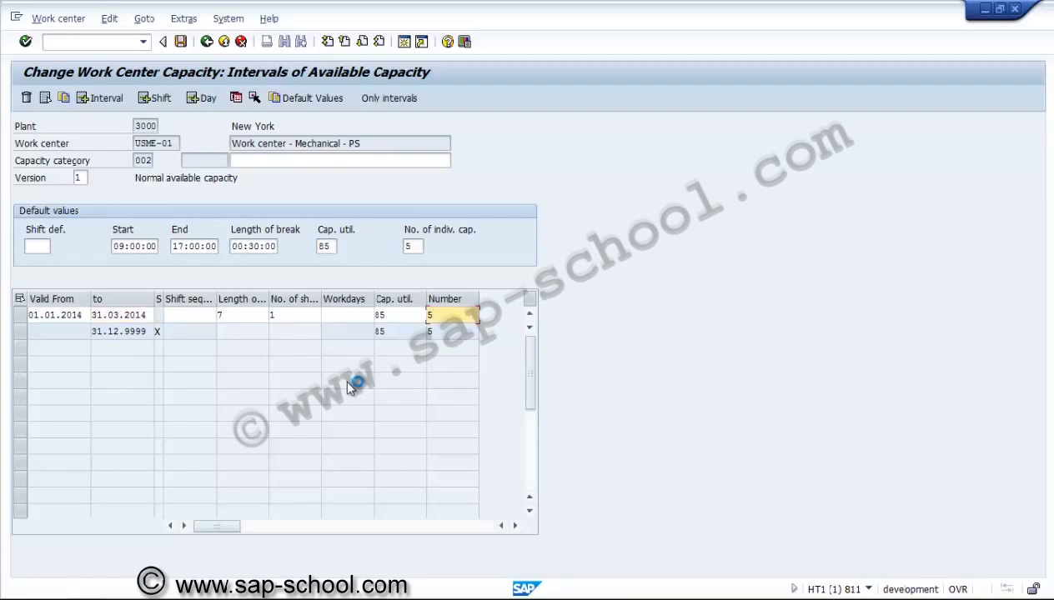
key(Return)
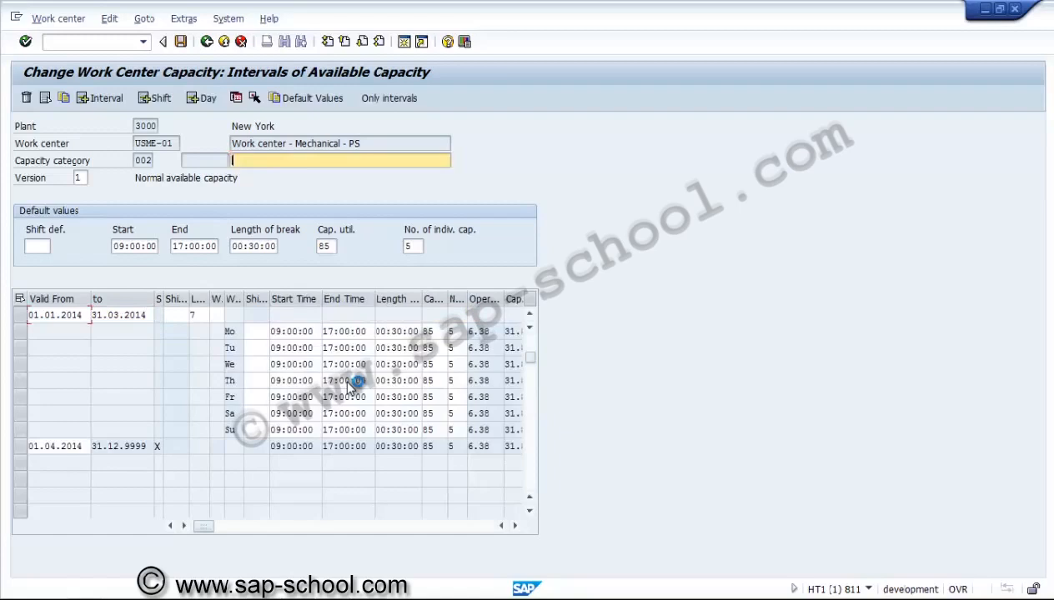
Insert a second available capacity interval valid from 01.04.2014 to 30.04.2014
click(61, 316)
click(101, 98)
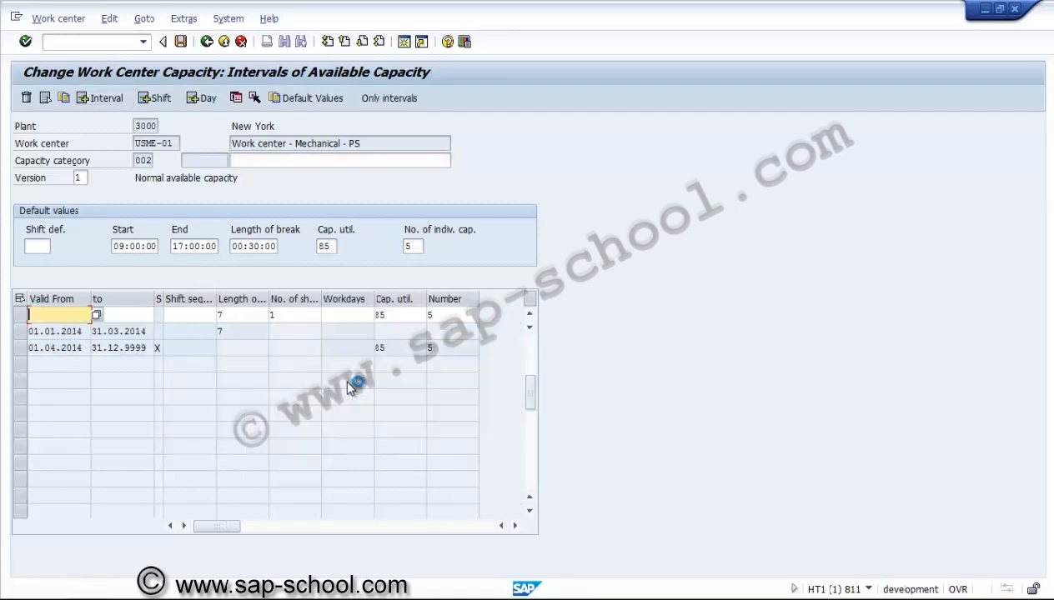
text(01.04.2014)
key(Tab)
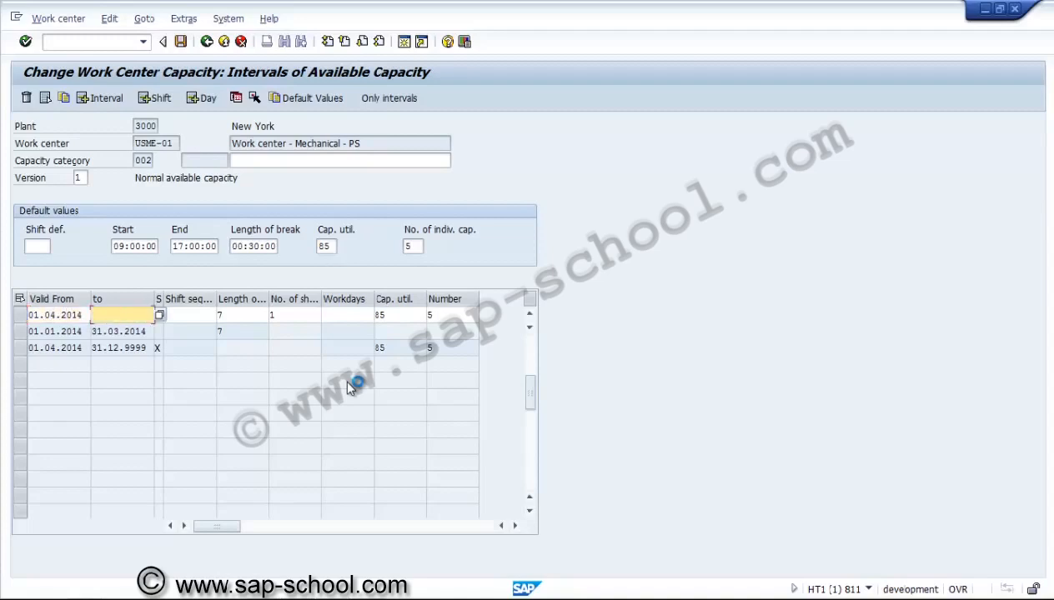
text(30.)
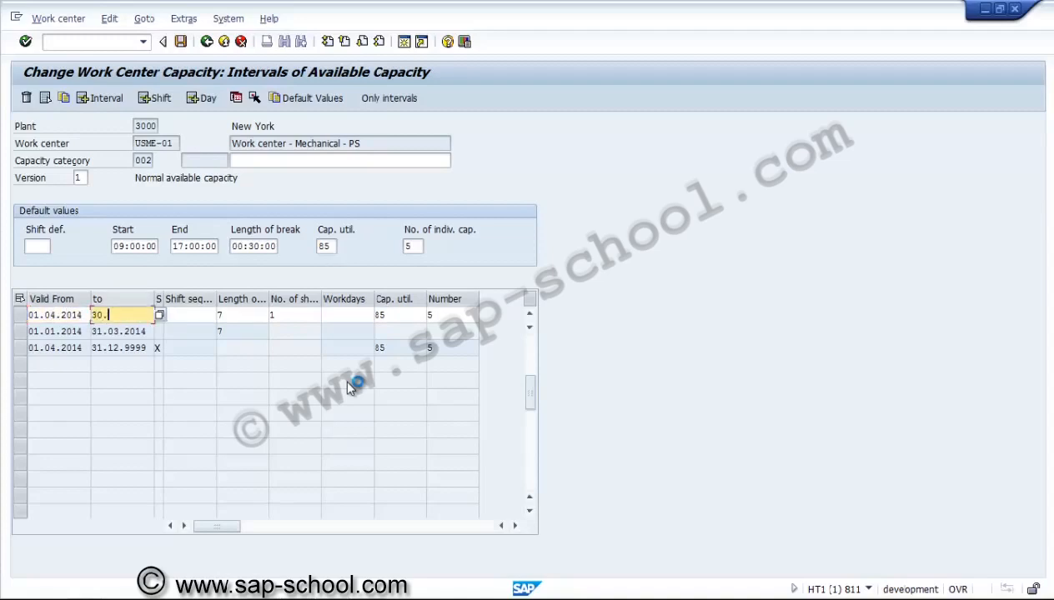
text(04.2014)
key(Tab)
key(Tab)
key(Tab)
key(Tab)
key(Tab)
key(Tab)
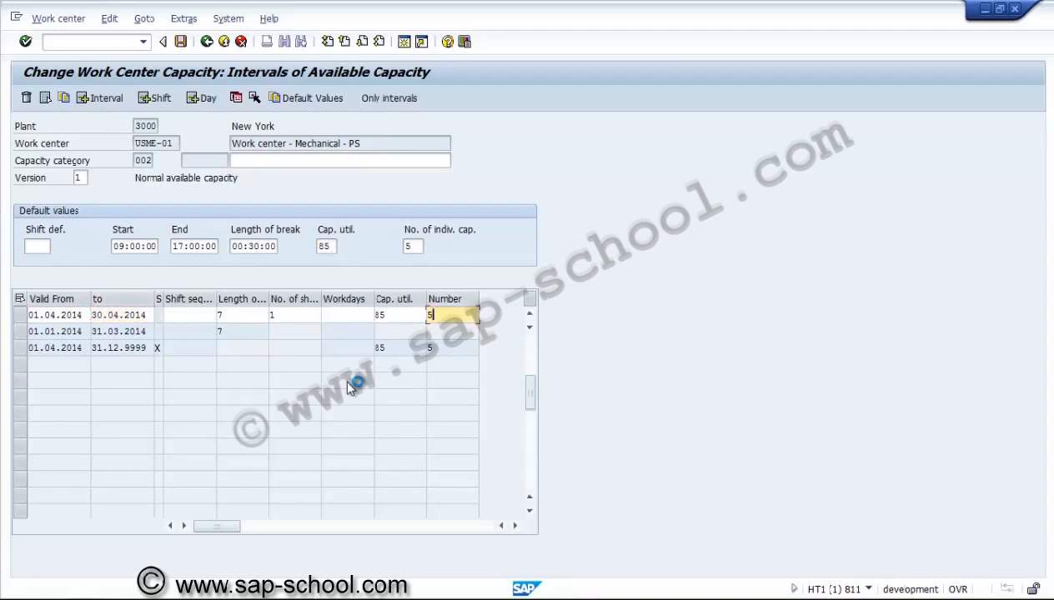
key(Return)
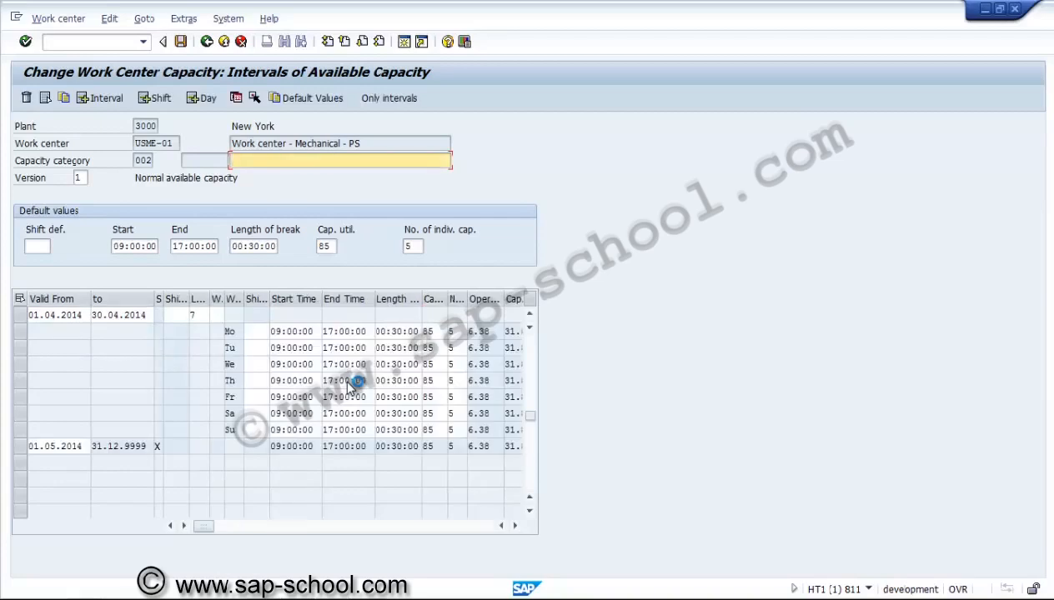
Set the number of individual capacities to 4 for all seven days of the April 2014 interval
scroll(353, 383, up, 3)
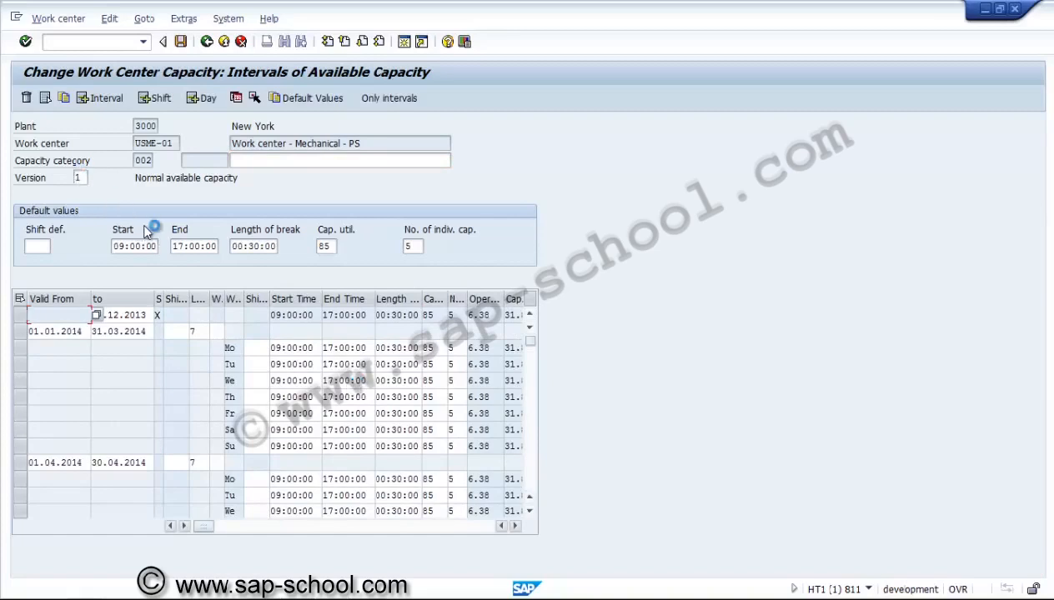
scroll(144, 232, right, 5)
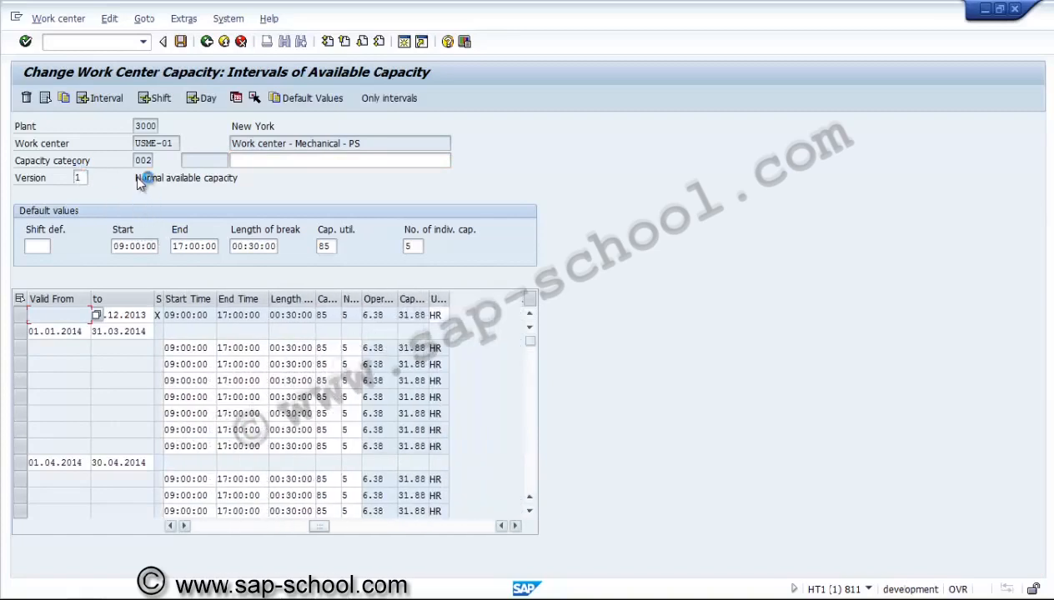
scroll(138, 180, down, 3)
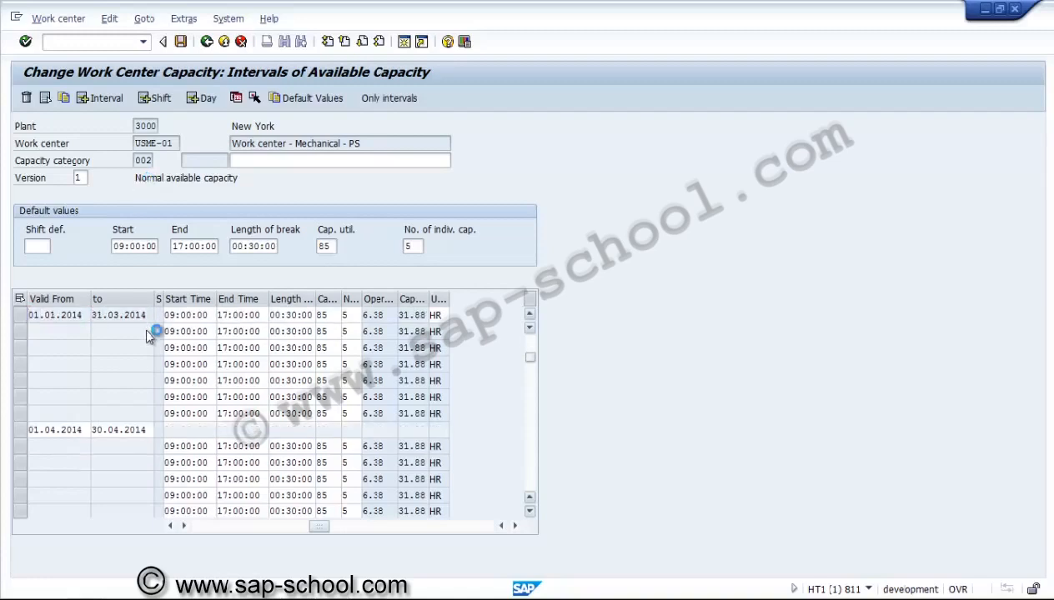
scroll(92, 560, down, 3)
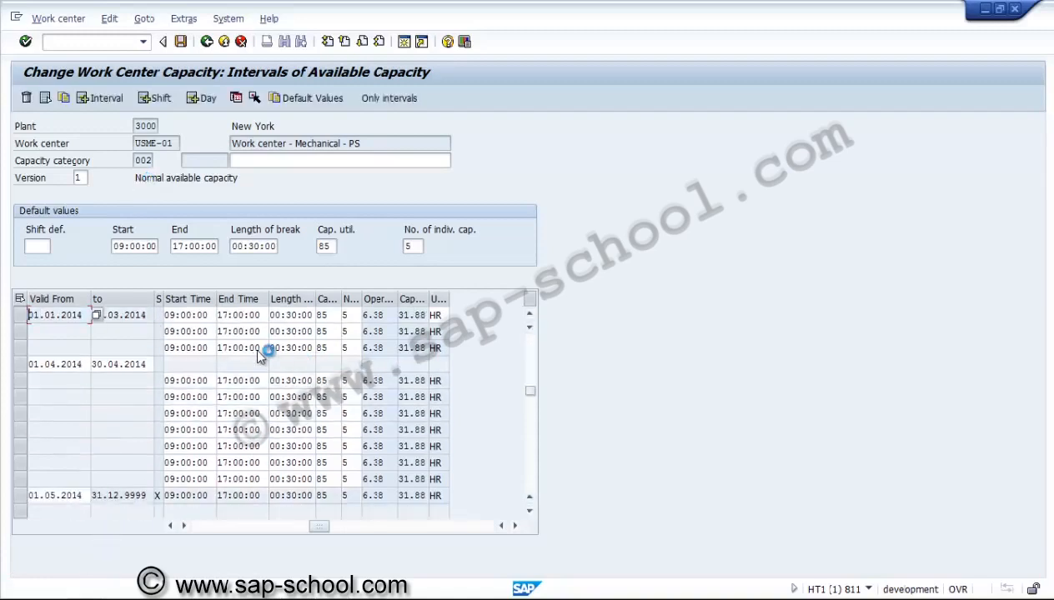
click(350, 381)
text(4)
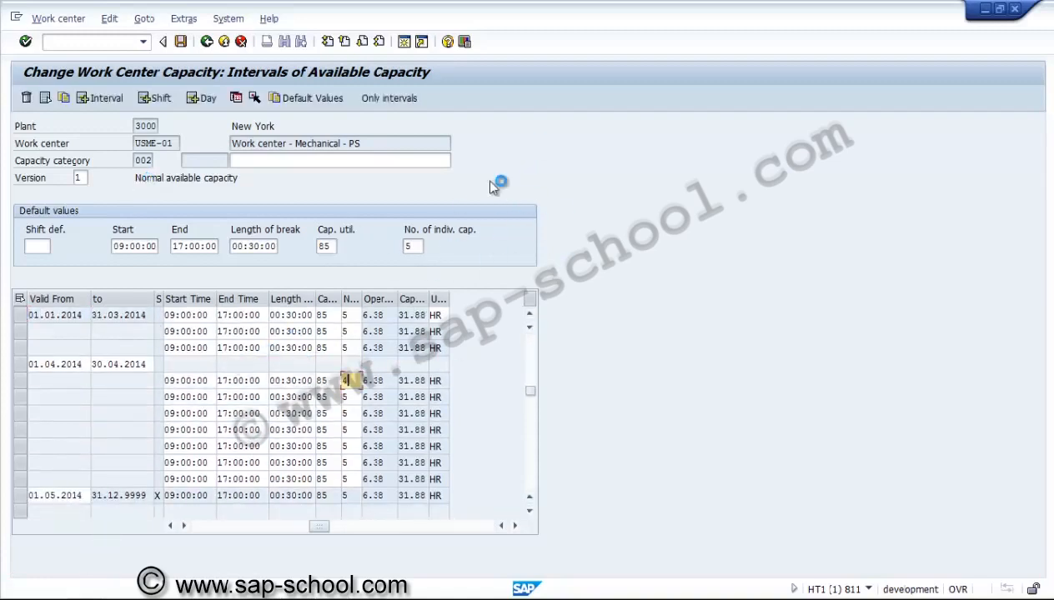
key(Down)
text(4)
key(Down)
text(4)
key(Down)
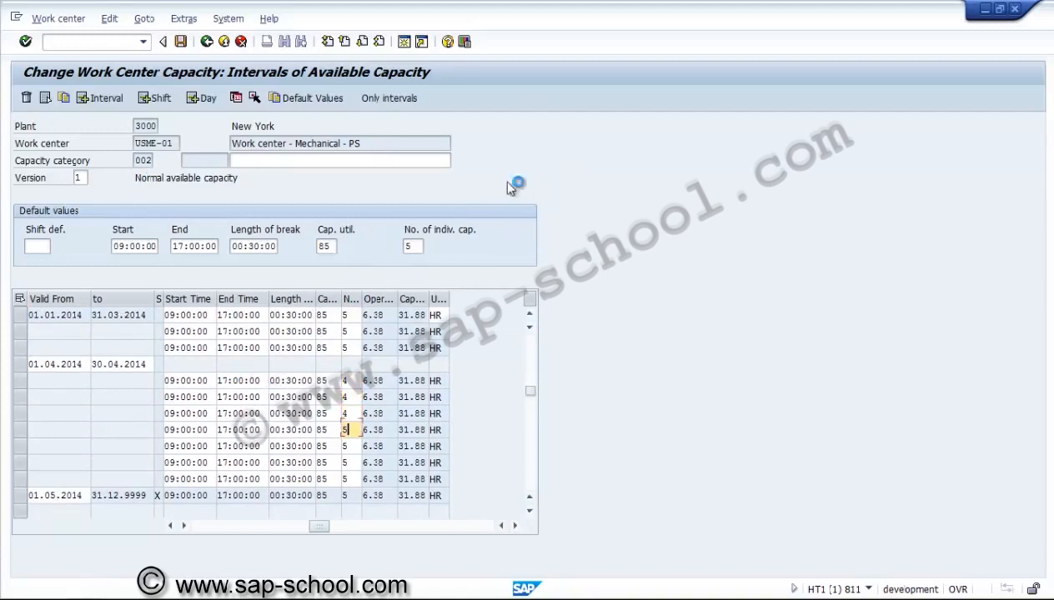
text(4)
key(Down)
text(4)
key(Down)
text(4)
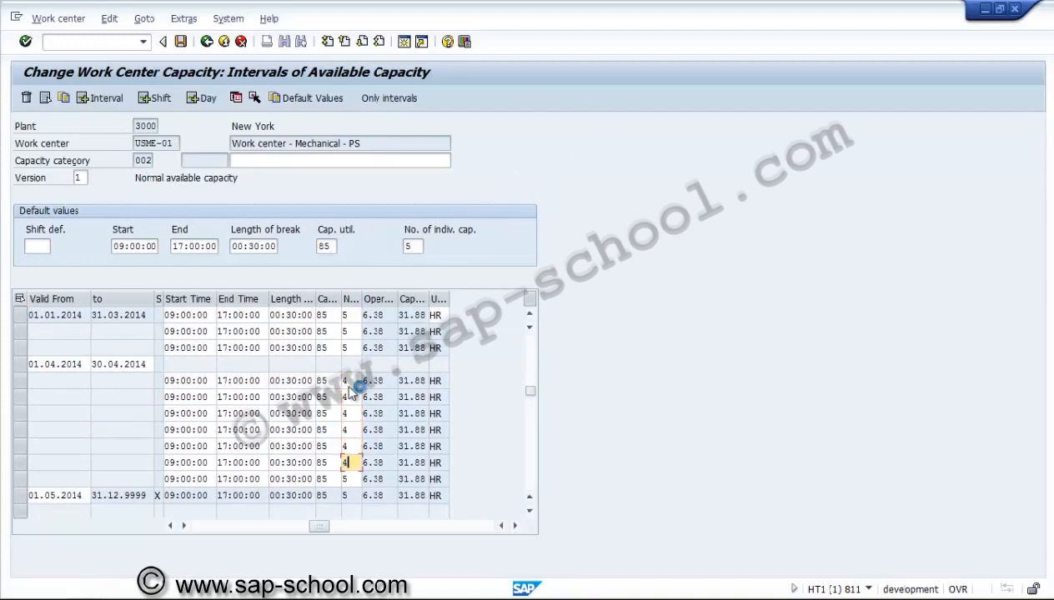
key(Down)
text(4)
key(Return)
Insert another available capacity interval valid from 01.06.2014 to 30.06.2014
click(101, 98)
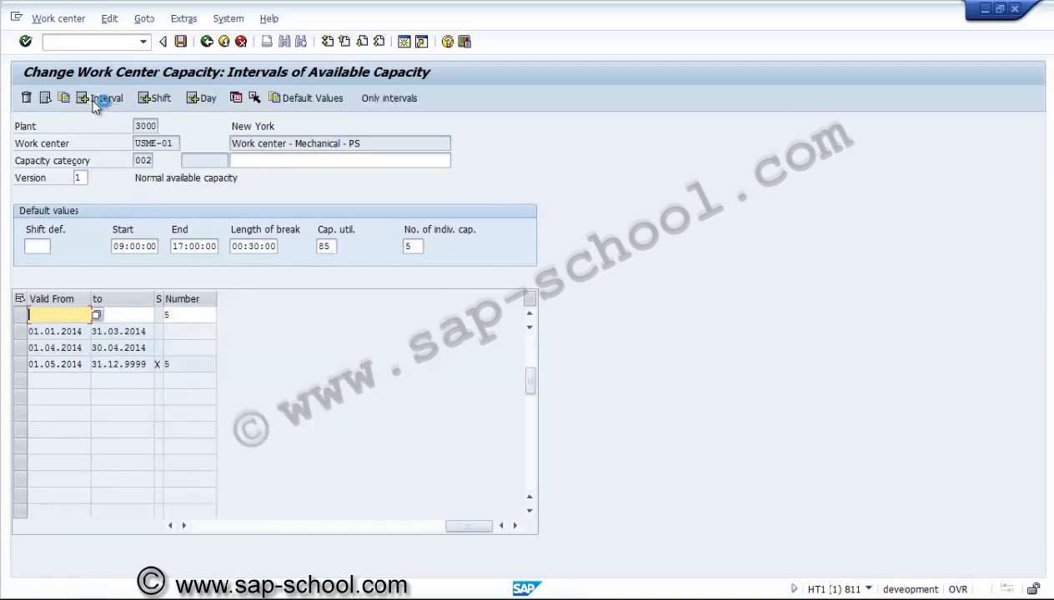
text(01.06.2014)
click(95, 315)
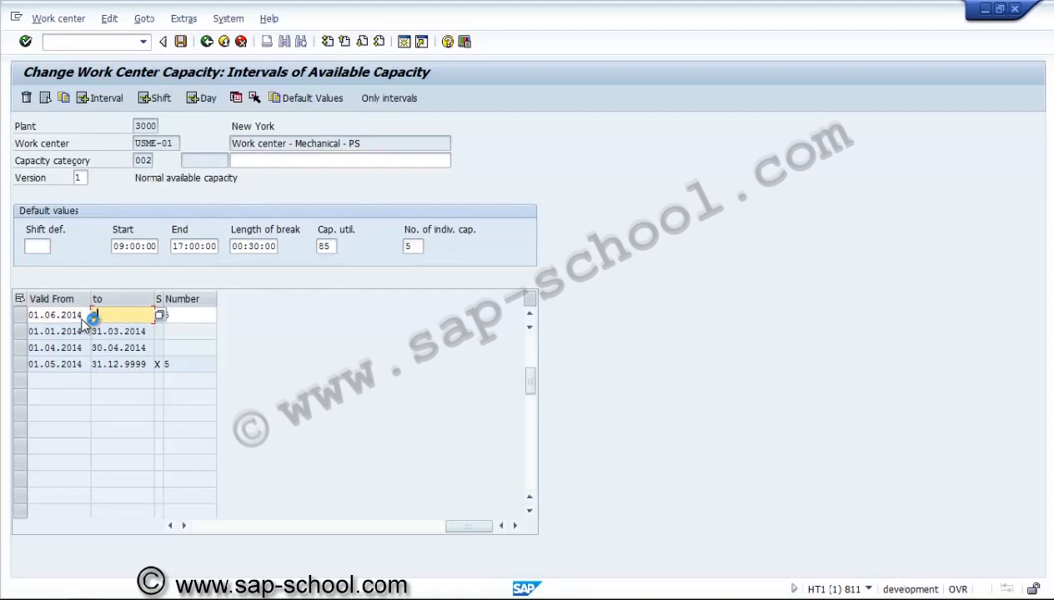
text(30.06.2014)
key(Tab)
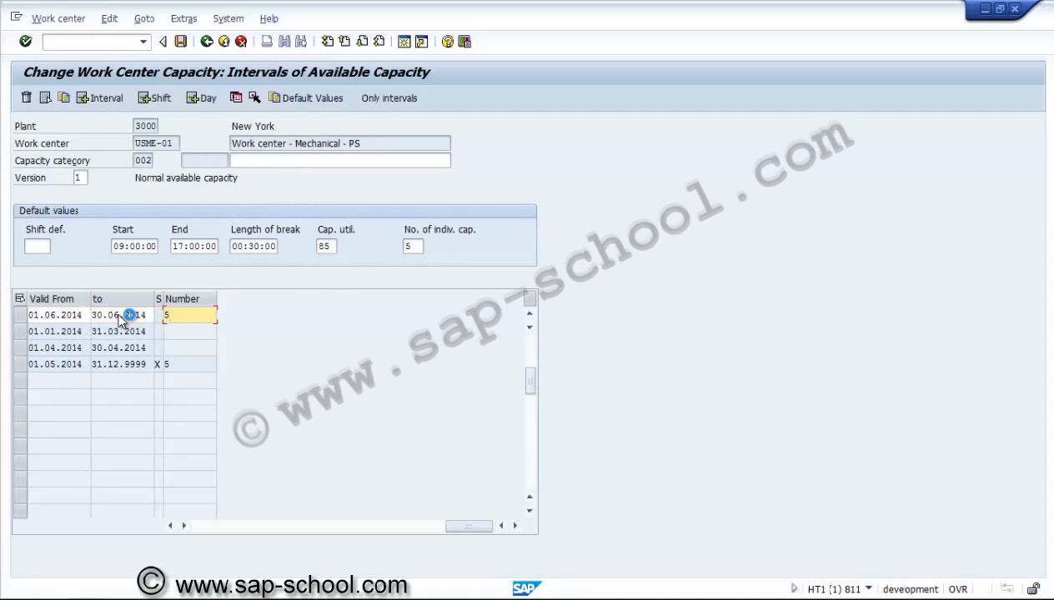
Try to set the number of individual capacities to 3.5 for the June interval and in the default values
key(Delete)
text(3.5)
key(Return)
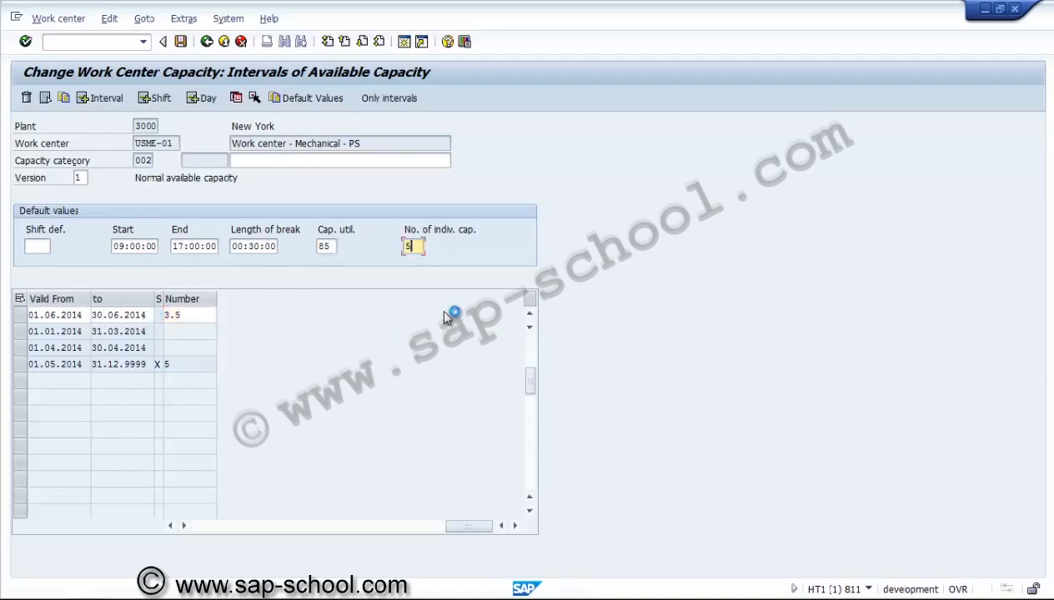
click(106, 101)
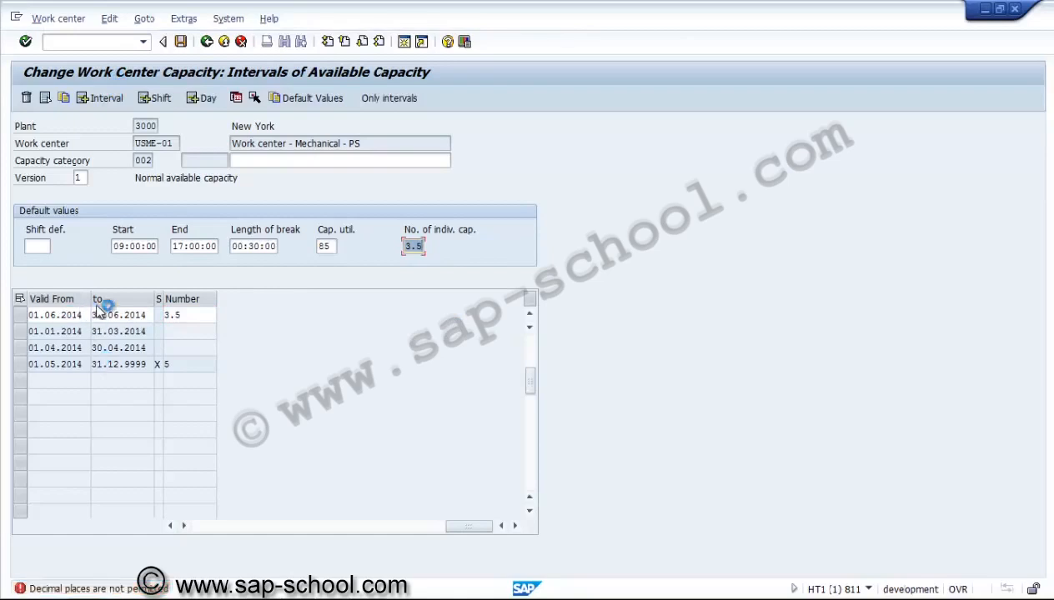
Set the number of individual capacities to 3 in the default values and for the June 2014 interval
text(3)
key(Return)
text(3)
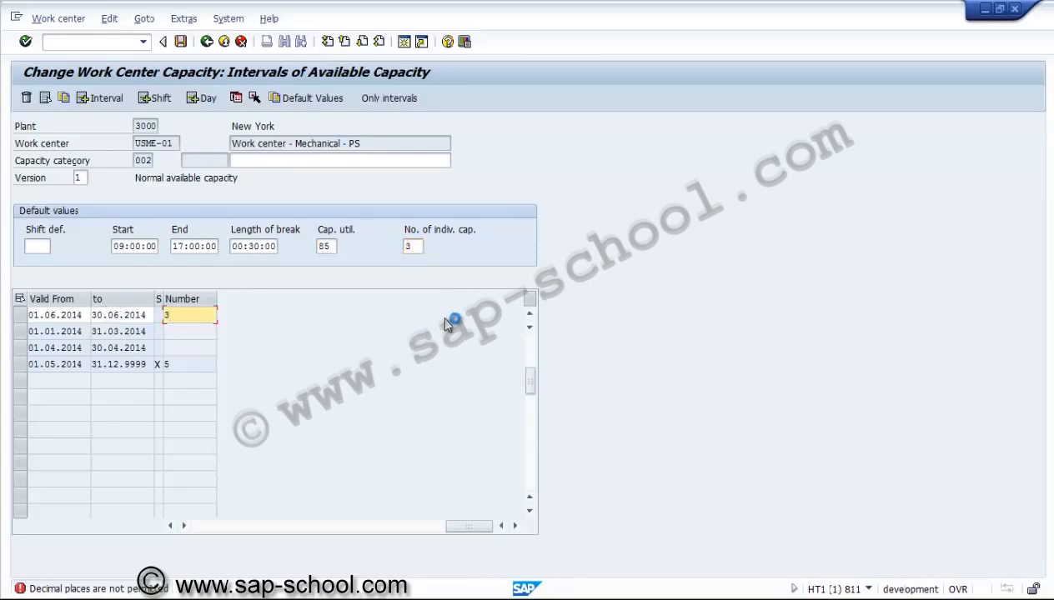
key(Return)
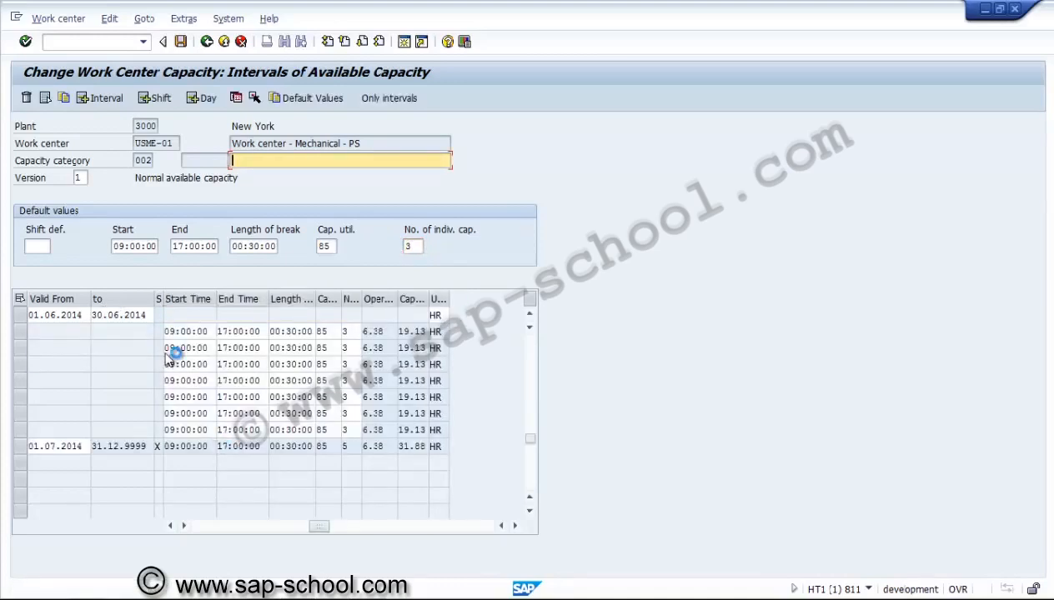
Leave the interval maintenance and capacity header to return to the work center's capacity overview
key(F3)
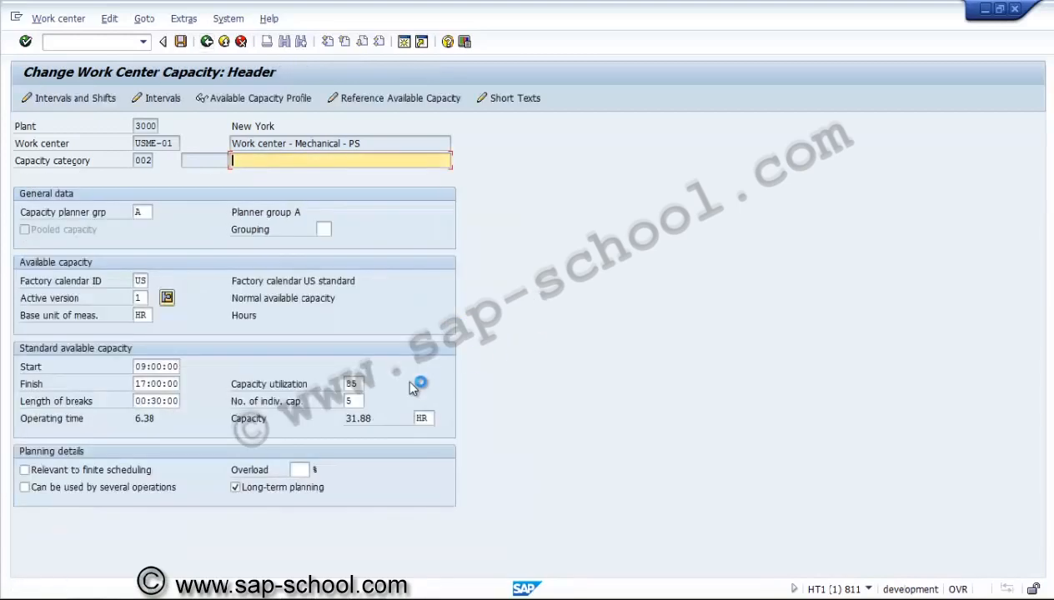
key(F3)
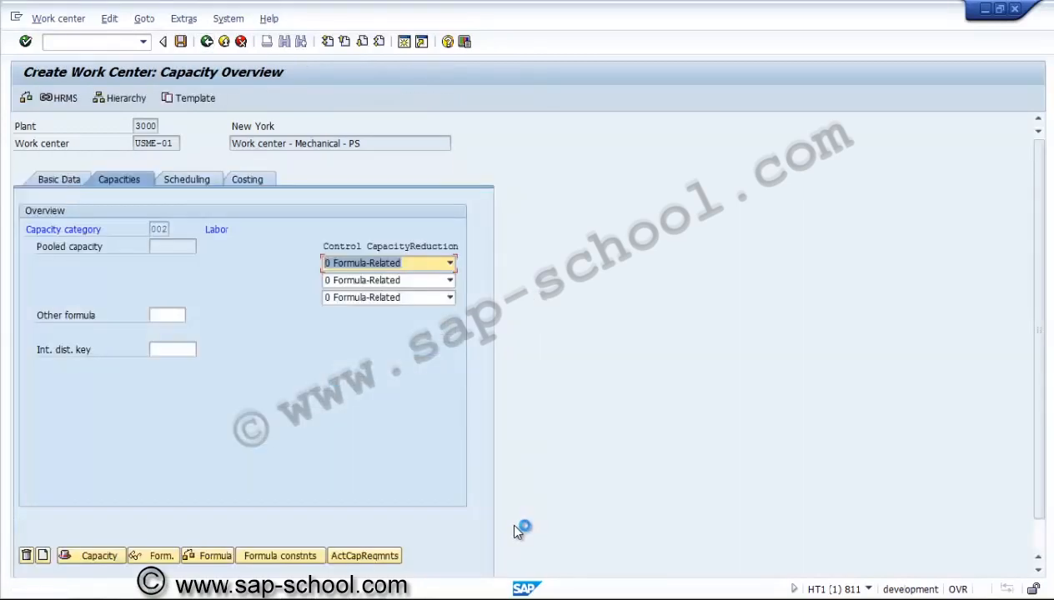
key(Return)
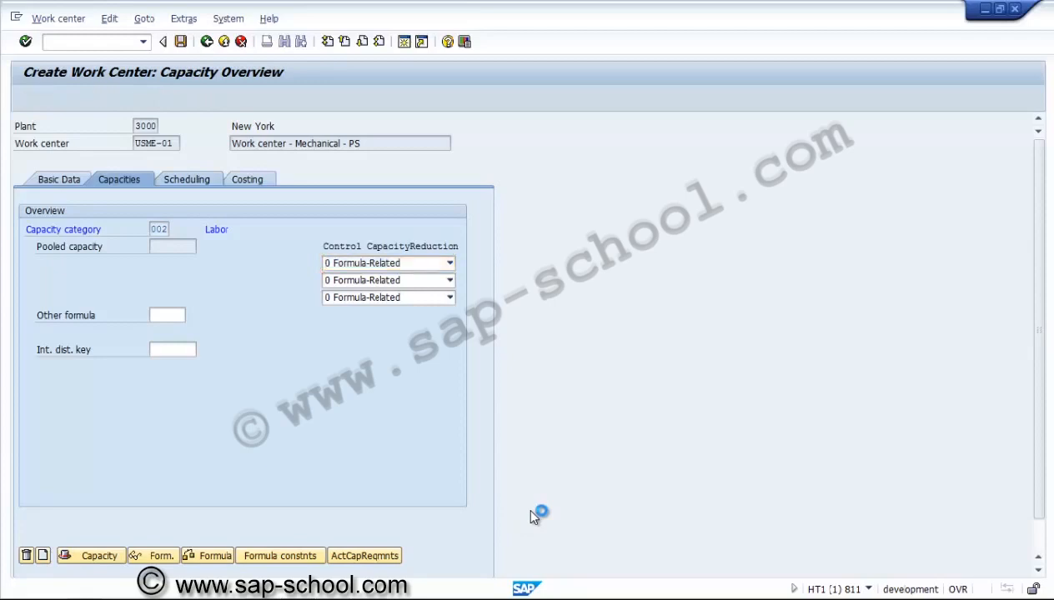
Set the execution time formula in the scheduling data to SAP004 (Proj:Netw/Maint.Time)
click(158, 297)
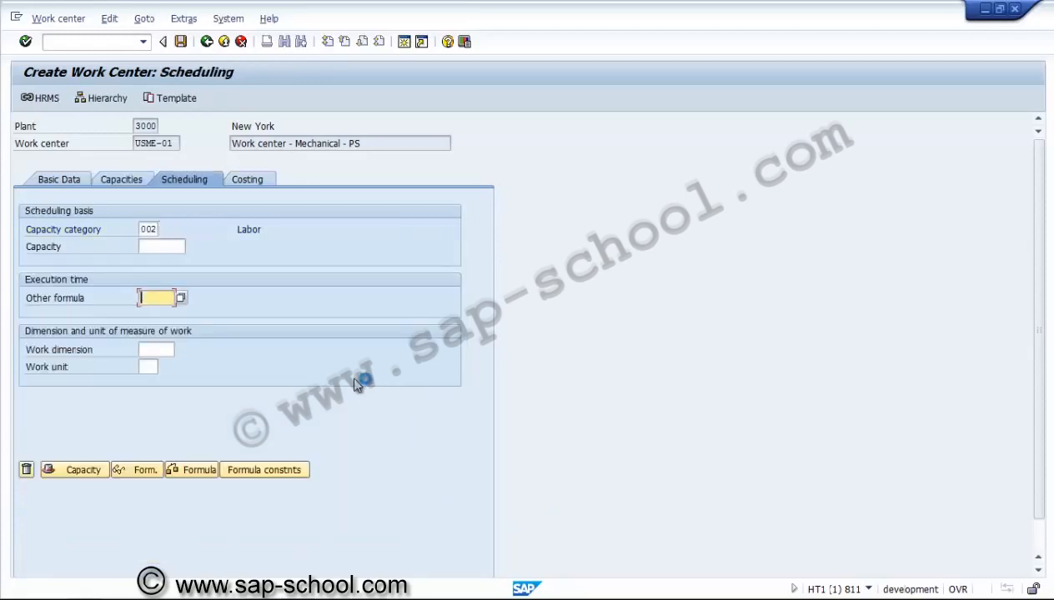
text(sap004)
click(113, 99)
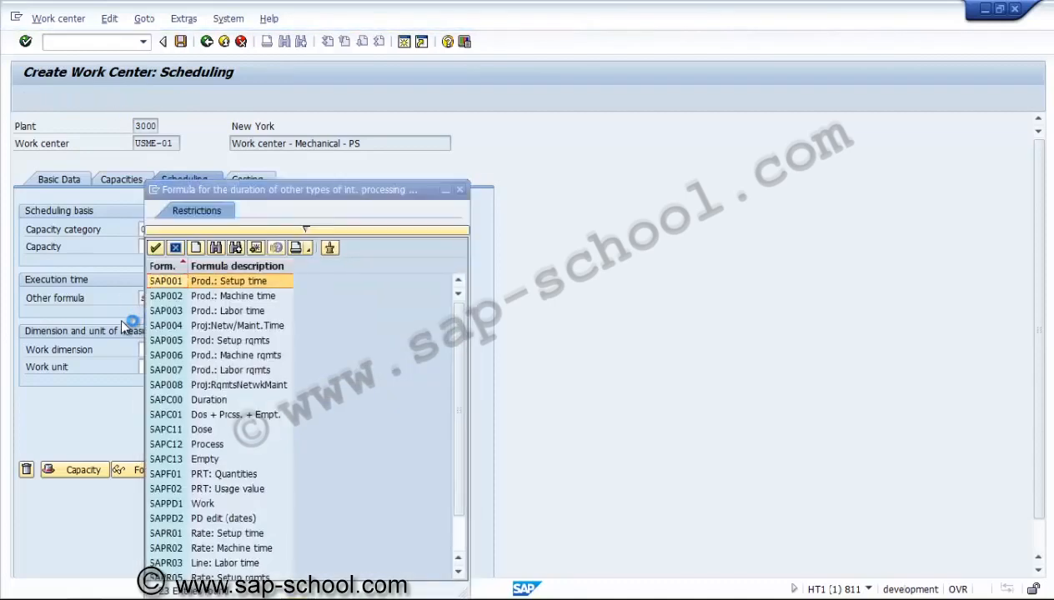
key(Down)
key(Down)
key(Down)
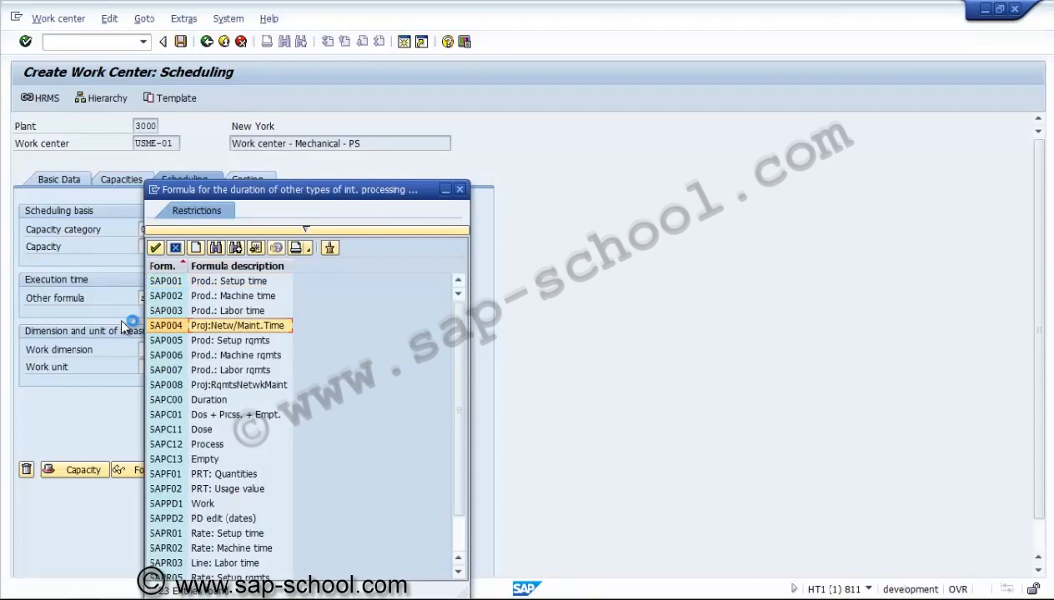
key(Return)
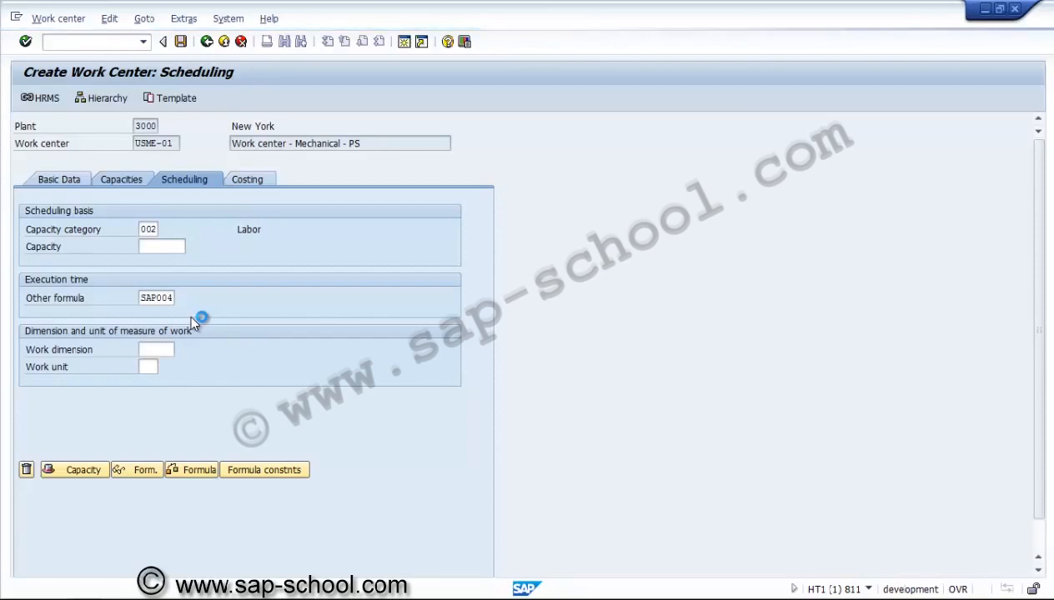
Set the labor capacity's other formula to SAP008 and save work center USME-01
click(191, 318)
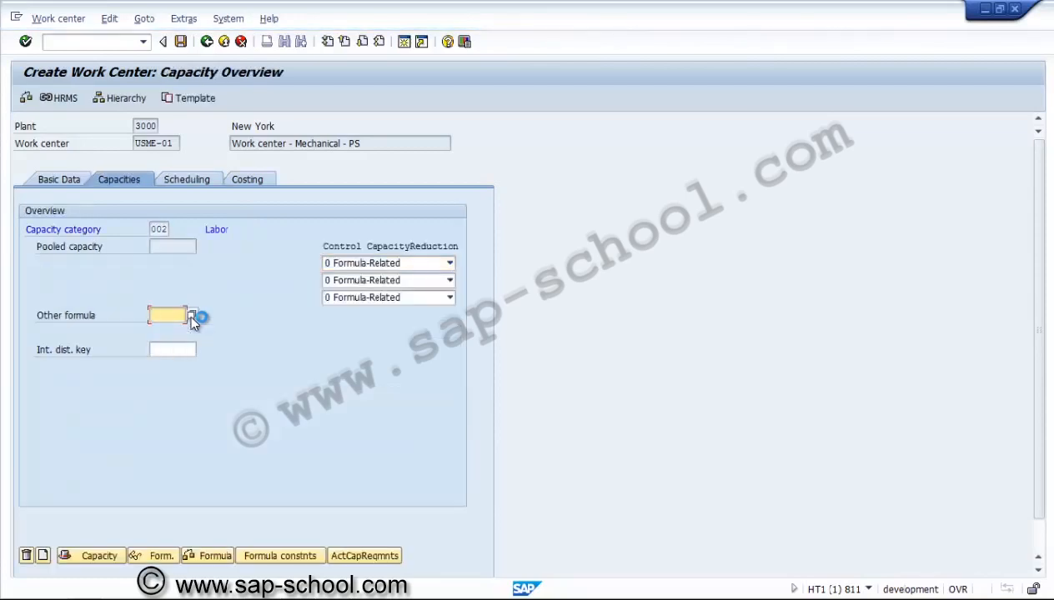
text(sap008)
key(F4)
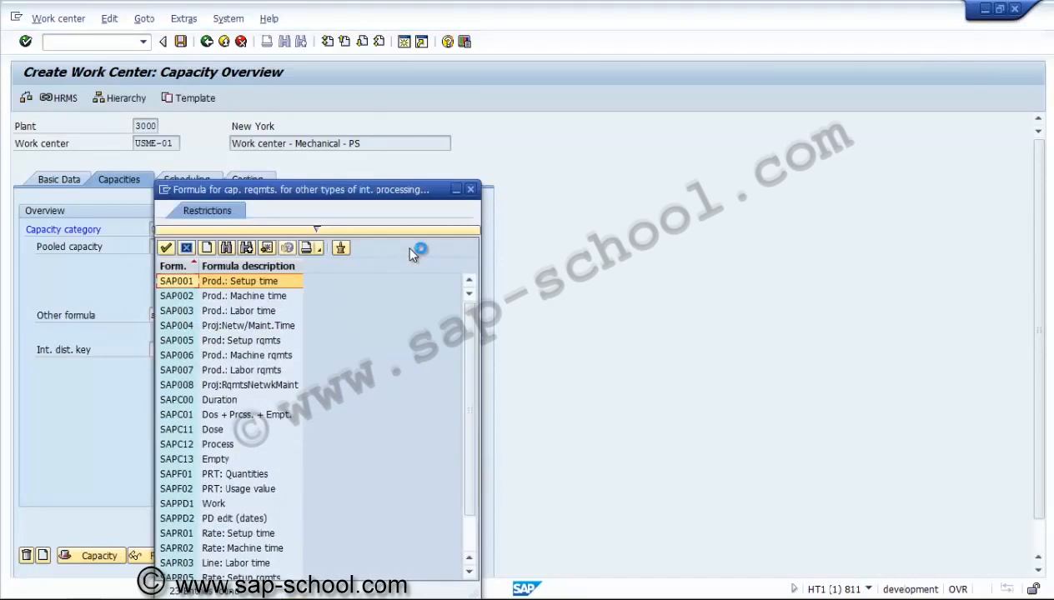
key(Return)
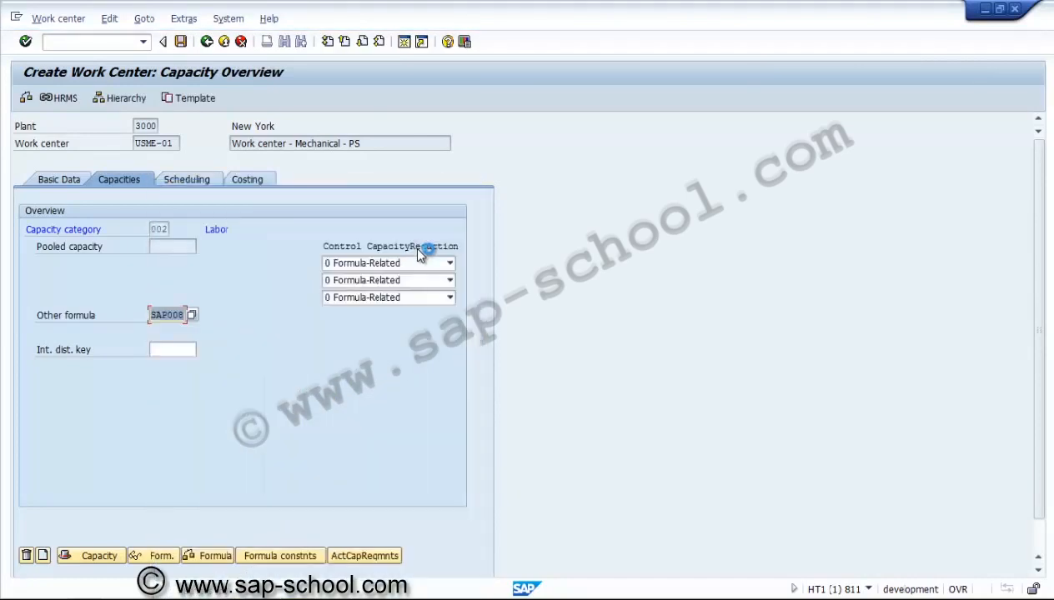
key(Return)
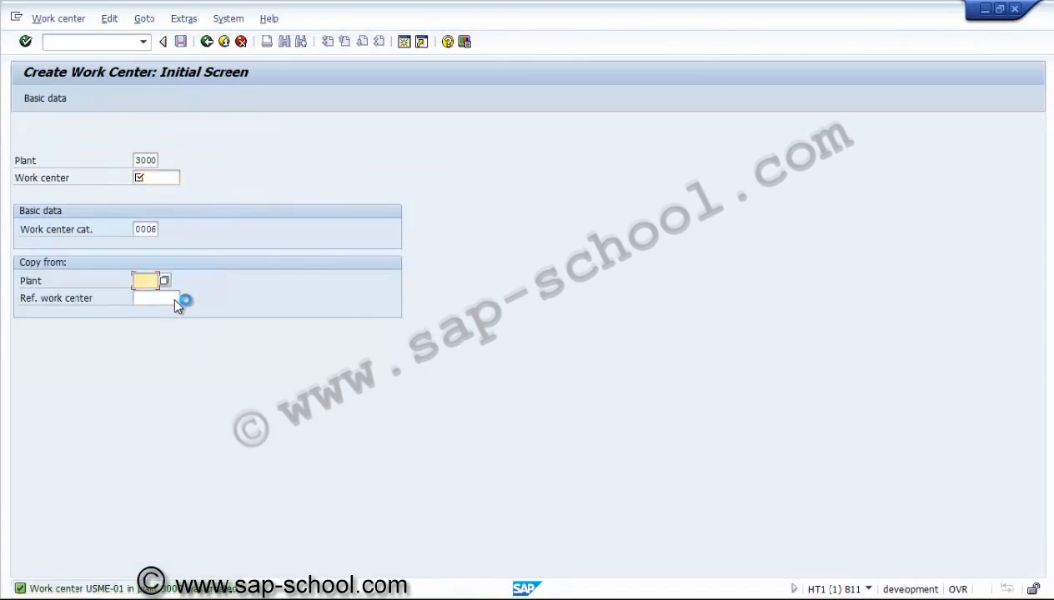
Enter plant 3000 and reference work center USME-01 as the source to copy from
text(3000)
click(174, 301)
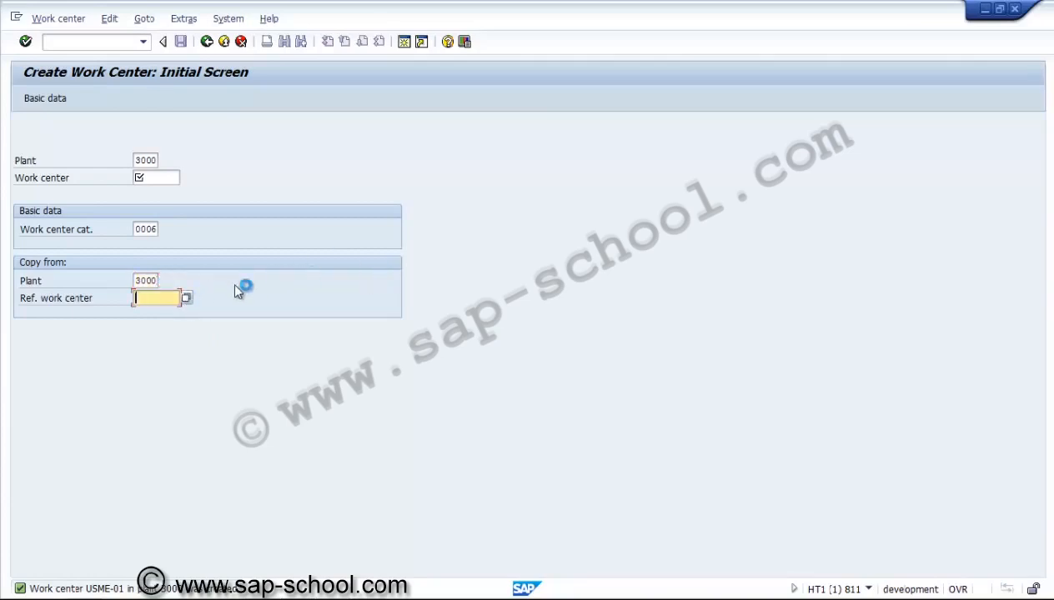
text(U)
text(S)
text(EL)
text(-01)
text(-0)
text(1)
Name the new work center USEL-01 and try to proceed with the copy
click(199, 178)
text(U)
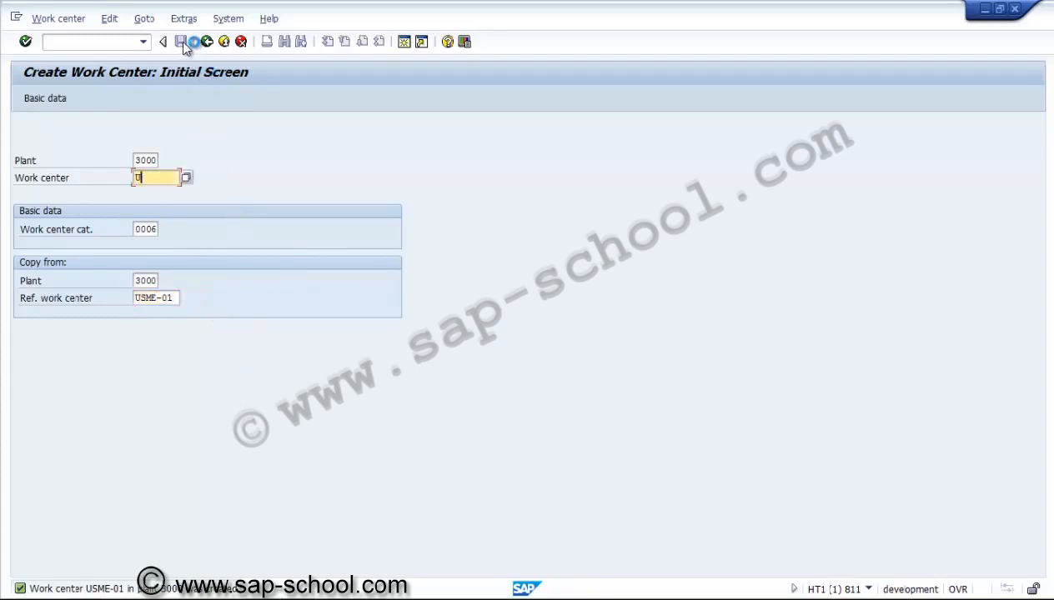
text(SEL-01)
key(Return)
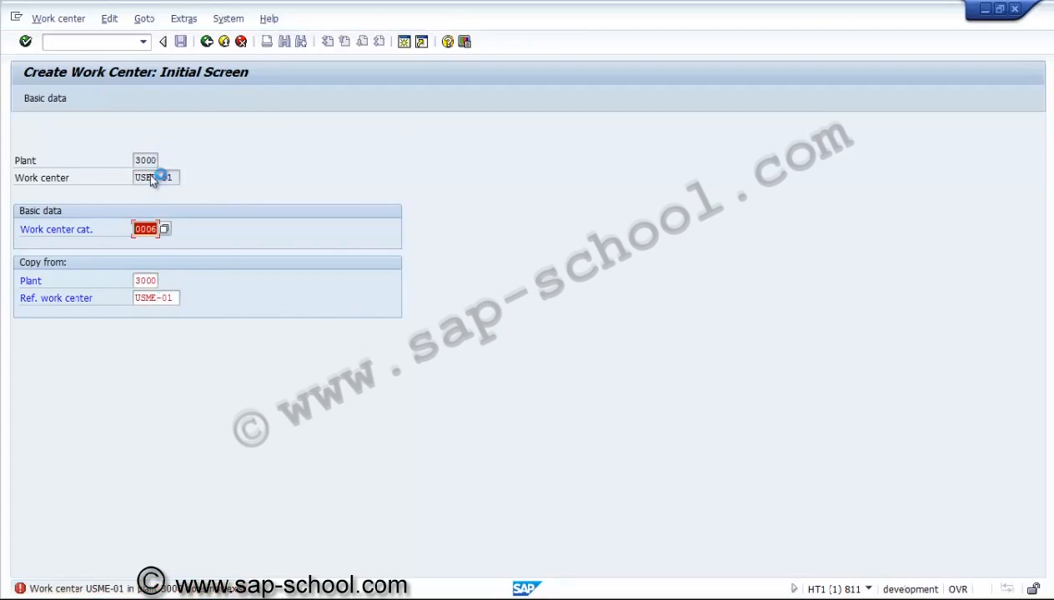
Pick USME-01 from a category 0006 search in plant 3000 as the reference, and copy its basic data, texts, classification and subsystem grouping
click(173, 298)
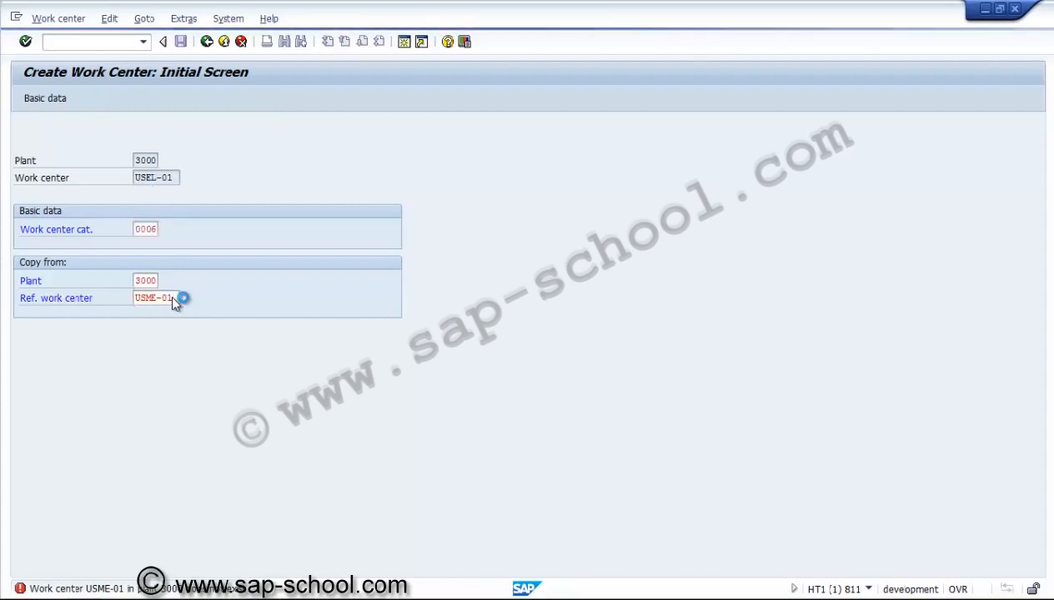
click(161, 180)
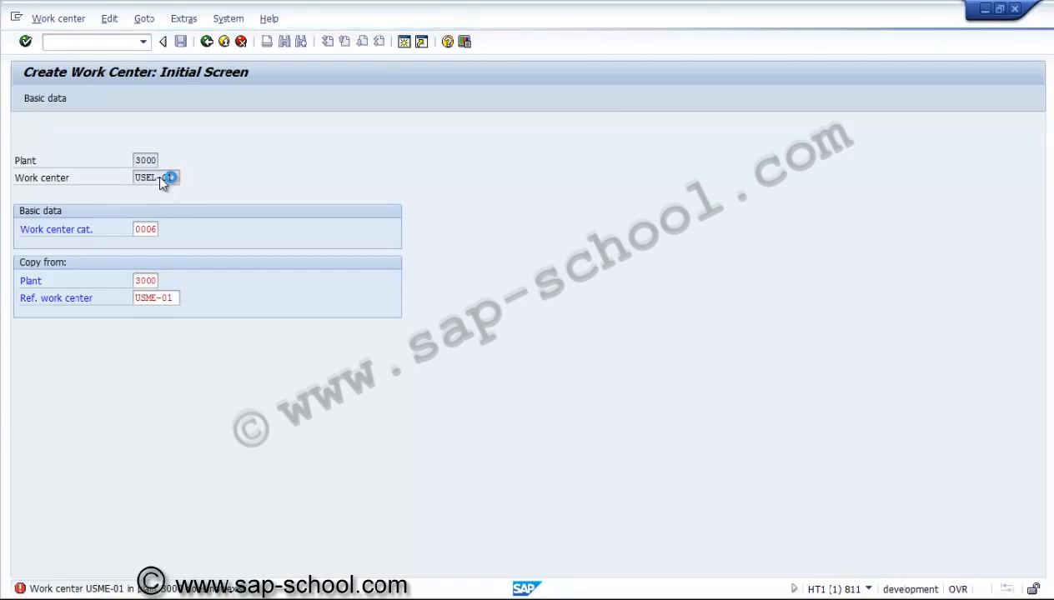
click(239, 232)
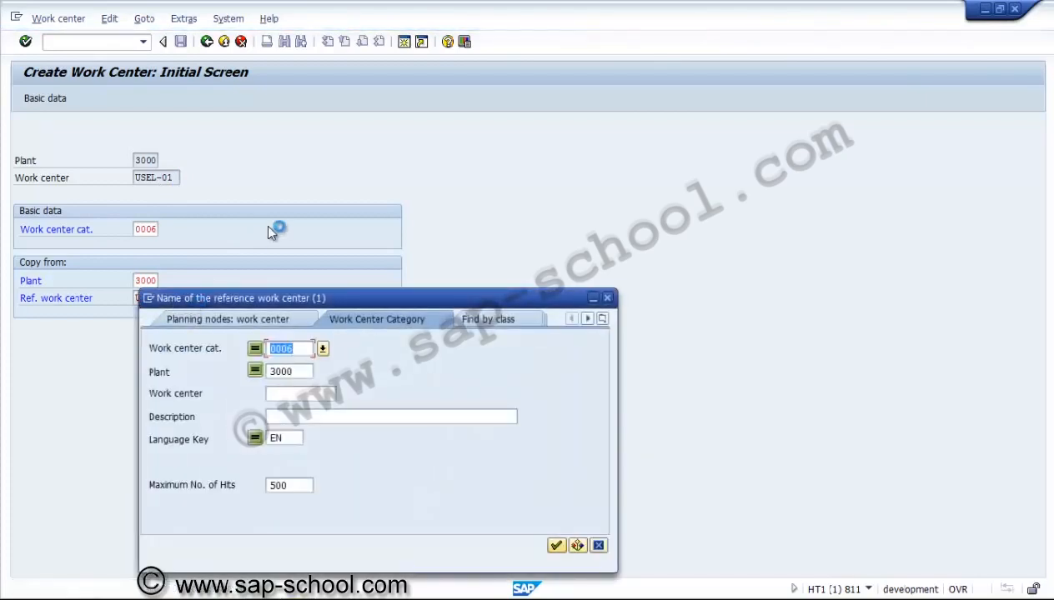
key(Return)
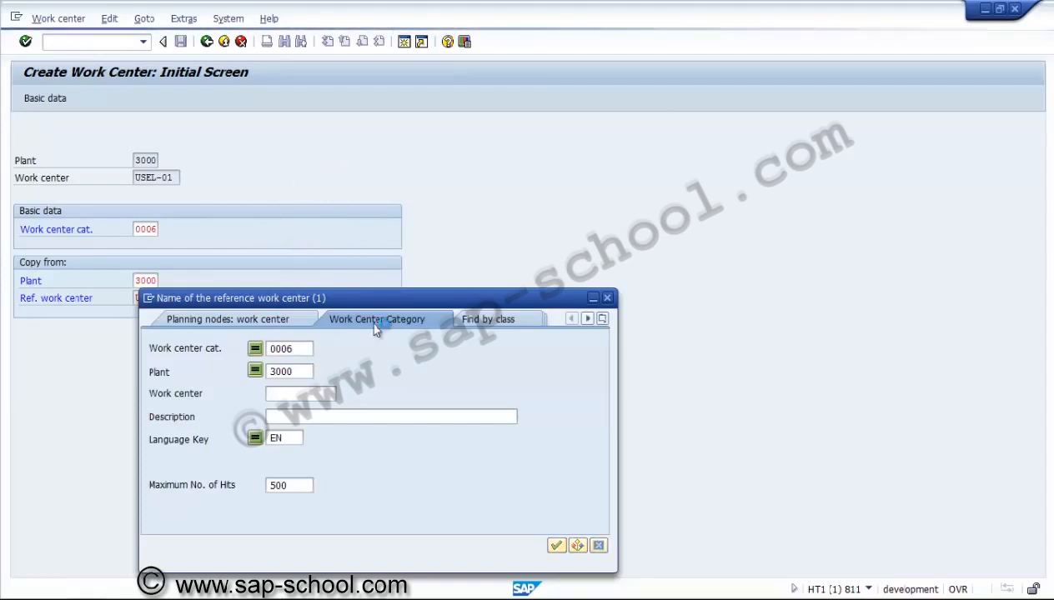
click(278, 350)
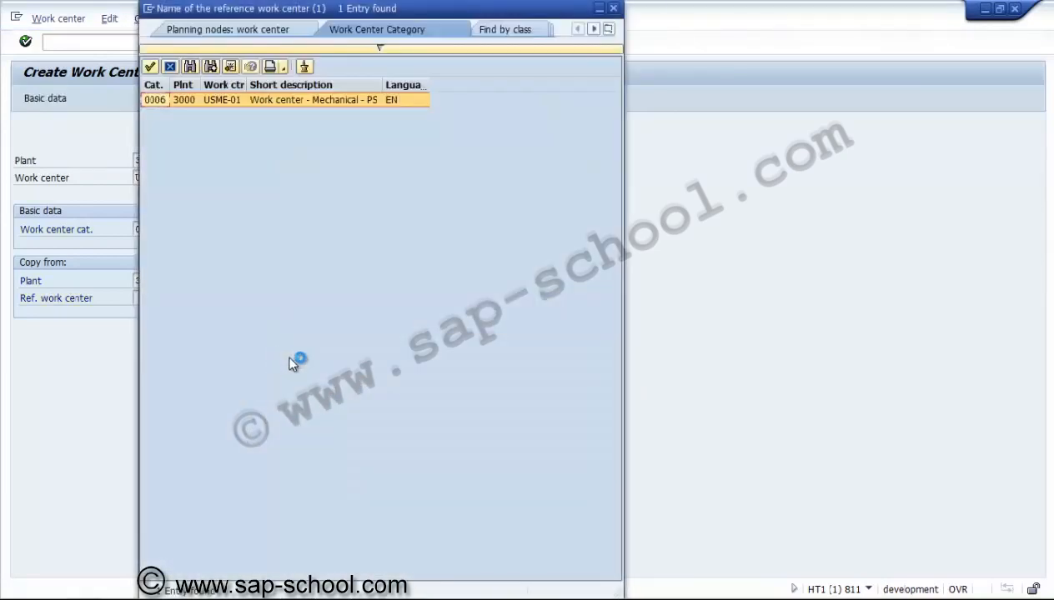
double_click(223, 100)
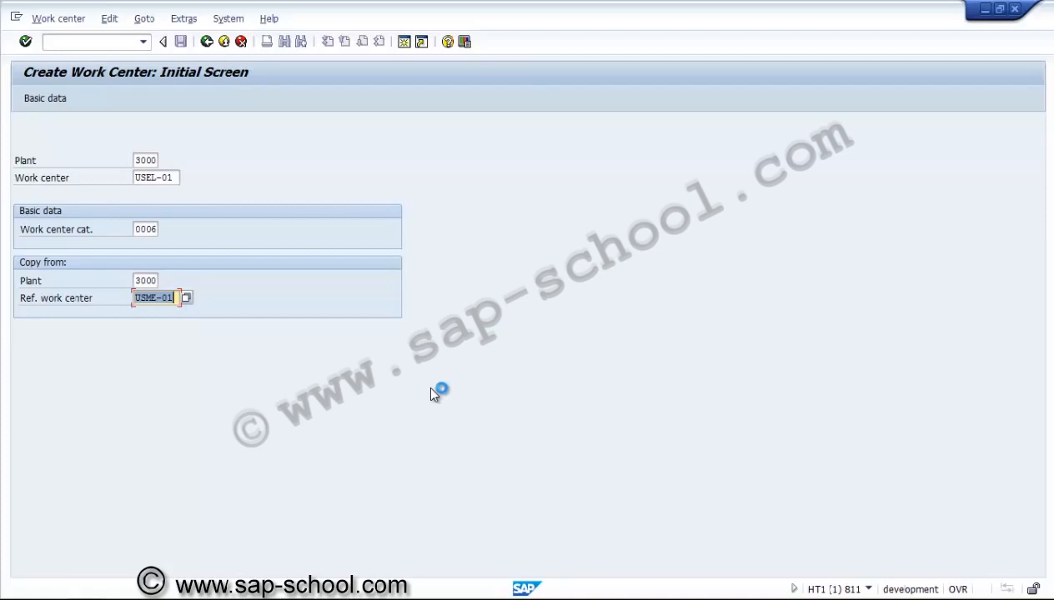
key(Return)
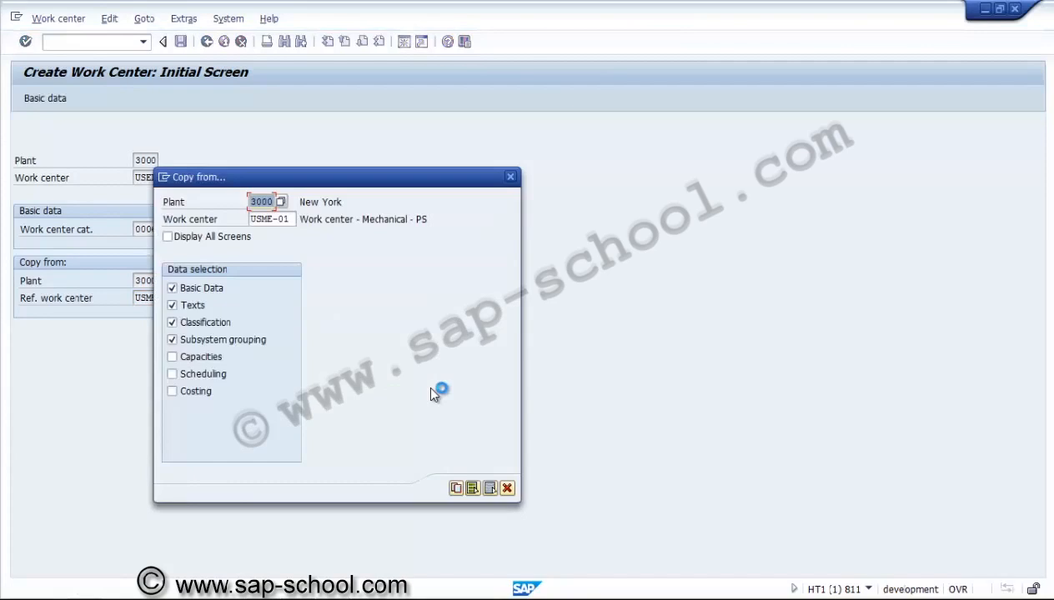
key(Return)
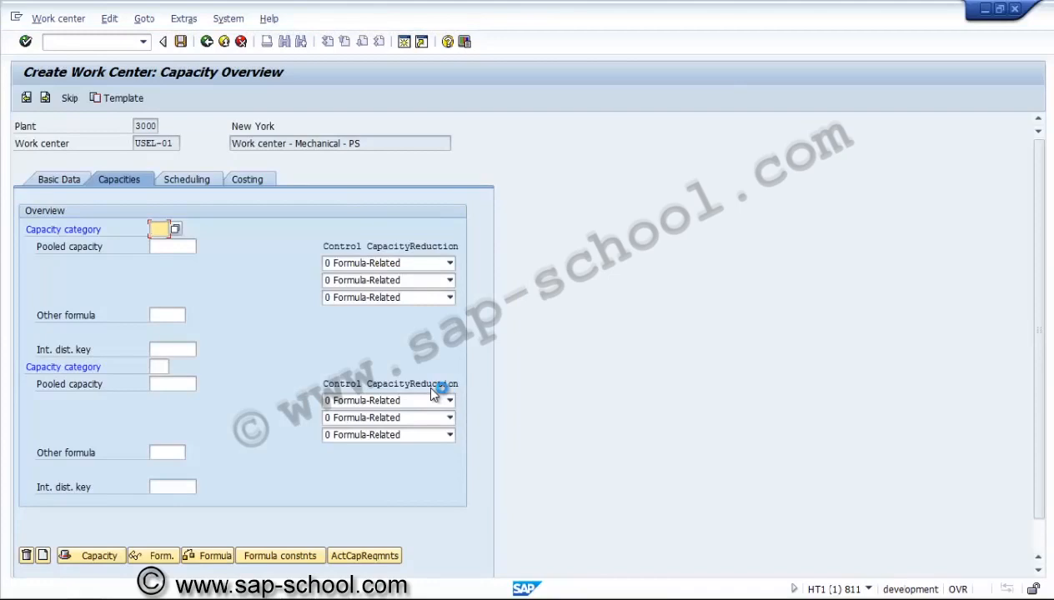
Assign capacity category 002 with other formula SAP008 to work center USEL-01
text(002)
key(Return)
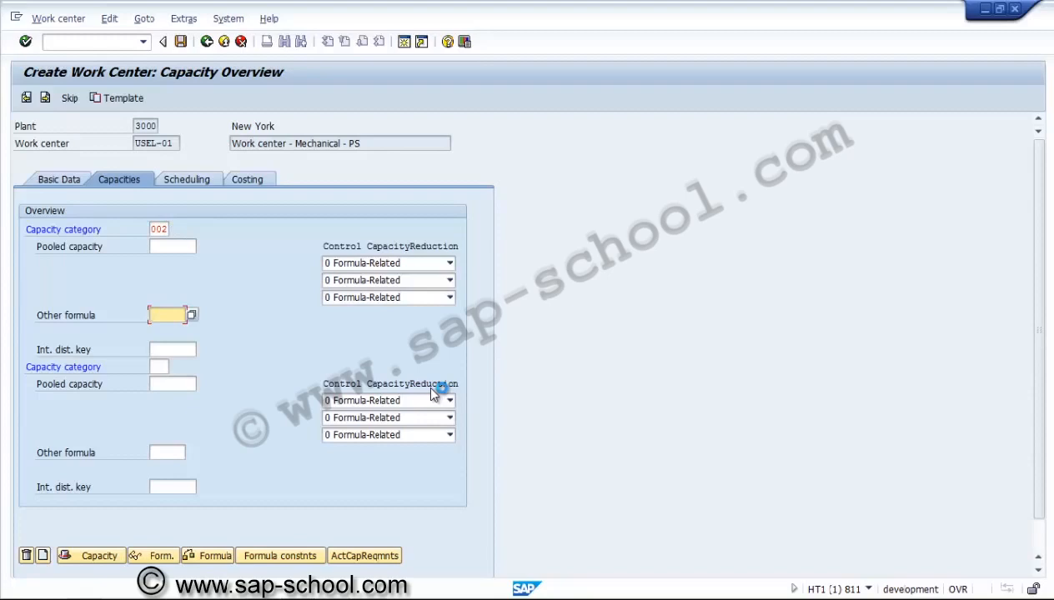
text(SAP008)
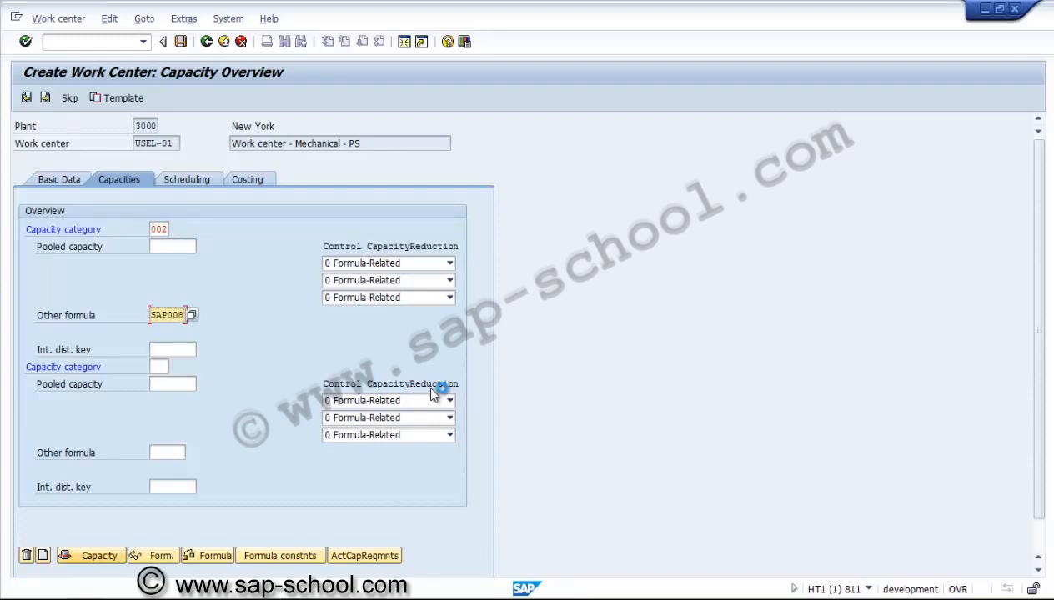
key(Return)
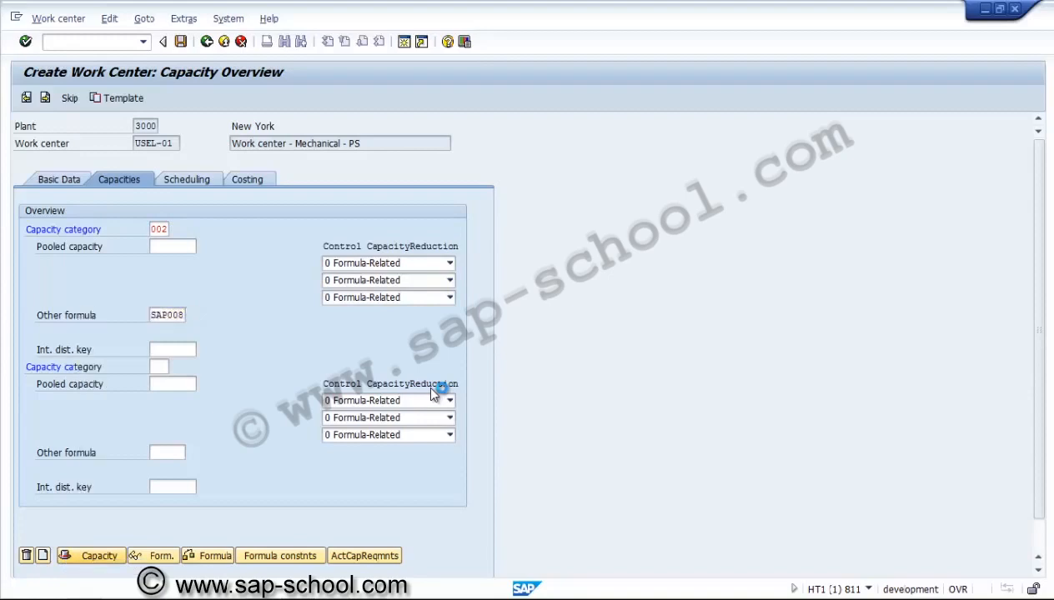
In the capacity header of USEL-01, set factory calendar US, active version 01 and base unit of measure HR
click(92, 556)
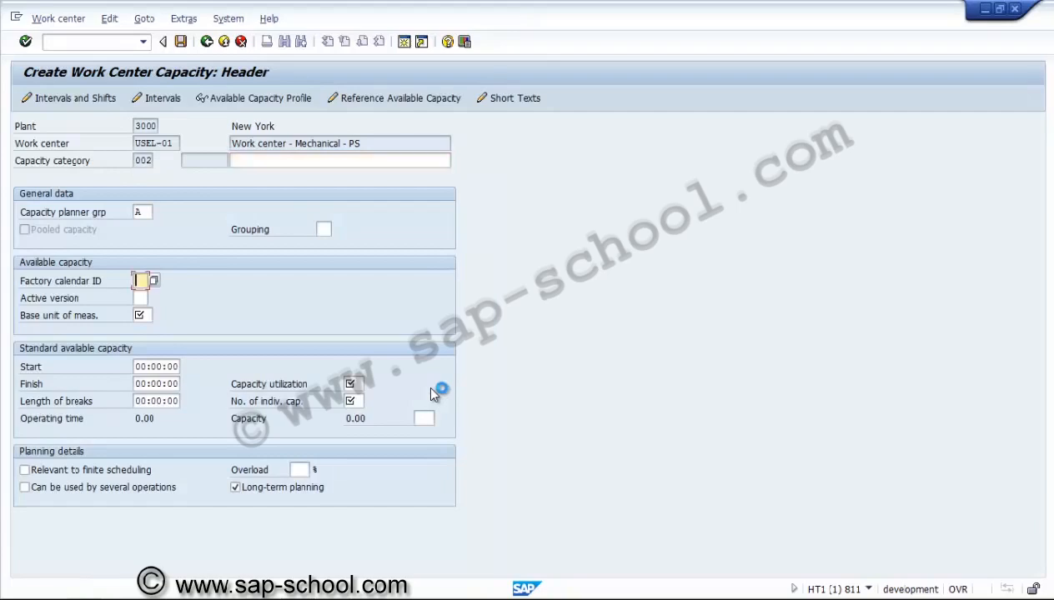
text(US)
key(Tab)
text(01)
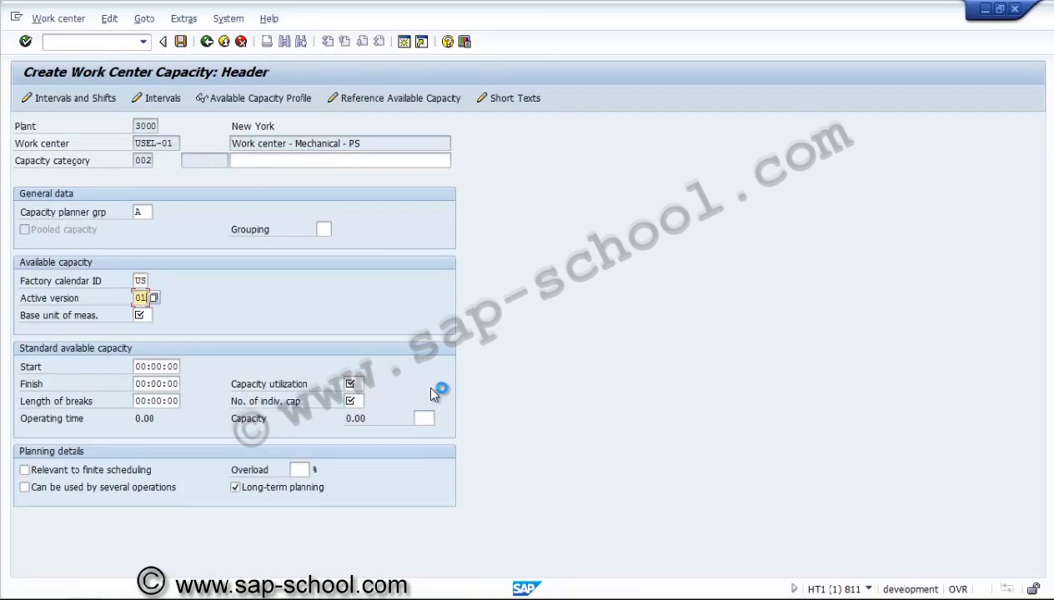
key(Tab)
text(HR)
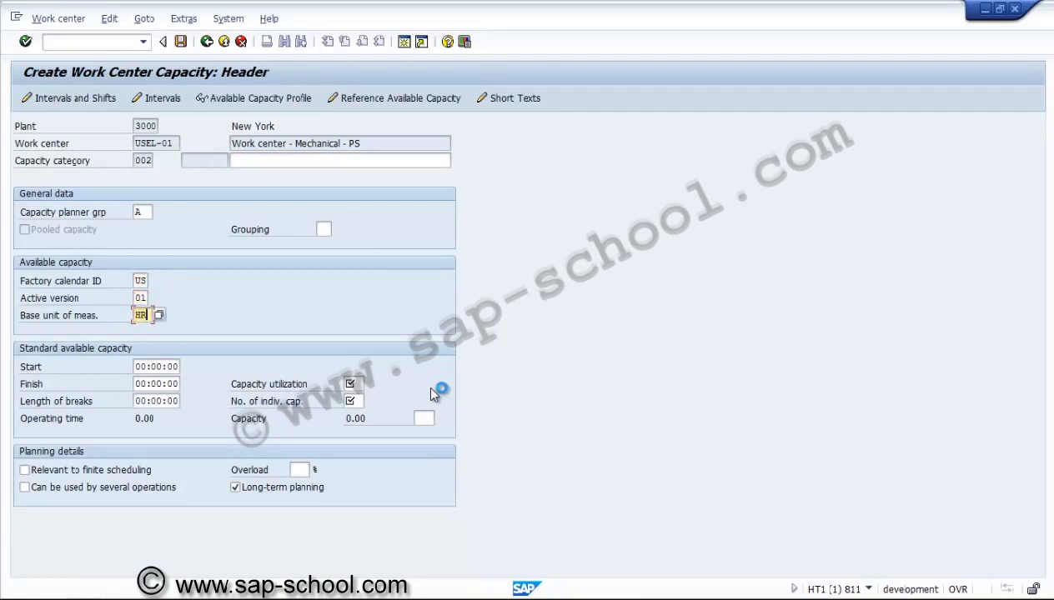
Set the standard available capacity to 09:00:00–17:00:00 with a 00:30:00 break, 85 capacity utilization and 3 individual capacities
key(Tab)
text(09)
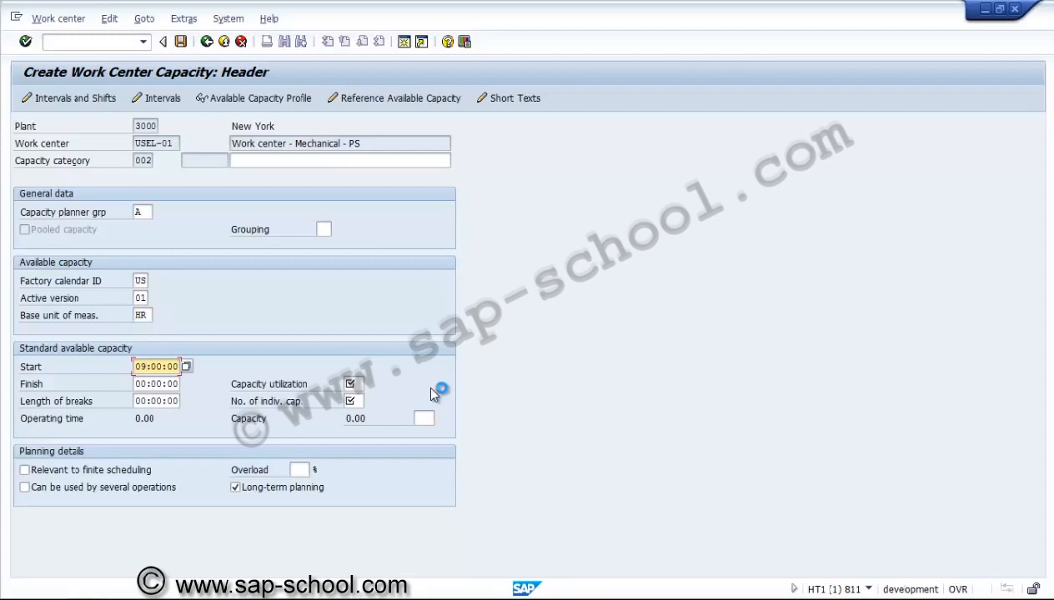
key(Tab)
text(17)
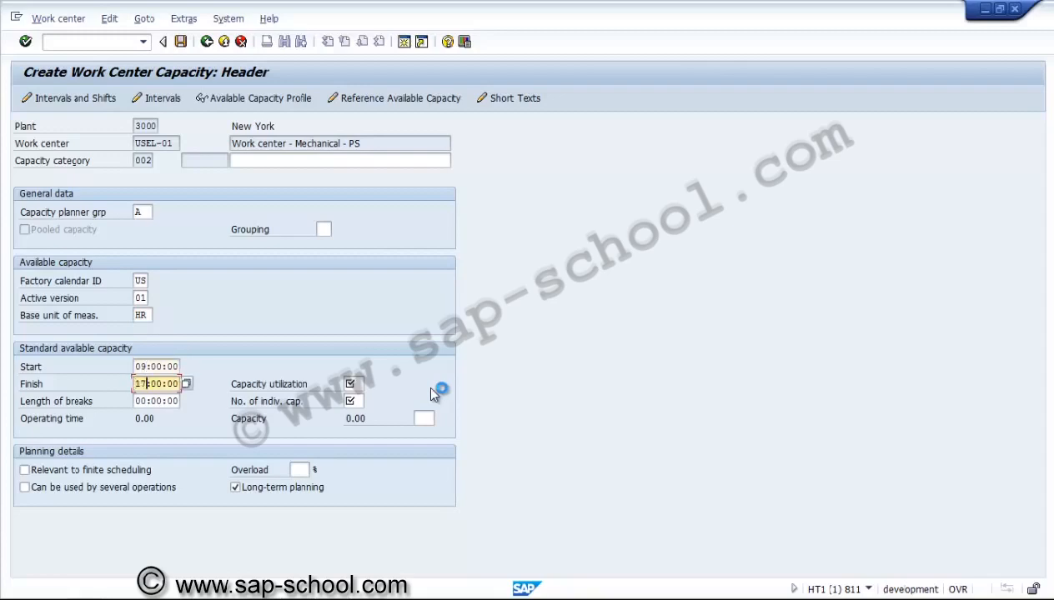
key(Tab)
text(3)
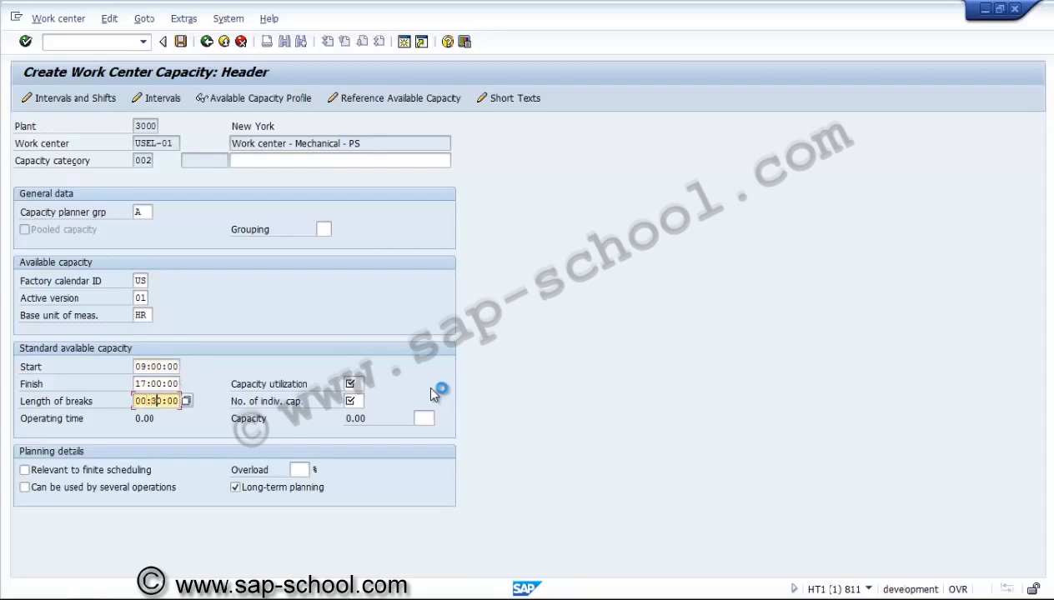
key(Tab)
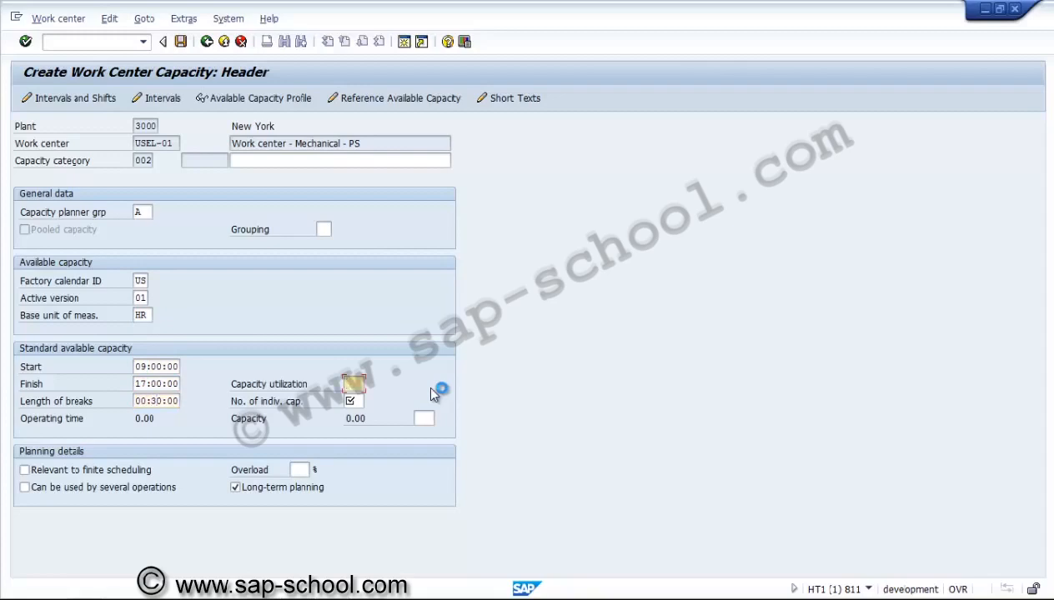
text(85)
key(Tab)
text(3)
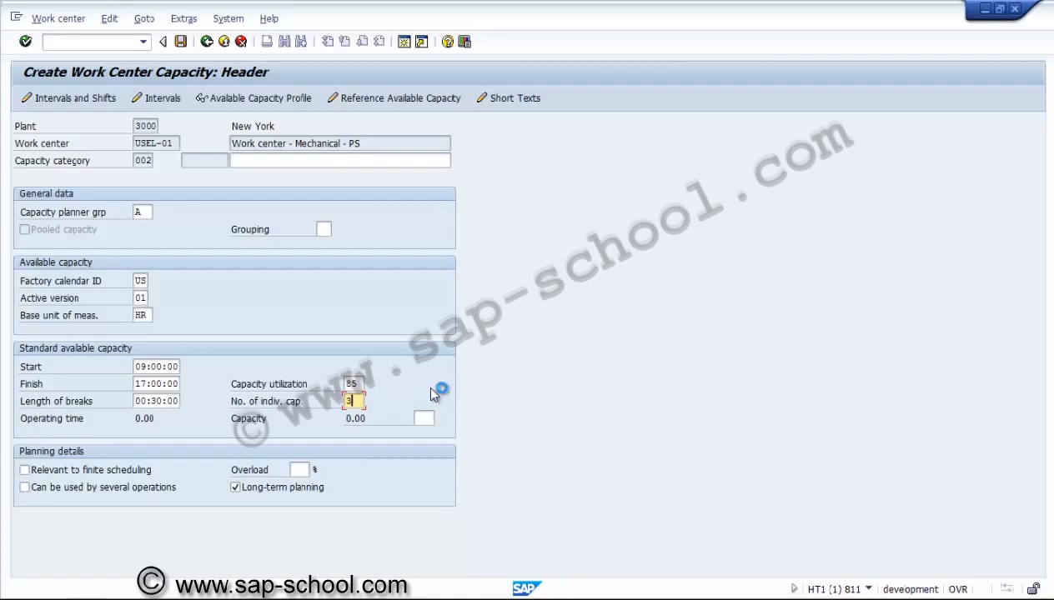
key(Return)
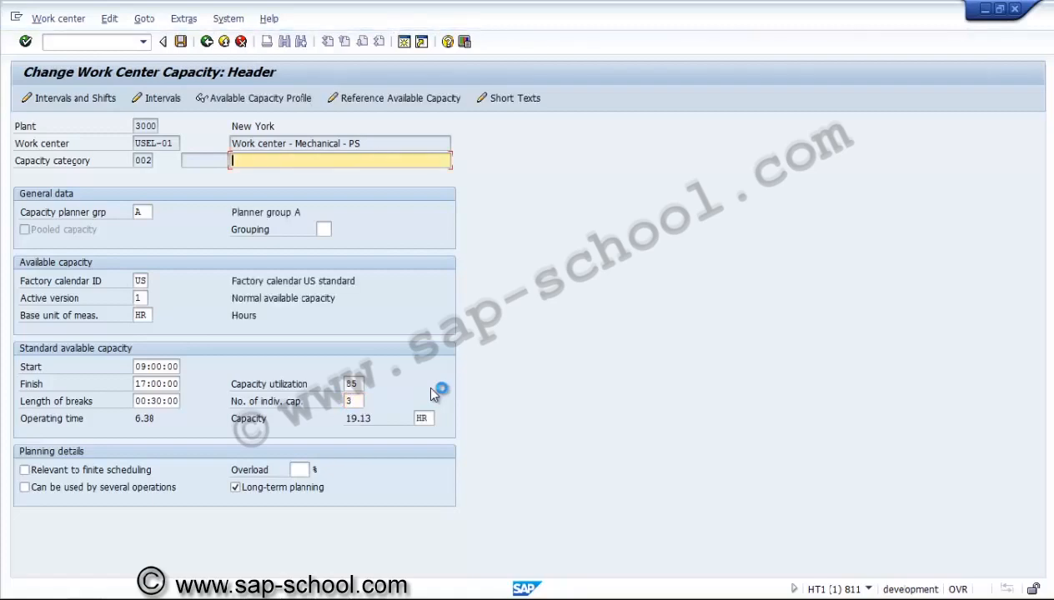
Add an available capacity interval from 01.01.2014 to 31.12.2014 for USEL-01 and return to the capacity overview
click(70, 99)
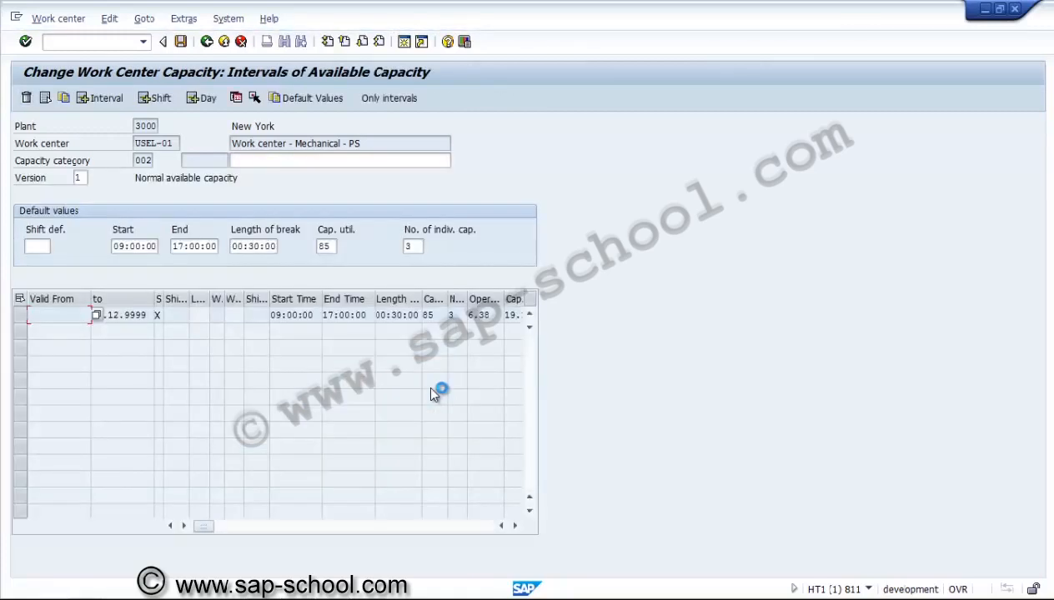
click(101, 98)
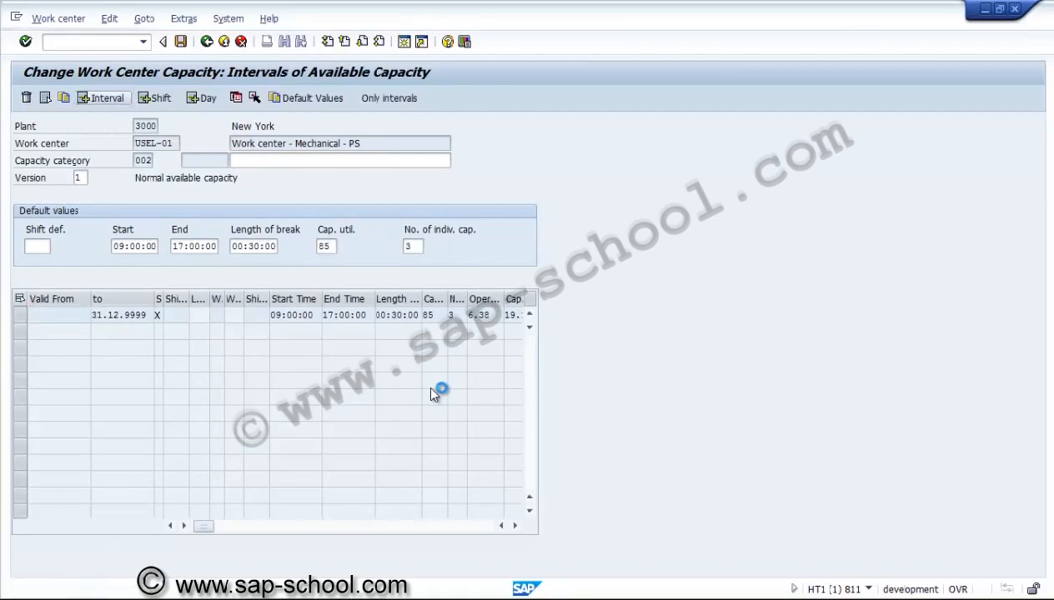
text(01)
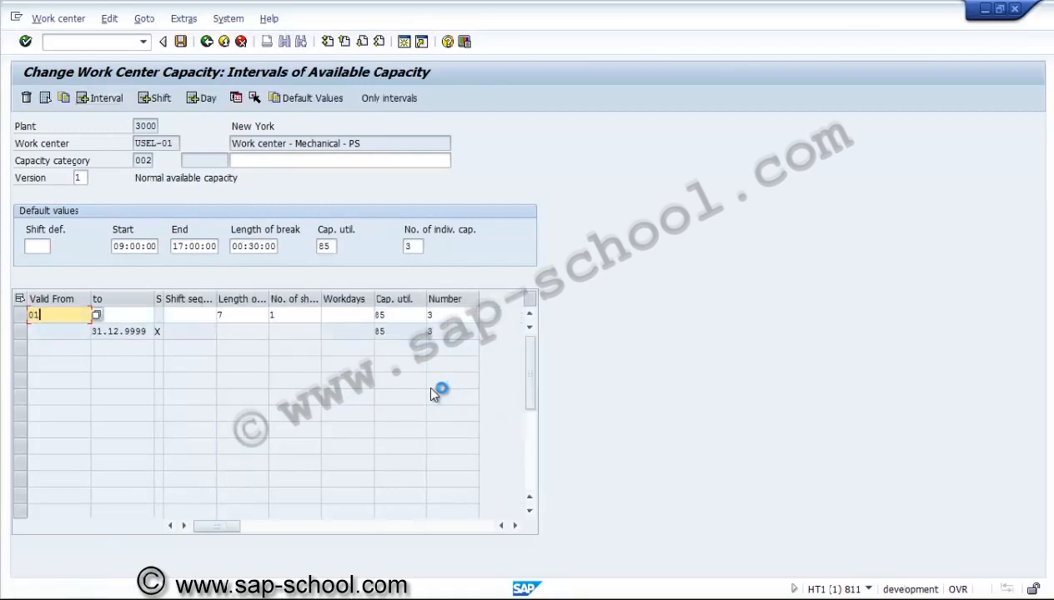
text(012014)
key(Tab)
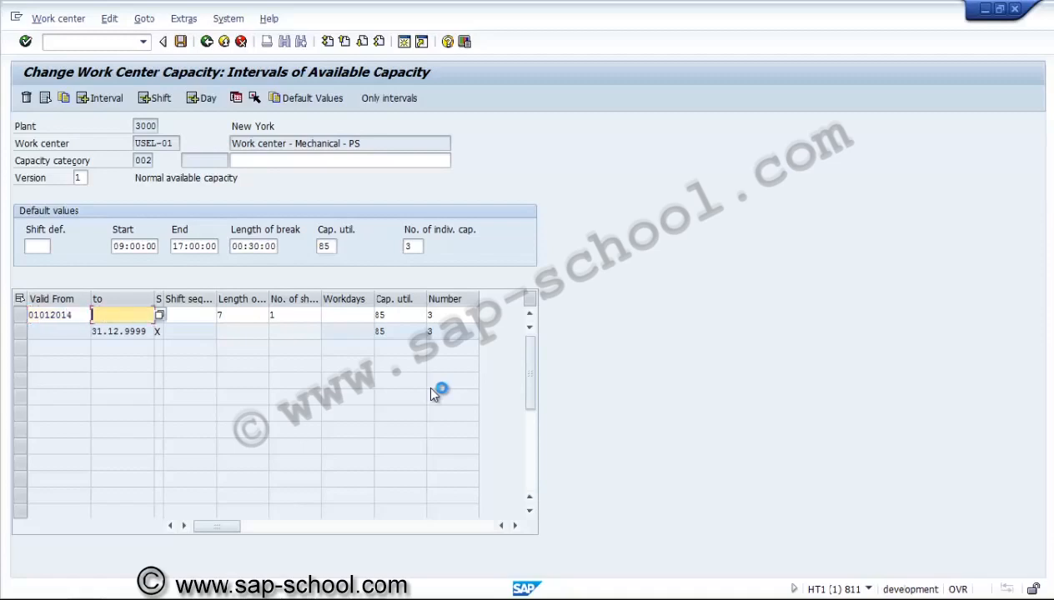
text(31122014)
key(Return)
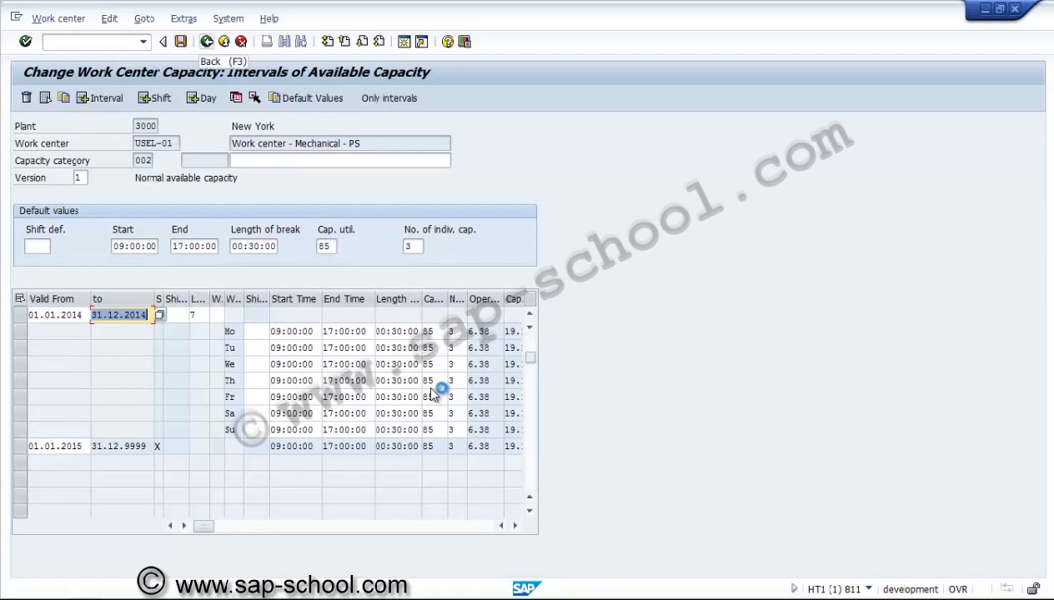
click(206, 41)
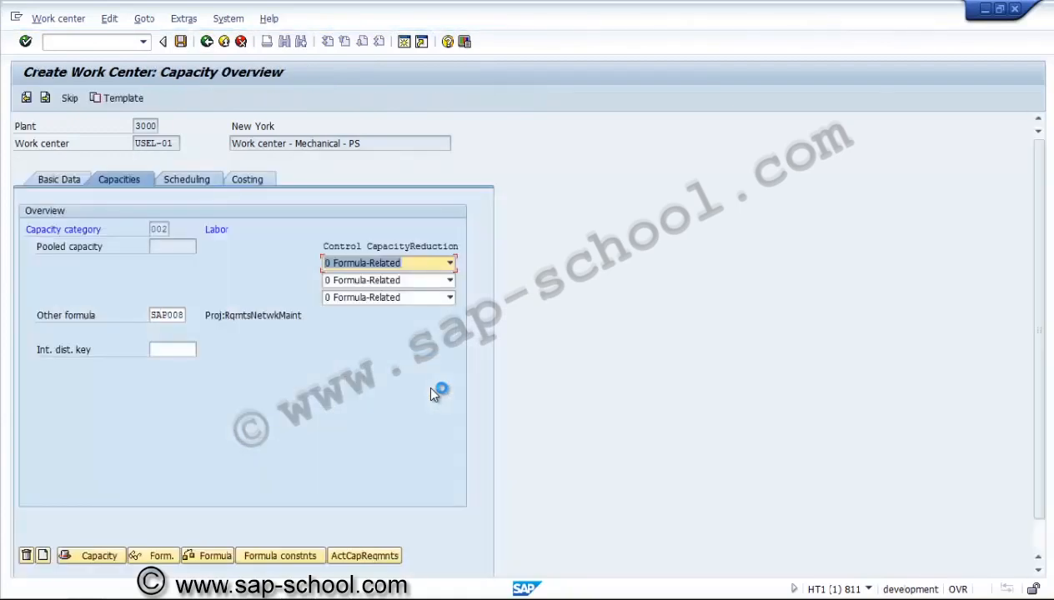
In the scheduling data of USEL-01, enter capacity category 002 as the basis and SAP004 as the other formula
key(Return)
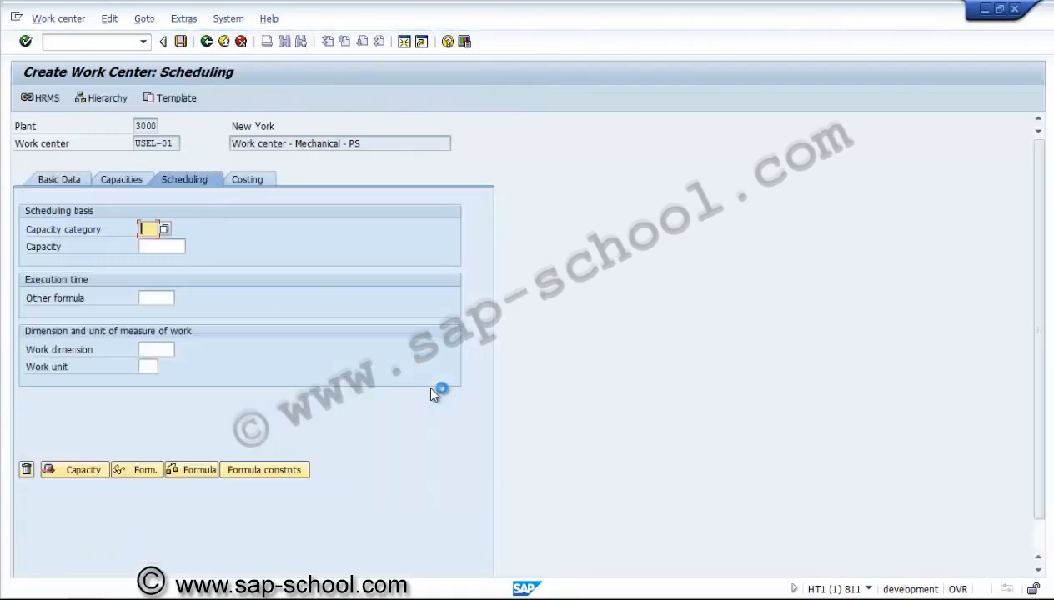
text(002)
key(Tab)
key(Tab)
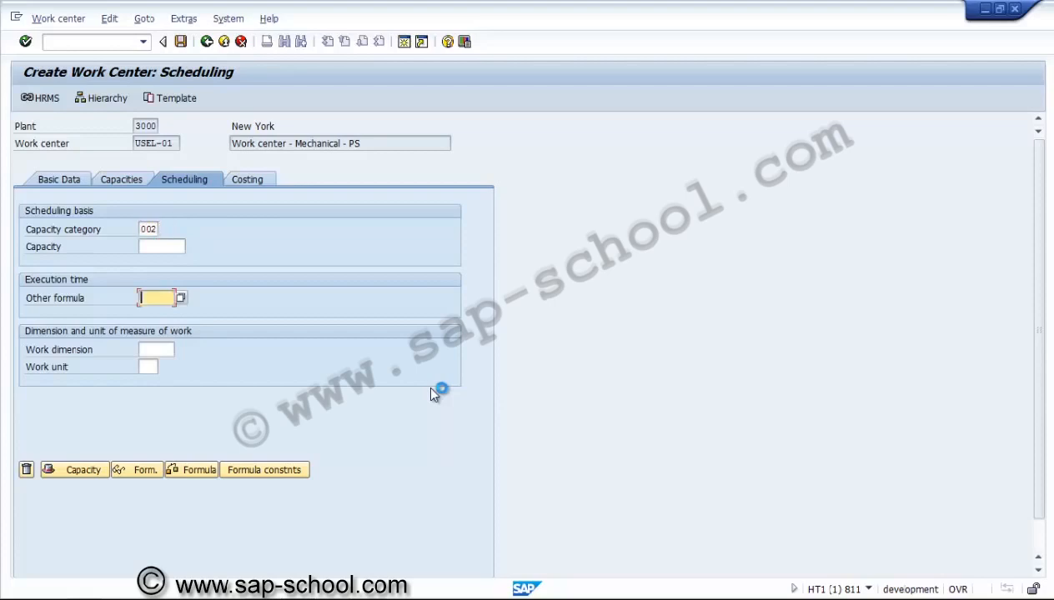
text(SAP004)
key(Return)
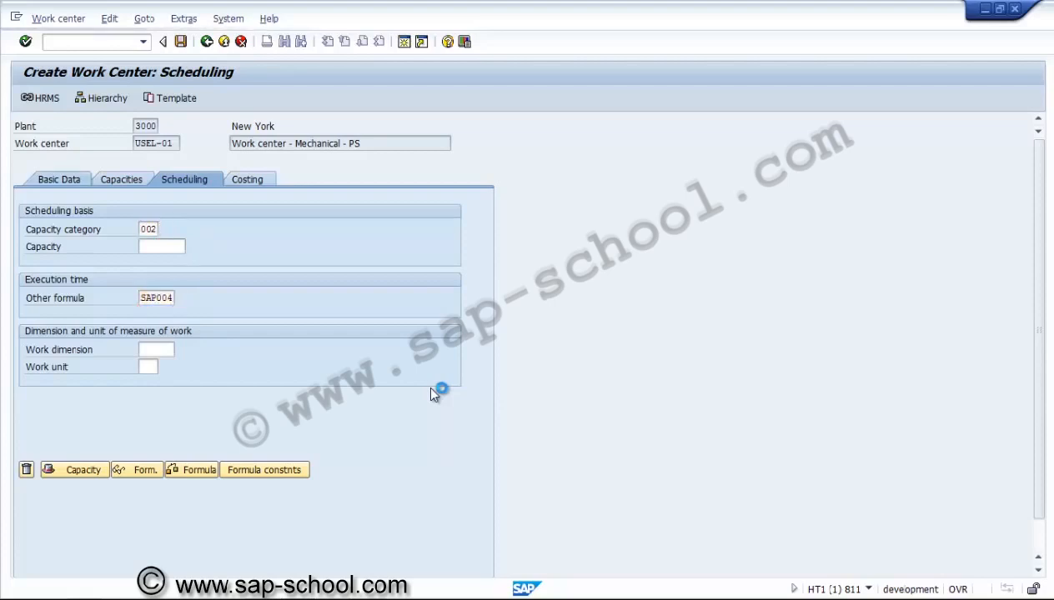
Change the description of USEL-01 to "Work center - Electrical - PS", save the work center and leave the transaction
key(ctrl+Left)
key(ctrl+Left)
key(ctrl+Left)
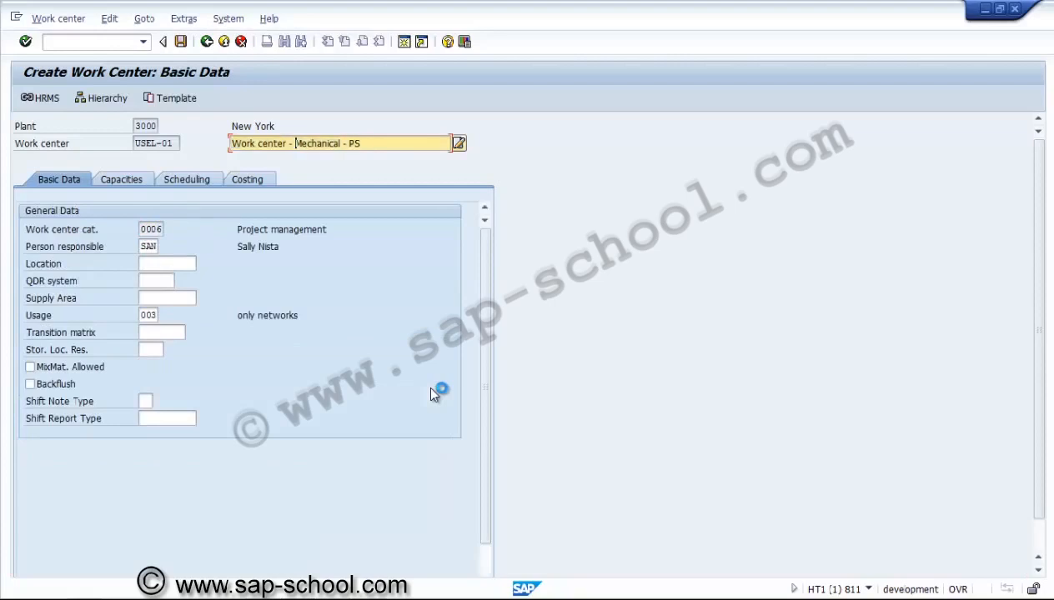
key(Delete)
text(Electri)
key(Return)
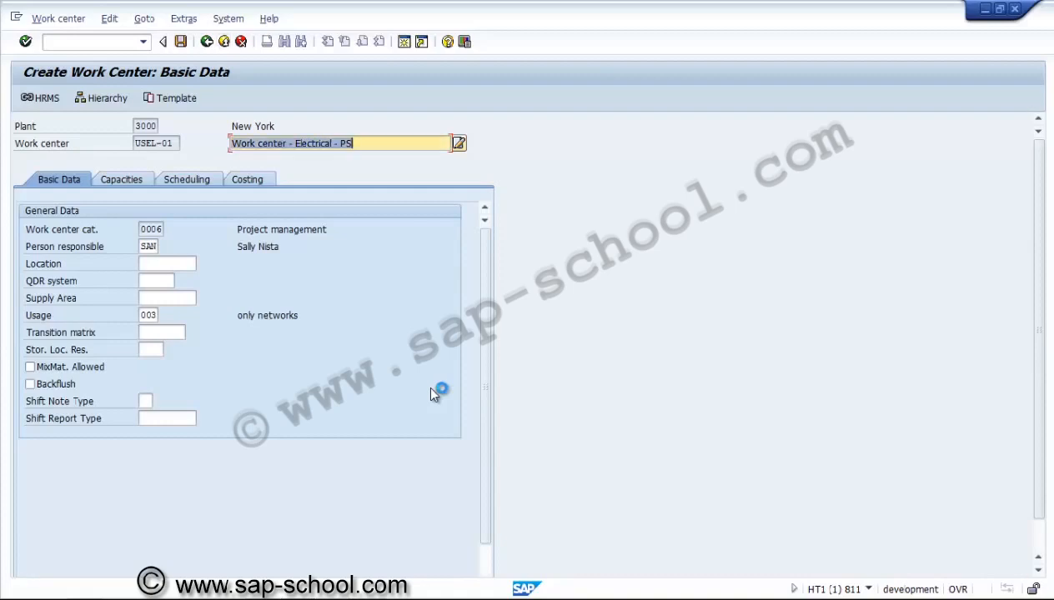
key(ctrl+s)
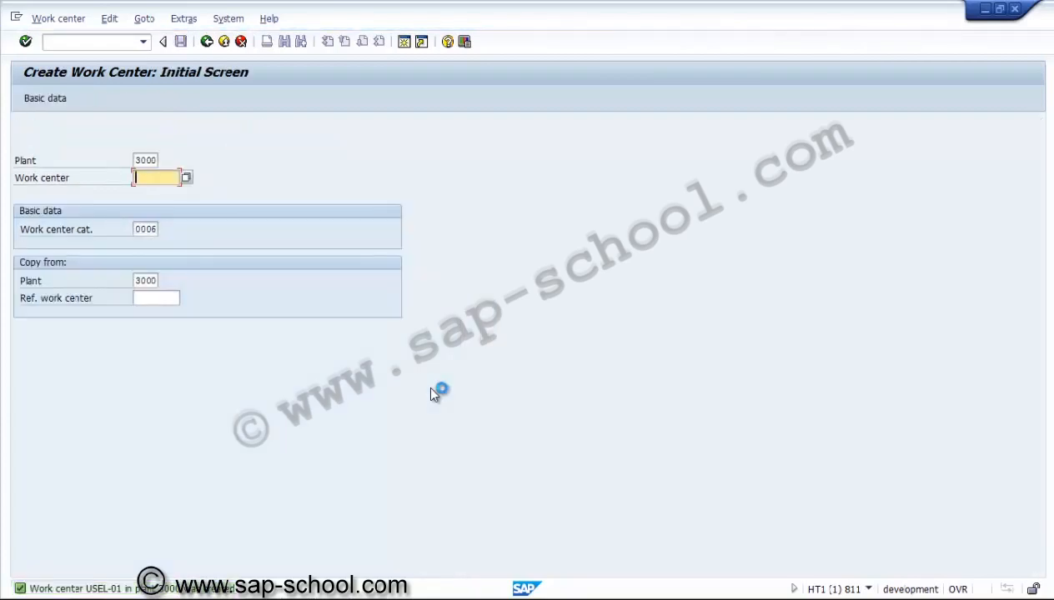
key(F3)
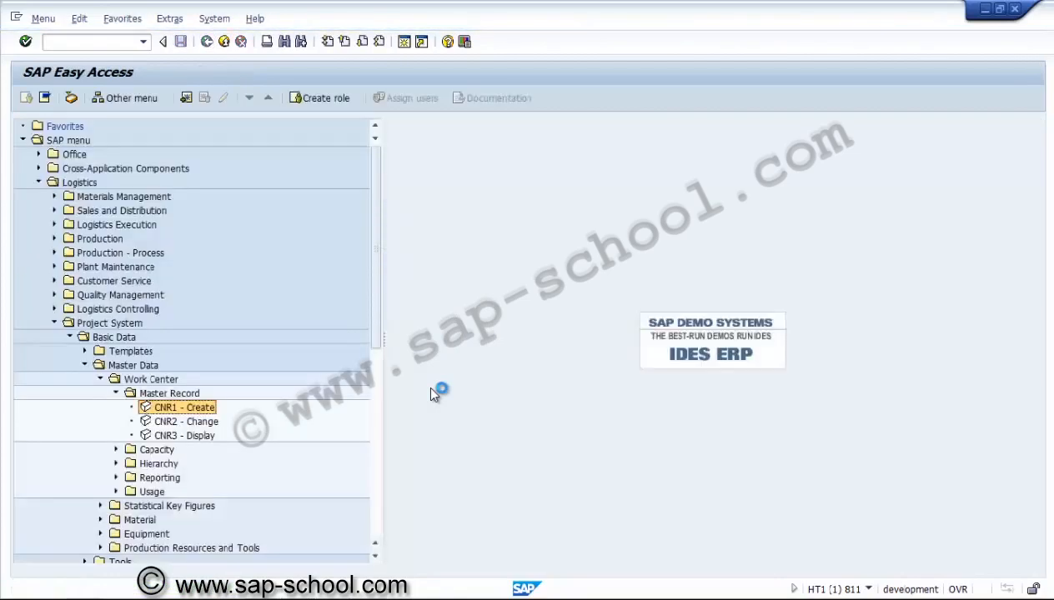
Collapse the expanded Project System folders from Master Record up through Work Center, Master Data and Basic Data
key(Left)
key(Left)
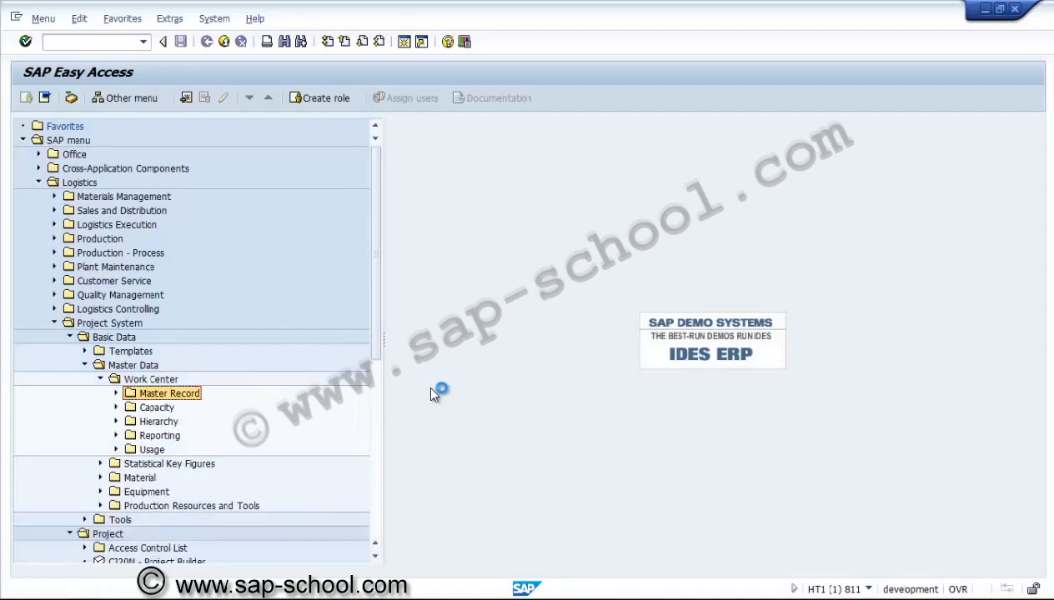
key(Left)
key(Left)
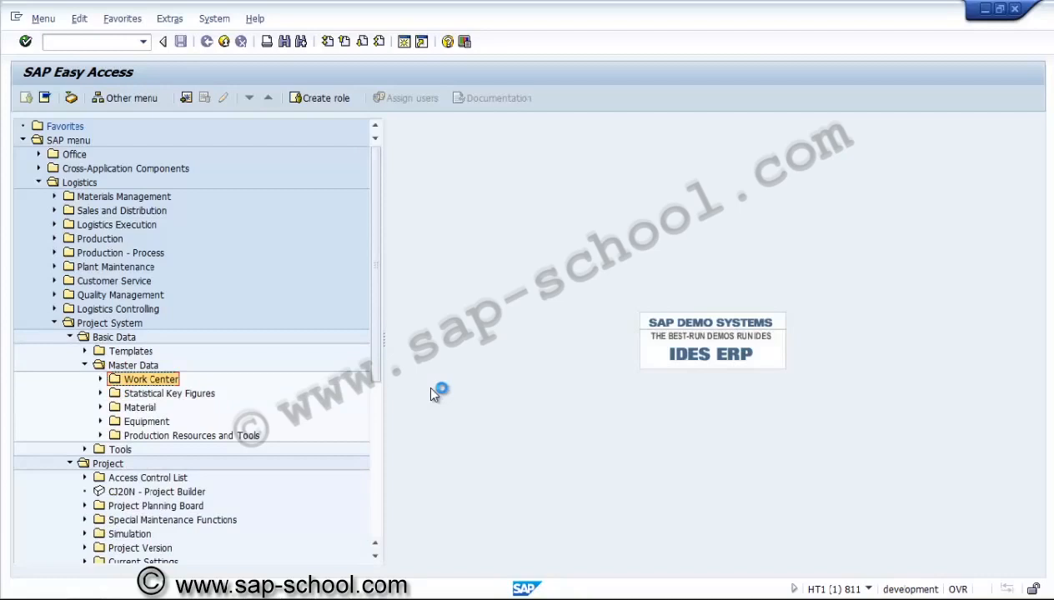
key(Left)
key(Left)
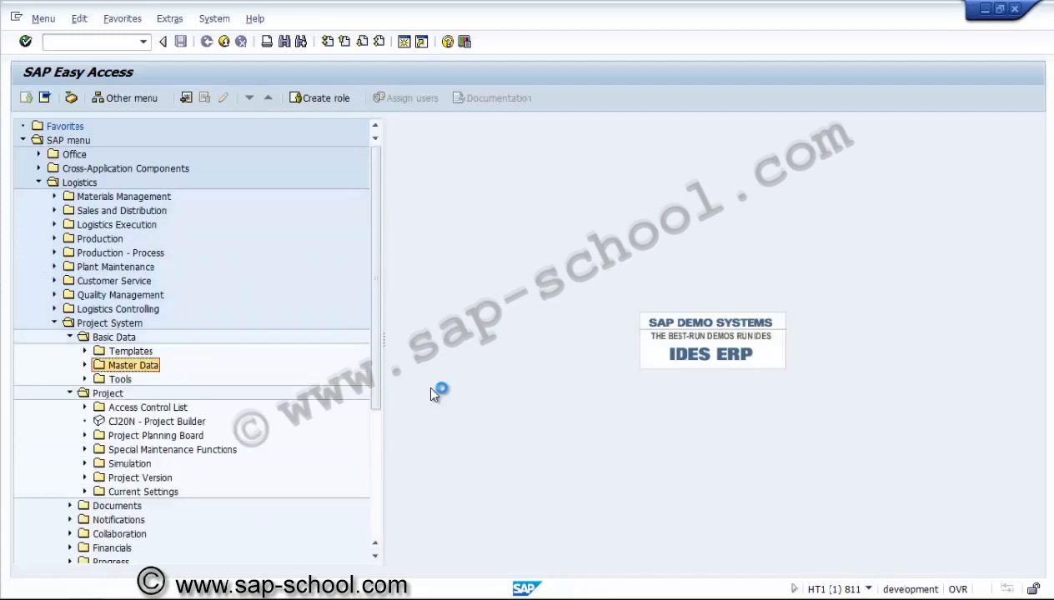
key(Left)
key(Left)
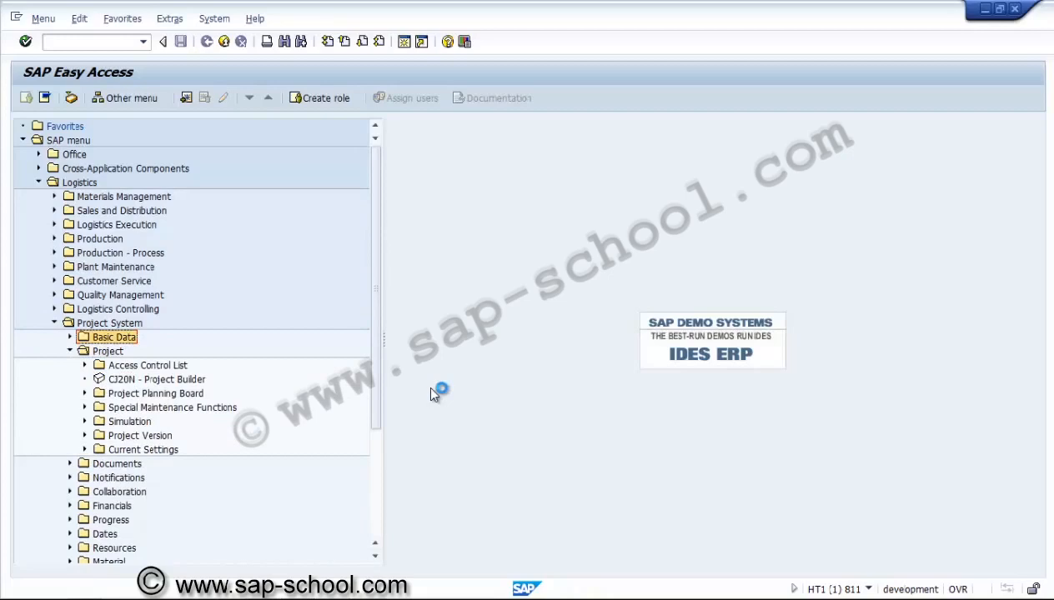
Start the network creation transaction CN21 from the Project System's special maintenance functions for networks
key(Down)
key(Down)
key(Down)
key(Down)
key(Down)
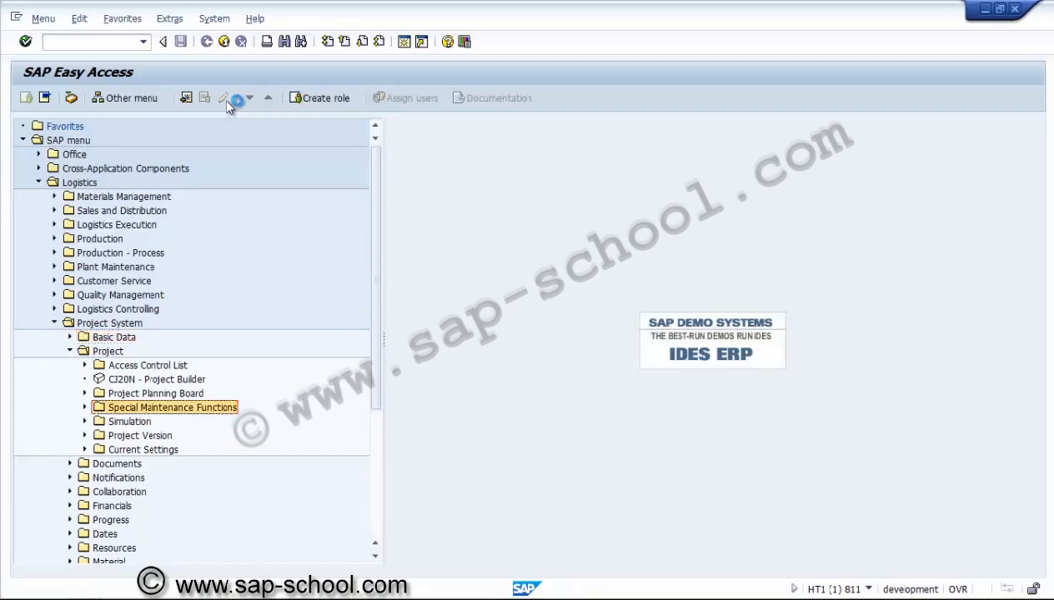
key(Right)
key(Down)
key(Down)
key(Down)
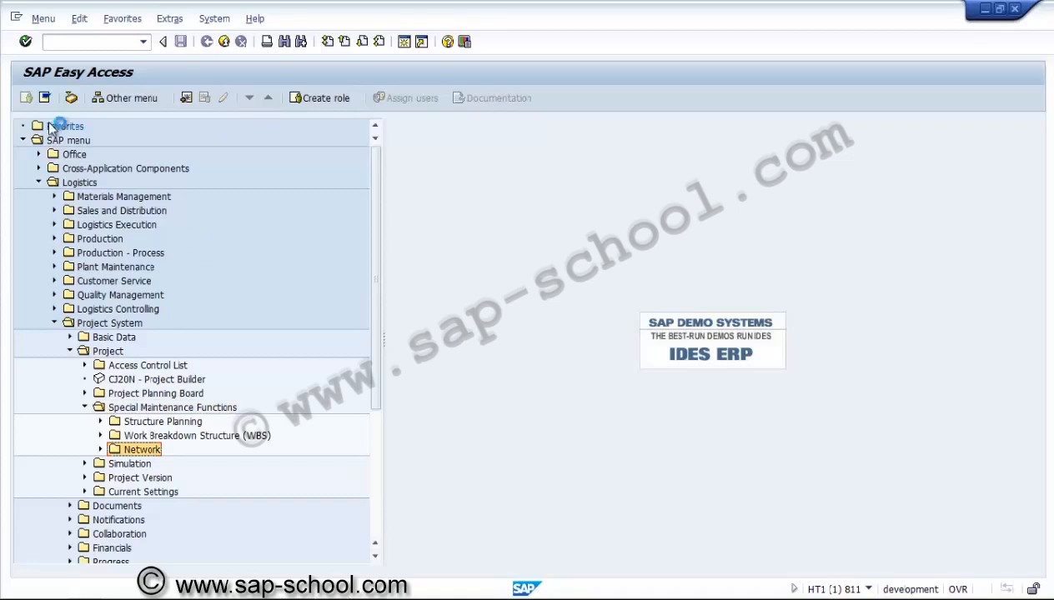
key(Right)
key(Down)
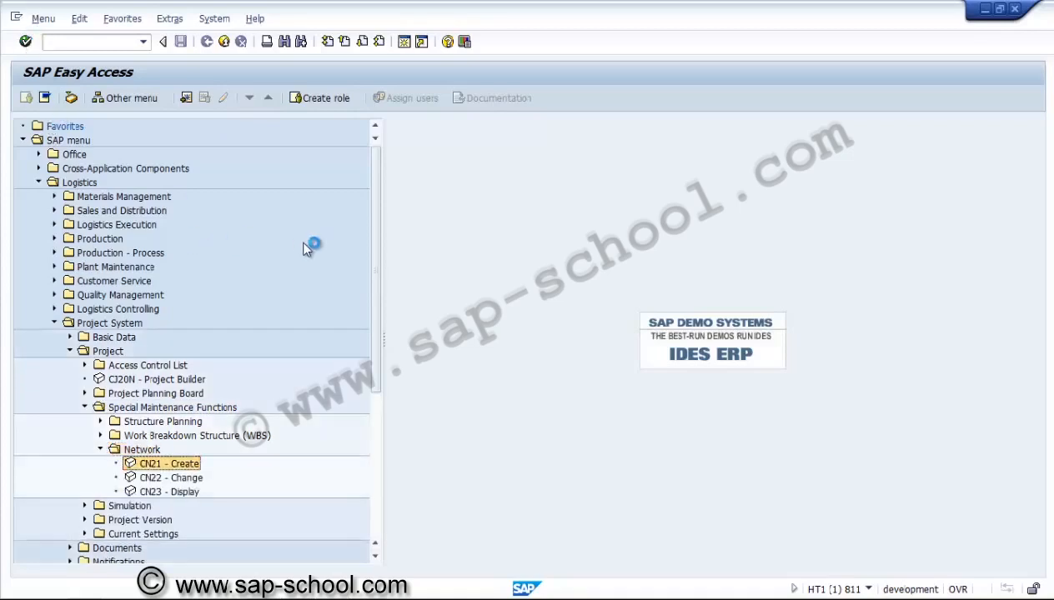
key(Return)
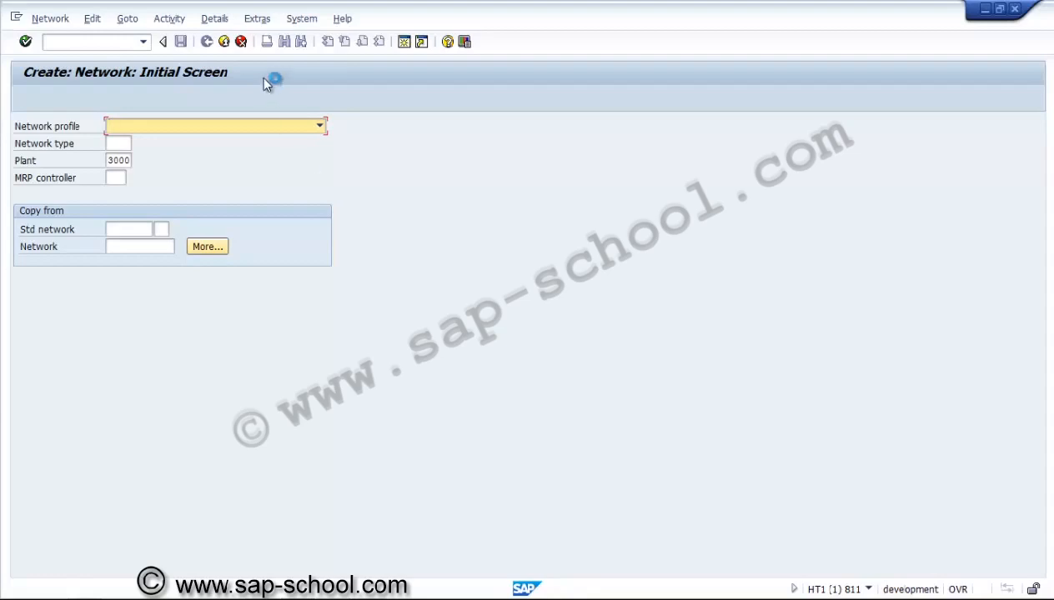
Begin a network in plant 3000 with profile 3000PS1 and network type PS01, and enter NU3000 as its external number
key(Tab)
key(Tab)
key(Tab)
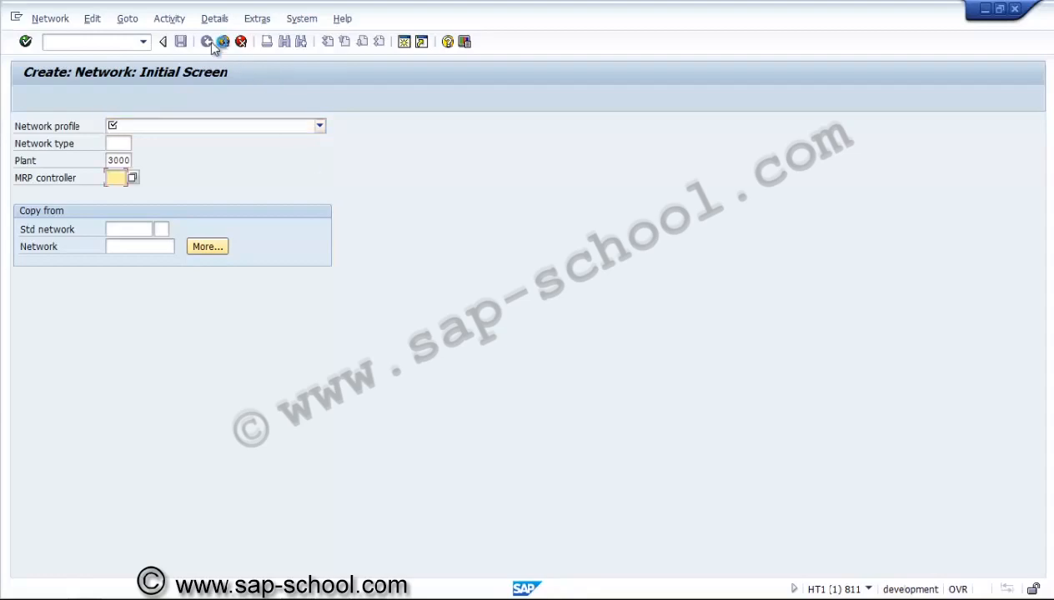
click(319, 126)
key(Down)
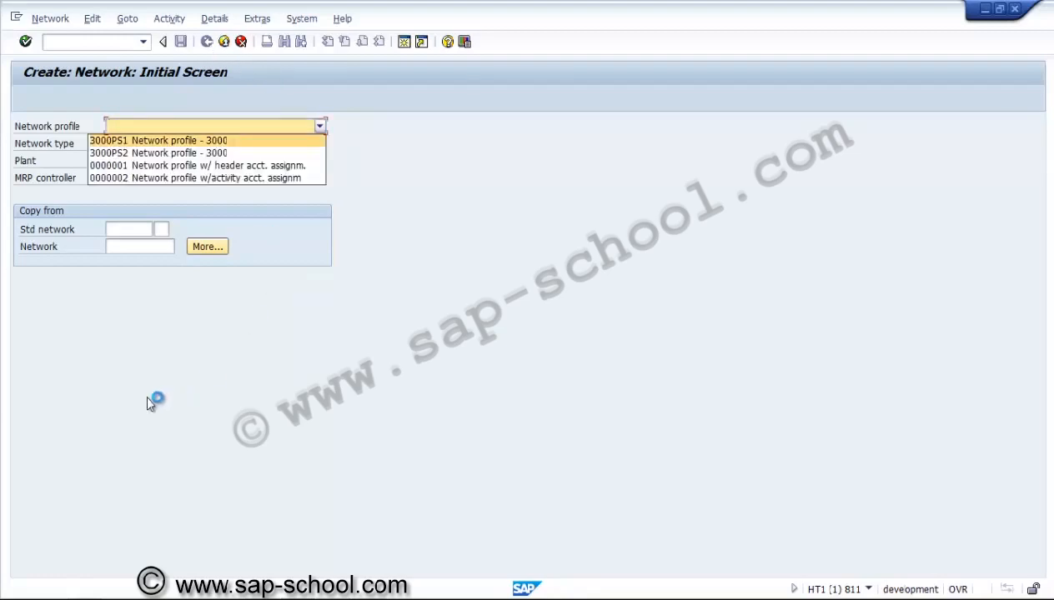
key(Return)
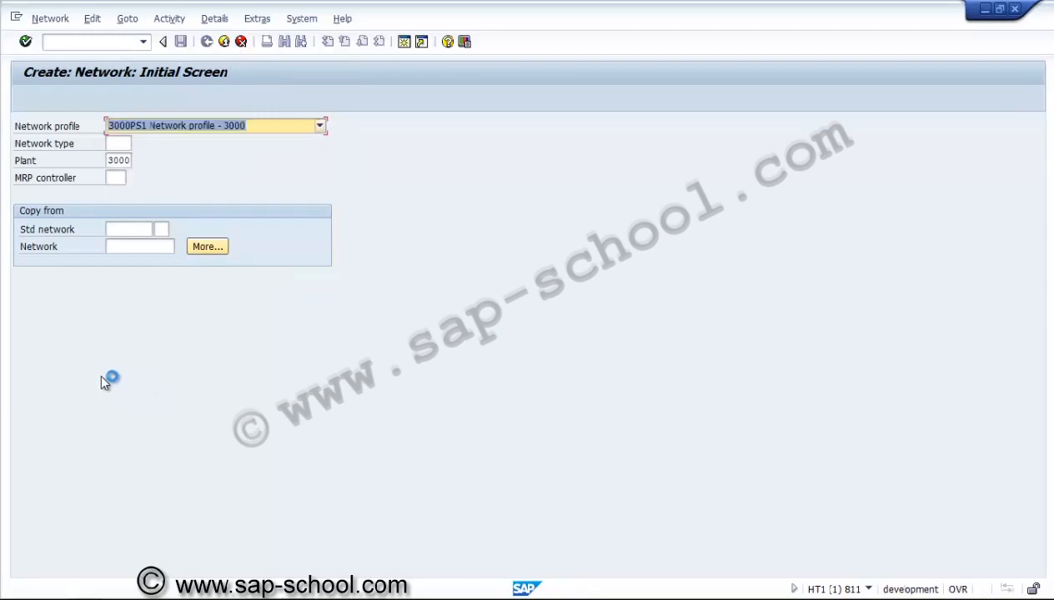
key(Tab)
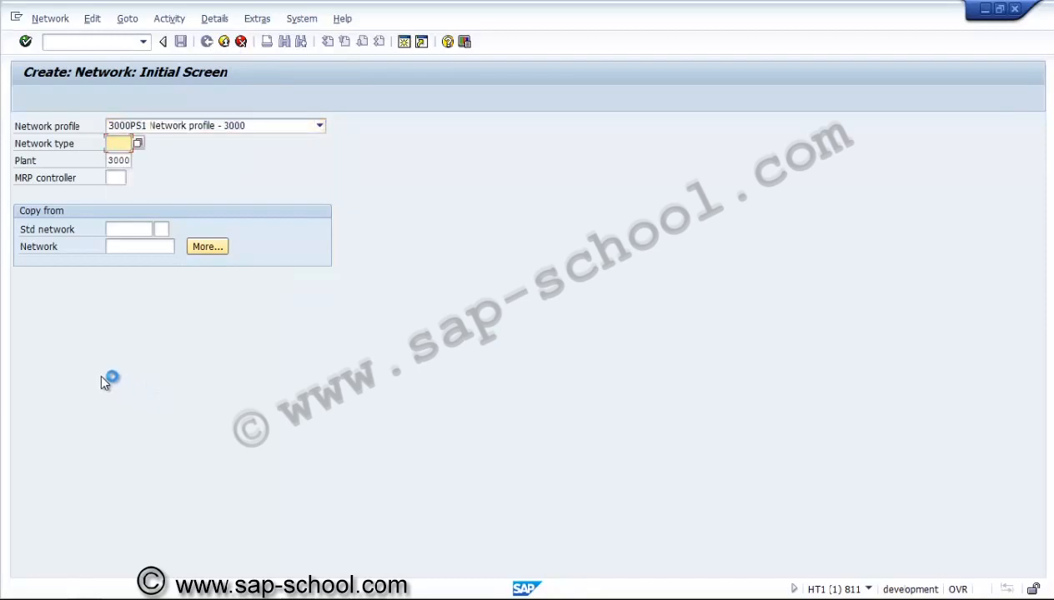
text(ps01)
key(Tab)
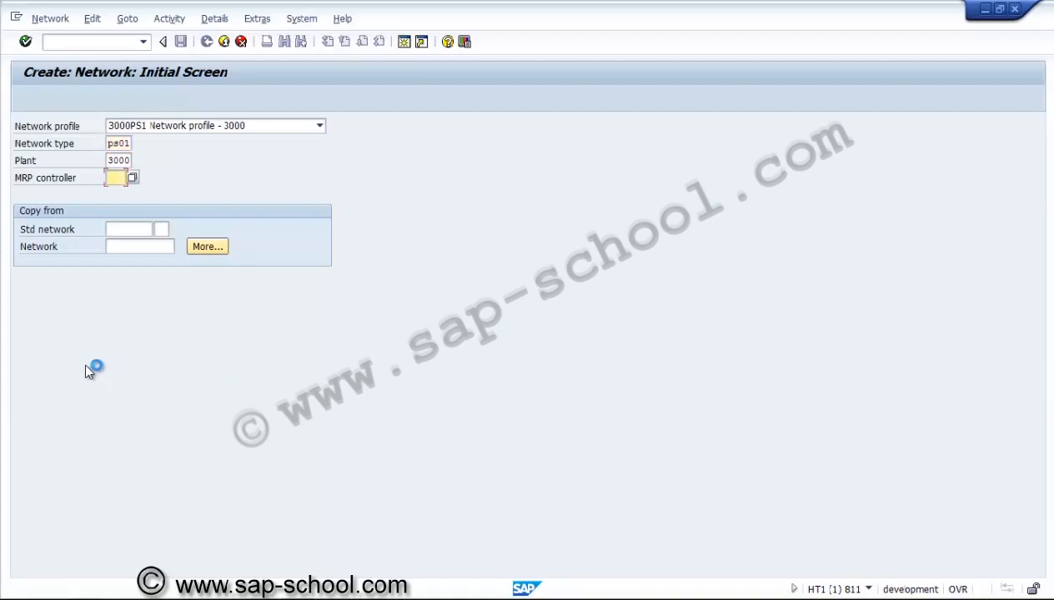
key(Return)
key(Return)
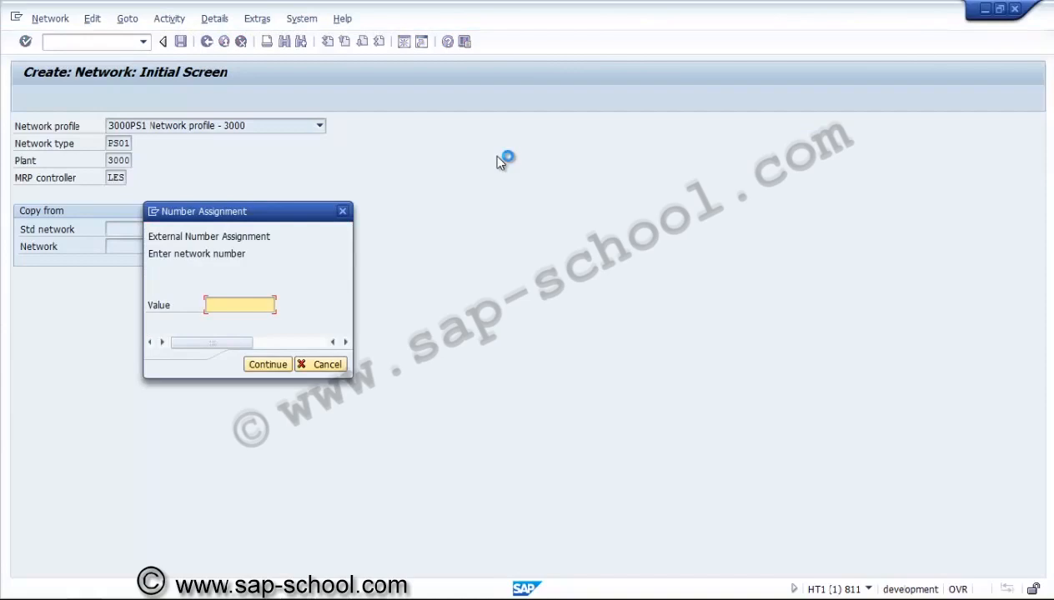
text(NU3000)
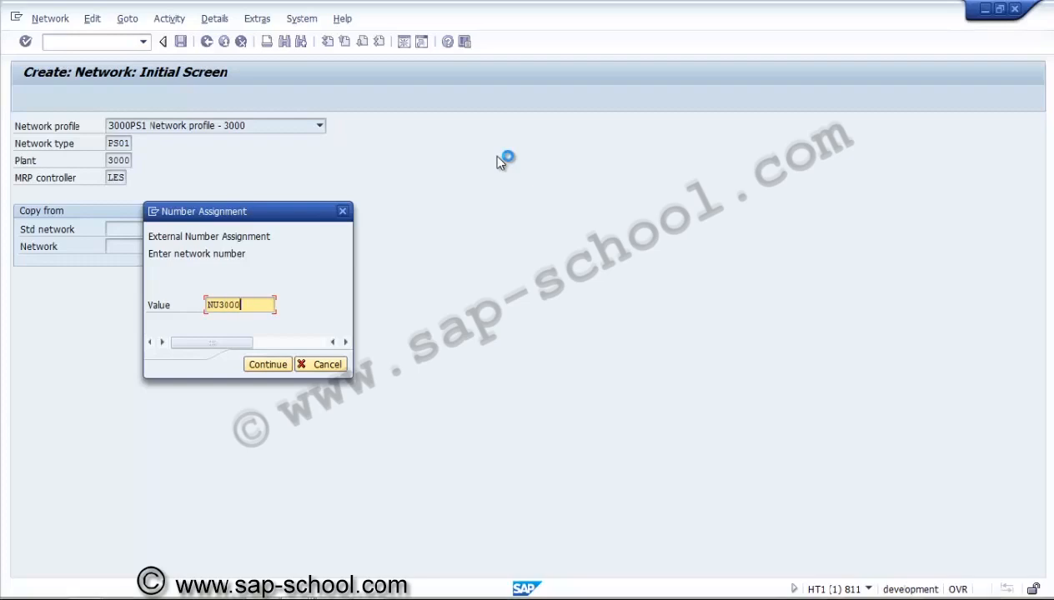
Switch to the Project Builder session, display project U3000.1401 and collapse its Civil and Equipment WBS elements
key(alt+Tab)
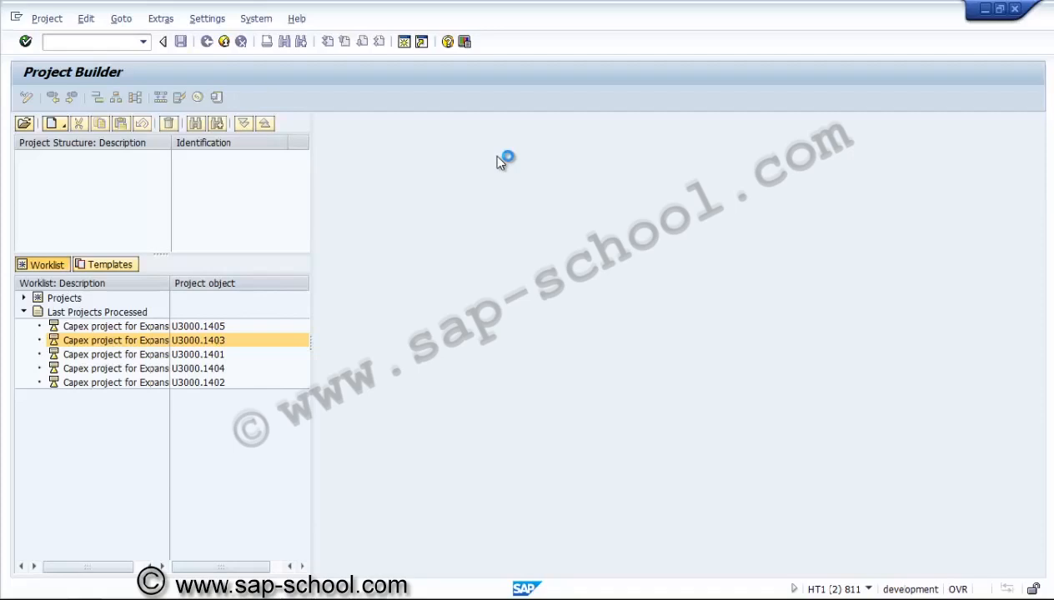
key(Down)
key(Down)
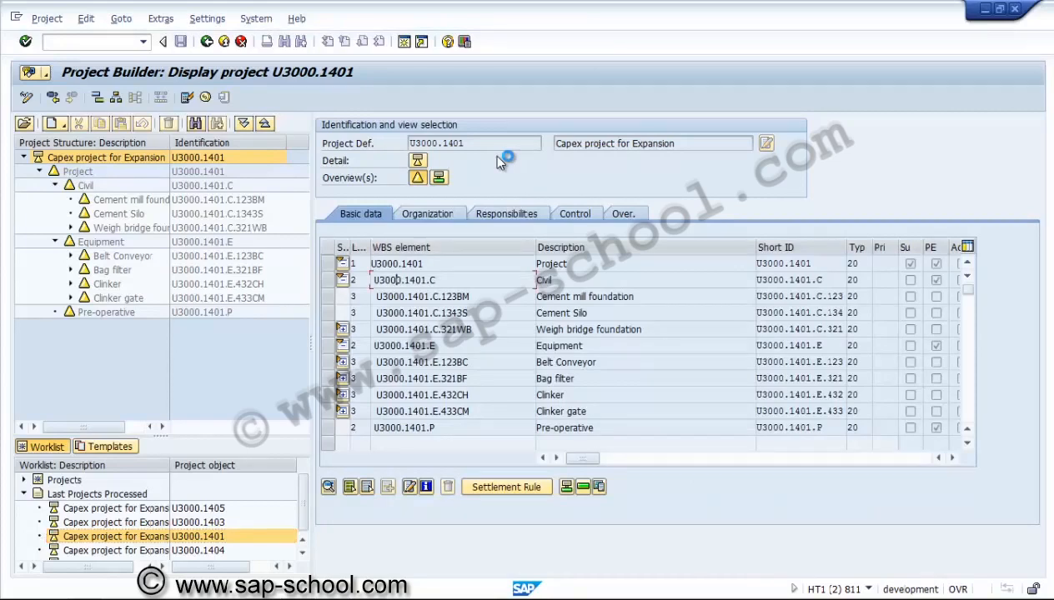
click(422, 346)
click(428, 427)
click(342, 280)
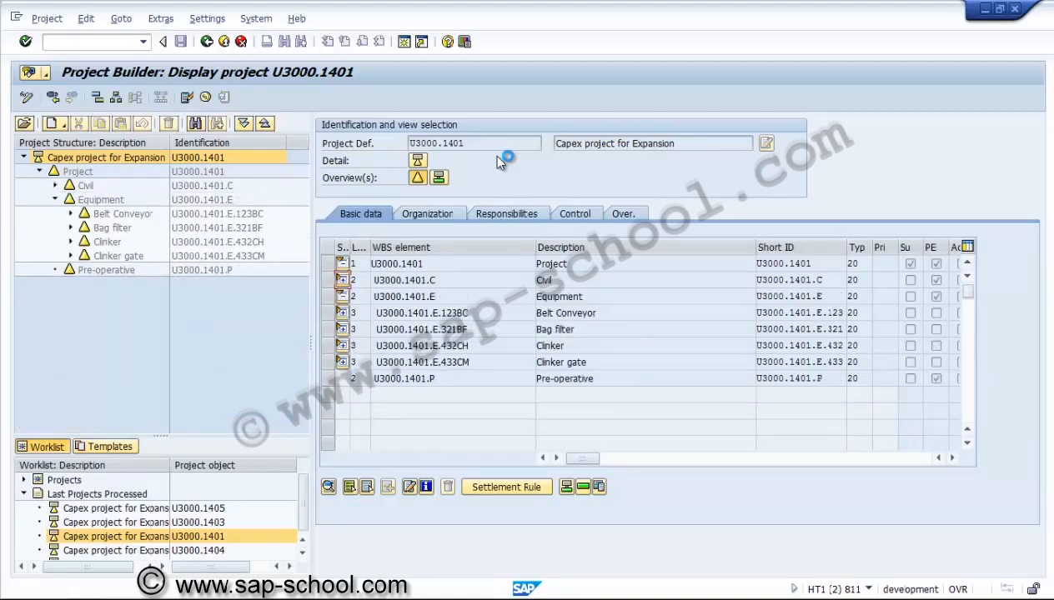
click(343, 297)
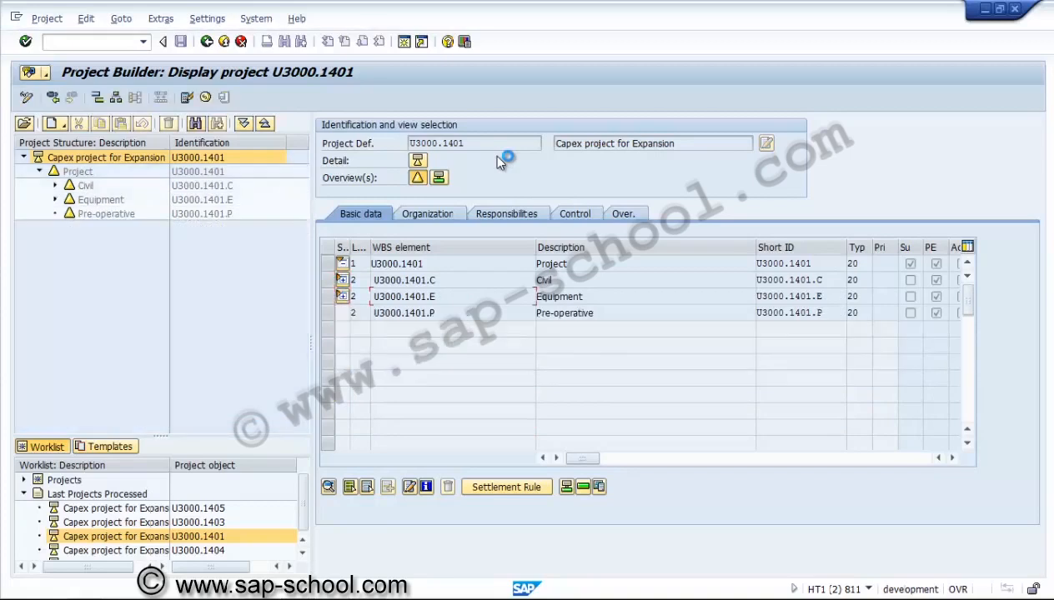
Examine the first- and second-level WBS elements of project U3000.1401, including their planning and account assignment indicators
click(442, 280)
key(Down)
key(Up)
key(Down)
key(Down)
key(Up)
key(Up)
key(Up)
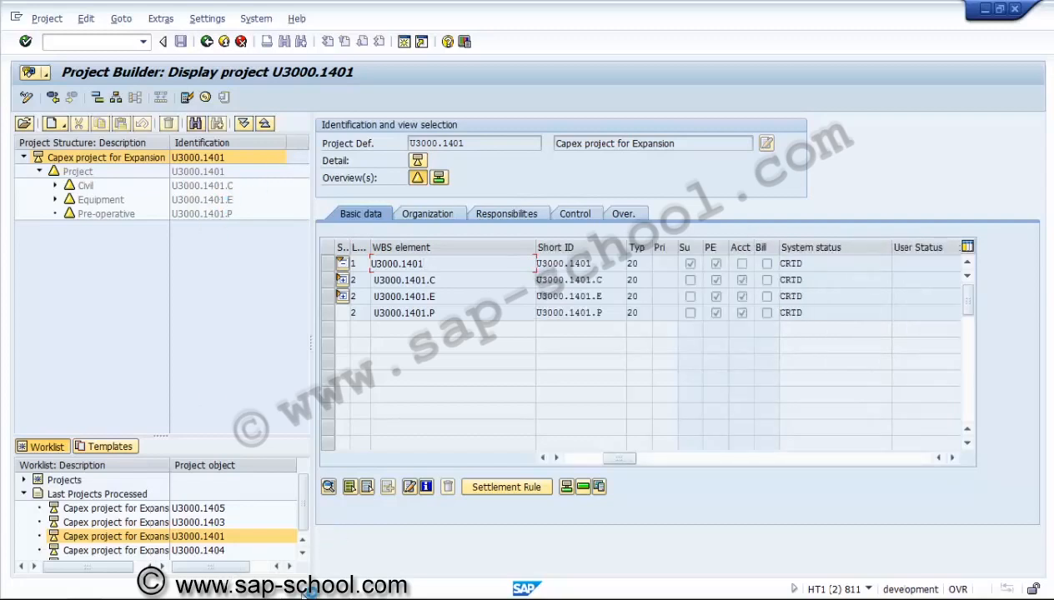
Highlight the WBS identifier U3000.1401.C of the Civil element, and return to the network's external number assignment
key(Down)
key(Tab)
key(Tab)
key(Tab)
key(Tab)
key(Tab)
key(Tab)
key(shift+Left)
key(shift+Left)
key(shift+Left)
key(shift+Left)
key(shift+Left)
key(shift+Left)
key(shift+Left)
key(shift+Left)
key(shift+Left)
key(shift+Left)
key(shift+Left)
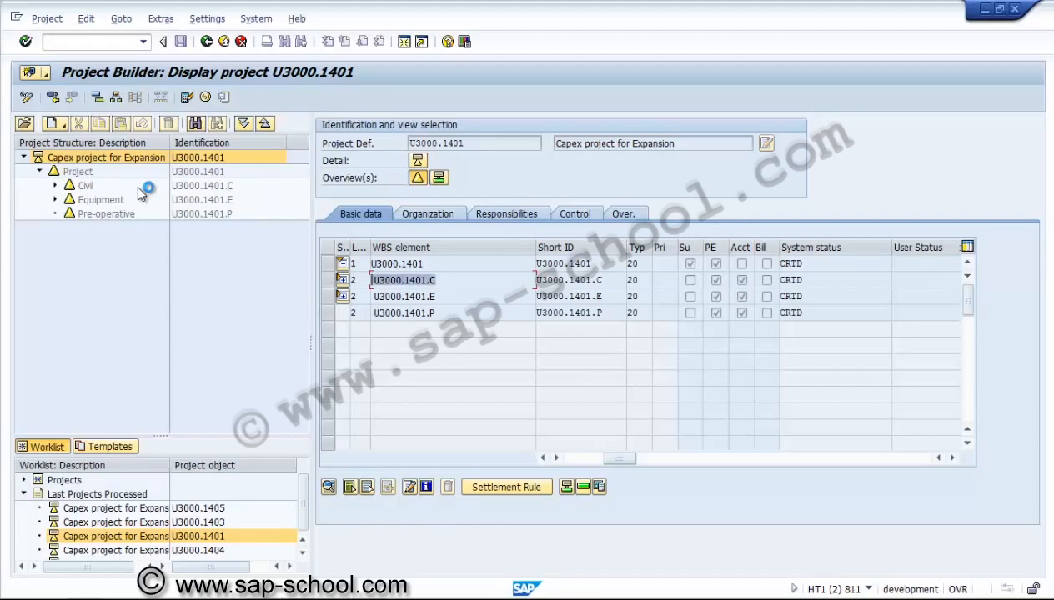
key(Left)
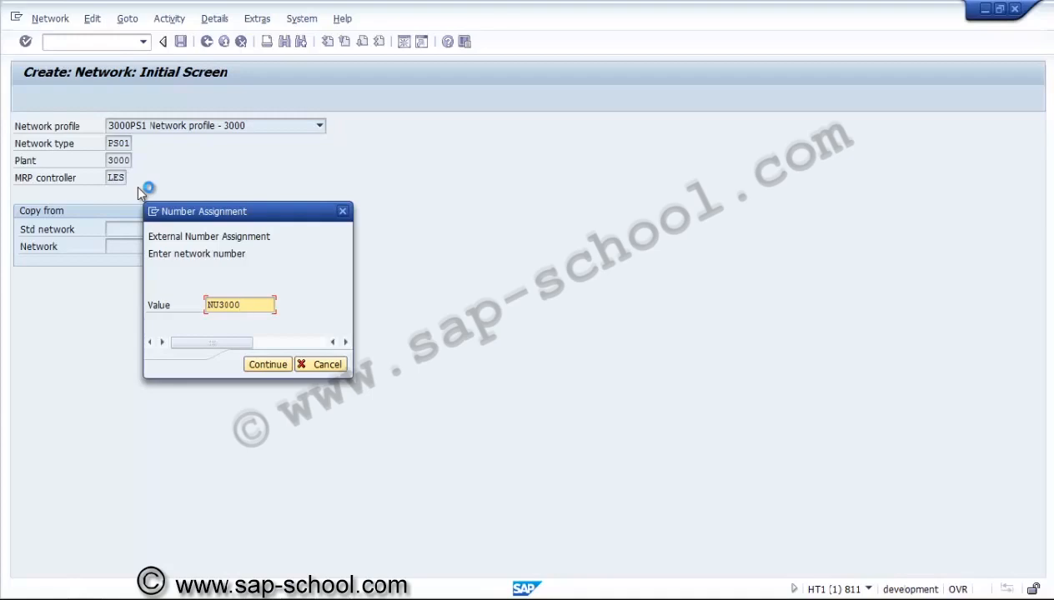
Set the network's external number to NU3000.1401C and accept the number assignment
key(BackSpace)
key(BackSpace)
key(BackSpace)
key(BackSpace)
key(BackSpace)
text(U3000.1401.)
key(BackSpace)
key(Left)
key(Left)
key(Left)
key(BackSpace)
key(Right)
key(Right)
key(Right)
text(10)
key(Left)
key(Left)
key(Left)
key(Insert)
text(.)
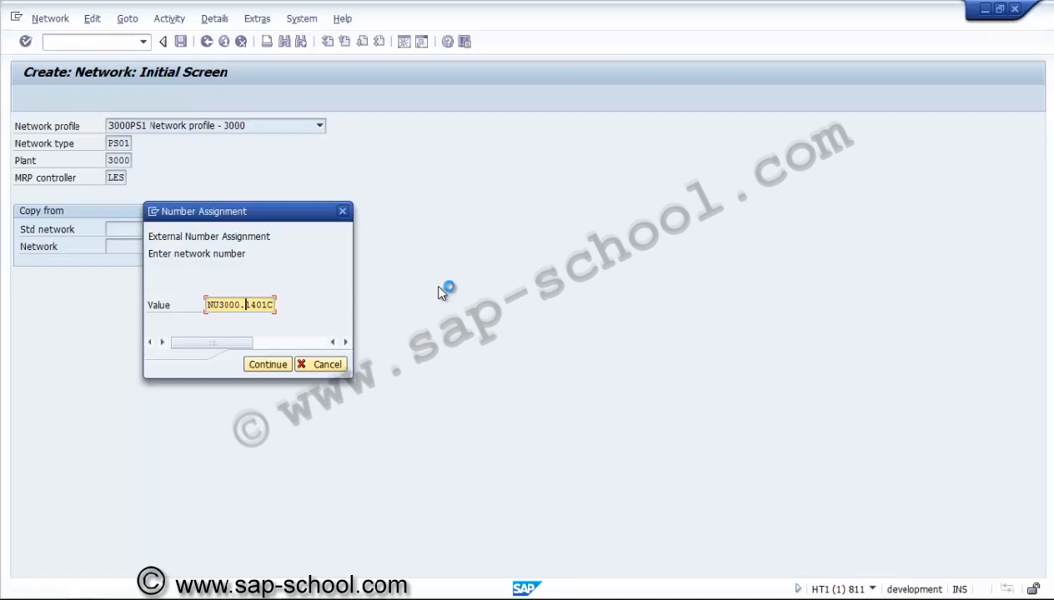
key(Return)
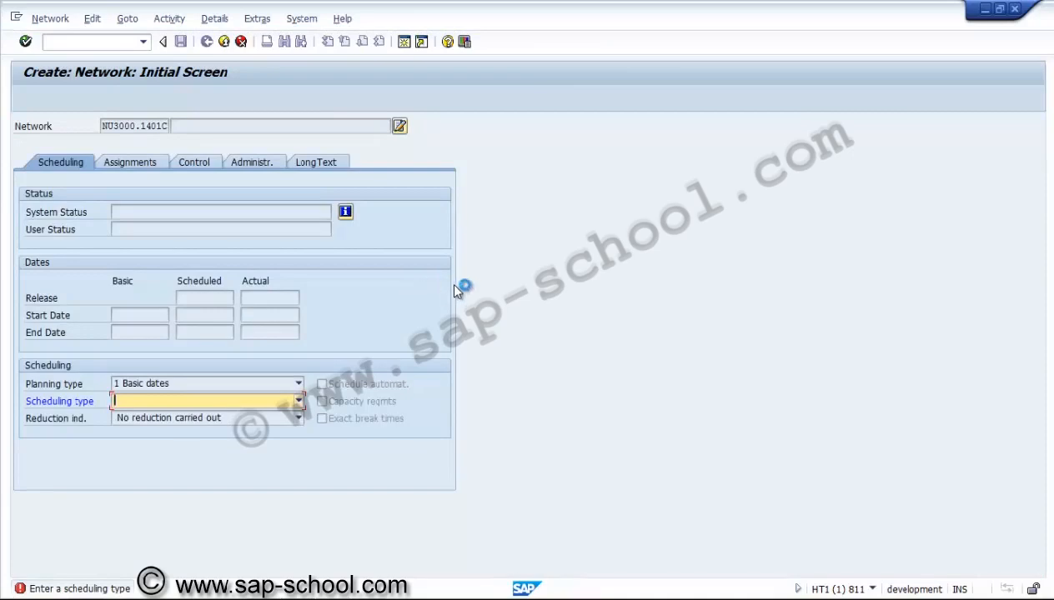
Choose the 1 Forward scheduling type for the network and set its basic start date to 24.01.2014
key(F4)
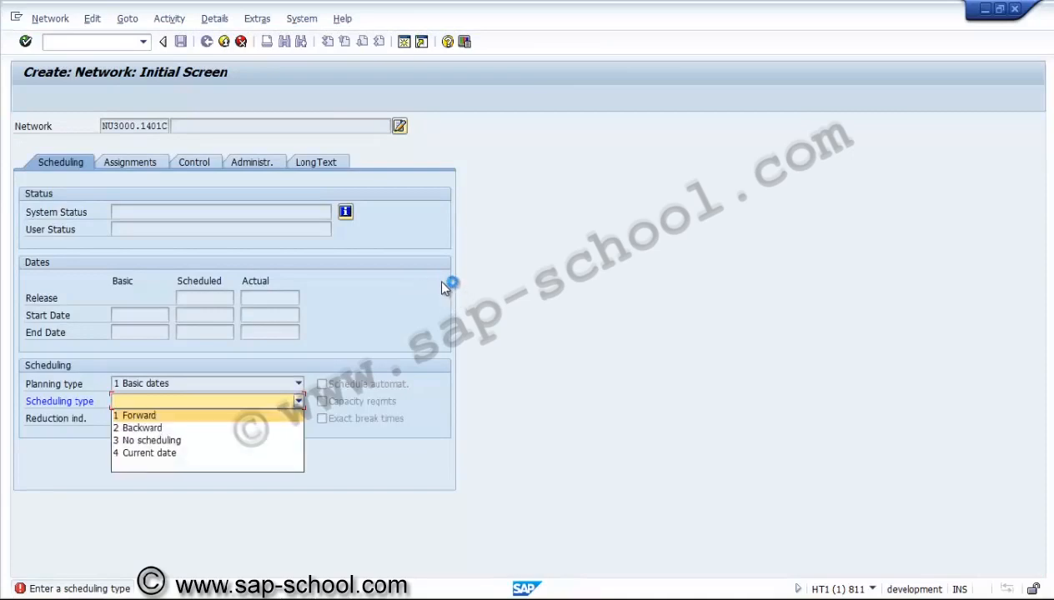
key(Return)
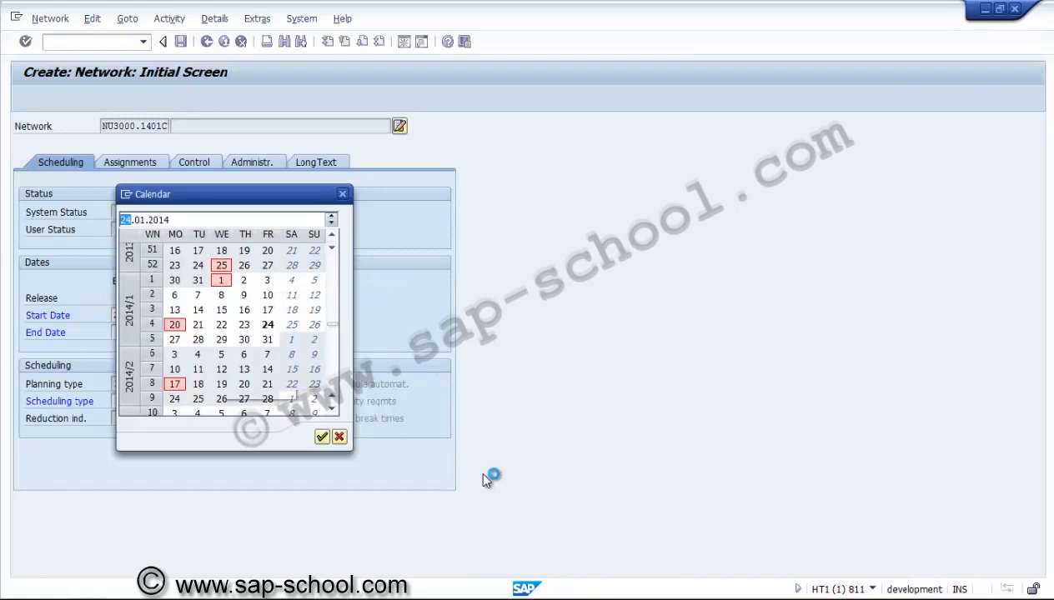
double_click(268, 325)
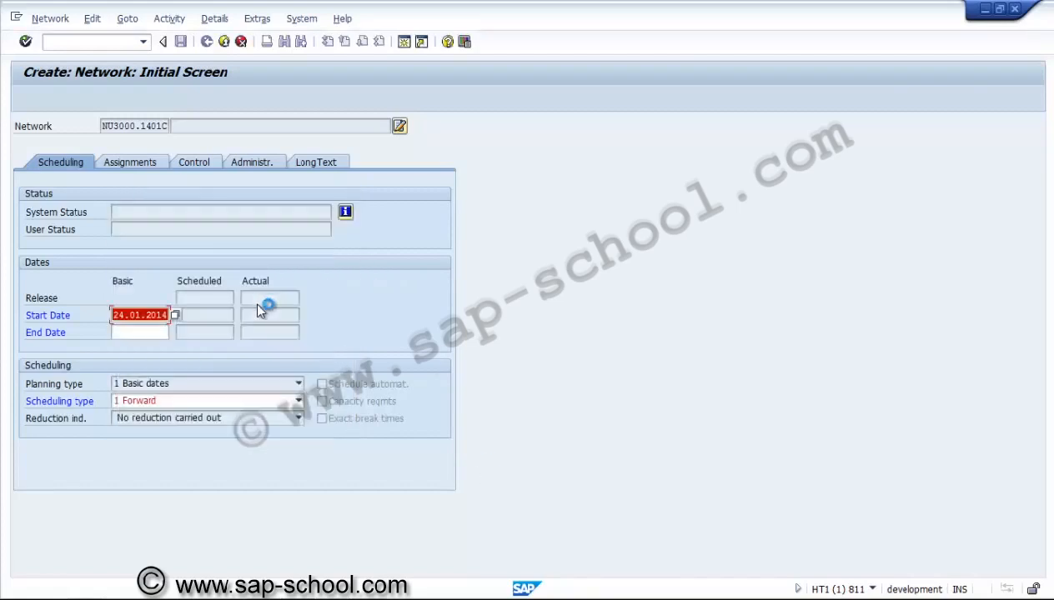
Set the network's basic end date to 31.07.2014 and accept the scheduling dates
key(Tab)
key(F4)
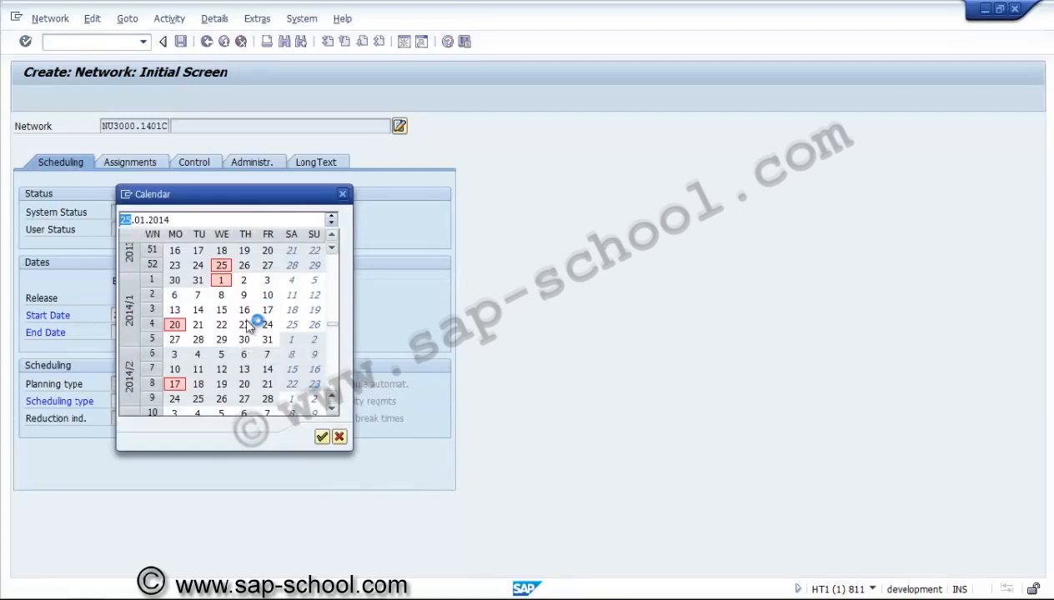
scroll(250, 327, down, 3)
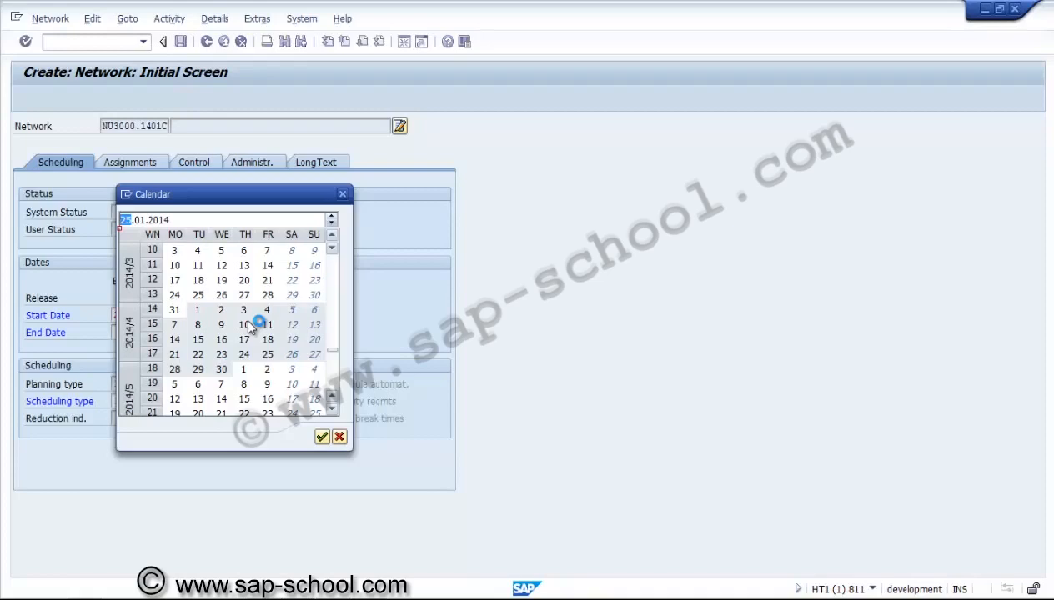
scroll(249, 327, down, 3)
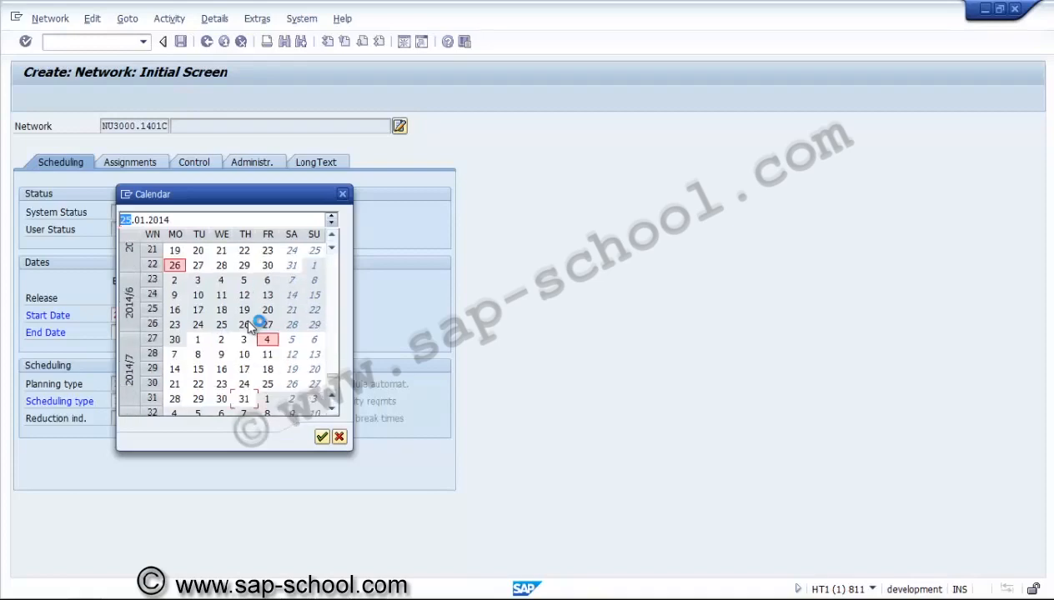
double_click(244, 400)
key(shift+Tab)
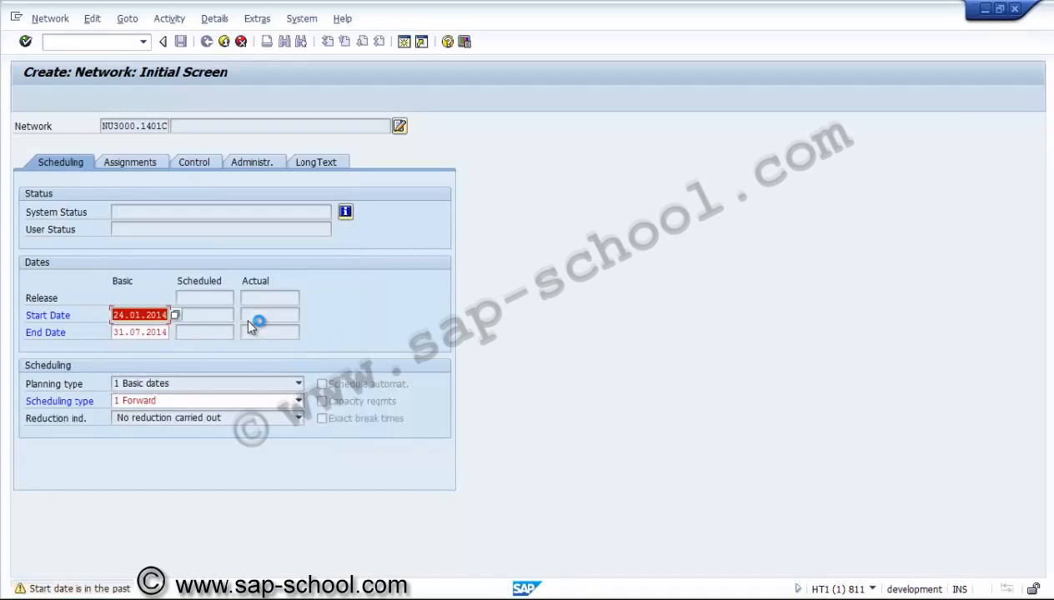
key(Return)
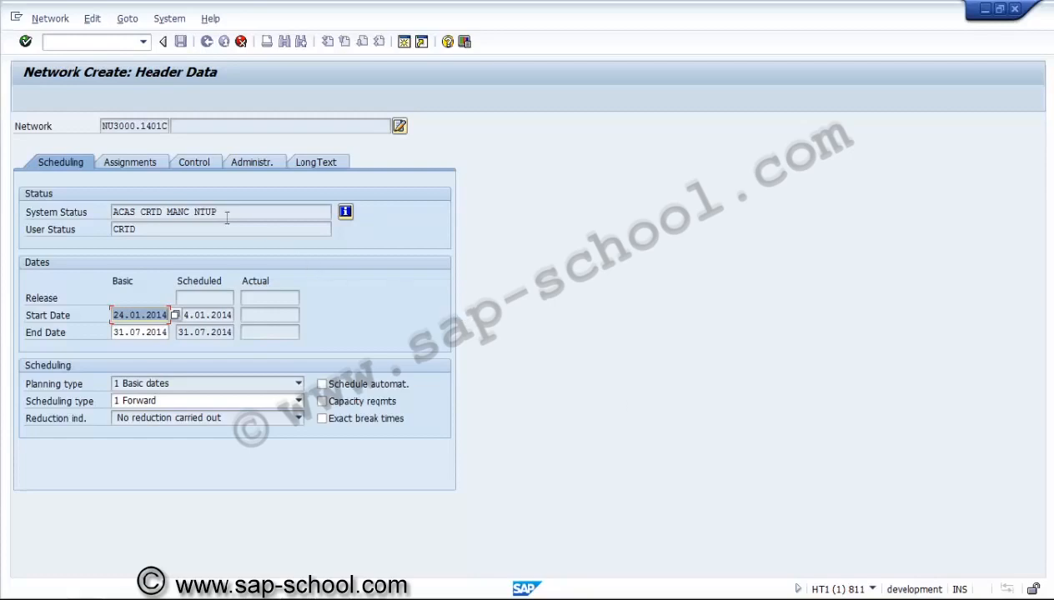
Check the network's system status and enter Network for Civil as the network description
click(199, 213)
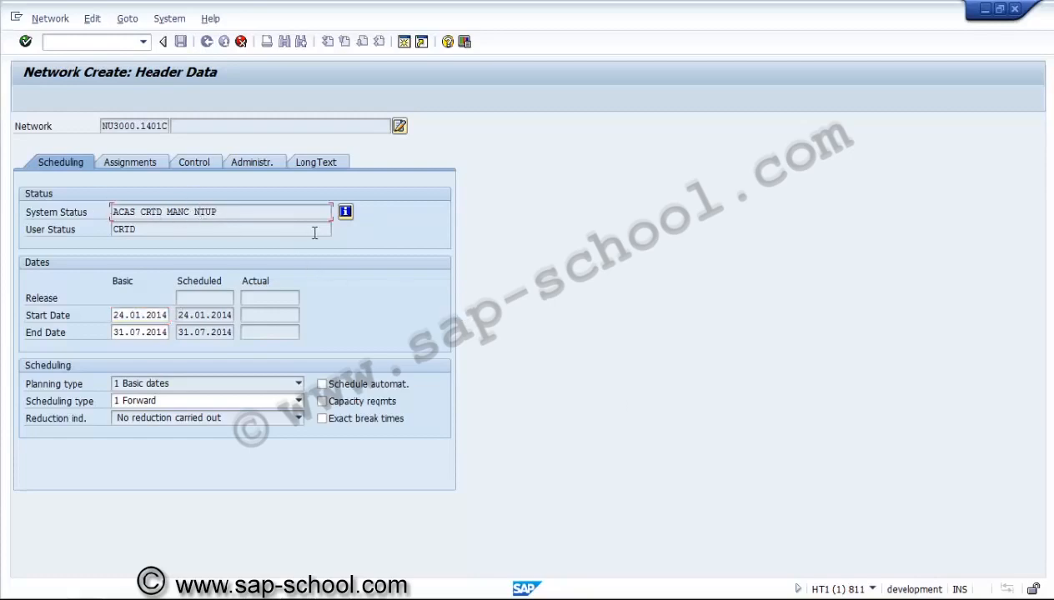
click(347, 212)
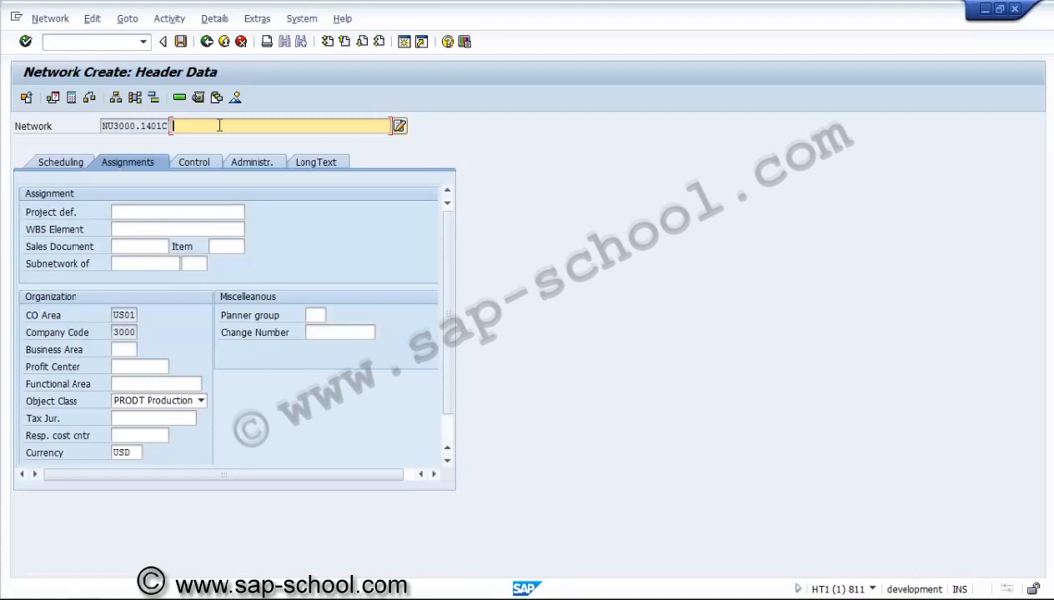
text(Network for Civil)
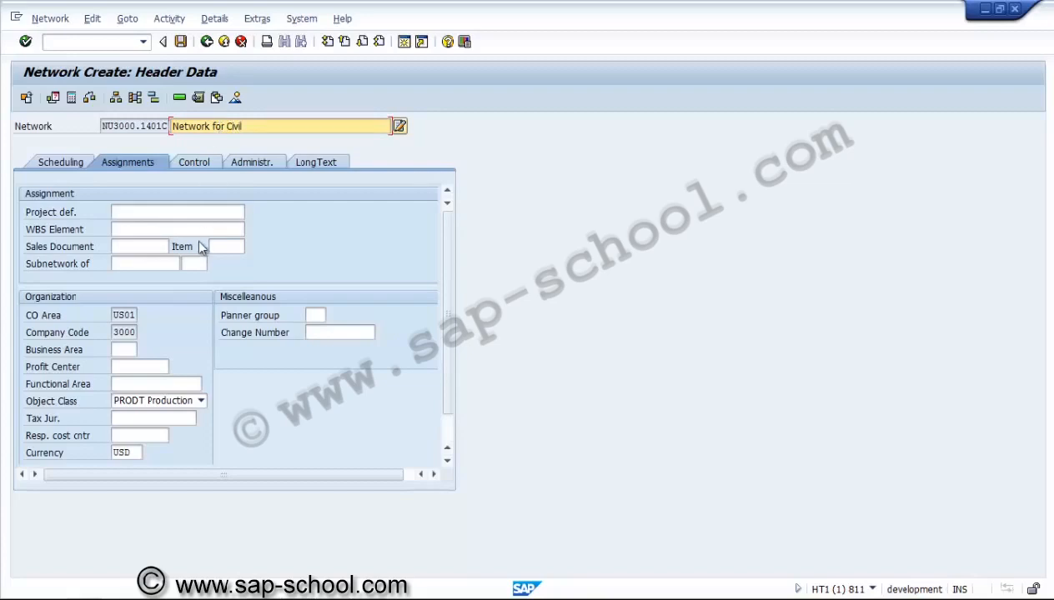
Review the network's assignment and organization fields, and choose INVST Investment as its object class
click(193, 229)
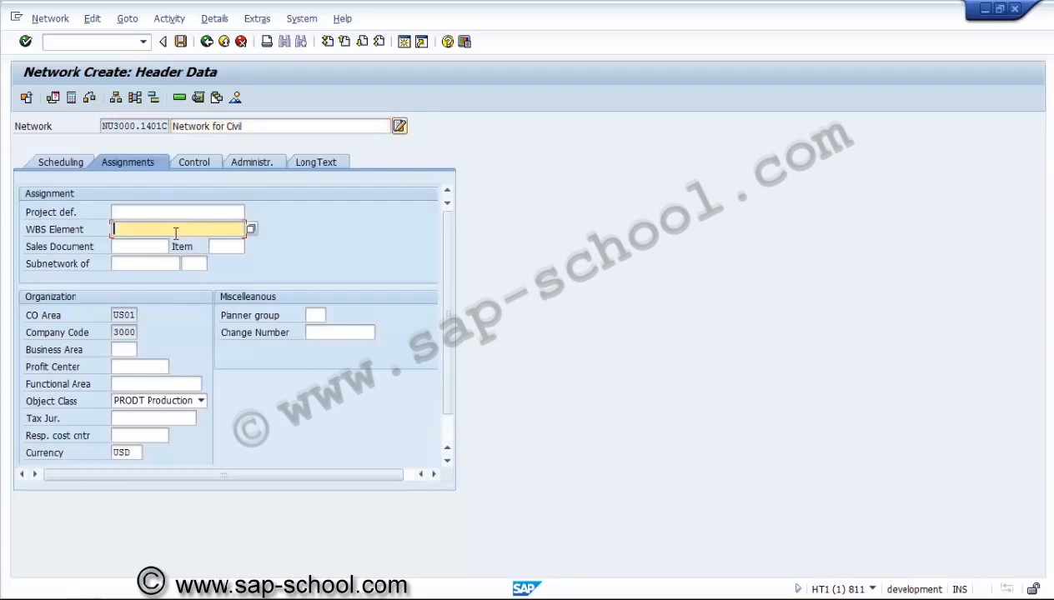
click(130, 246)
click(115, 263)
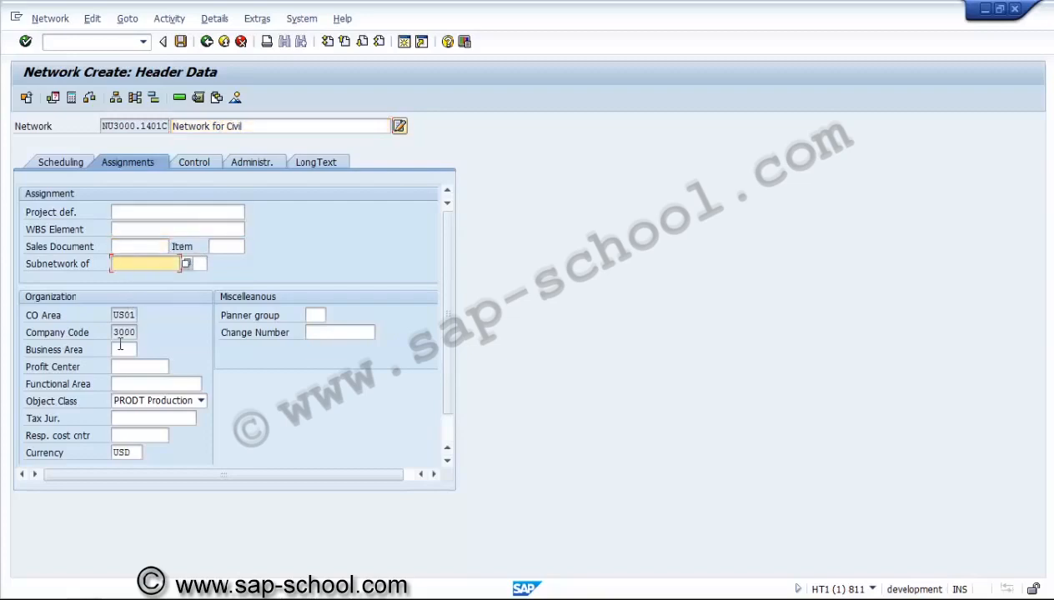
click(121, 348)
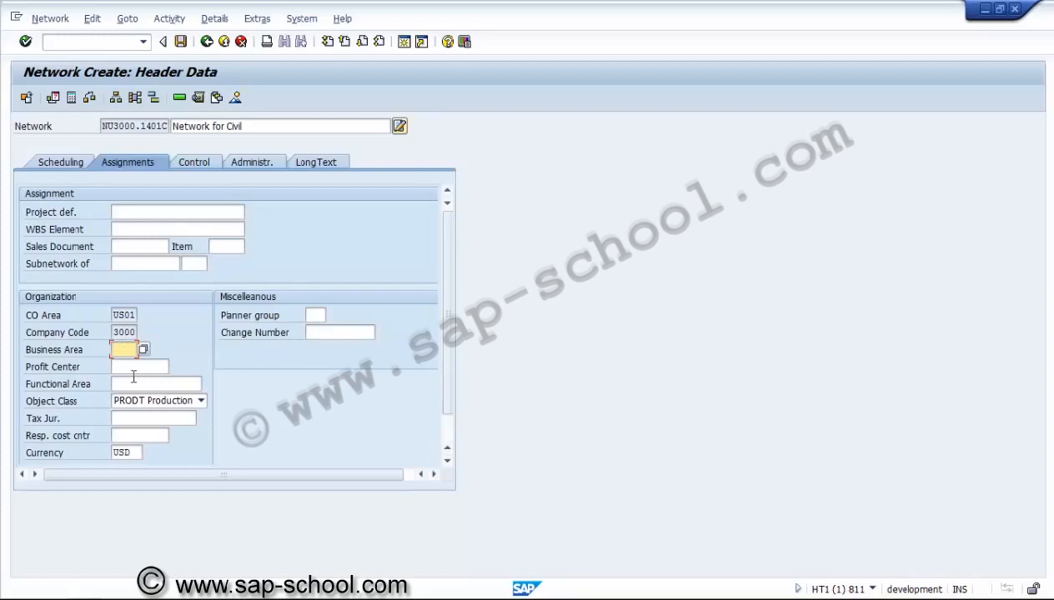
click(155, 403)
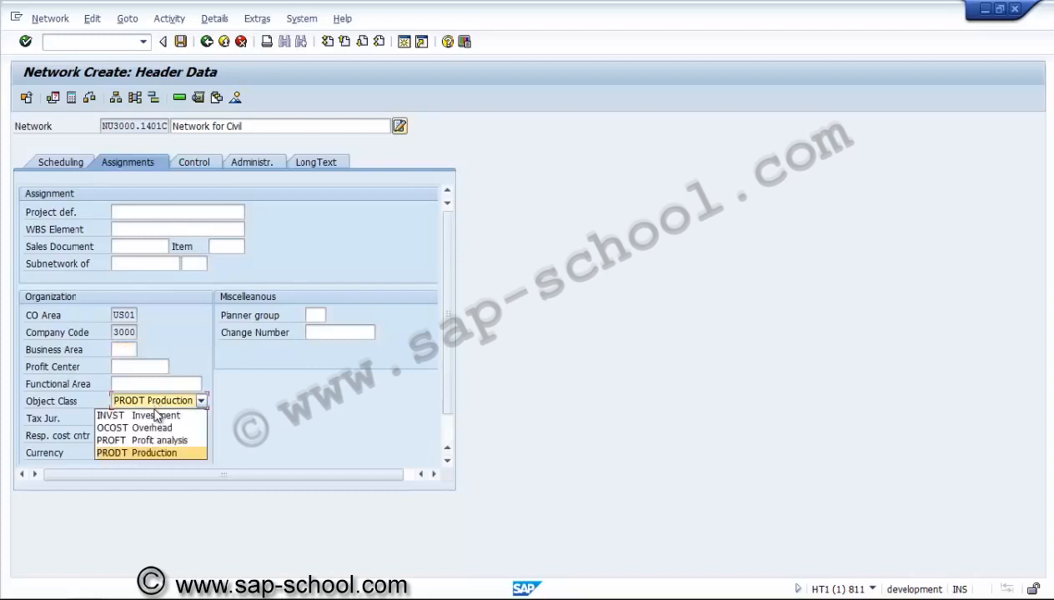
click(153, 416)
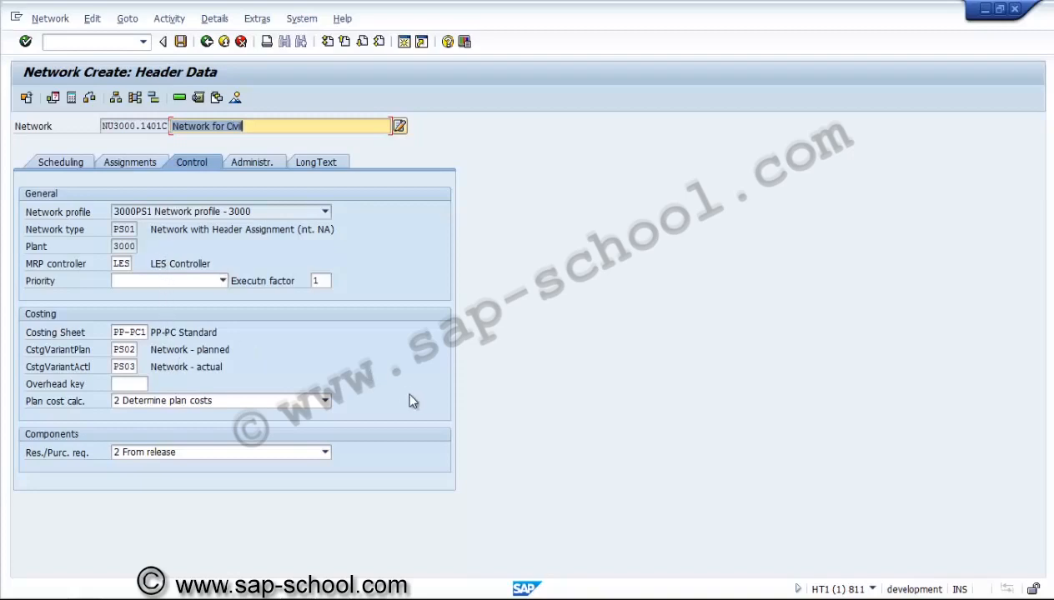
Examine the network's control data and the details of its system and user statuses, and return to the header data
click(277, 167)
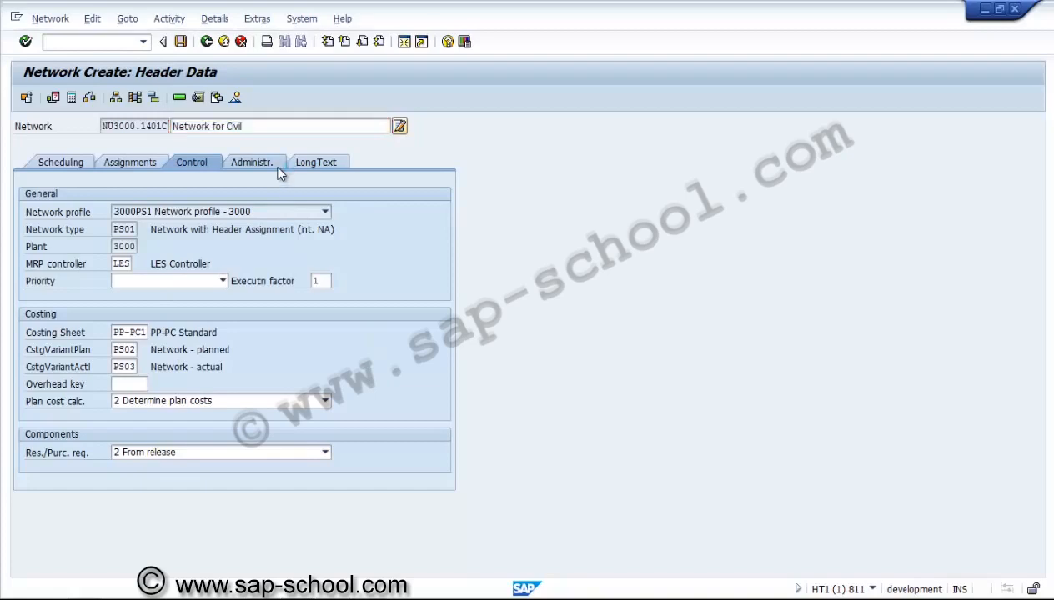
click(60, 162)
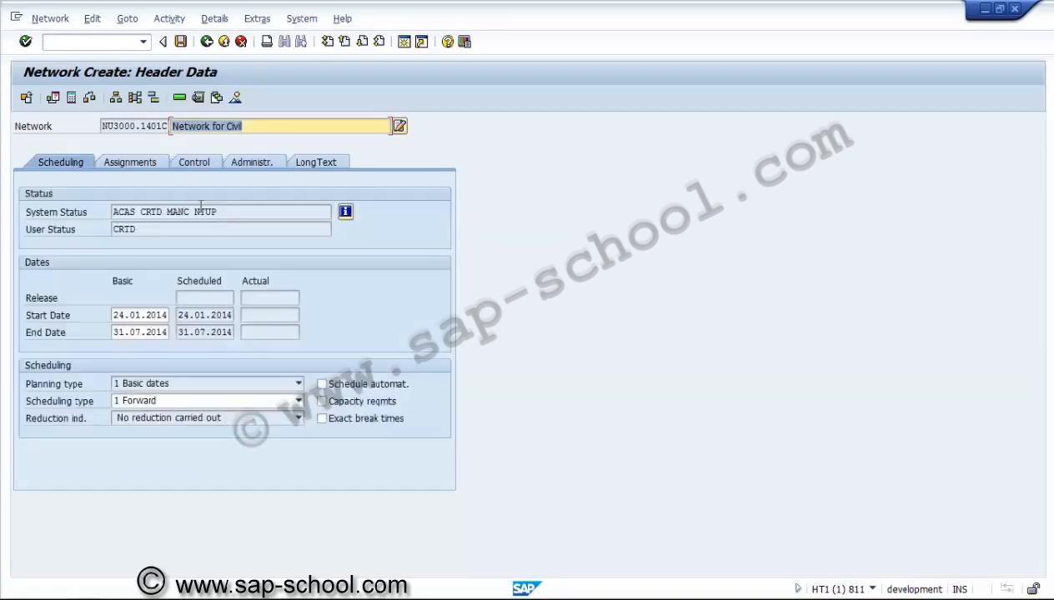
click(345, 213)
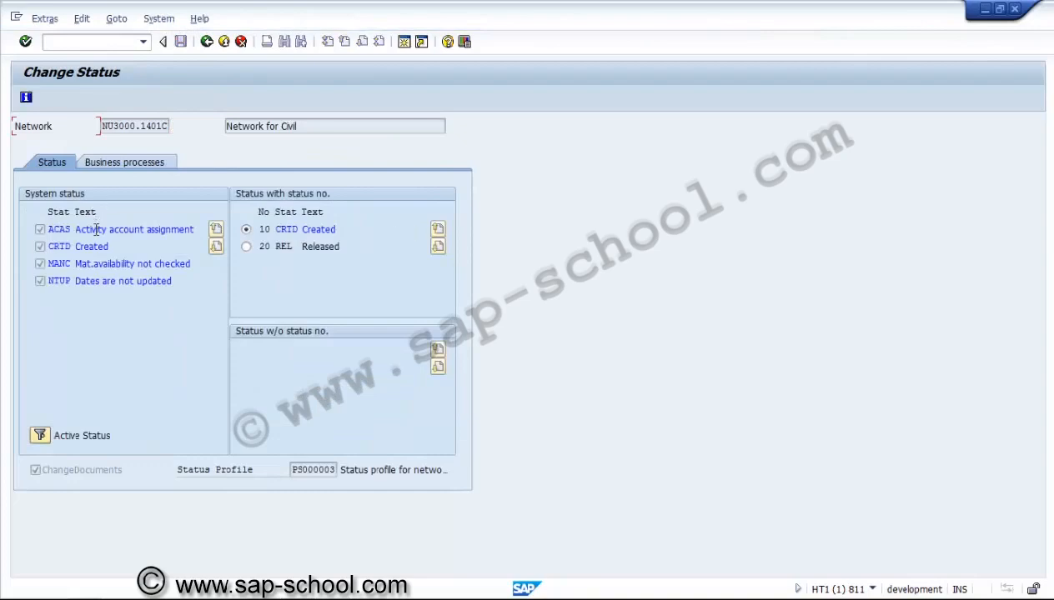
click(94, 228)
click(88, 263)
click(88, 281)
click(303, 227)
click(207, 43)
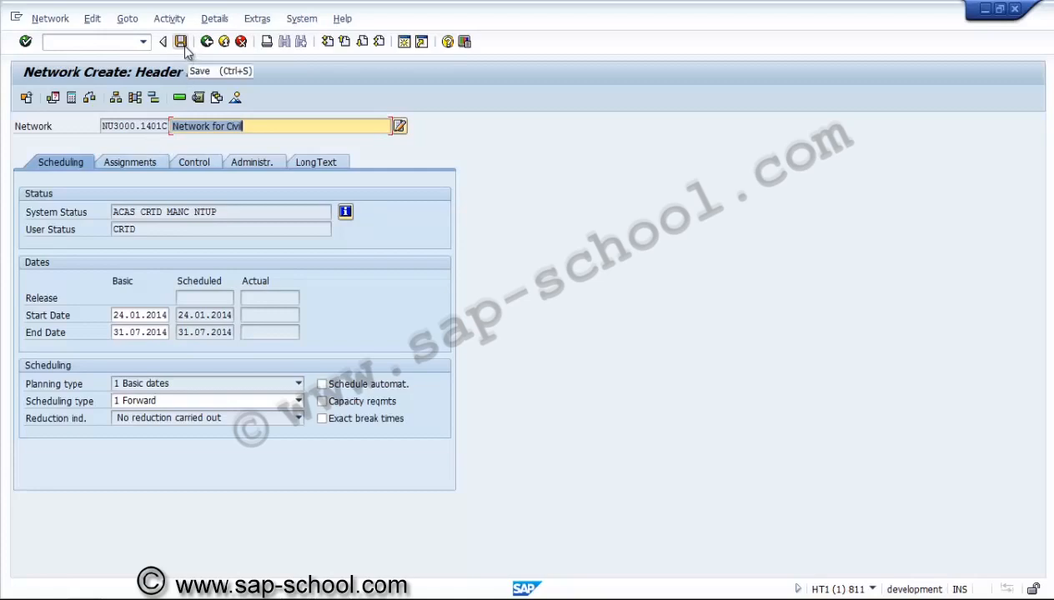
Enter the internal activities Foundation, Piling, Bricking, Plastering and Cleaning as 0010 to 0050 in the network's activity overview
click(144, 124)
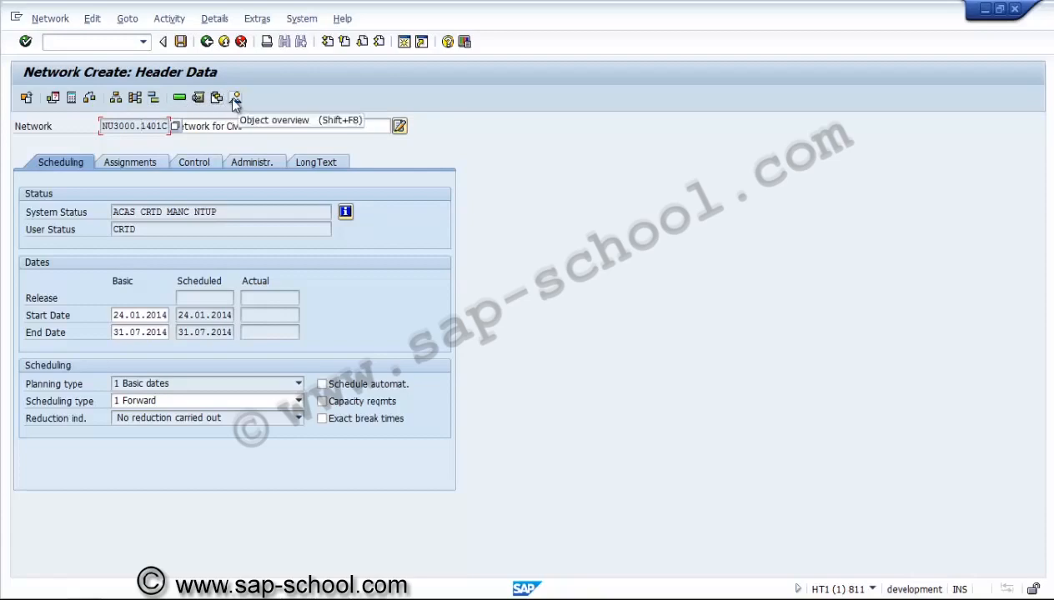
click(179, 98)
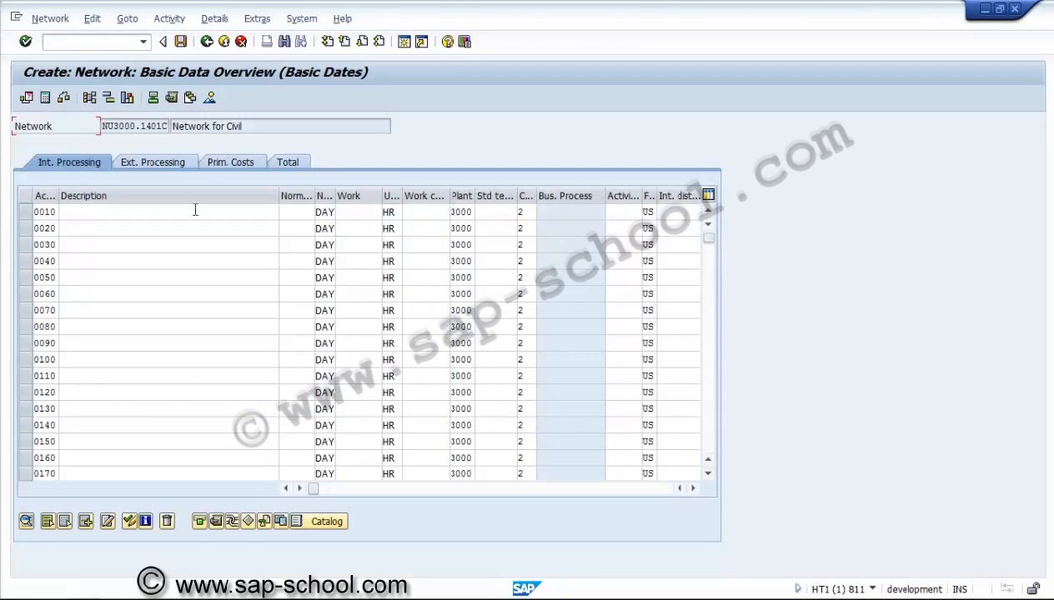
click(195, 211)
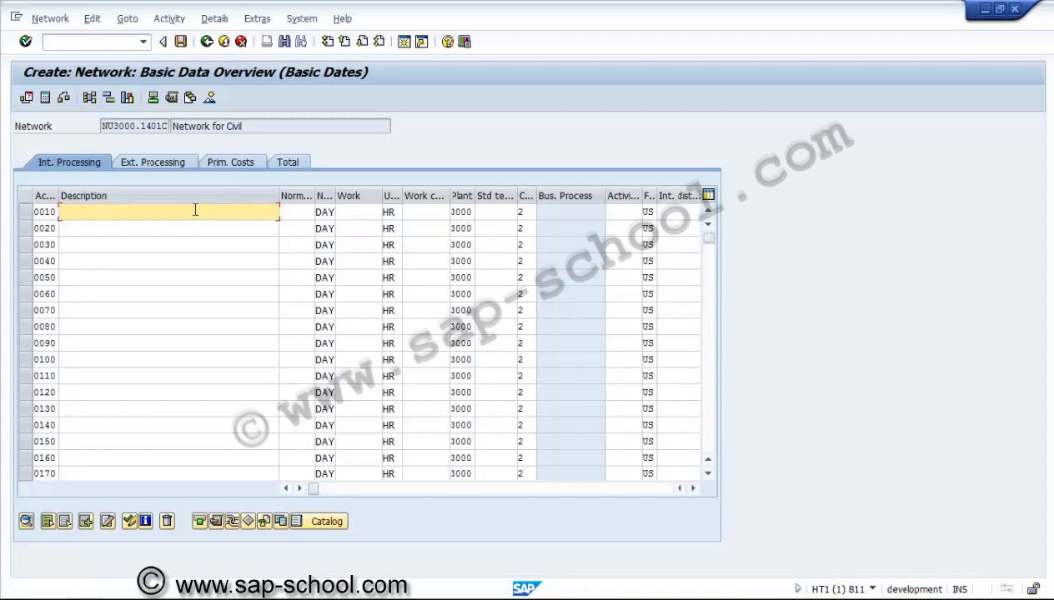
text(Foundation)
click(183, 229)
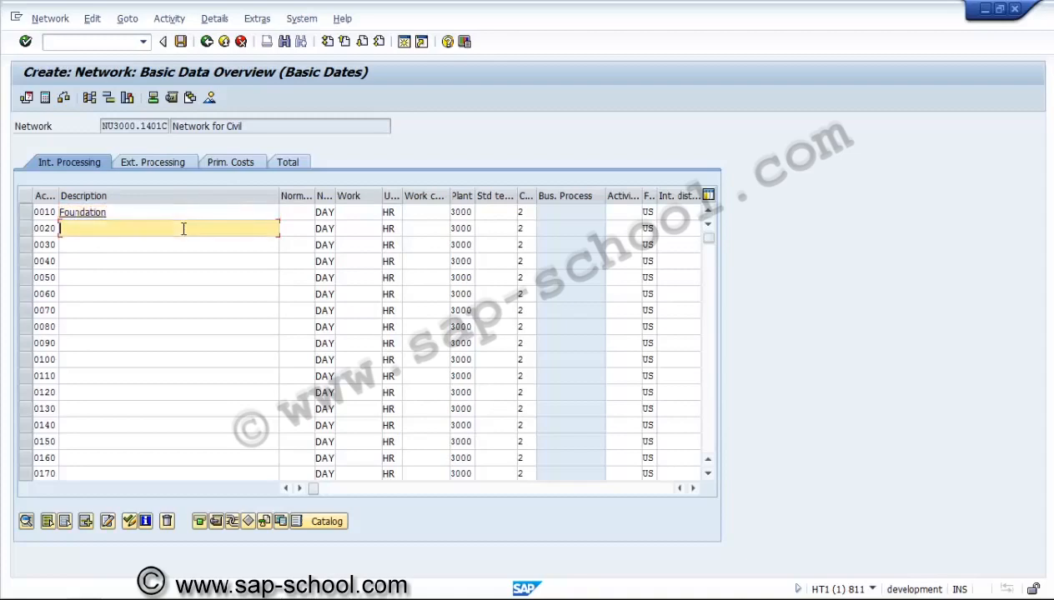
text(Piling)
click(175, 243)
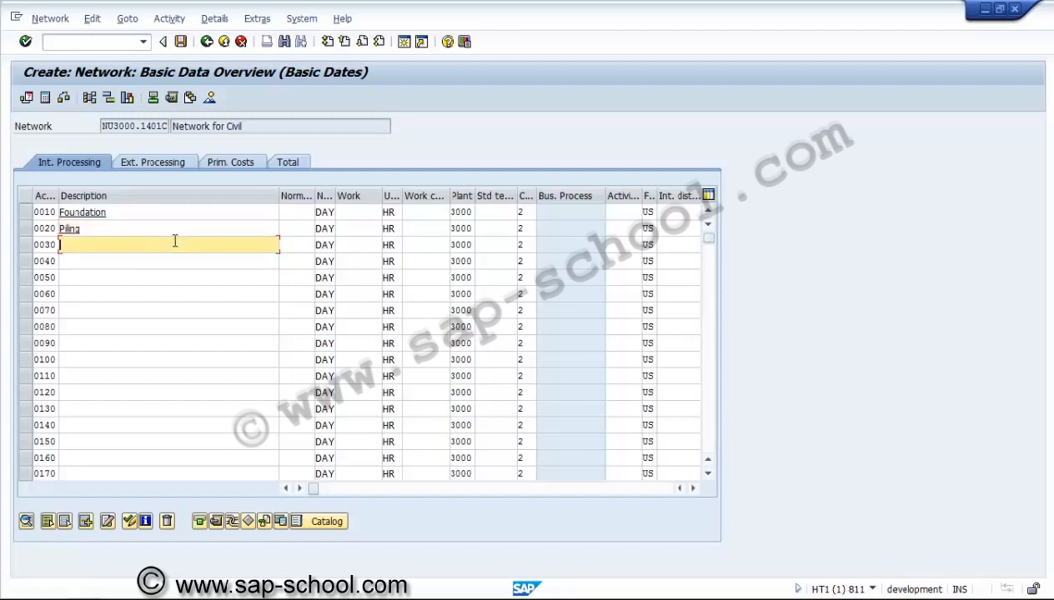
text(Bricking)
key(Down)
text(Plastering)
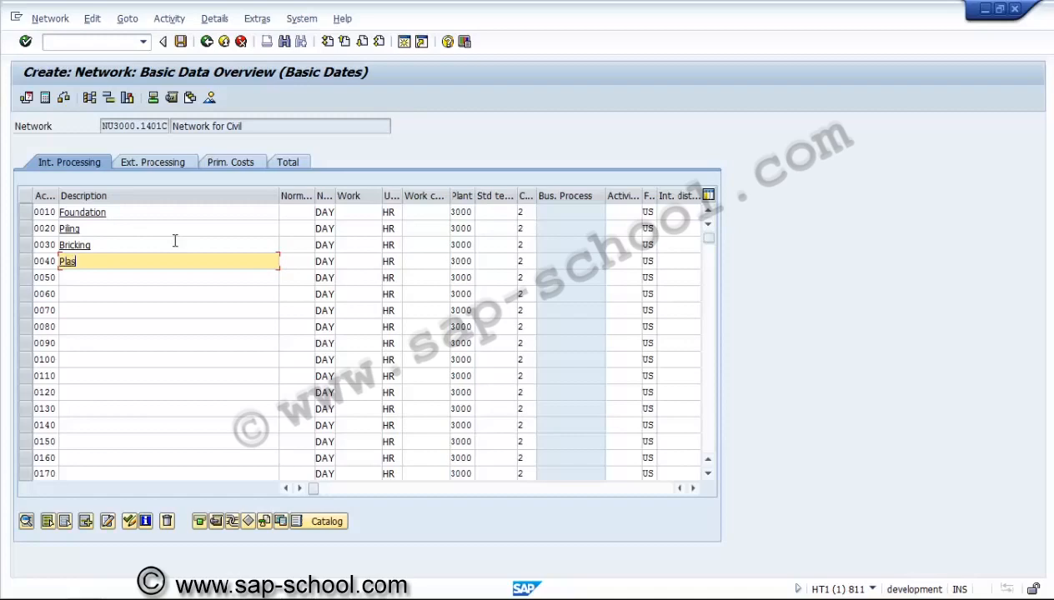
click(158, 278)
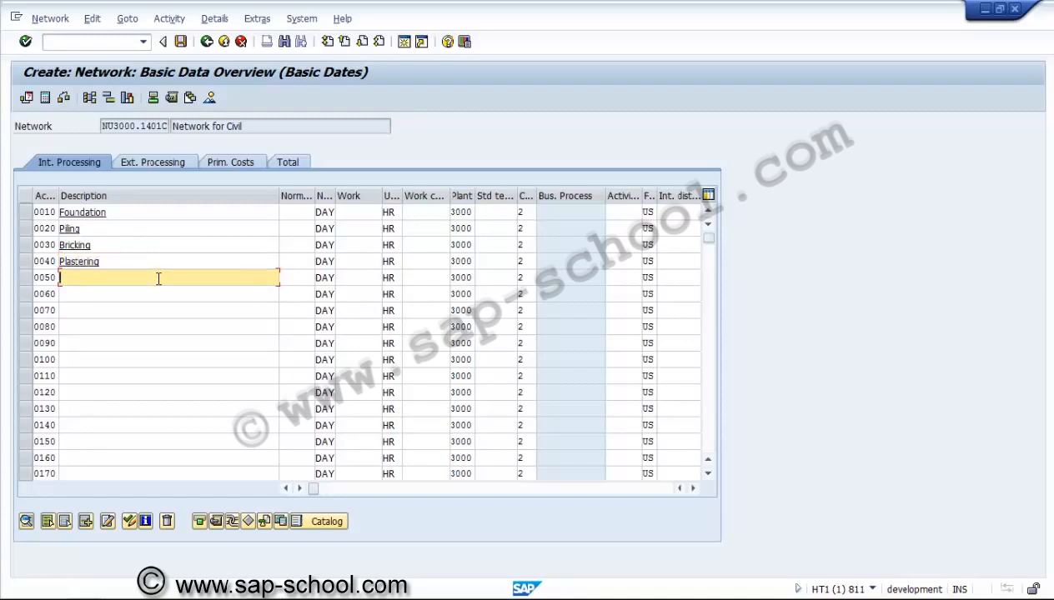
text(Cleaning)
Widen the normal duration column and set Foundation to 90, Piling 45, Bricking 30, Plastering 45 and Cleaning 15 days
drag(314, 198, 335, 198)
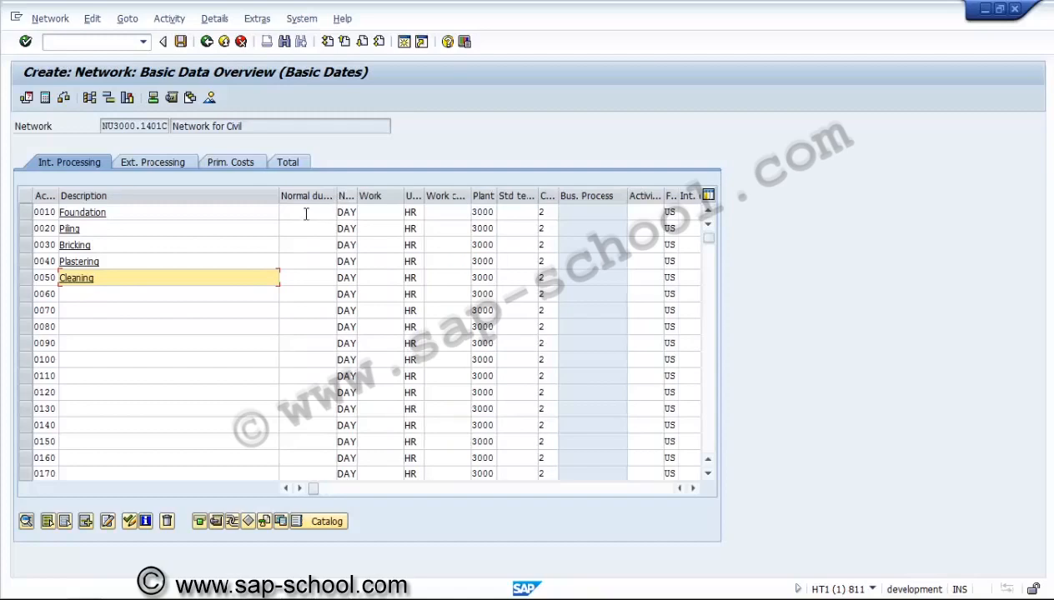
click(306, 214)
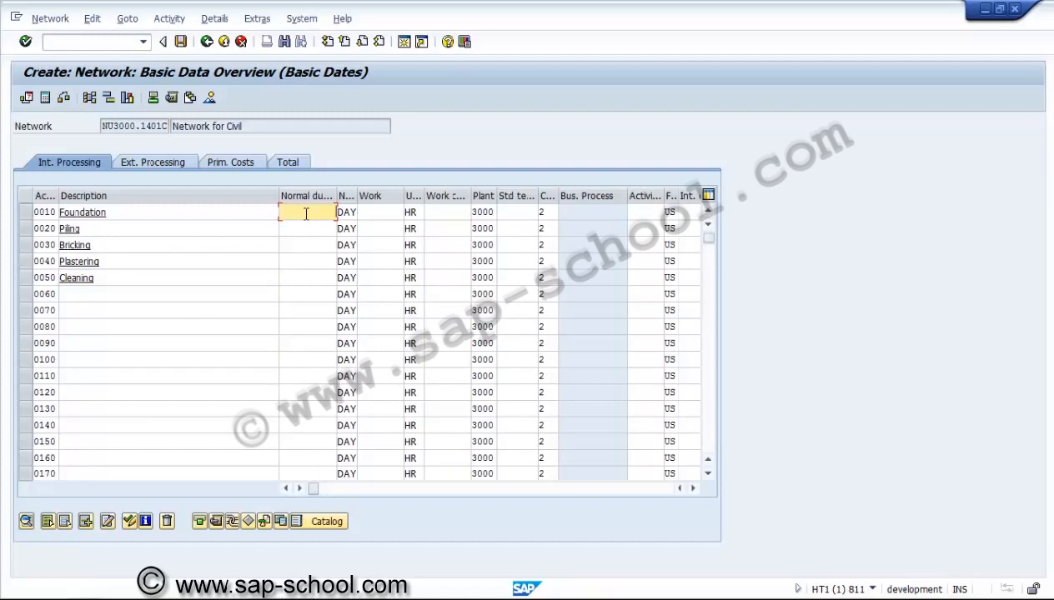
text(90)
key(Down)
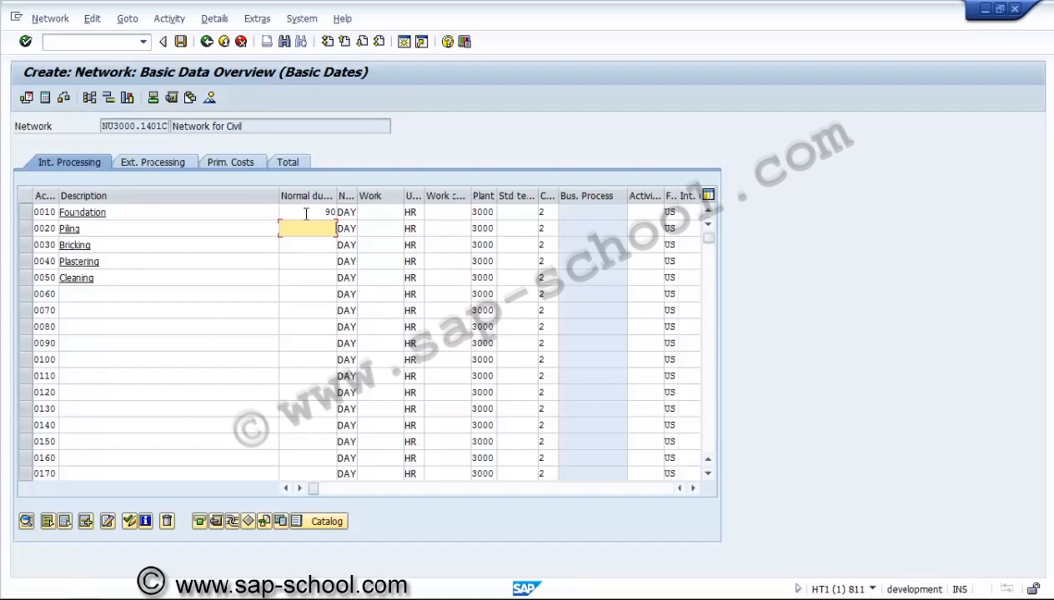
text(45)
key(Down)
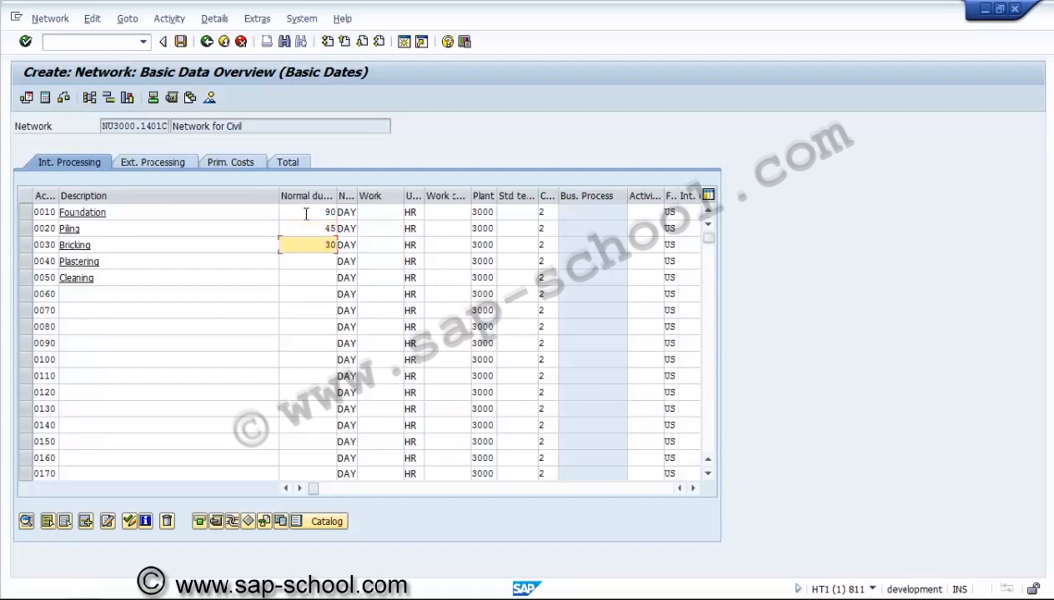
key(Down)
text(45)
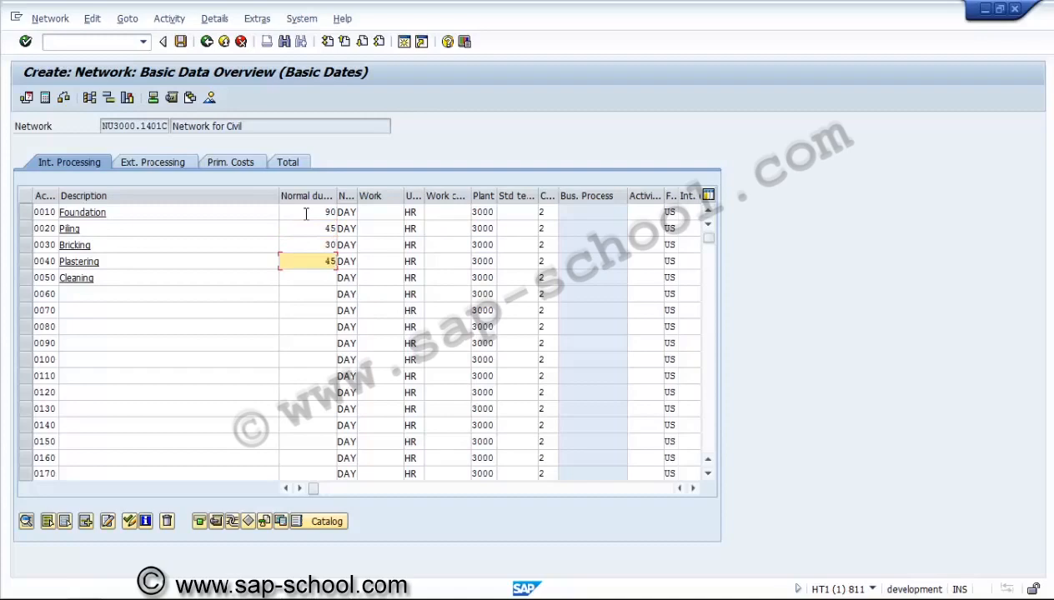
key(Down)
text(1)
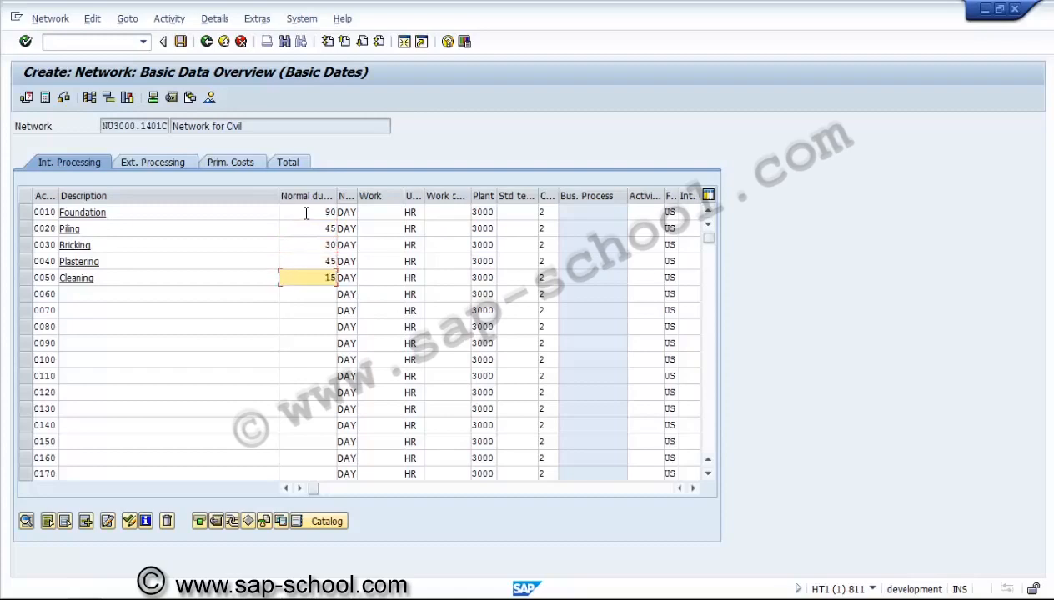
Choose work center USME-01 of plant 3000 for the Foundation activity using the work center category search
click(383, 212)
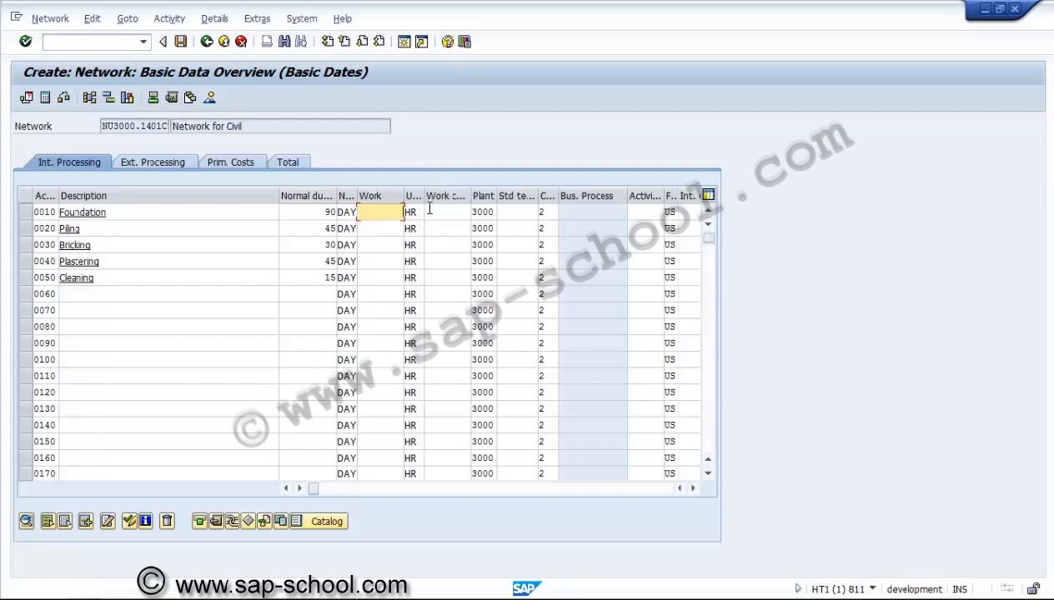
click(427, 211)
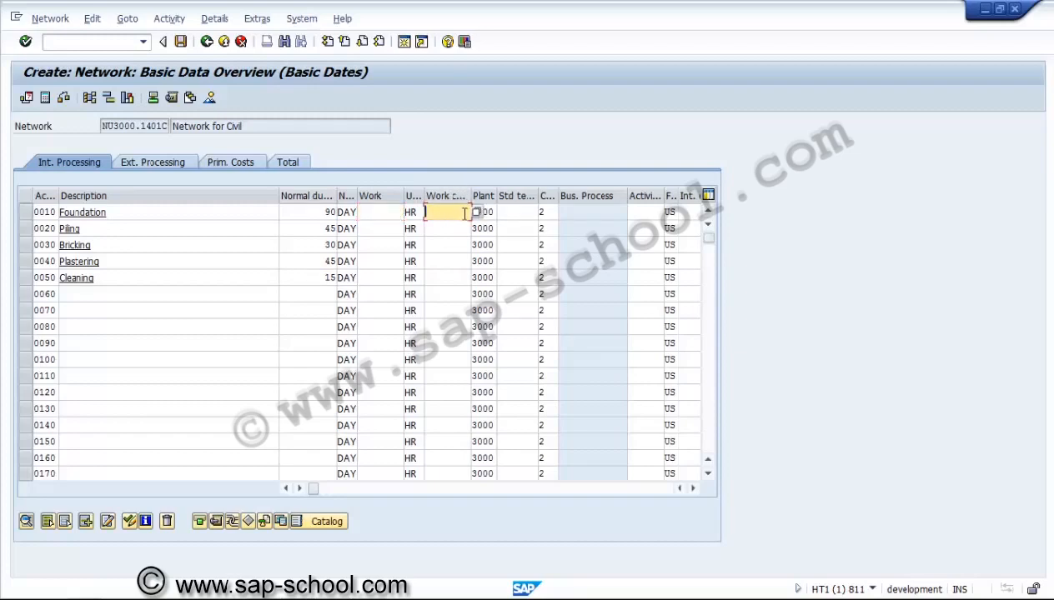
click(476, 213)
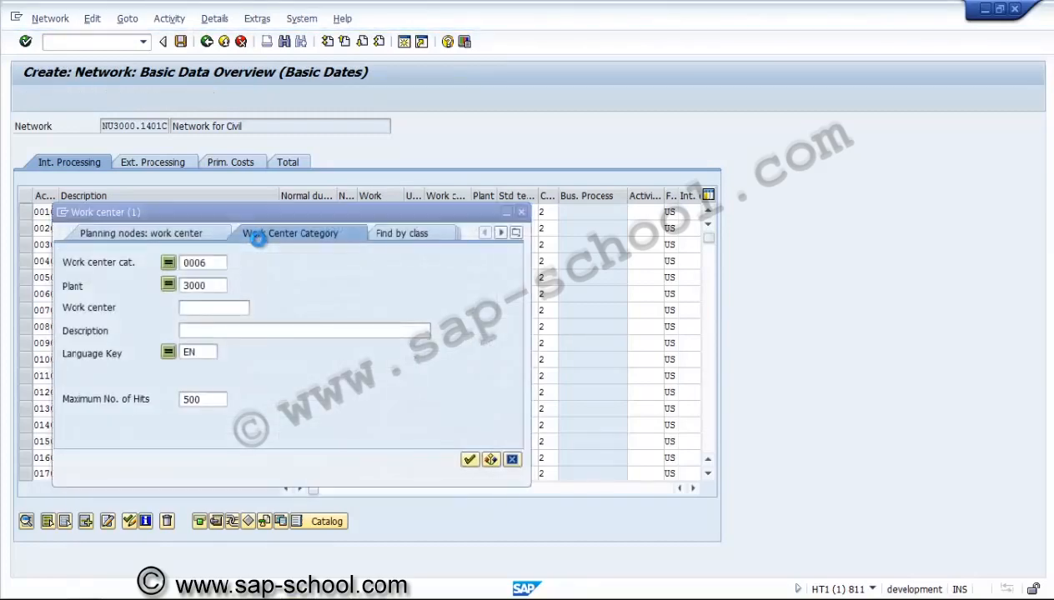
click(470, 460)
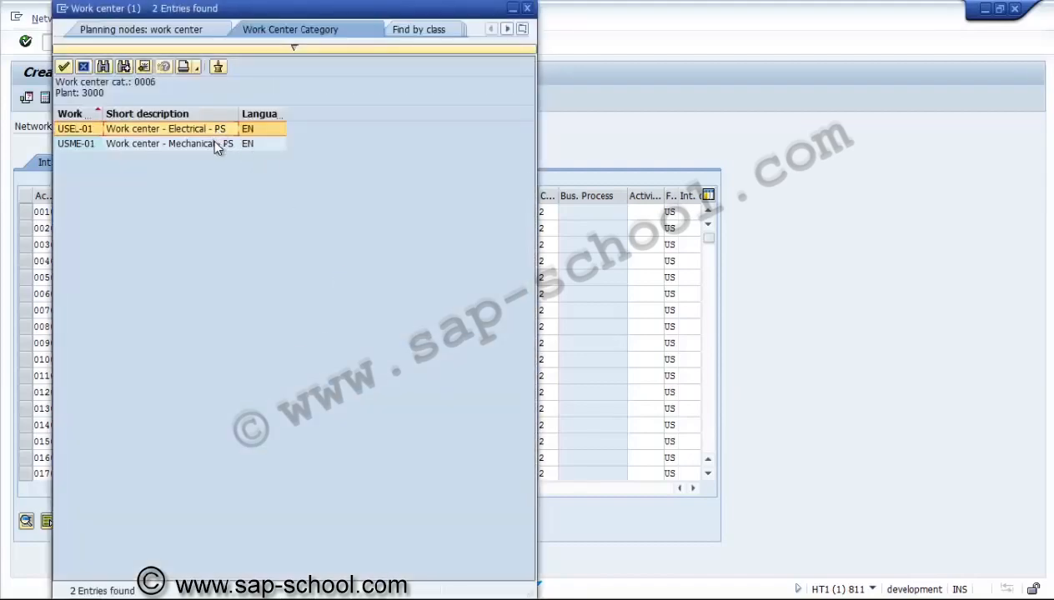
double_click(212, 142)
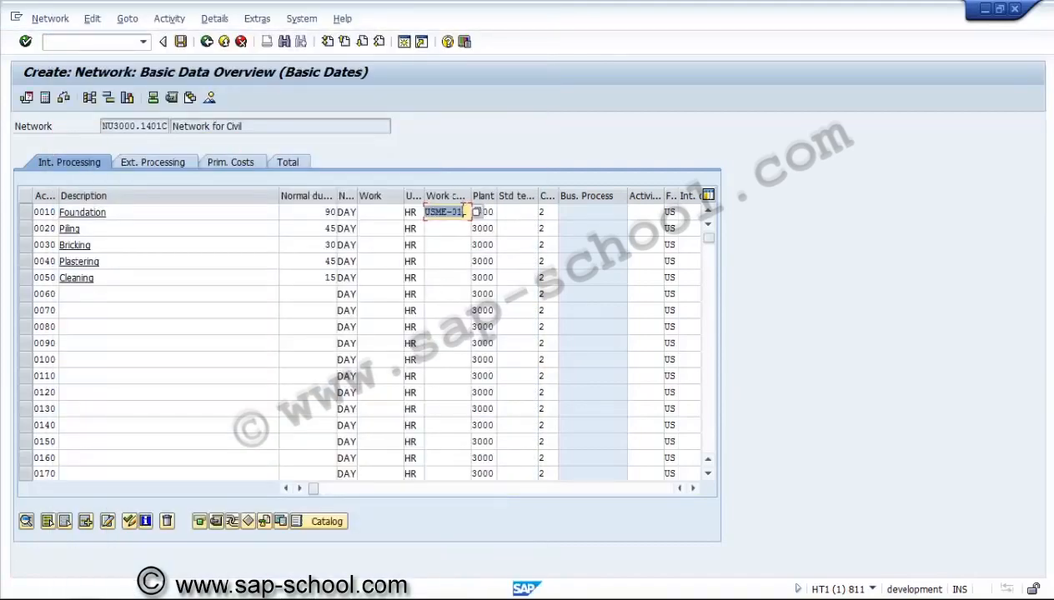
Copy work center USME-01 from Foundation to the Piling, Bricking, Plastering and Cleaning activities and calculate their work
key(ctrl+c)
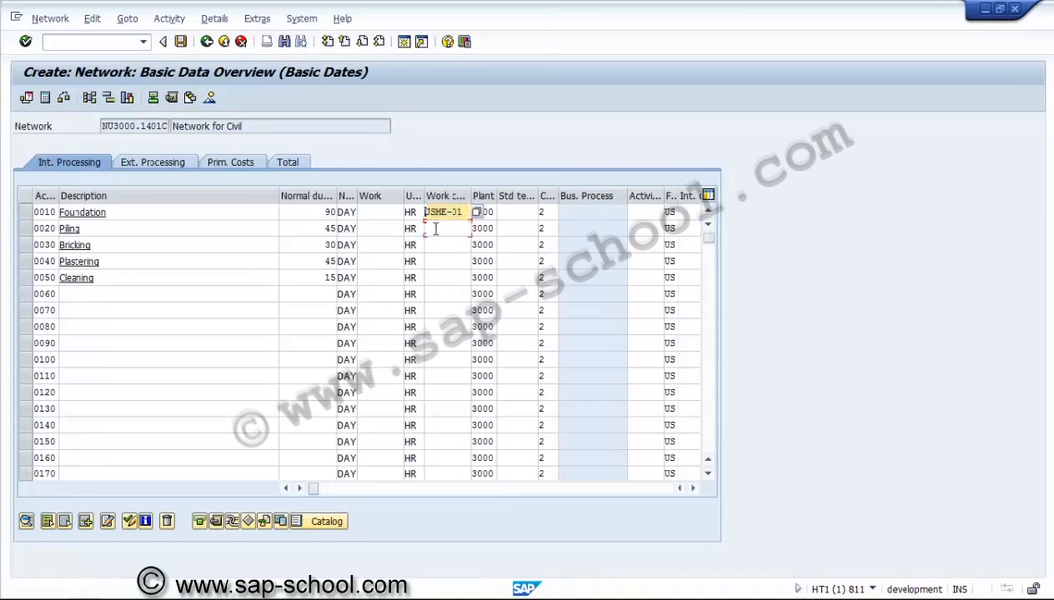
click(434, 226)
key(ctrl+v)
key(Down)
key(ctrl+v)
key(Down)
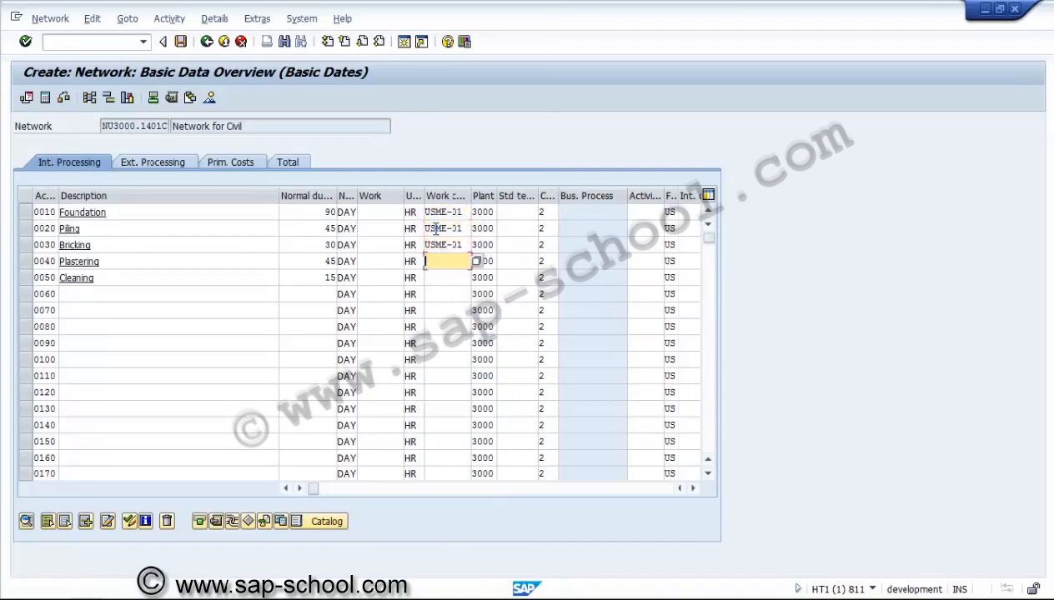
key(ctrl+v)
key(Down)
key(ctrl+v)
key(Return)
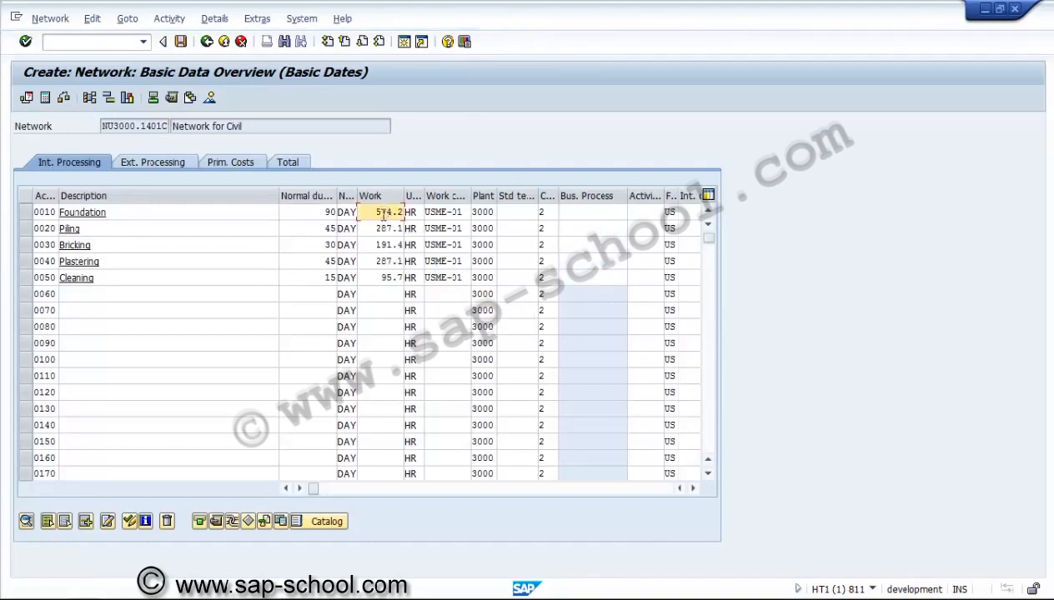
Widen the activities' Number column and set the number of capacities to 3 for Foundation and 4 for Piling
click(693, 488)
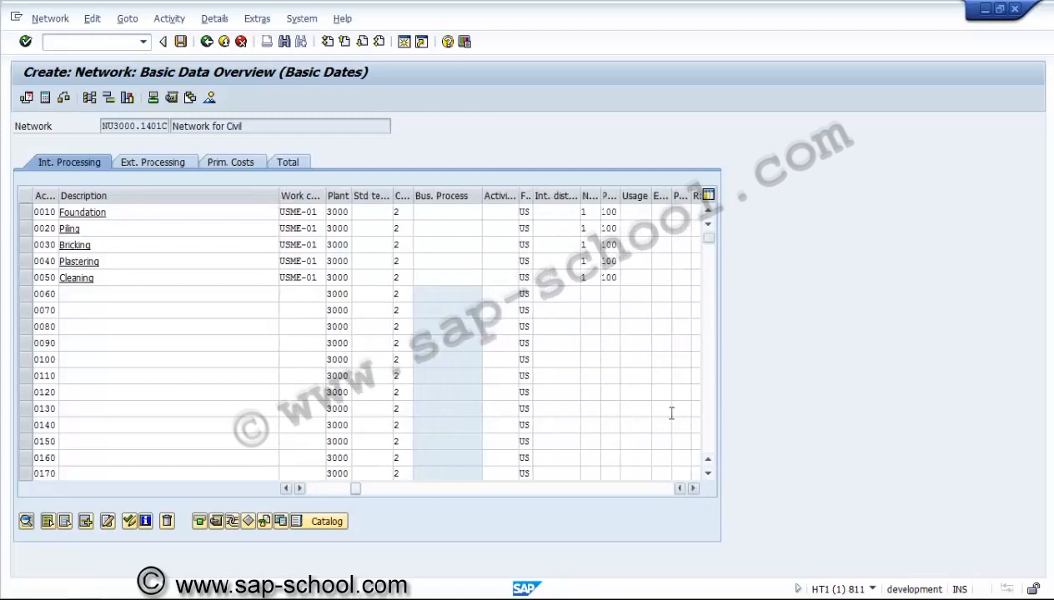
click(586, 212)
drag(599, 196, 632, 196)
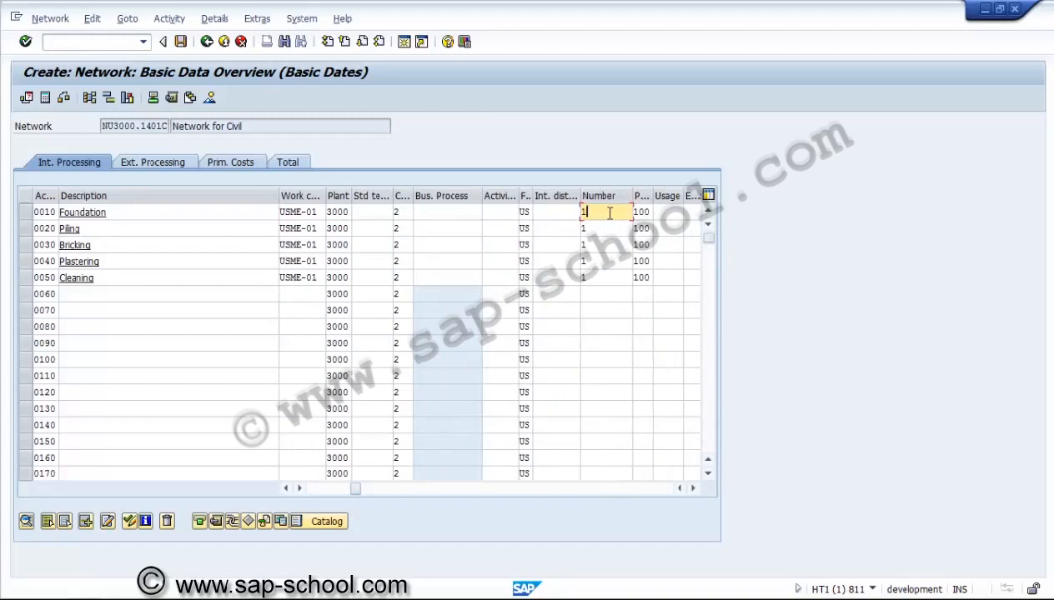
key(BackSpace)
text(3)
key(Down)
key(BackSpace)
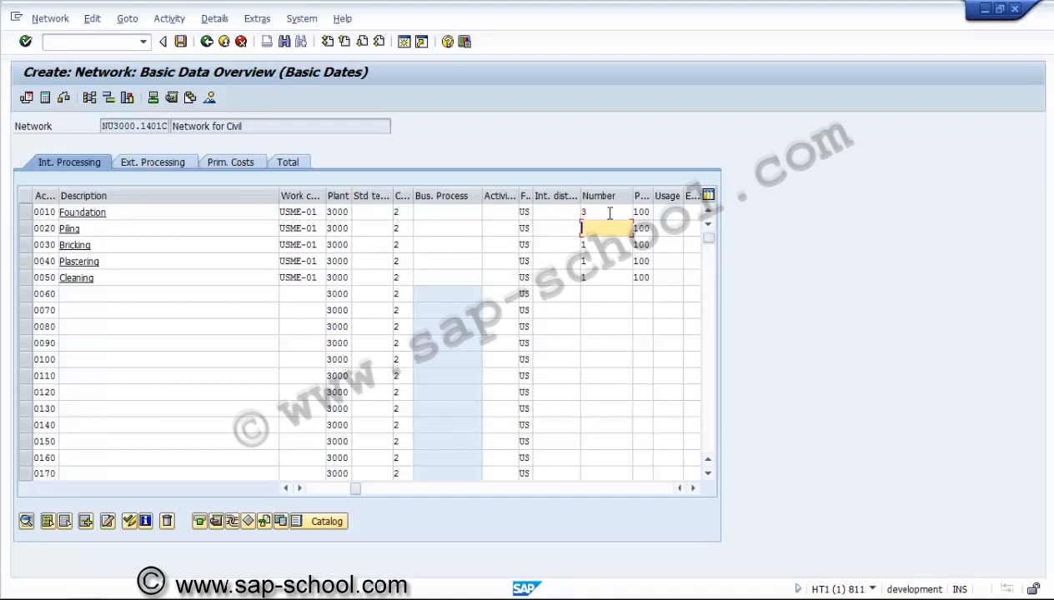
text(4)
key(Down)
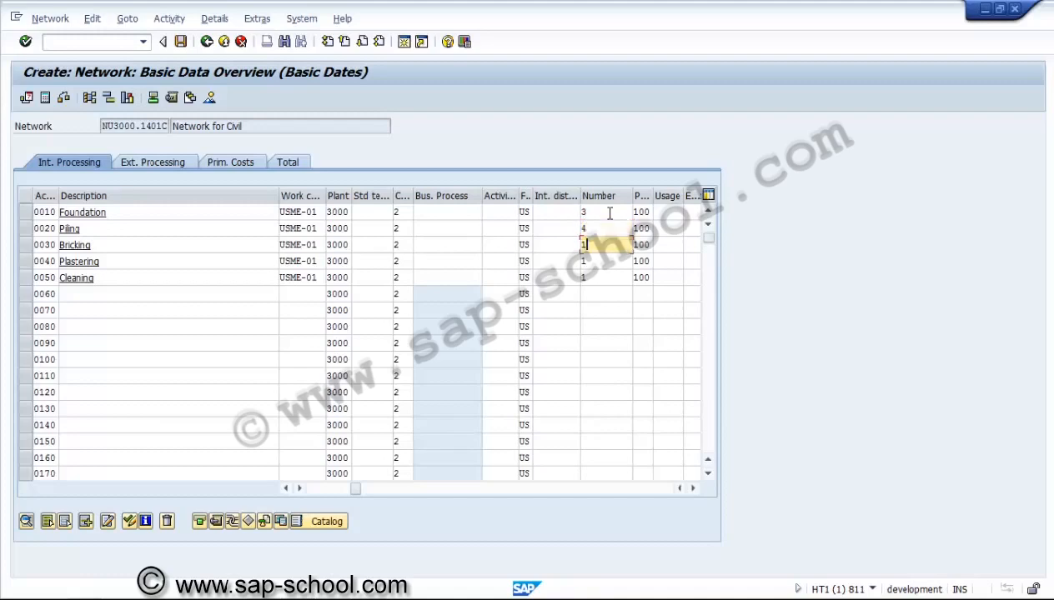
Set the number of capacities to 2 for Bricking, 3 for Plastering and 2 for Cleaning, and recalculate the activities
key(BackSpace)
text(2)
key(Down)
key(BackSpace)
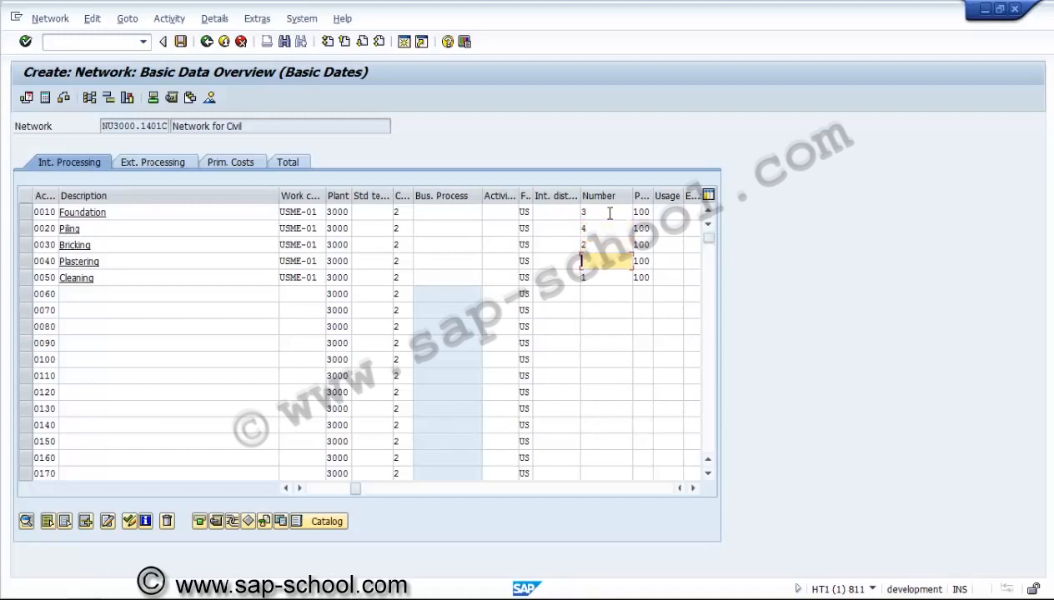
text(3)
key(Down)
key(BackSpace)
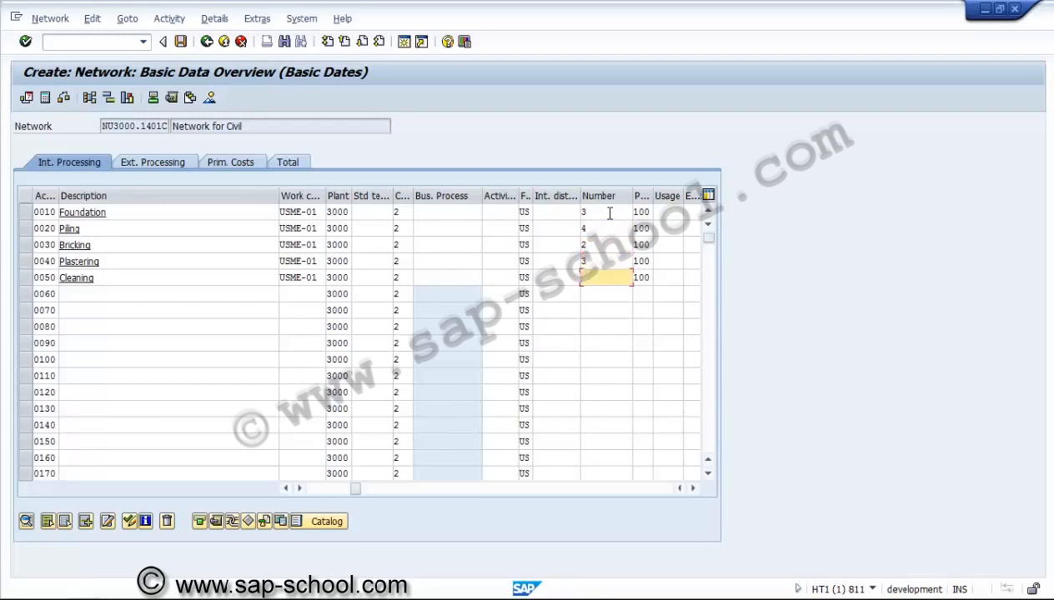
text(2)
key(Return)
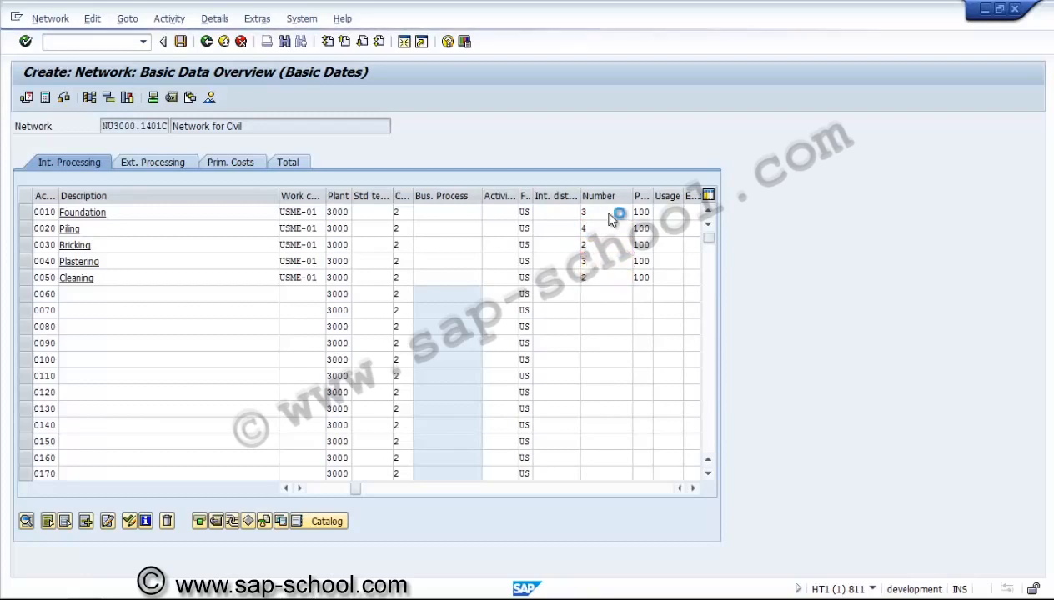
Check the recalculated work of the five activities from Foundation to Cleaning and save the network
click(315, 487)
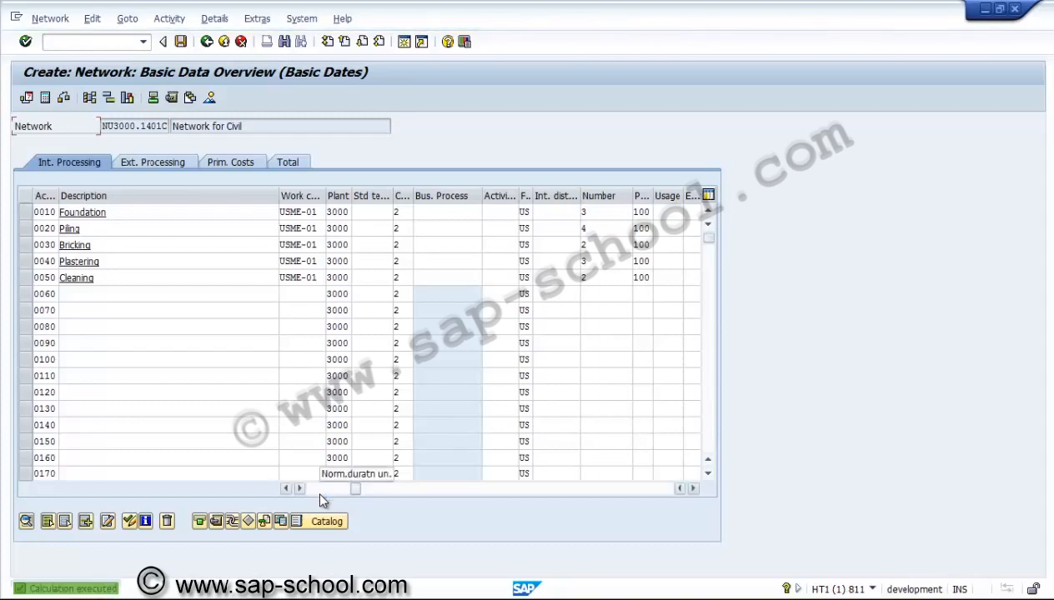
click(315, 489)
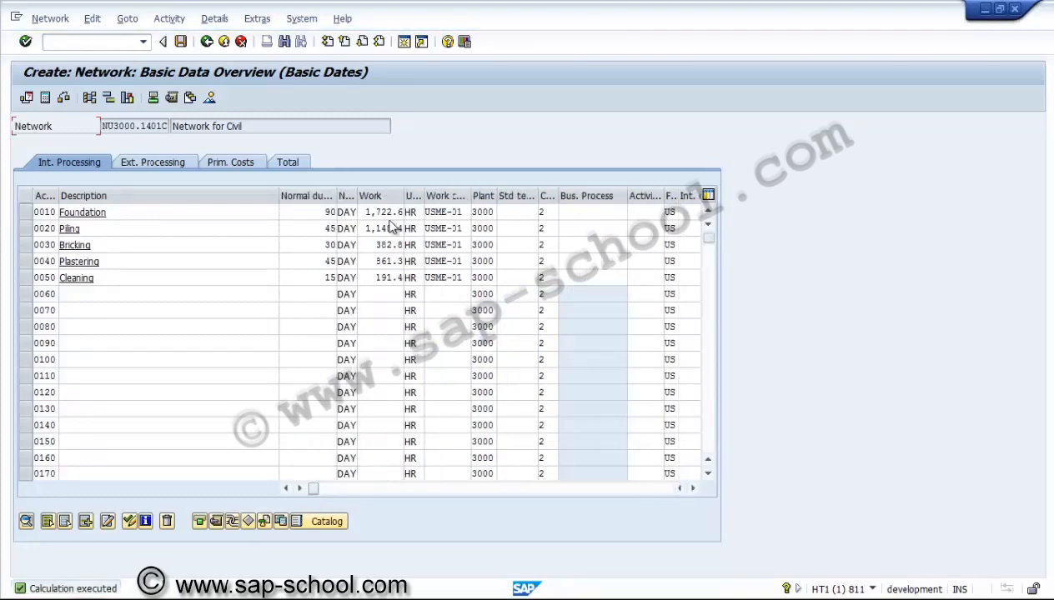
click(120, 212)
click(118, 230)
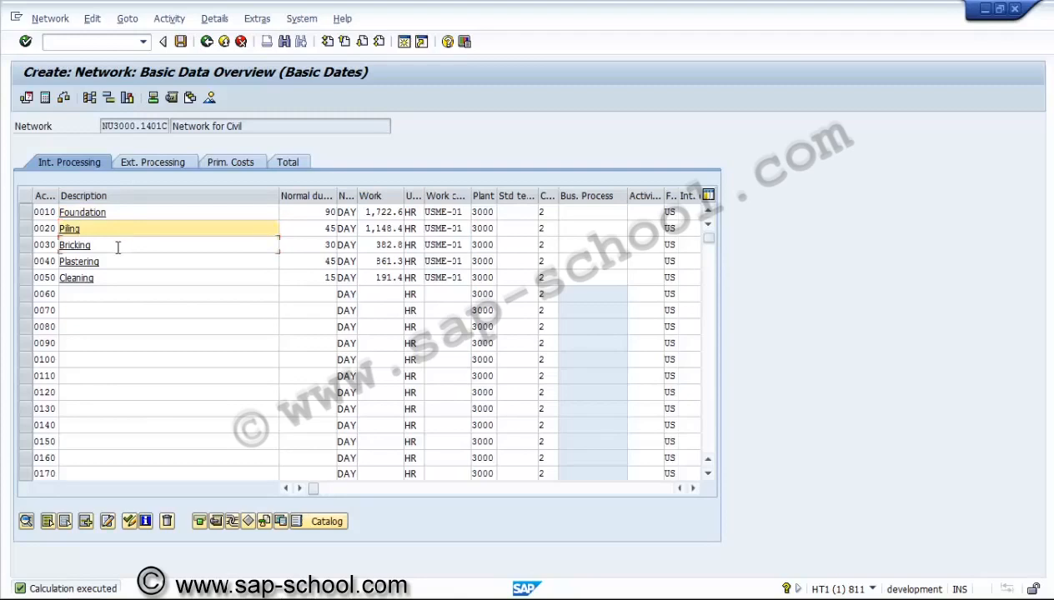
click(118, 245)
click(116, 262)
click(115, 277)
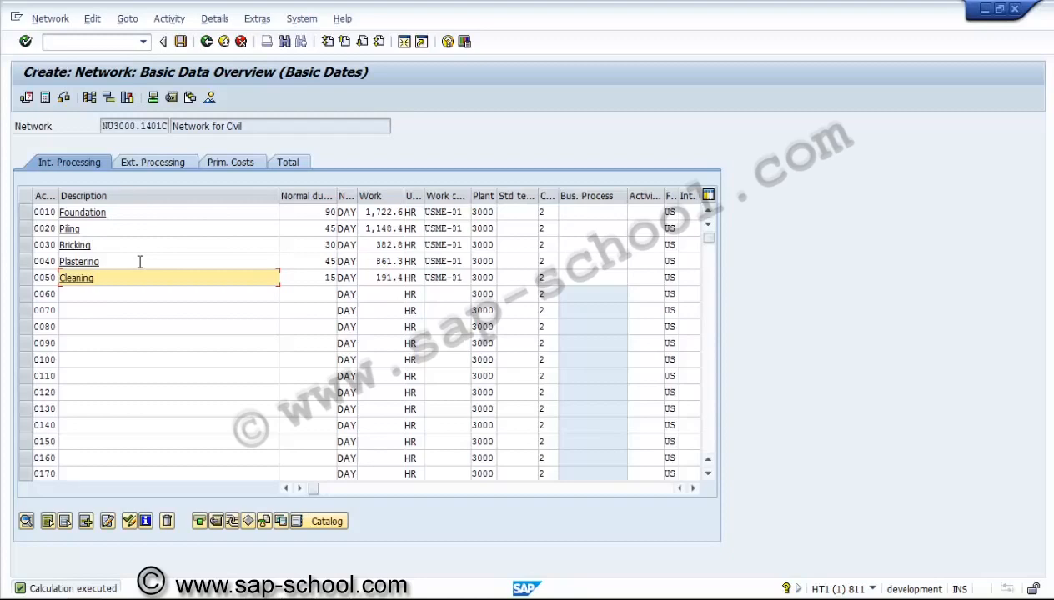
click(181, 45)
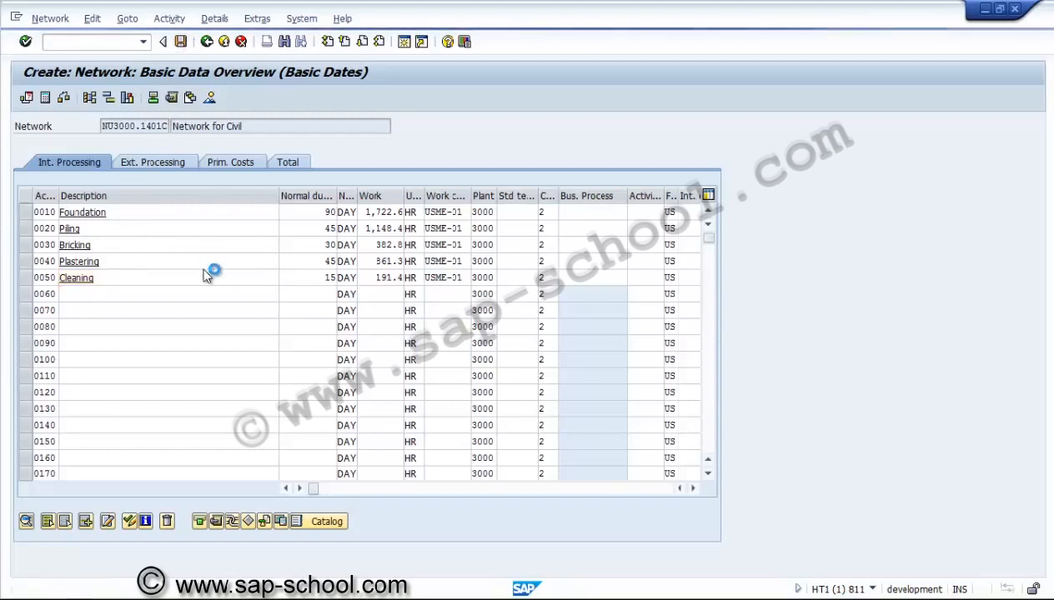
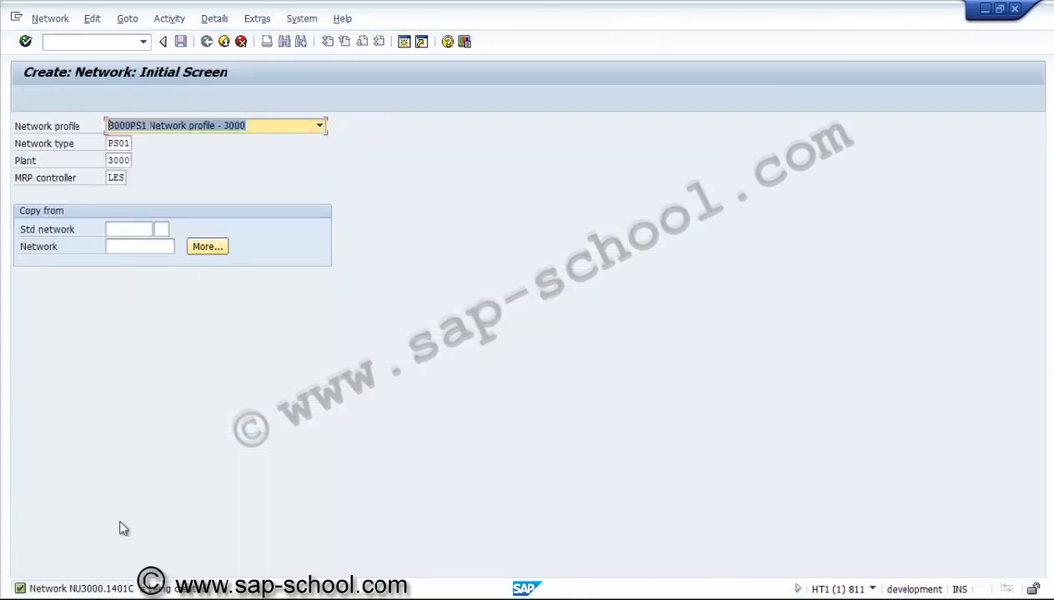
Open the header data of network NU3000.1401C for changing
click(65, 21)
click(79, 71)
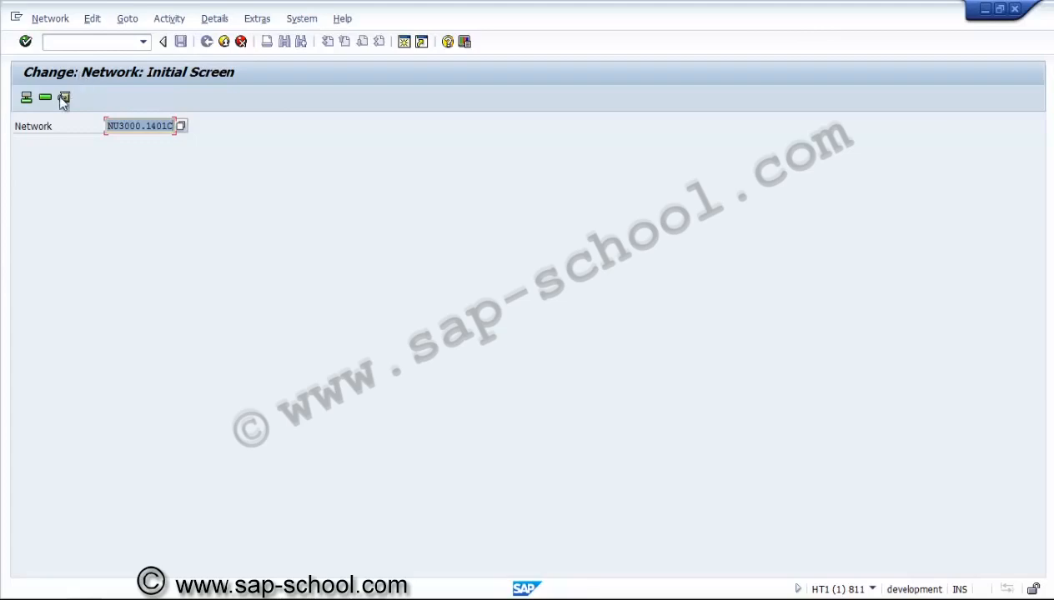
click(28, 98)
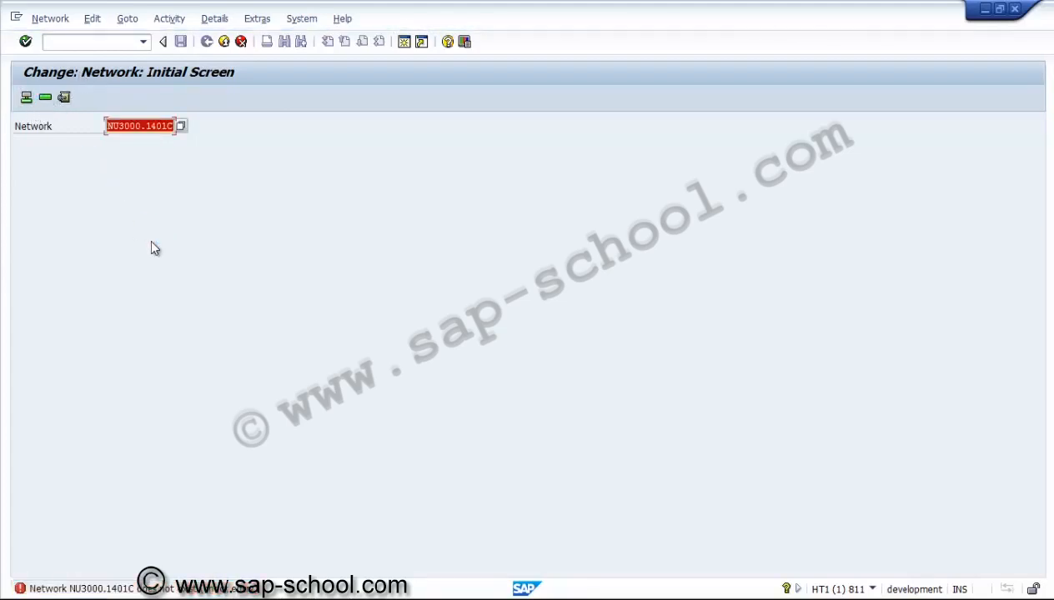
click(28, 98)
key(Return)
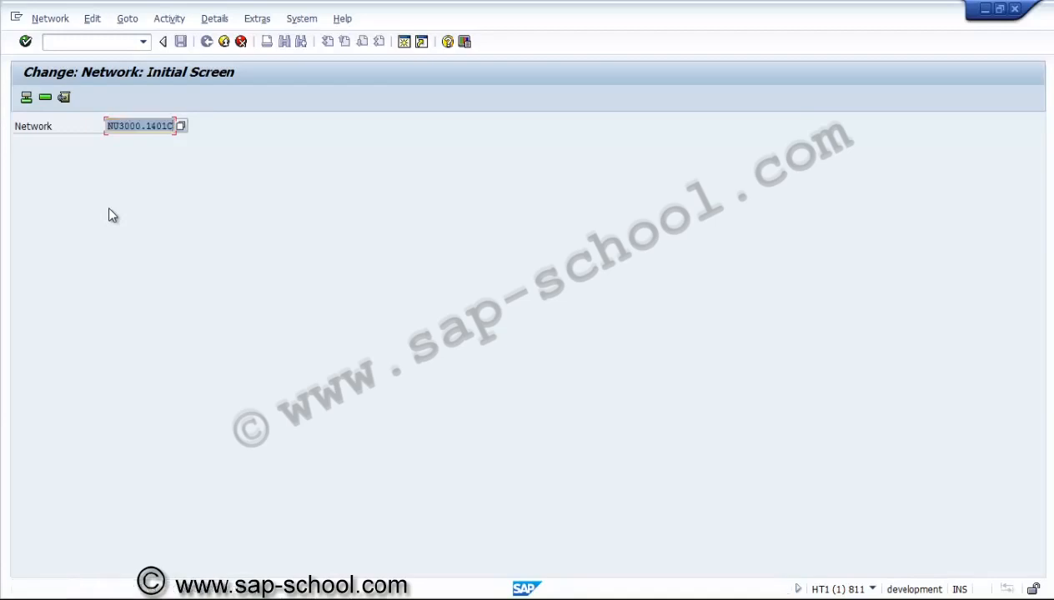
key(Tab)
key(Return)
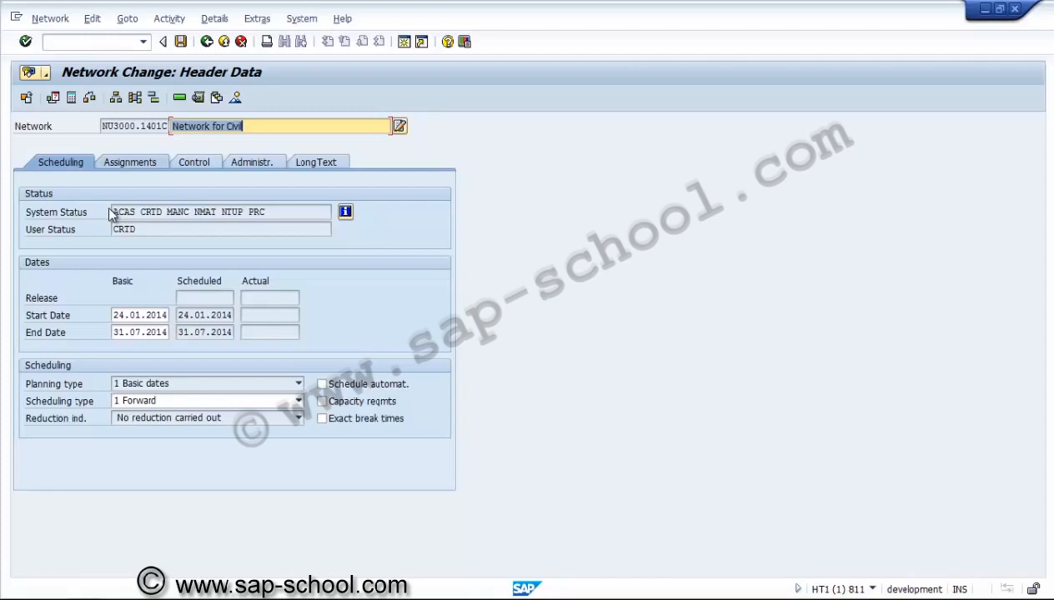
Try to save the network with NU3000.1401.C entered as the WBS element in its assignment data
key(ctrl+Page_Down)
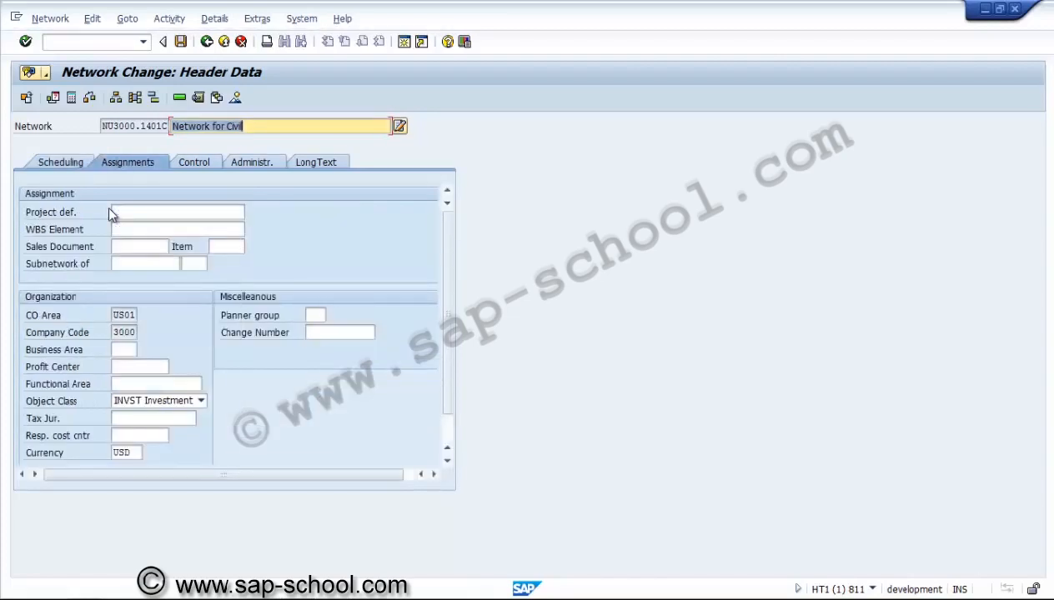
key(Tab)
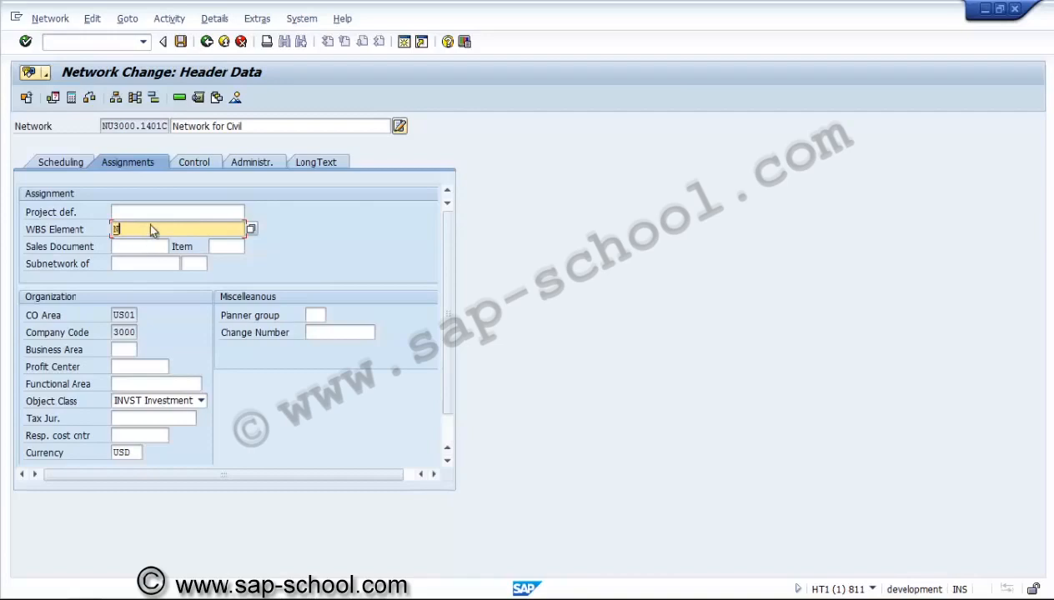
text(NU3000.1401.C)
click(182, 43)
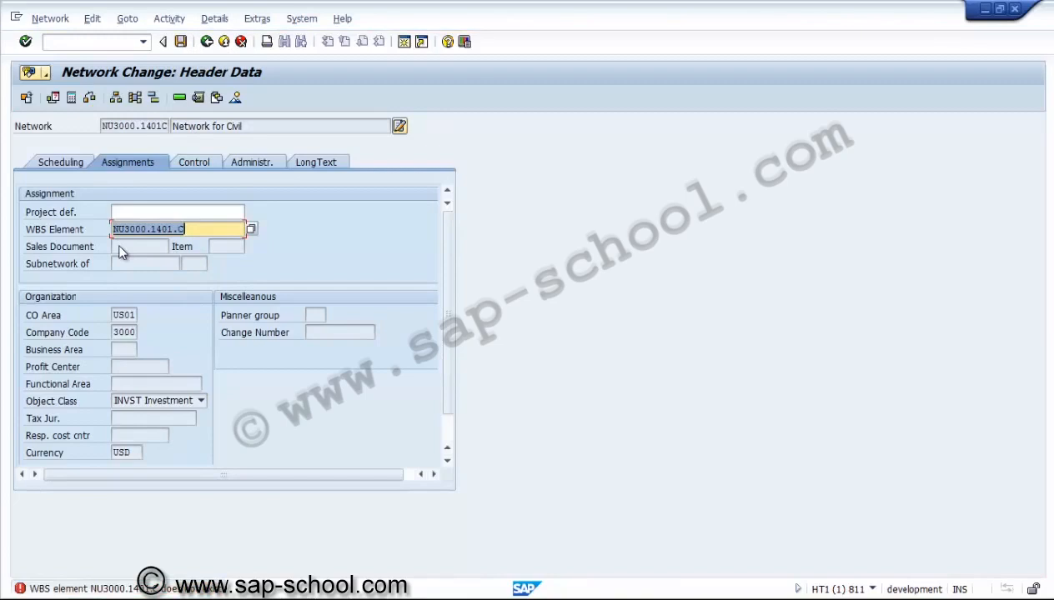
Correct the assigned WBS element to U3000.1401.C and copy its dates to the network
click(424, 180)
key(Left)
key(Left)
key(Left)
key(Left)
key(Left)
key(Left)
key(Left)
key(Left)
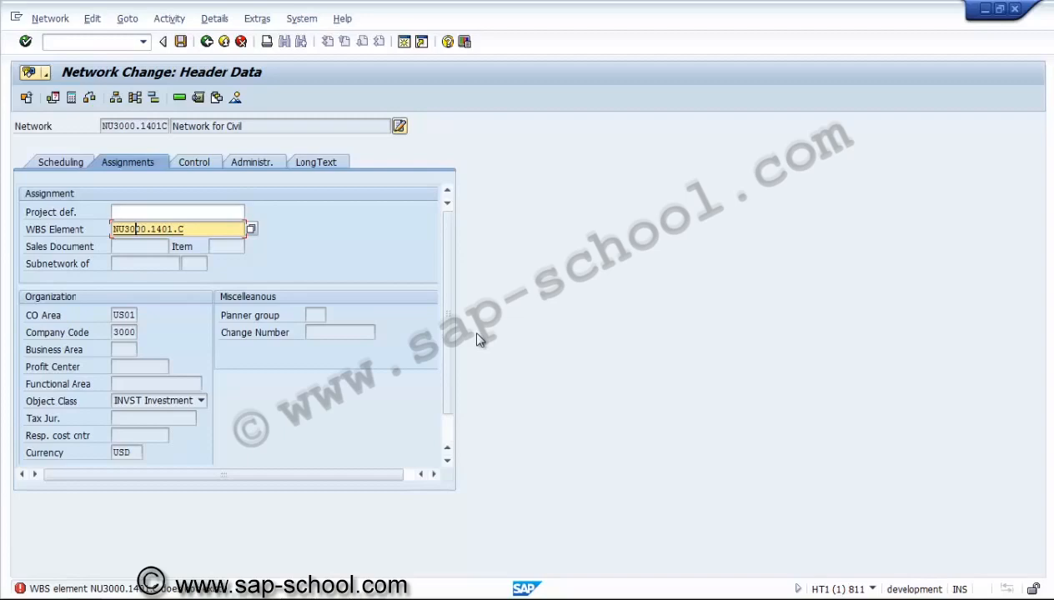
key(Delete)
key(Return)
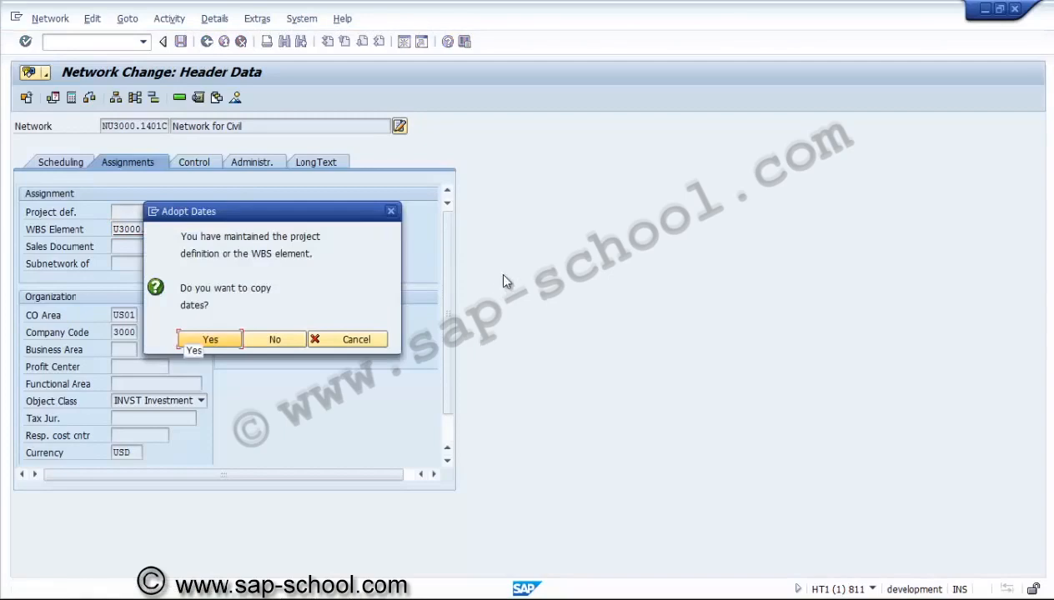
key(Return)
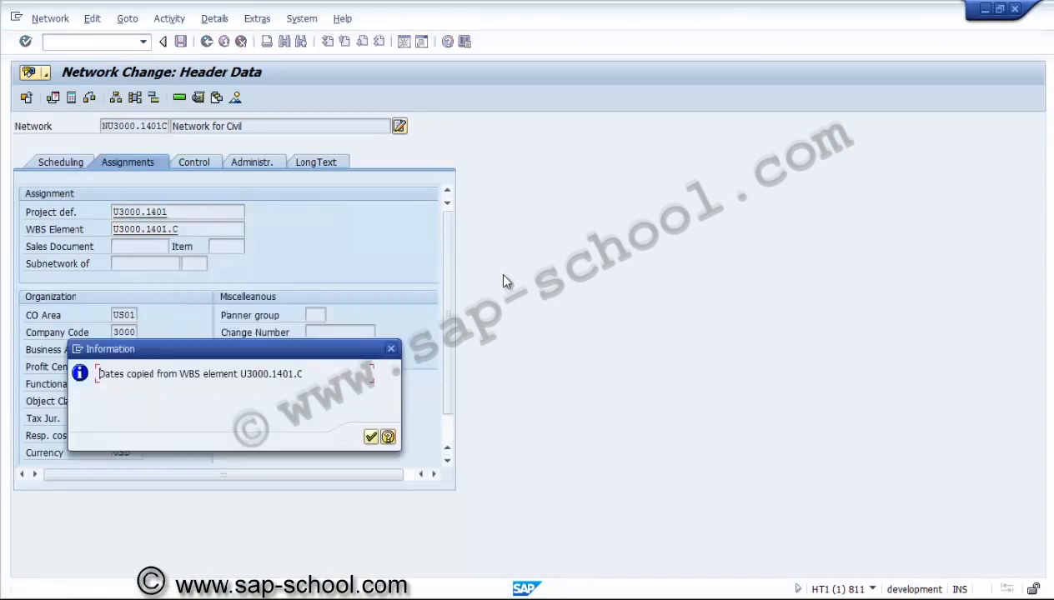
key(Return)
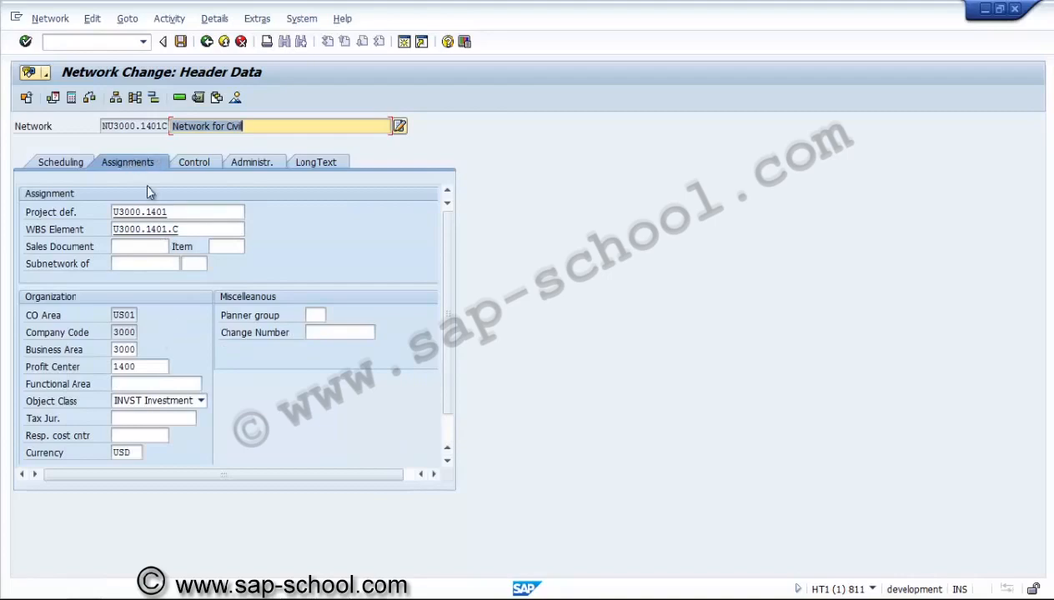
Review the network's project definition assignment, control data and administrative data
click(155, 211)
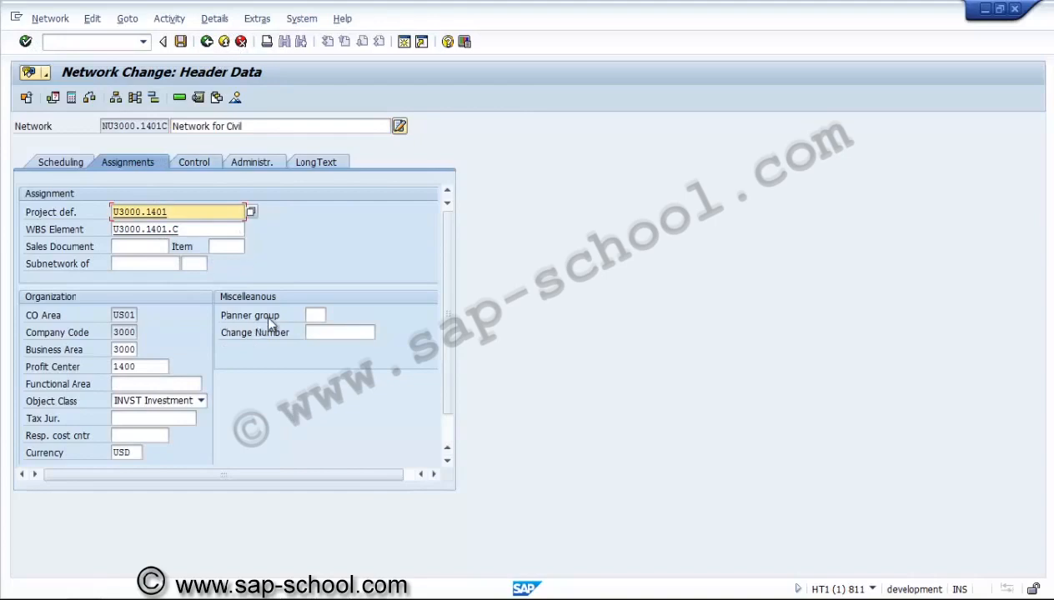
key(ctrl+Page_Down)
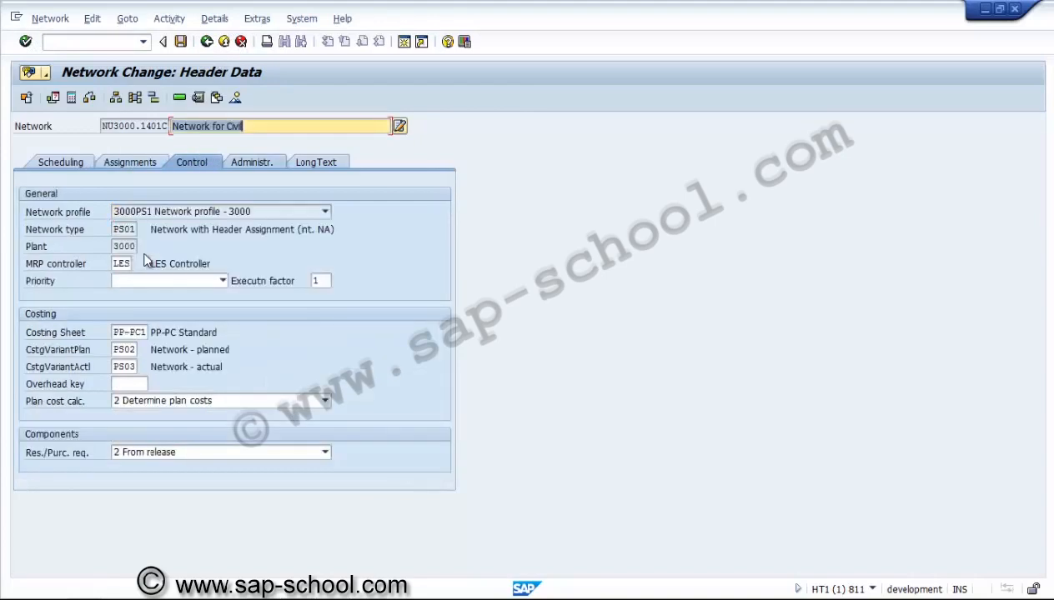
key(ctrl+Page_Down)
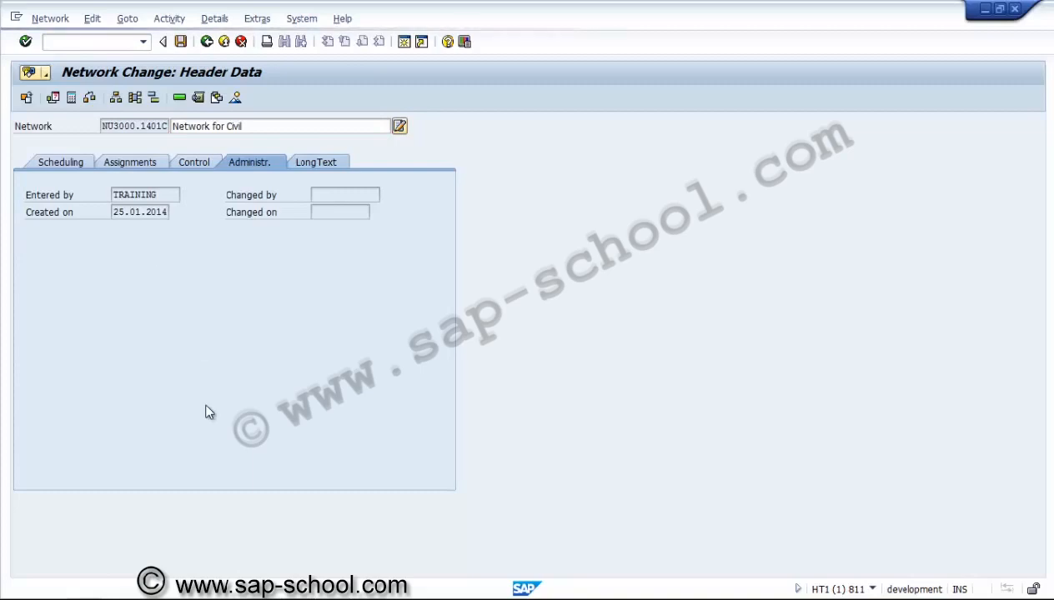
Review the long text of network NU3000.1401C, save the changed network and leave network maintenance
key(ctrl+Page_Down)
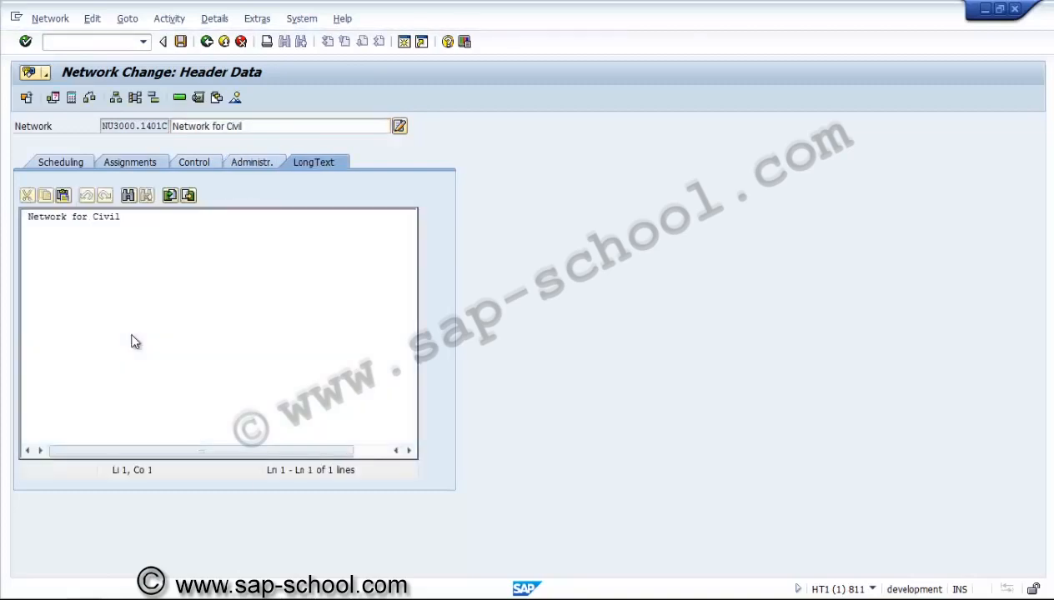
key(ctrl+Page_Up)
key(ctrl+Page_Up)
key(ctrl+Page_Up)
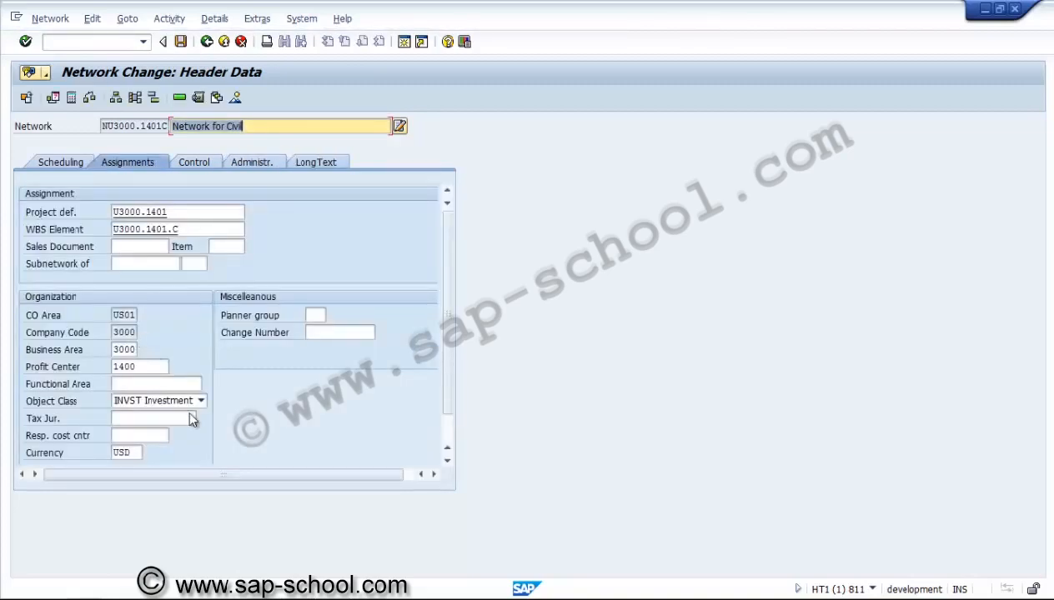
key(F7)
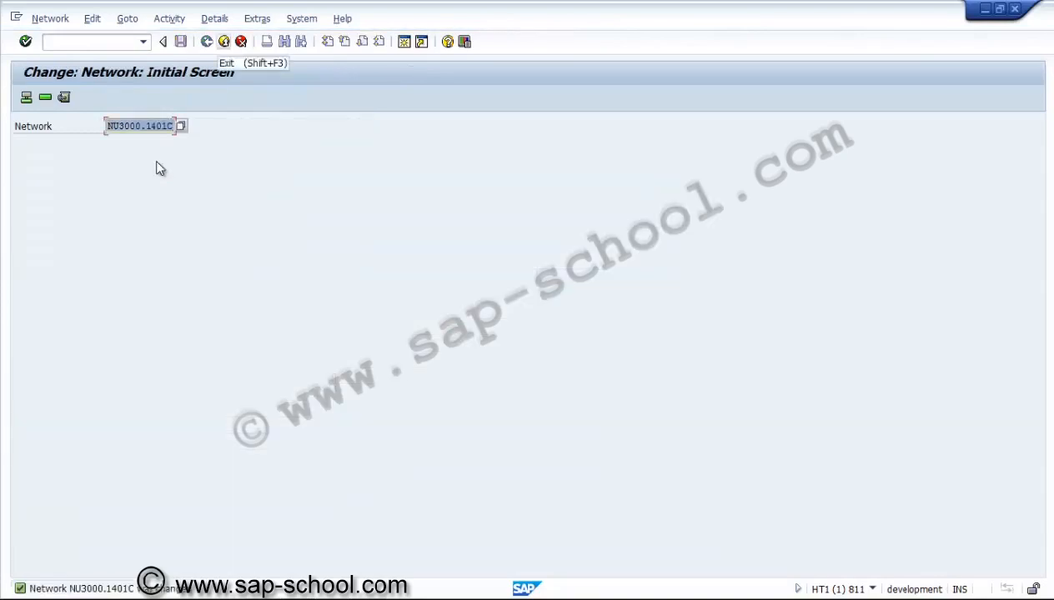
key(shift+F3)
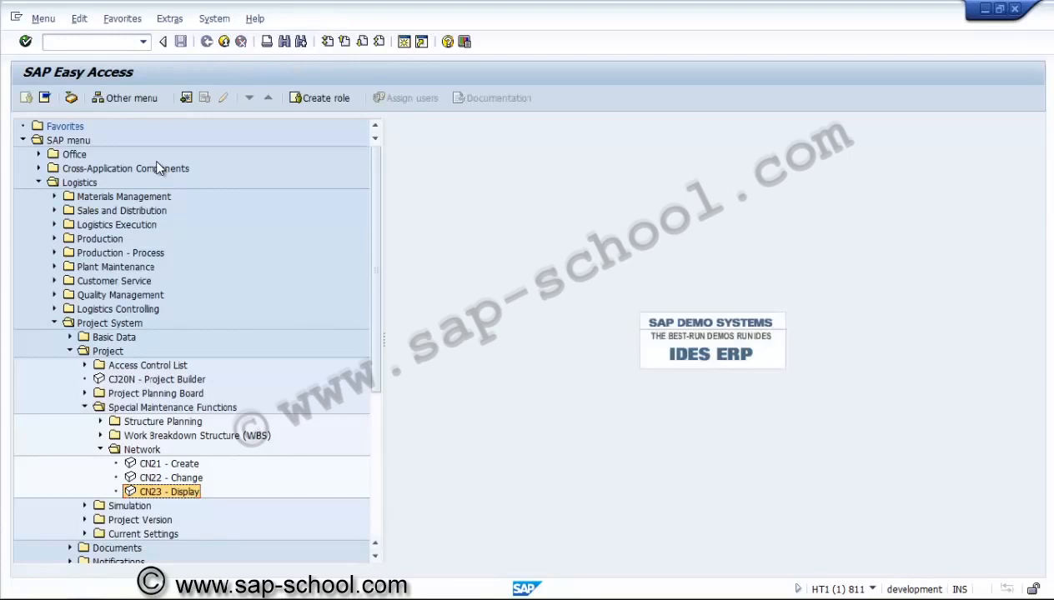
Start creating a PS01 network with profile 3000PS1 for plant 3000, using network NU3000.1401C as the copy source
key(Up)
key(Up)
key(Return)
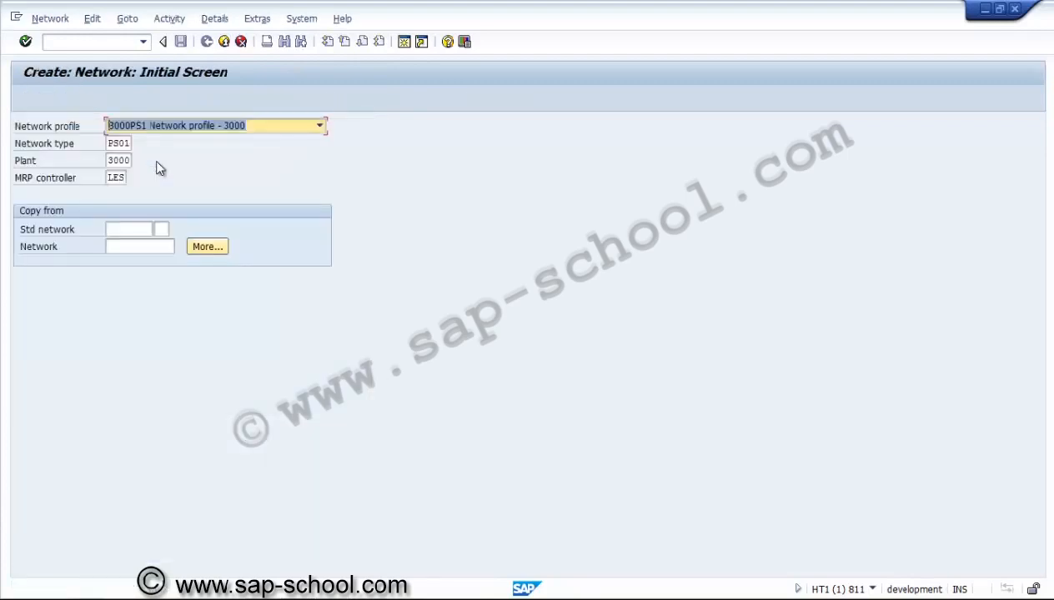
key(F4)
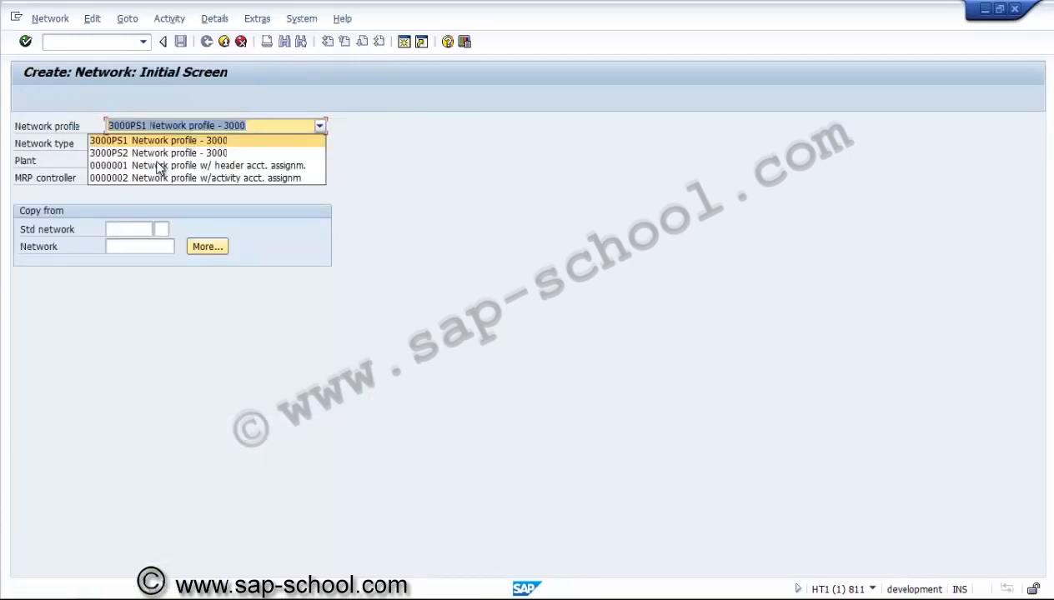
key(Return)
key(Tab)
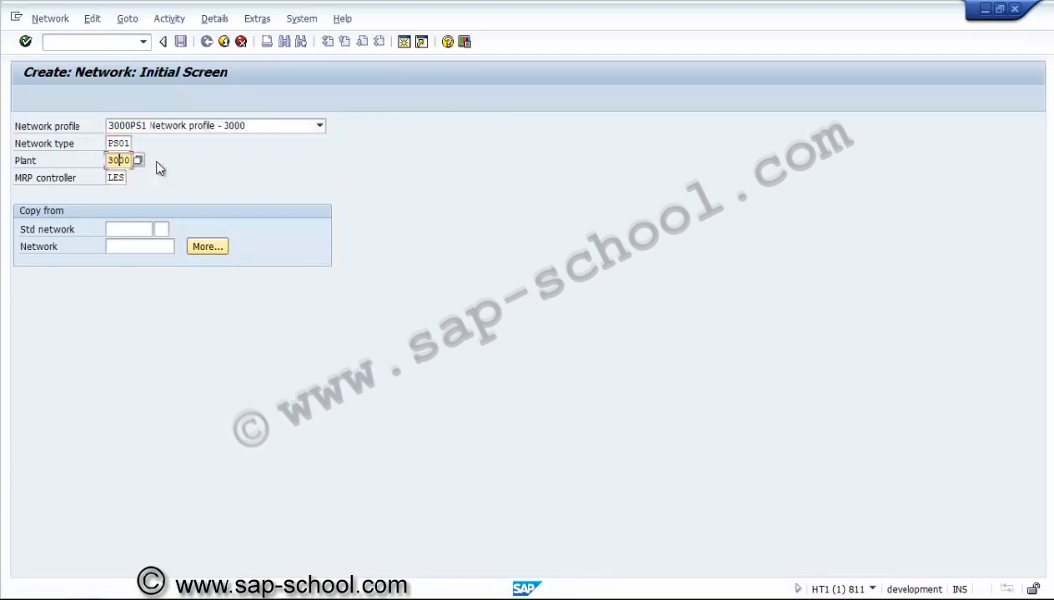
key(Tab)
key(Tab)
key(Tab)
key(Tab)
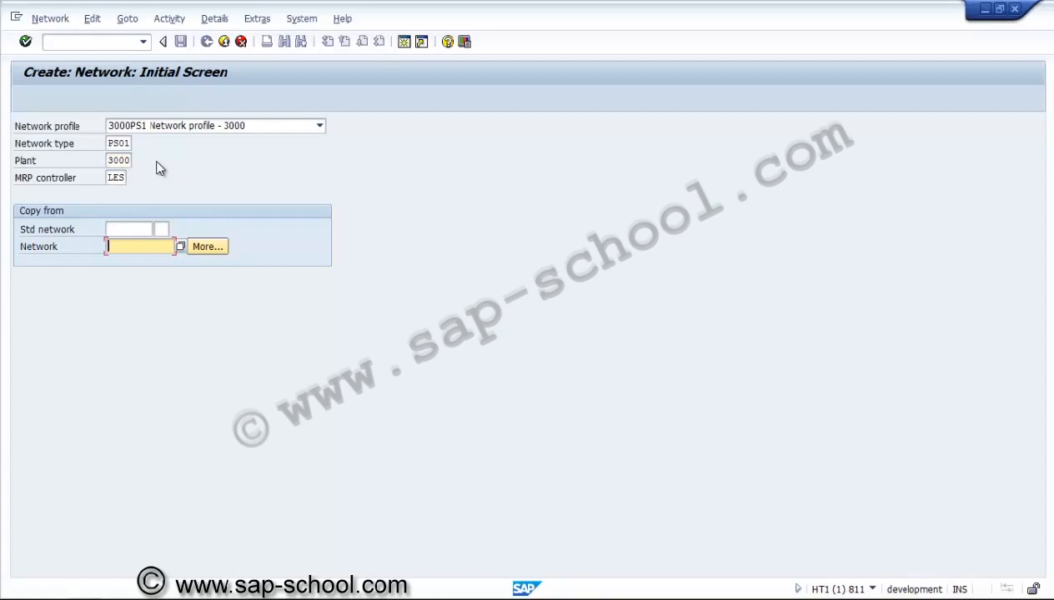
text(NU3000.1401C)
key(Return)
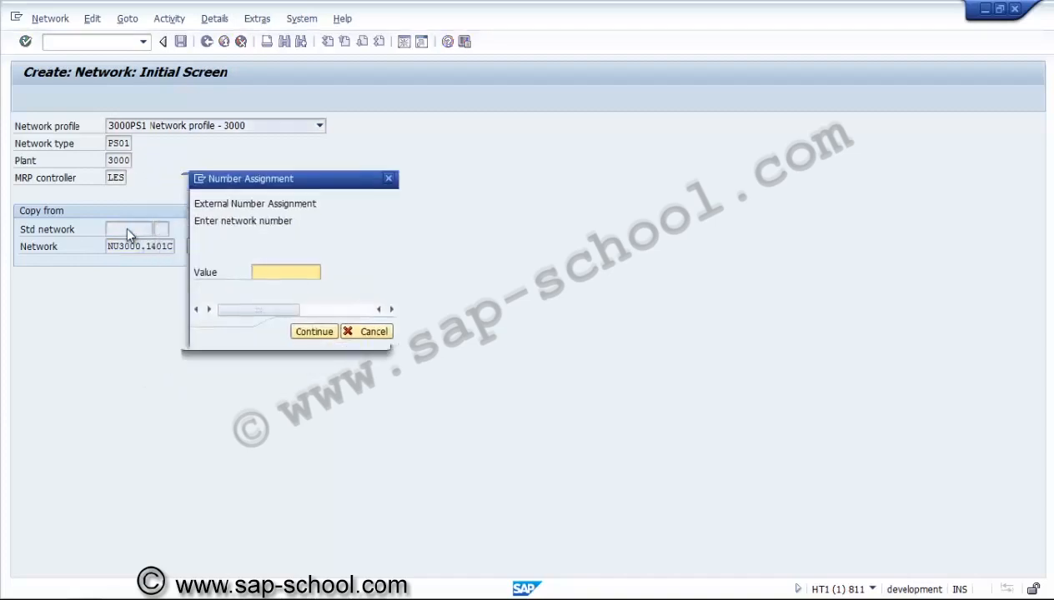
Assign the external network number NU3000.1401E and accept 24.01.2014 as the basic start date
text(1)
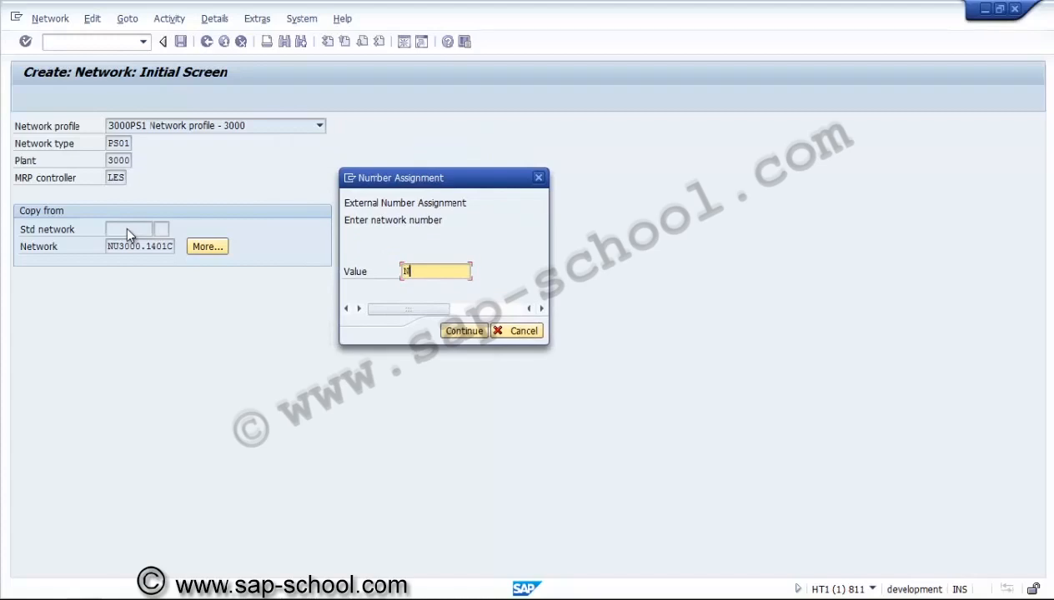
text(U3000.1401E)
key(Tab)
key(Return)
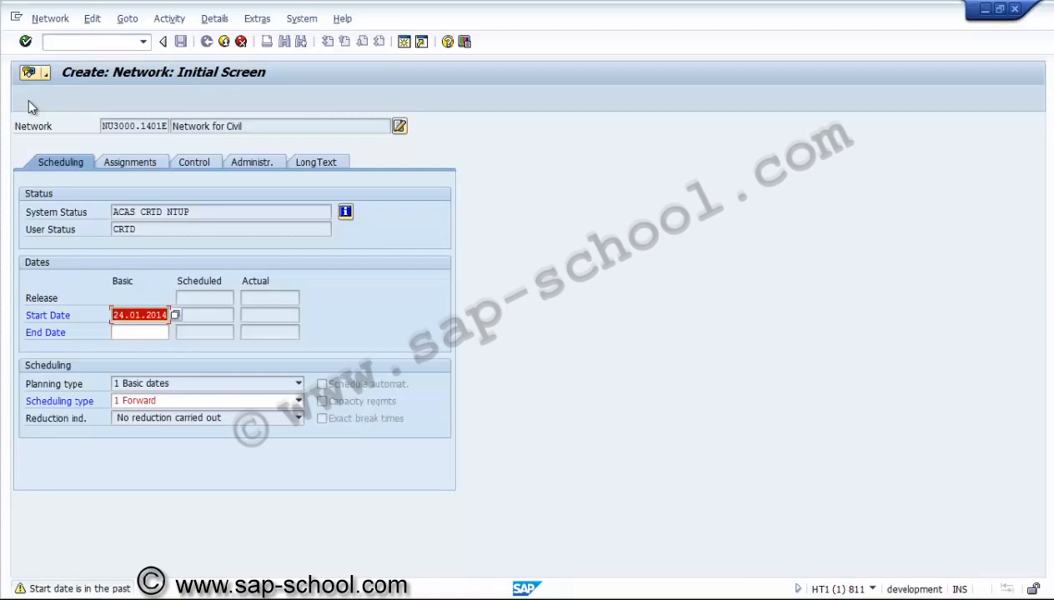
key(Return)
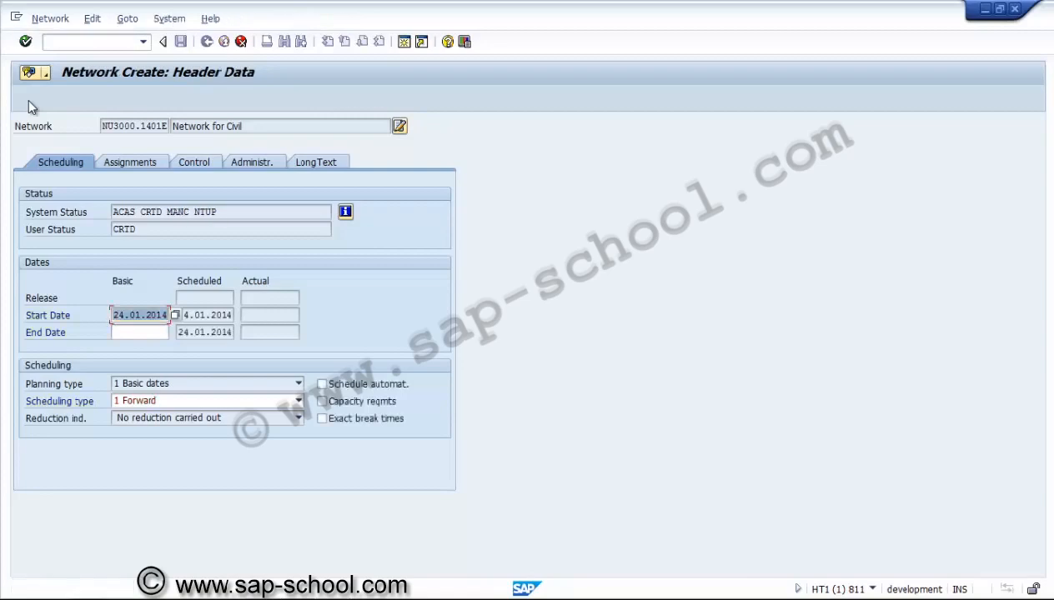
Set the new network's basic end date to 30.09.2014 and confirm the header scheduling data
key(Tab)
text(30.0)
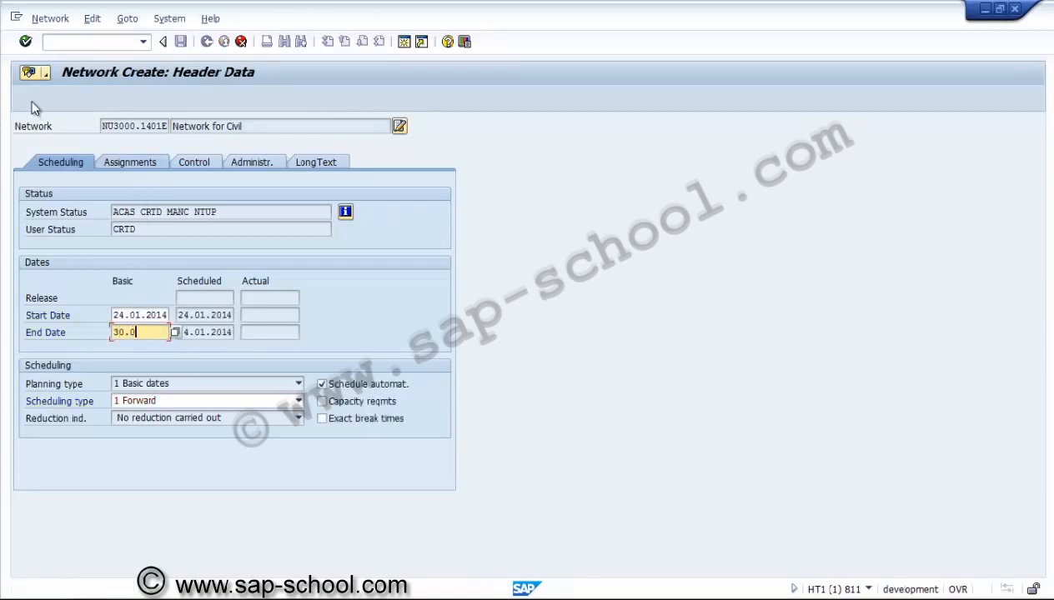
text(9.2014)
key(Return)
key(Return)
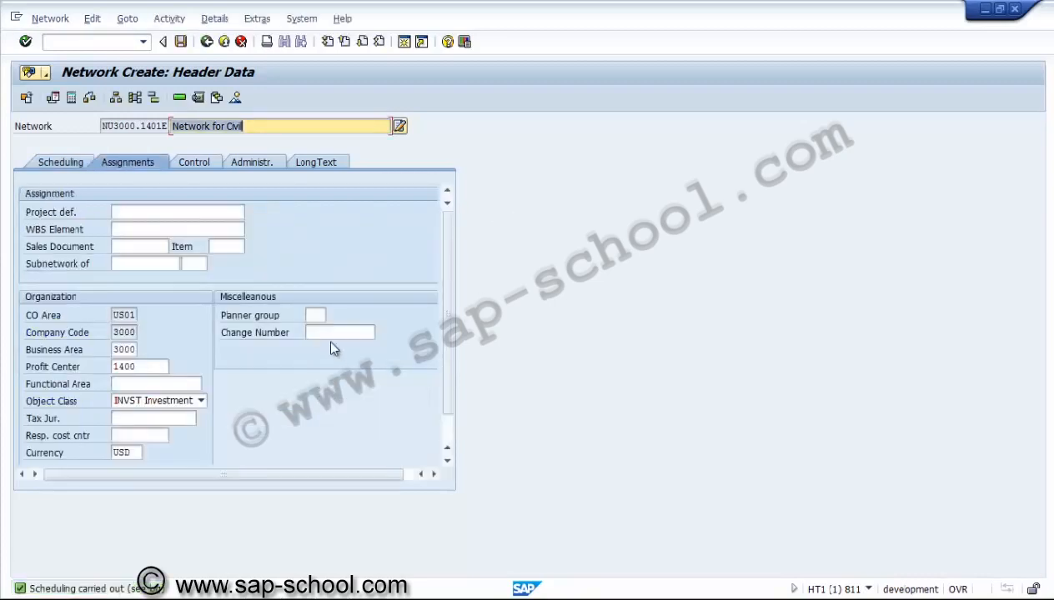
Assign the new network to WBS element U3000.1401.E and copy that element's dates
key(Tab)
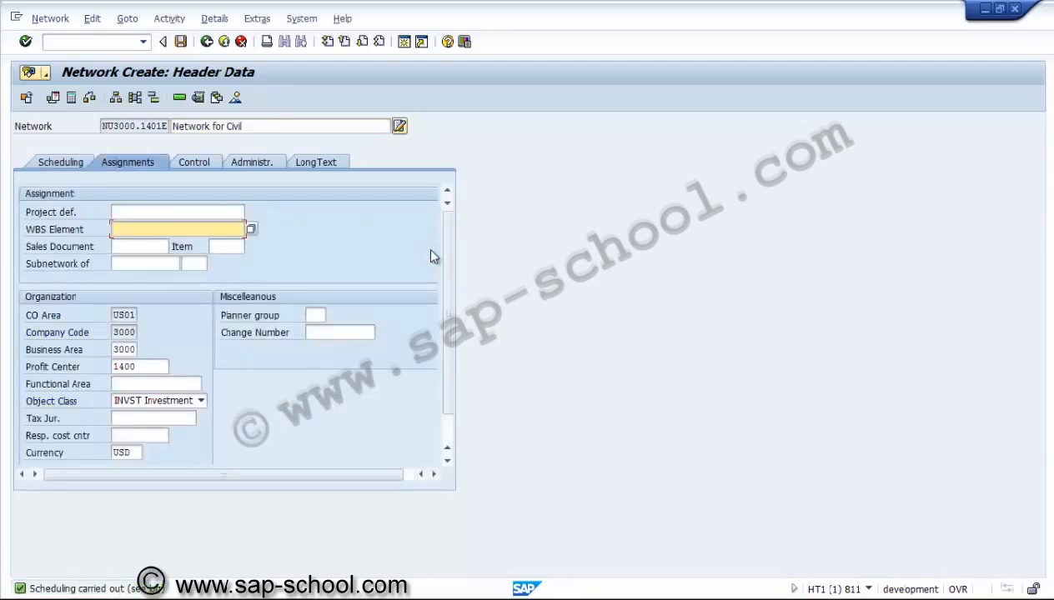
text(U3000.1401.E)
key(Return)
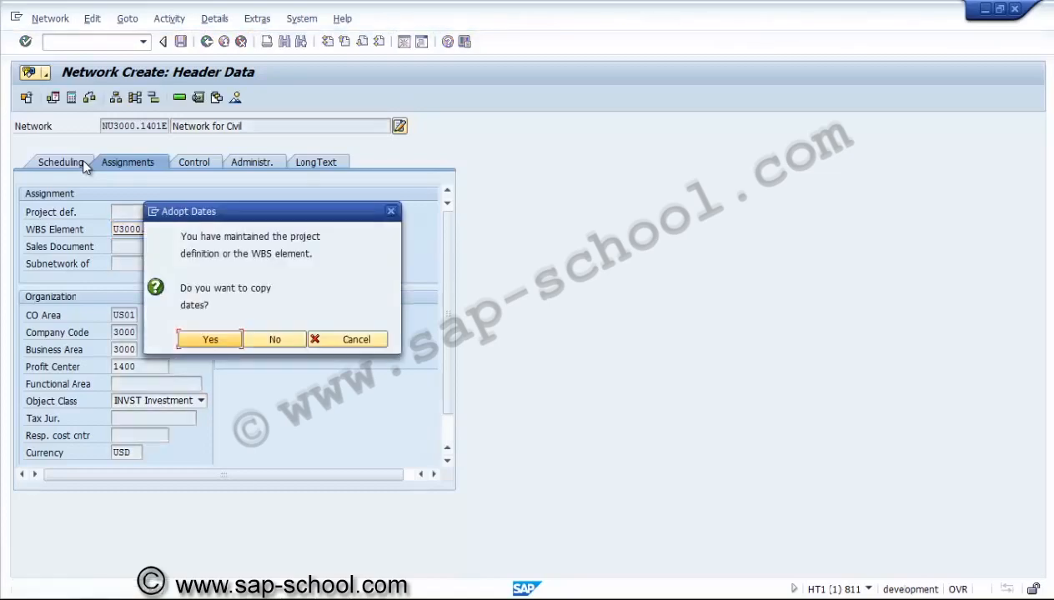
key(Return)
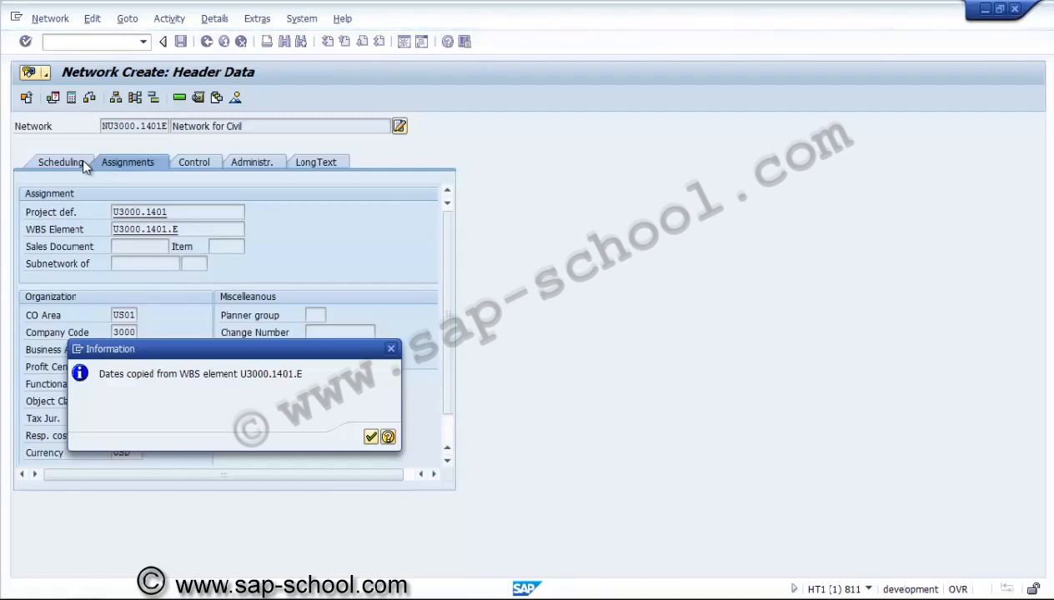
key(Return)
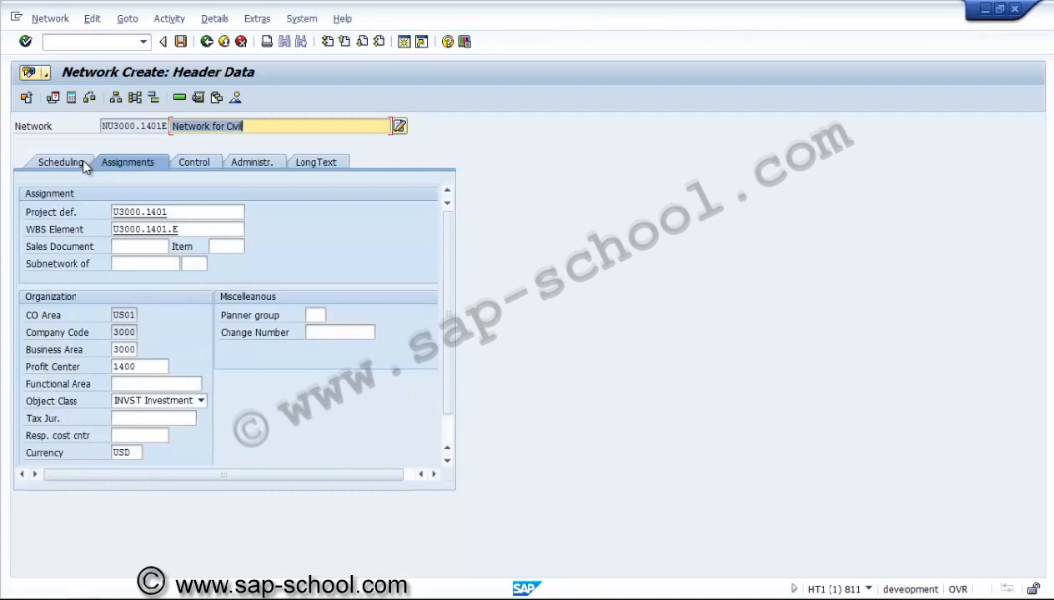
Open the network's activity overview and change the description of activity 0010 to "Equipment shifting"
key(F5)
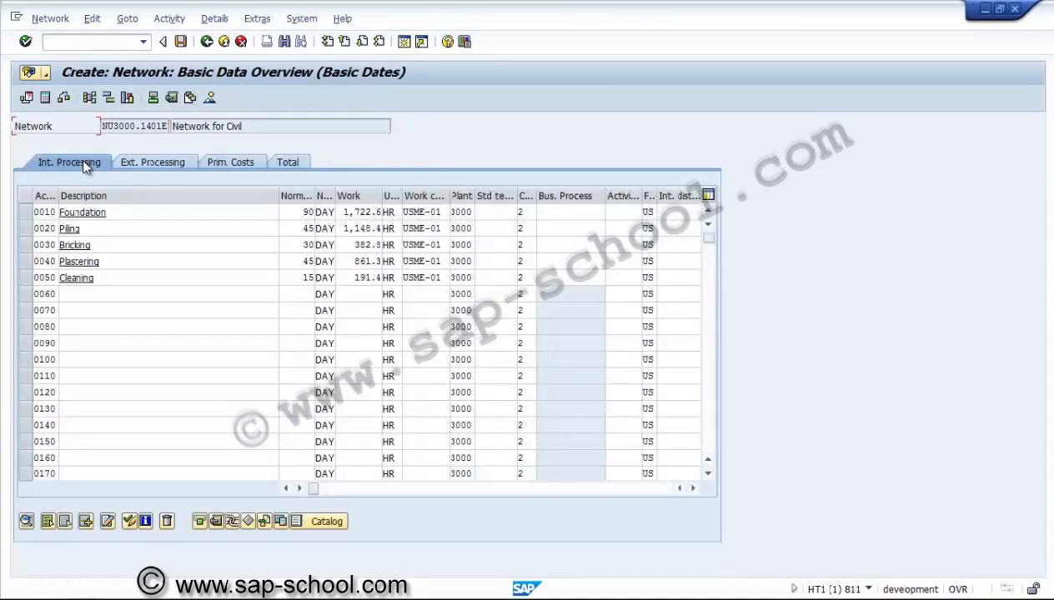
key(Tab)
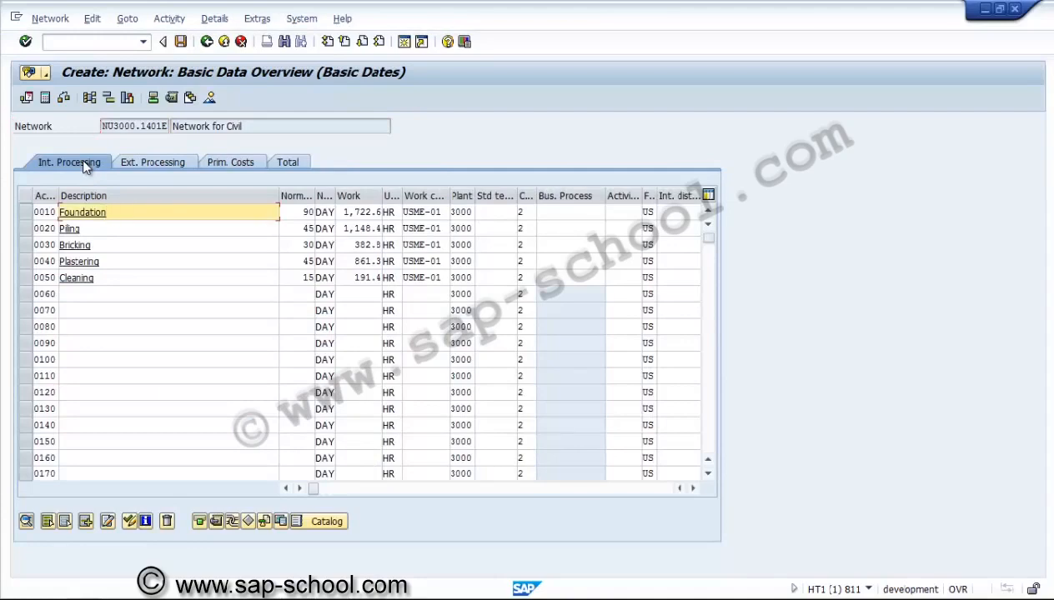
key(BackSpace)
key(BackSpace)
key(BackSpace)
key(BackSpace)
key(BackSpace)
key(BackSpace)
key(BackSpace)
key(BackSpace)
key(BackSpace)
key(BackSpace)
text(eQY)
key(BackSpace)
key(BackSpace)
key(BackSpace)
text(Equipment shifting)
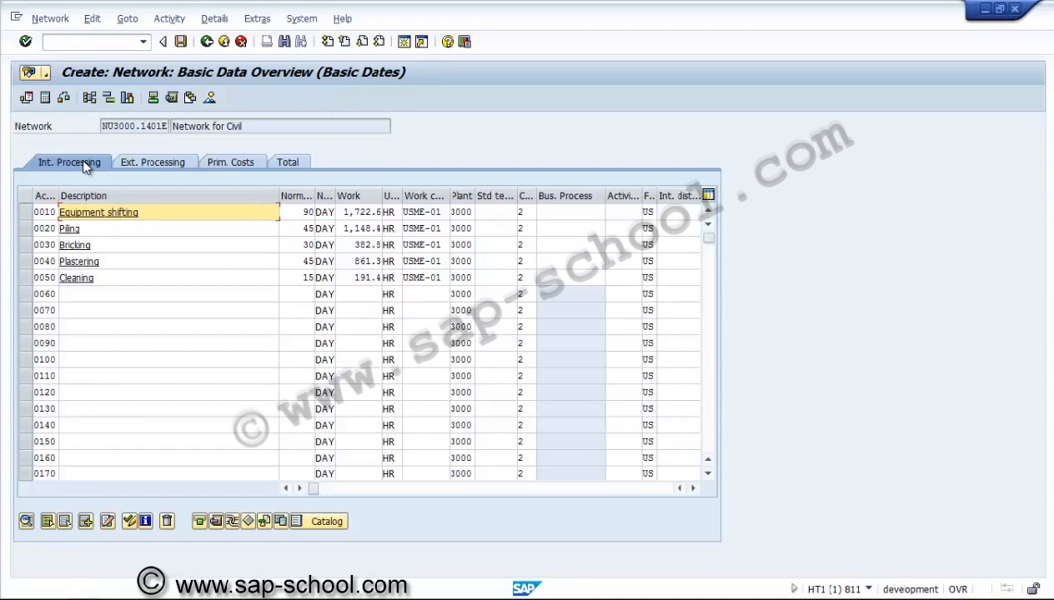
Change the description of activity 0020 to "Equipment assembling"
key(Down)
key(BackSpace)
key(BackSpace)
key(BackSpace)
key(BackSpace)
key(BackSpace)
key(BackSpace)
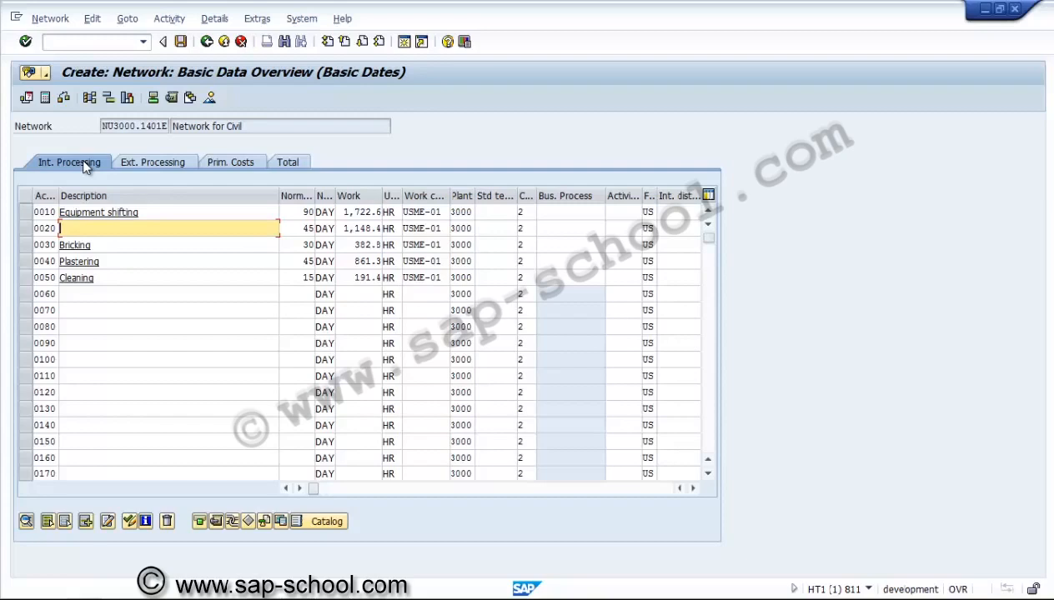
text(Equipment assembling)
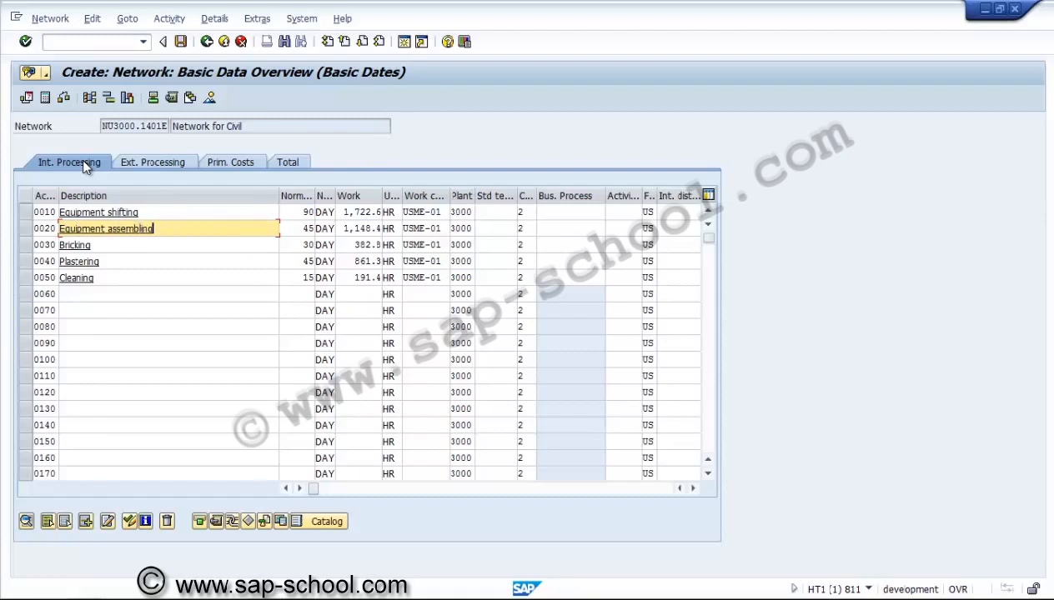
Change the description of activity 0030 to "Equipment erection"
key(Down)
key(BackSpace)
key(BackSpace)
key(BackSpace)
key(BackSpace)
key(BackSpace)
key(BackSpace)
key(BackSpace)
key(BackSpace)
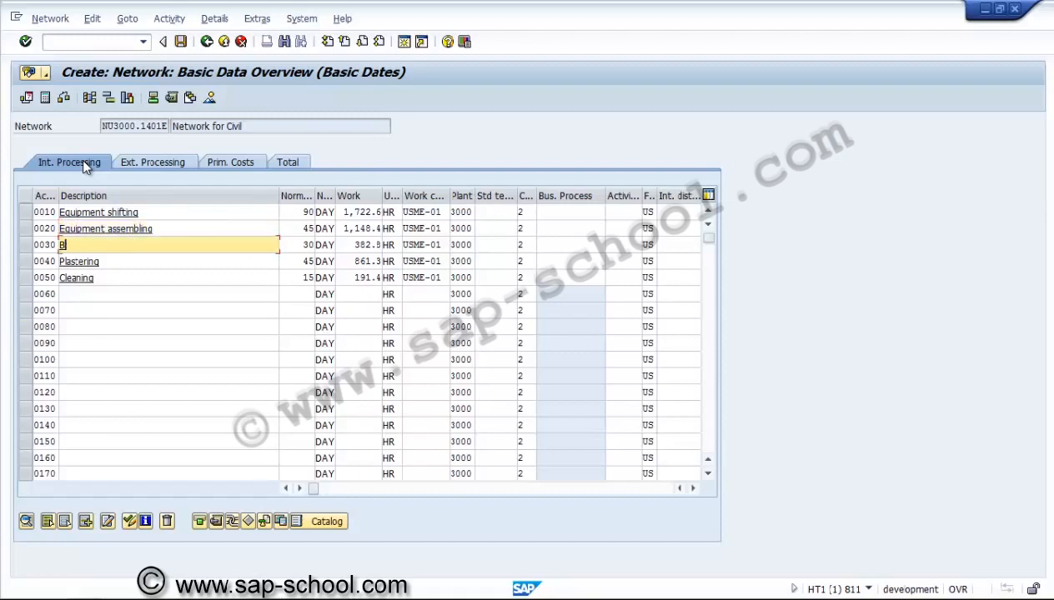
text(Equipment erecftion)
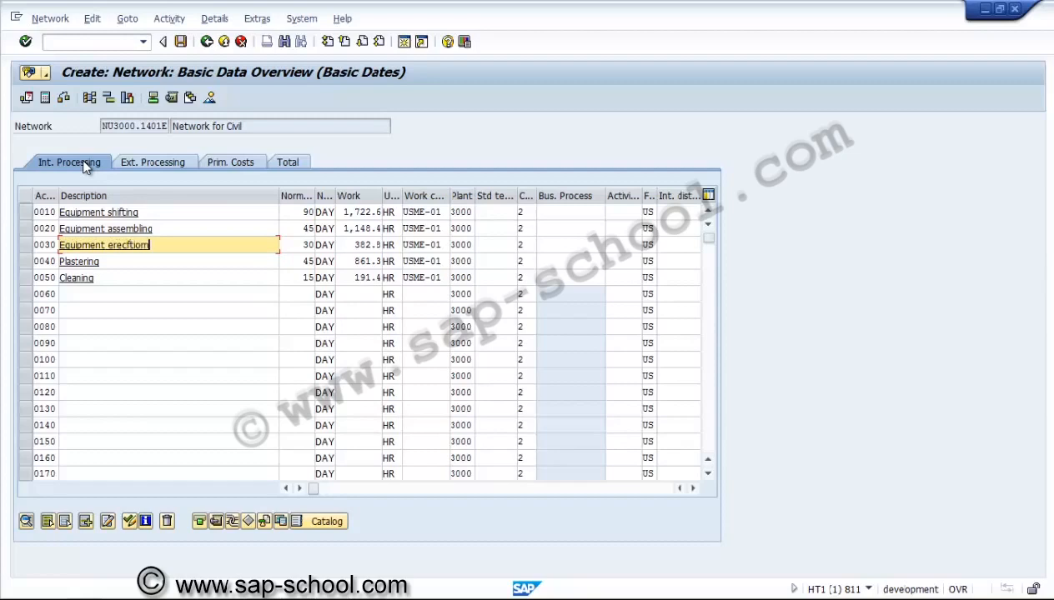
key(BackSpace)
key(BackSpace)
key(BackSpace)
key(BackSpace)
key(BackSpace)
text(tion)
Change the description of activity 0040 to "Commissioning"
key(Down)
key(BackSpace)
key(BackSpace)
key(BackSpace)
key(BackSpace)
key(BackSpace)
key(BackSpace)
key(BackSpace)
key(BackSpace)
key(BackSpace)
key(BackSpace)
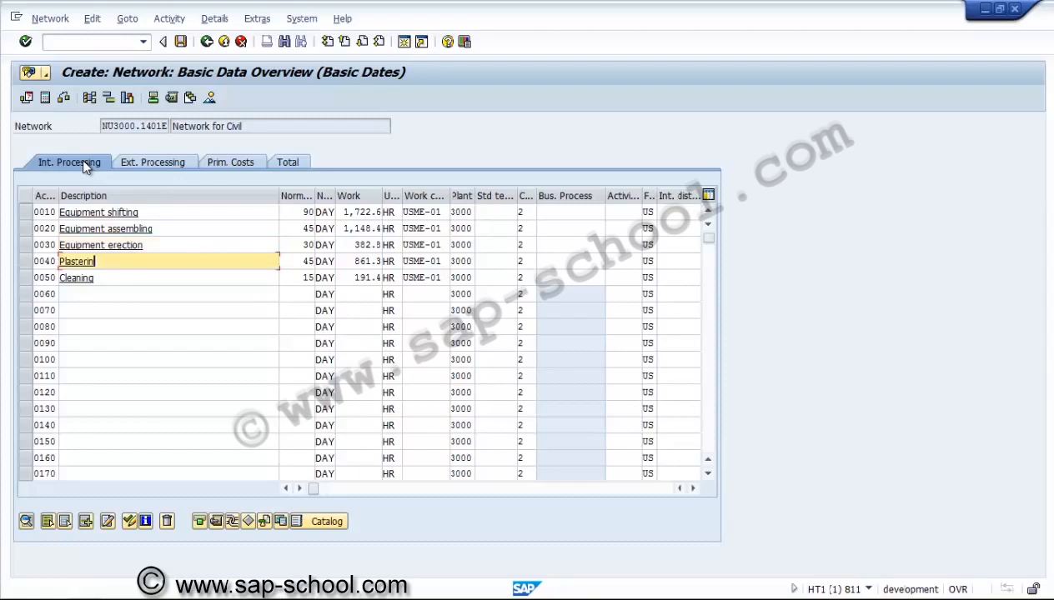
text(Commissioning)
key(Down)
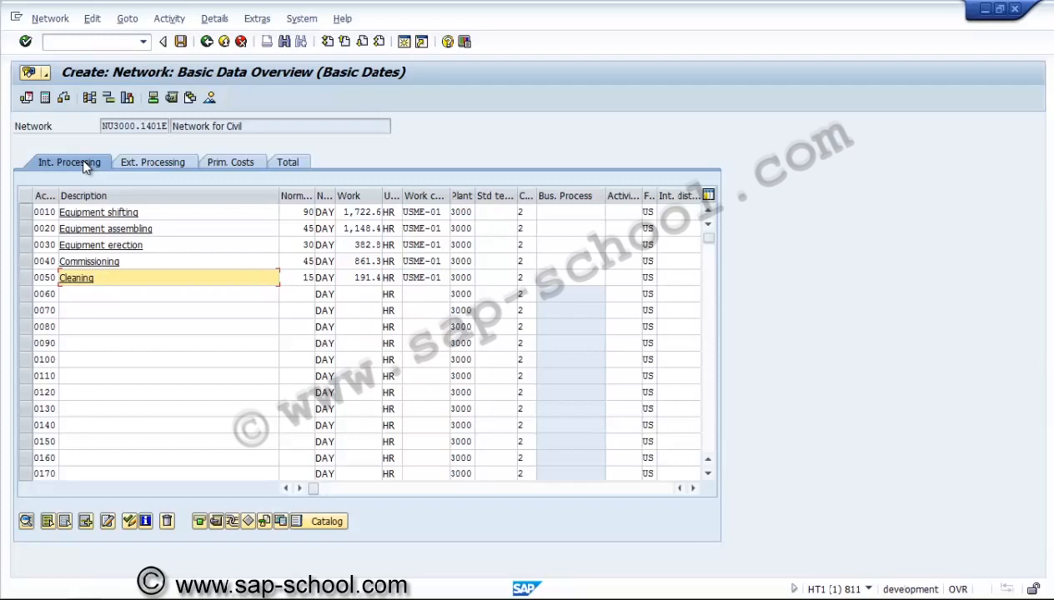
Set the normal duration of Equipment shifting to 30 days and of Equipment assembling to 15 days
key(Return)
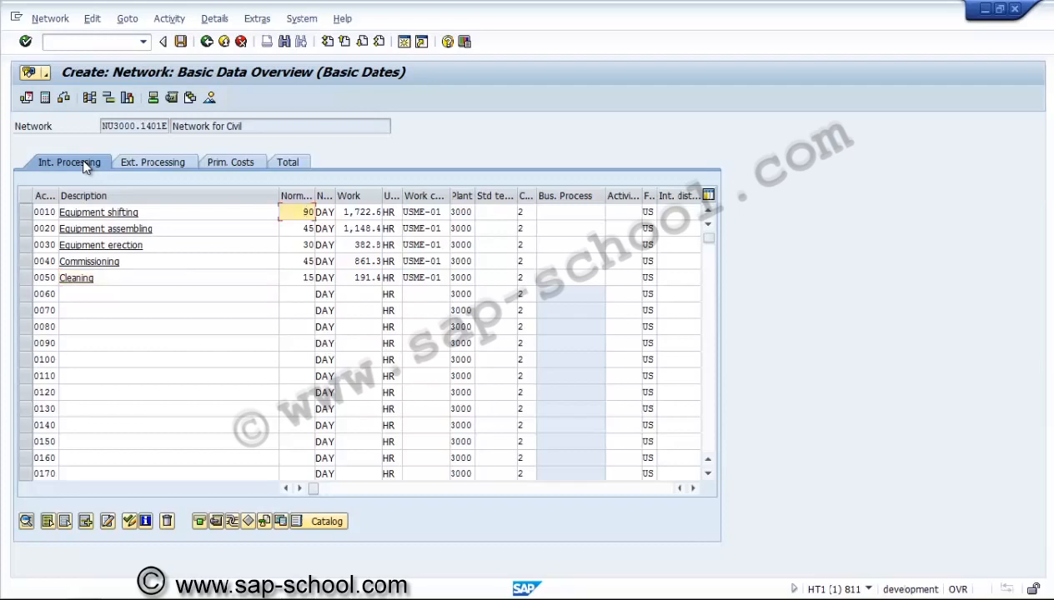
text(30)
key(Down)
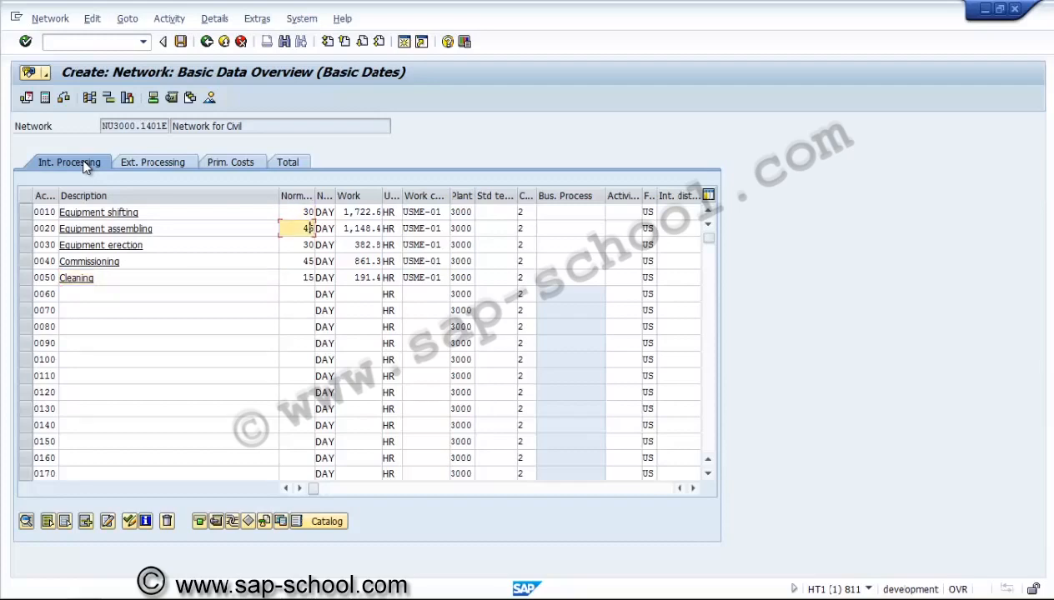
text(15)
key(Down)
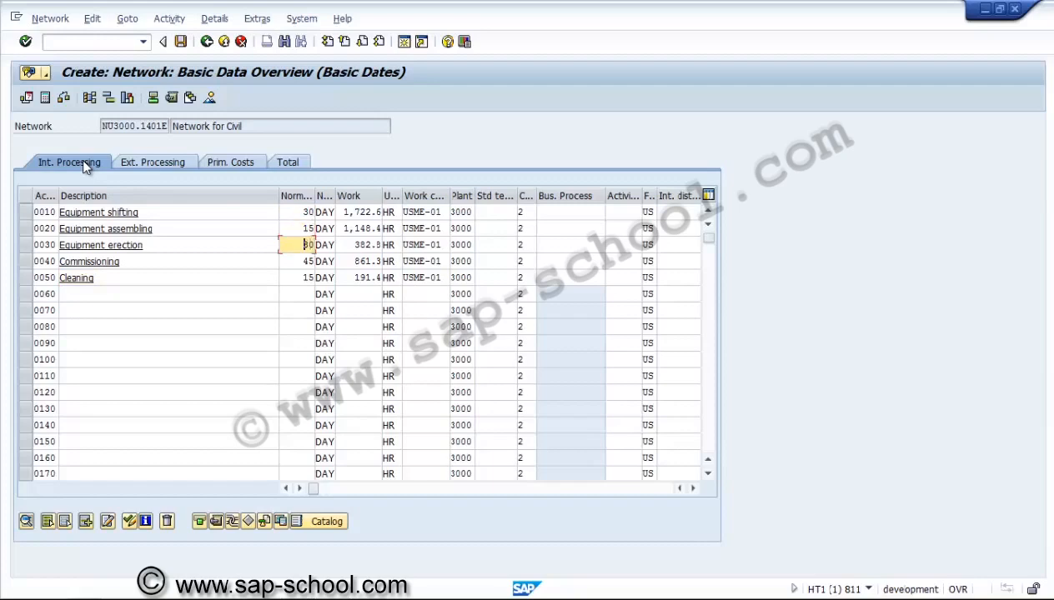
Set the normal durations to 10 days for Equipment shifting, 45 for Equipment erection and 30 for Commissioning, and save the network
key(Up)
key(Up)
text(10)
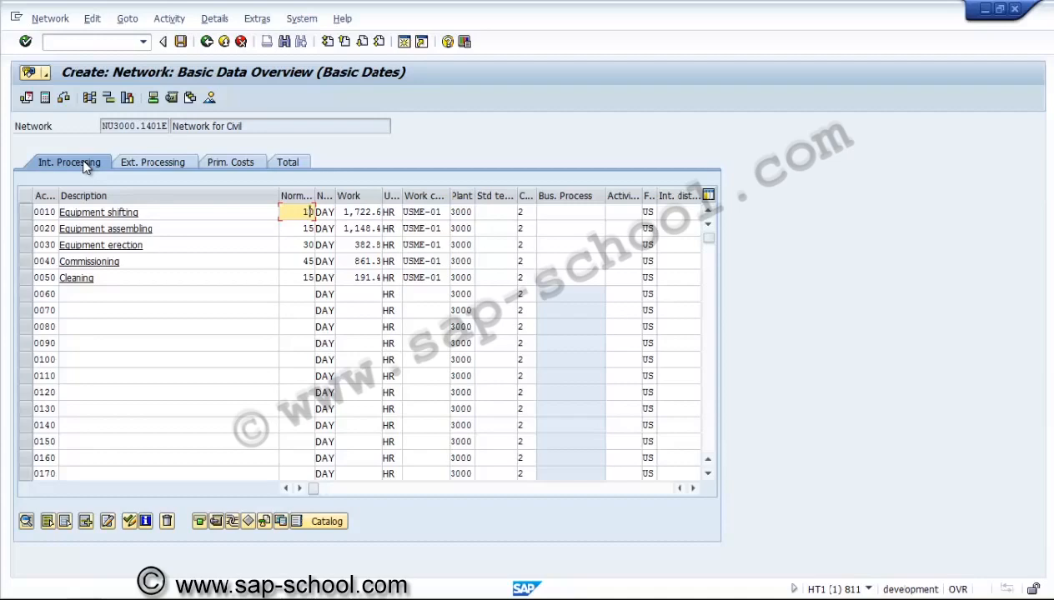
key(Down)
key(Down)
key(Home)
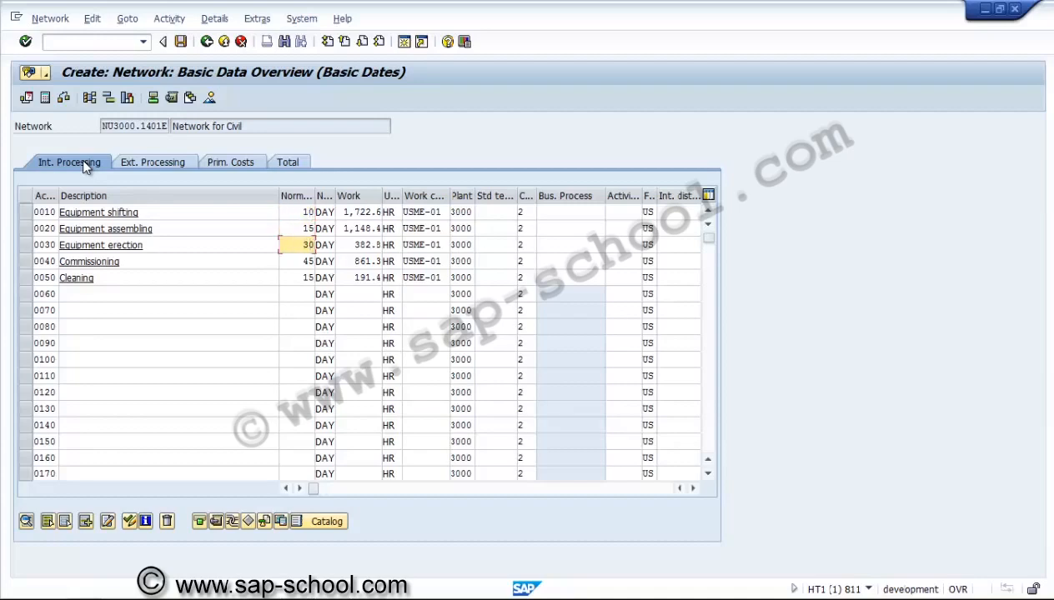
text(45)
key(Down)
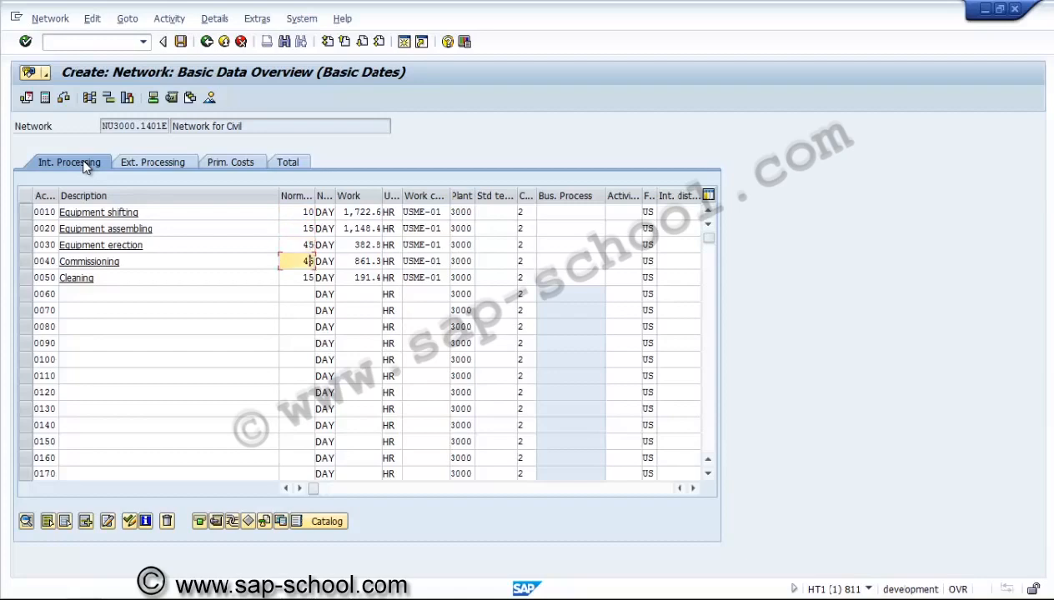
key(Home)
text(30)
key(Return)
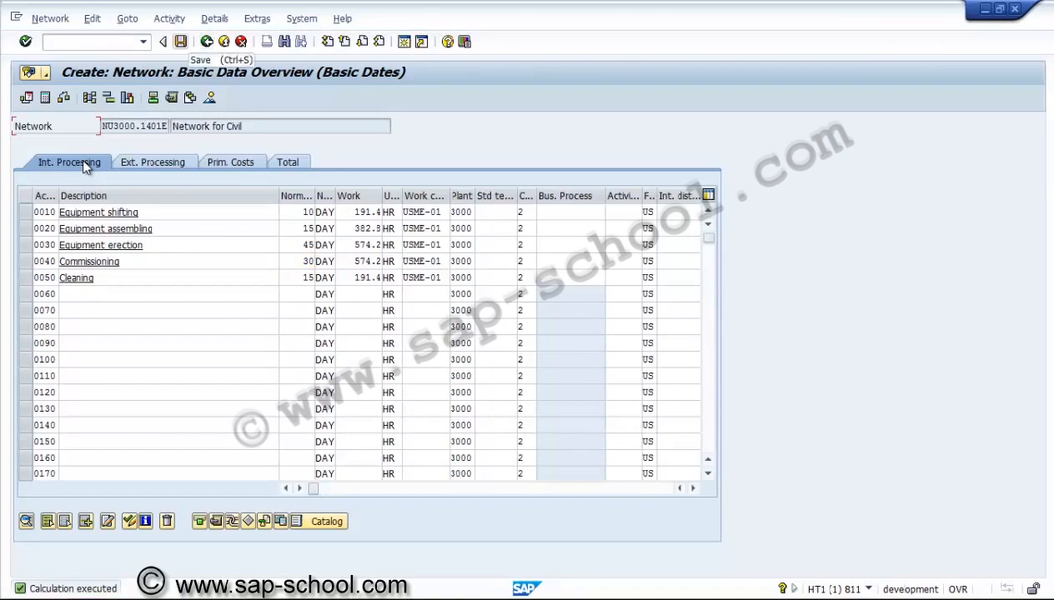
key(ctrl+s)
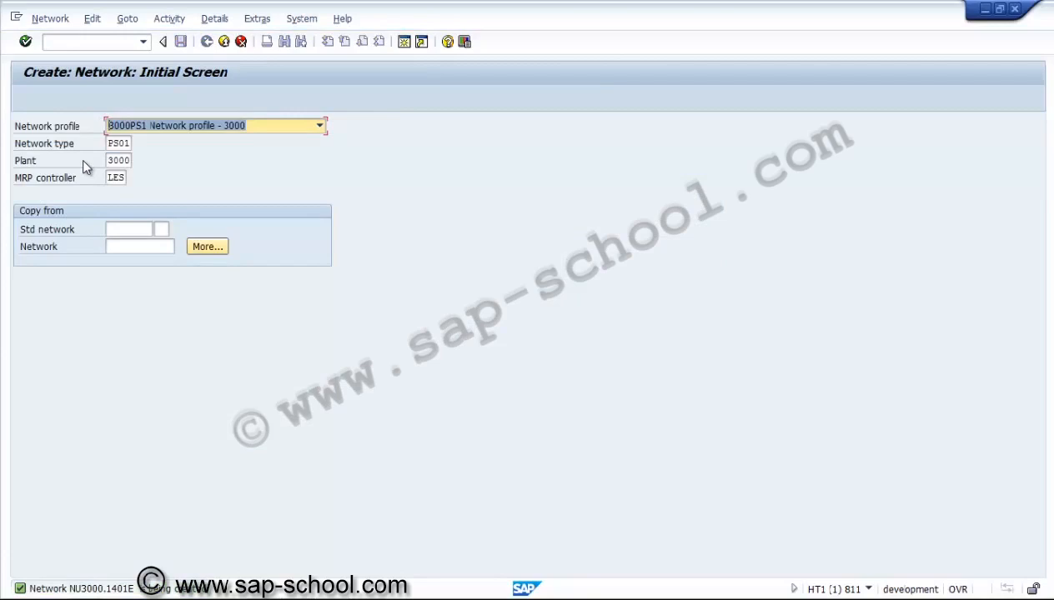
Leave network creation and open the Project Builder (CJ20N) from the Project System area
click(223, 41)
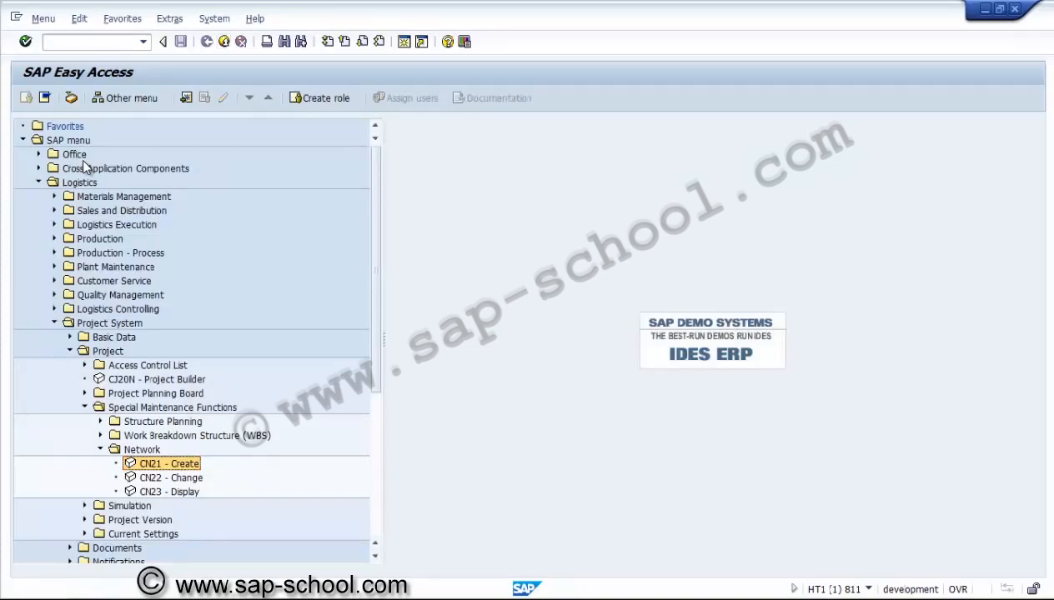
click(100, 449)
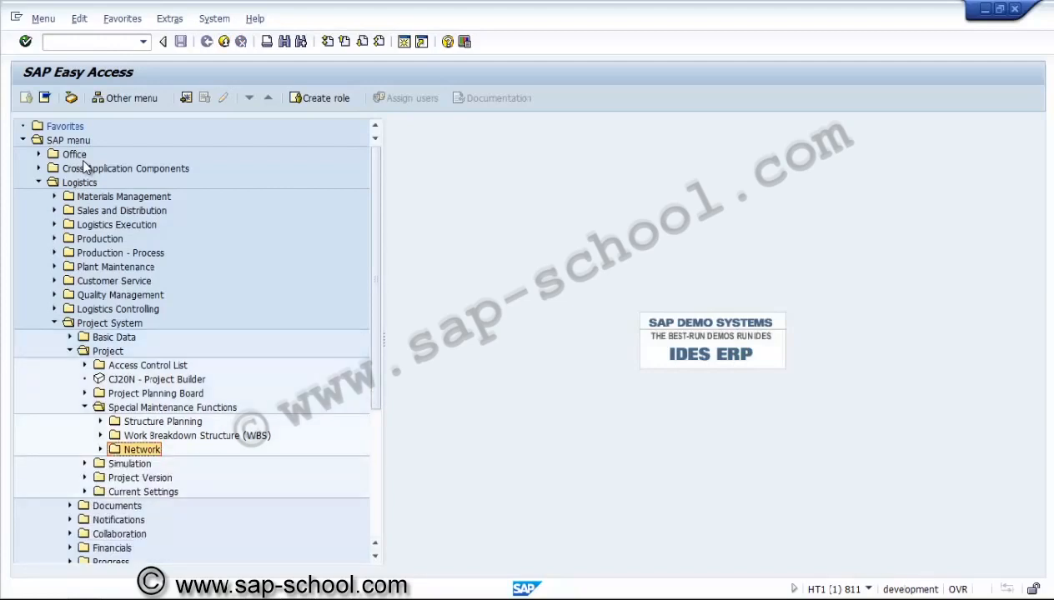
click(101, 421)
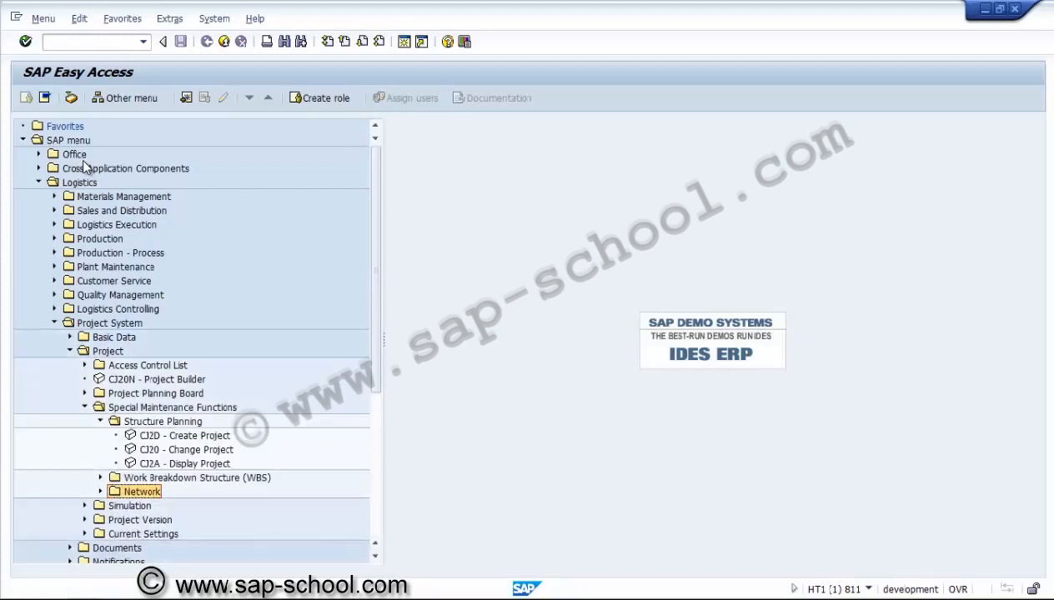
click(101, 421)
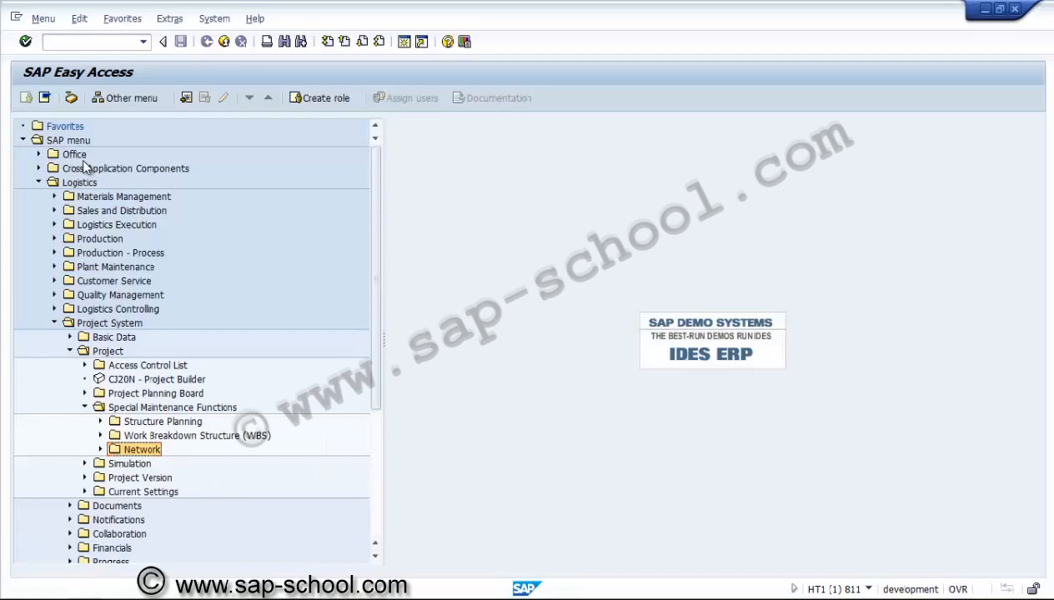
click(100, 435)
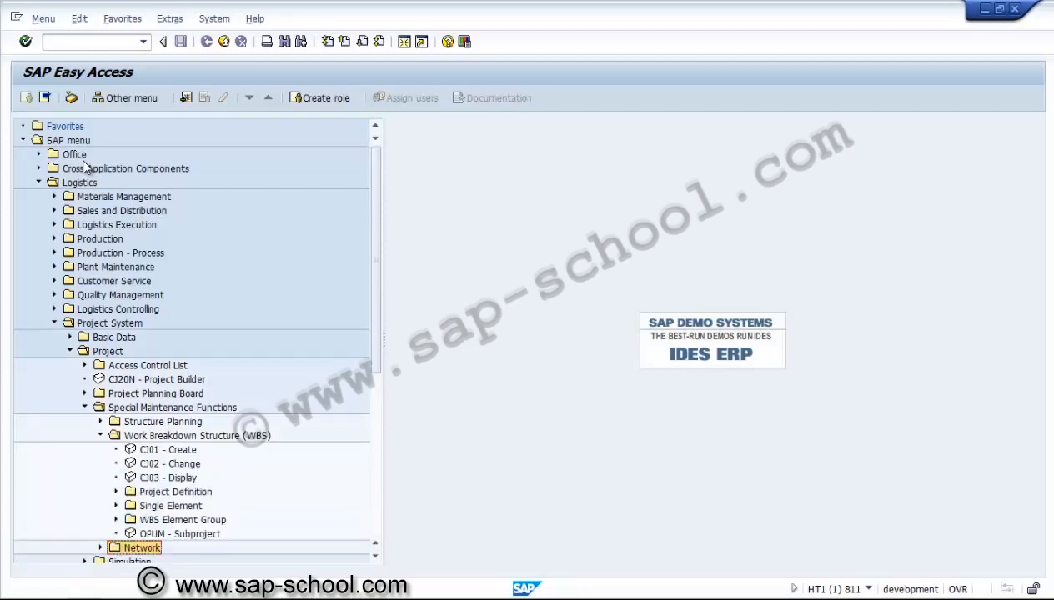
scroll(87, 167, down, 2)
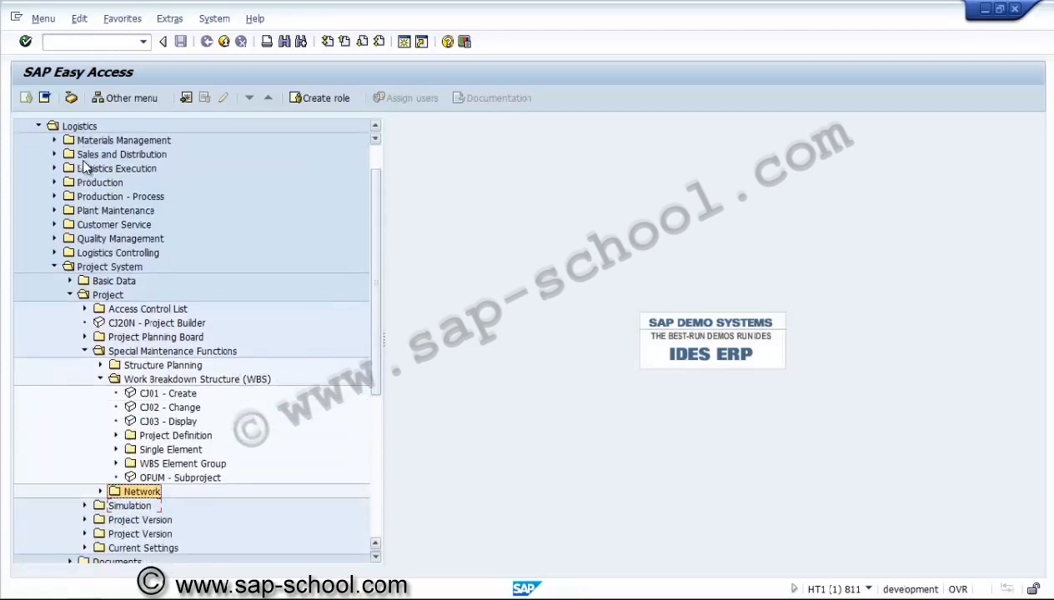
scroll(87, 166, down, 3)
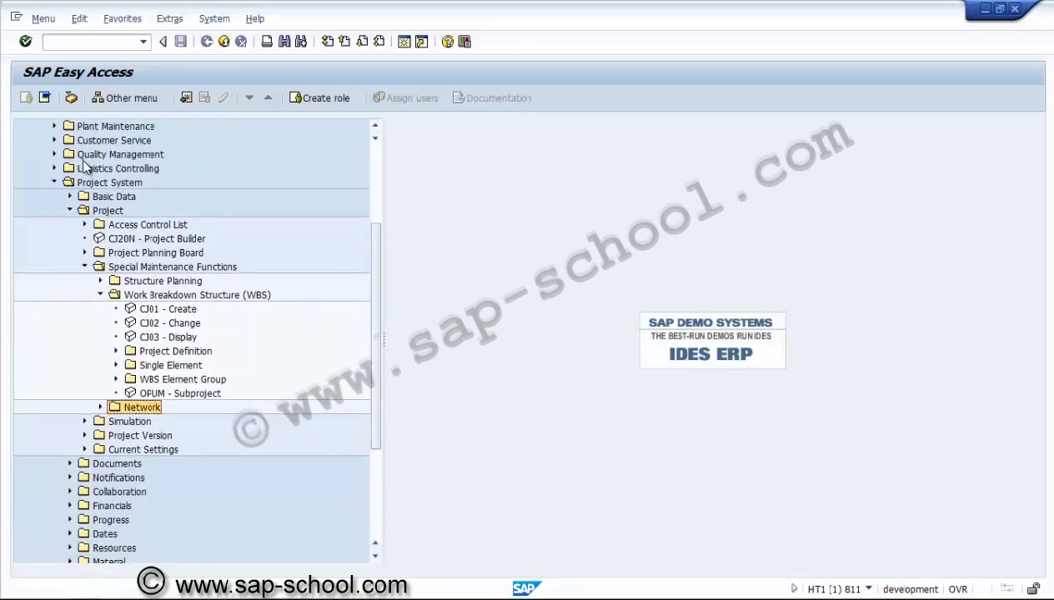
double_click(157, 238)
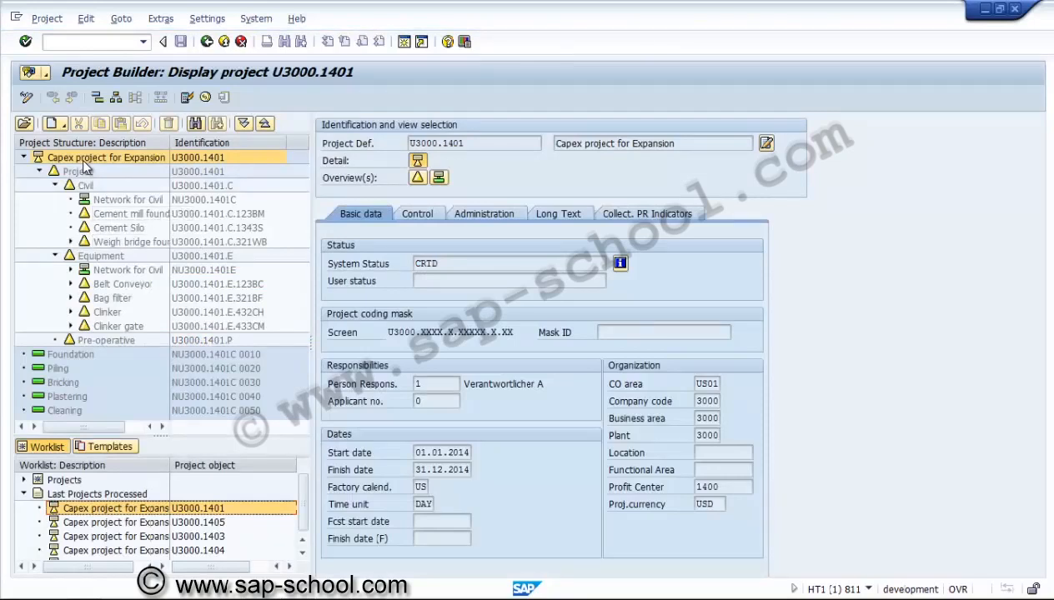
Review the Civil and Equipment networks and the Foundation activity, and reopen project U3000.1401
double_click(127, 200)
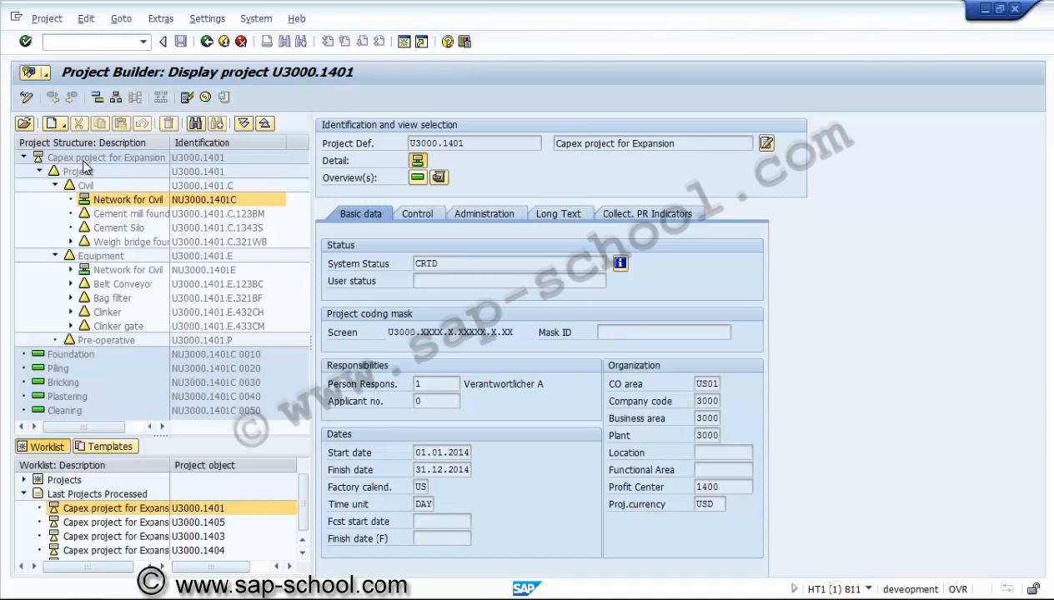
double_click(127, 271)
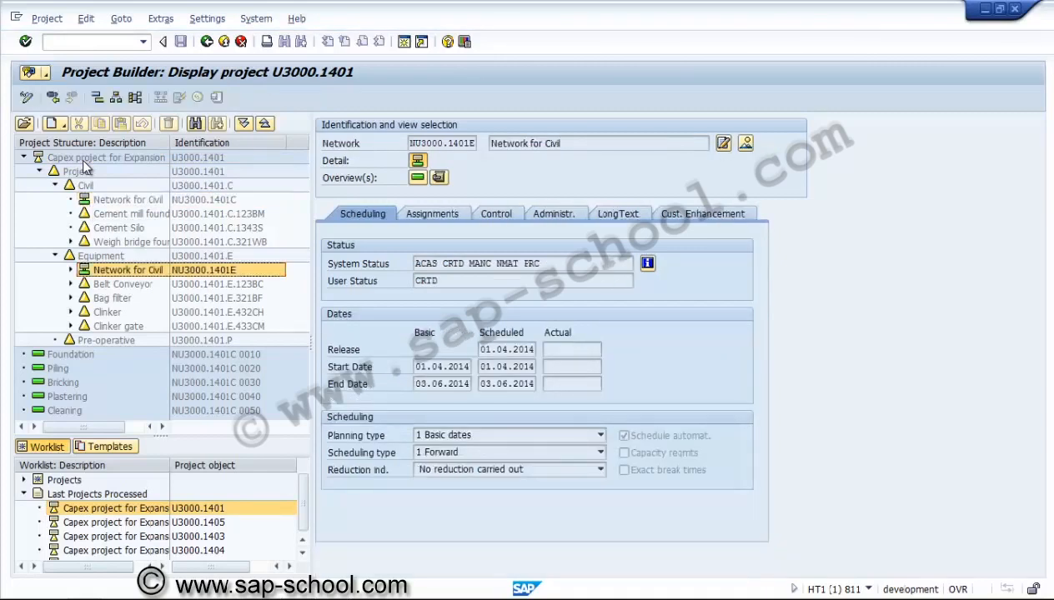
double_click(71, 354)
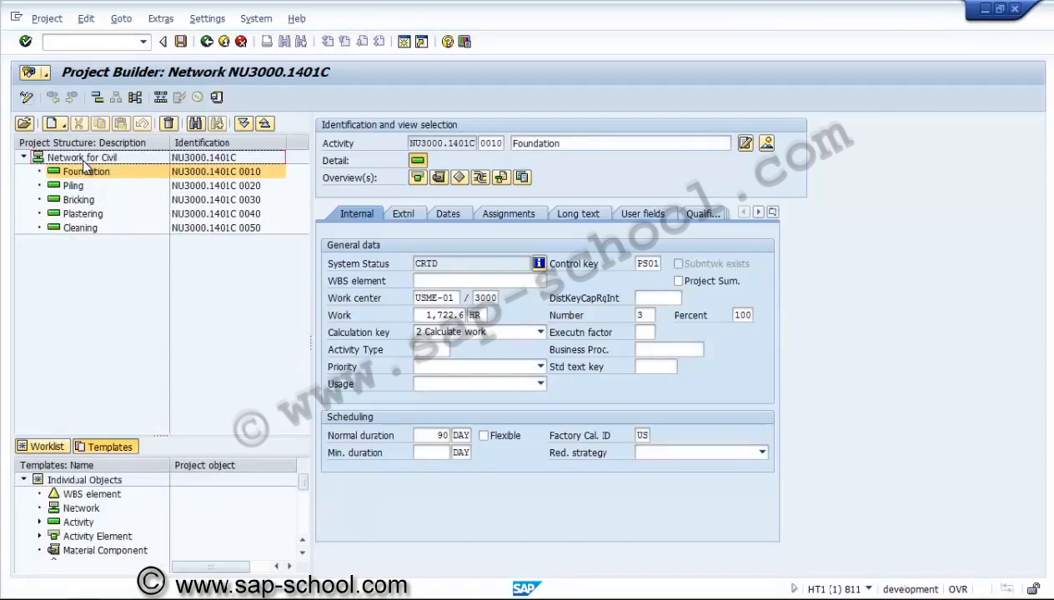
click(83, 158)
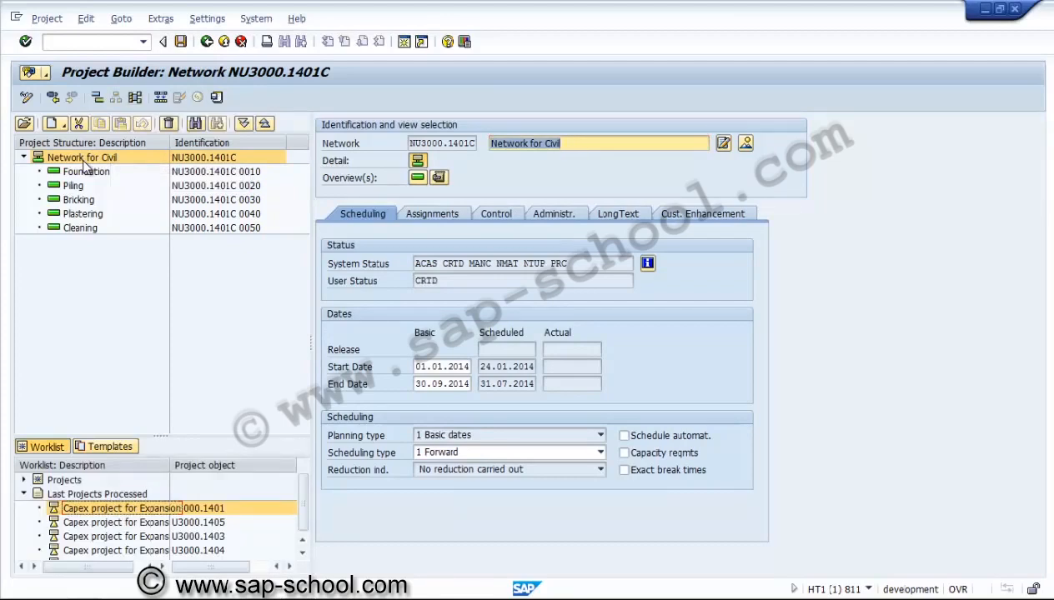
double_click(83, 161)
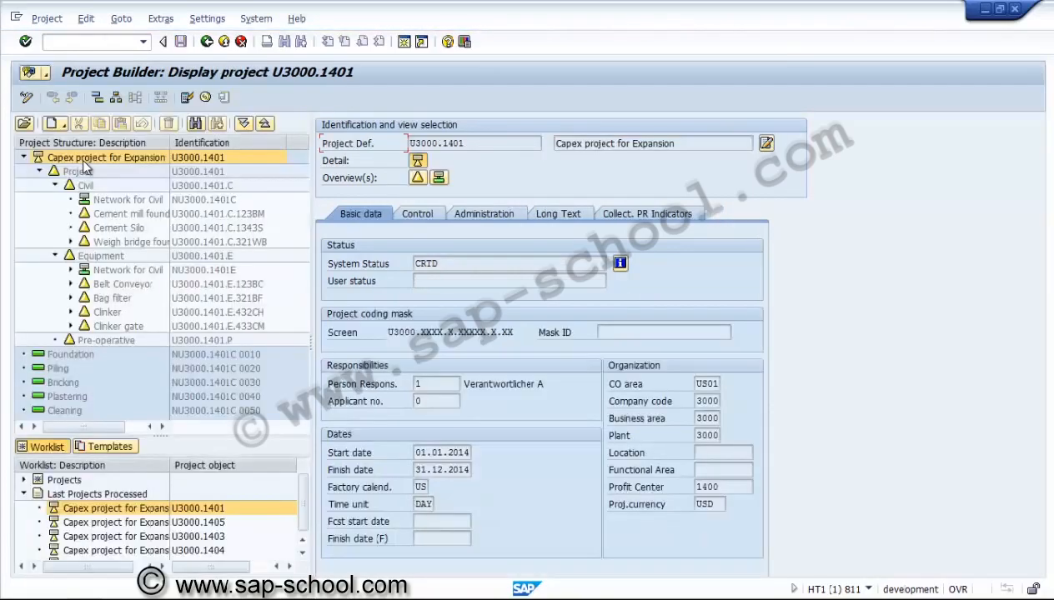
Put project U3000.1401 in change mode and try to assign the Foundation activity to WBS element U3000.1401.C.123BM, reading the error details
key(ctrl+F1)
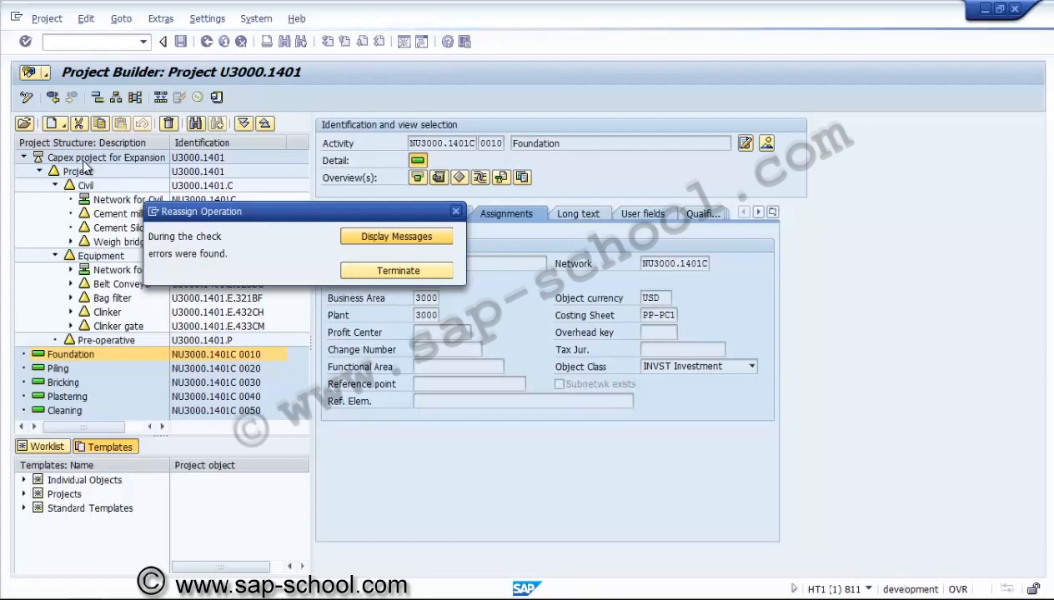
key(Return)
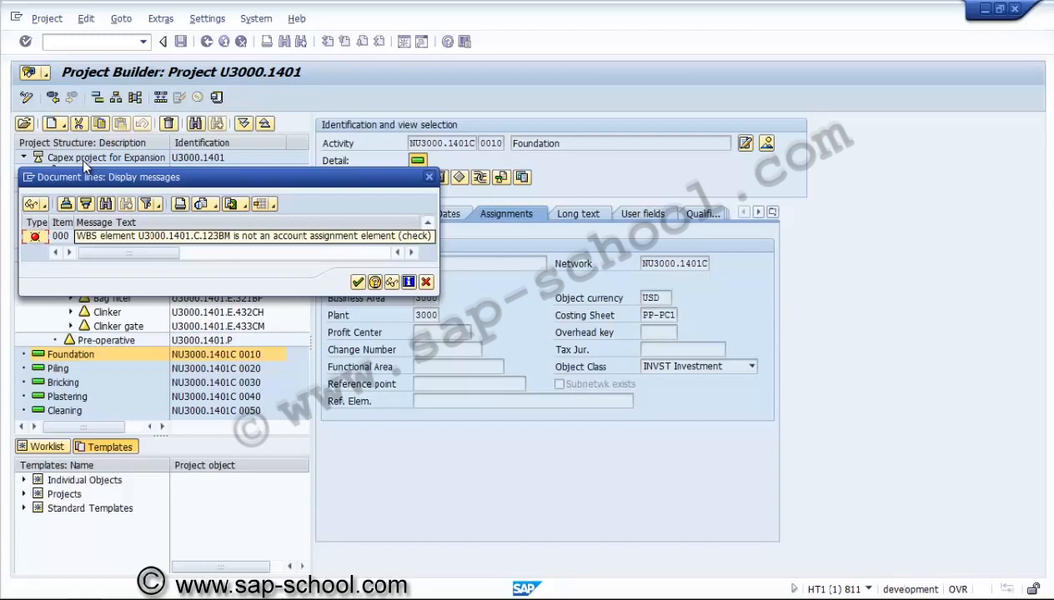
key(Return)
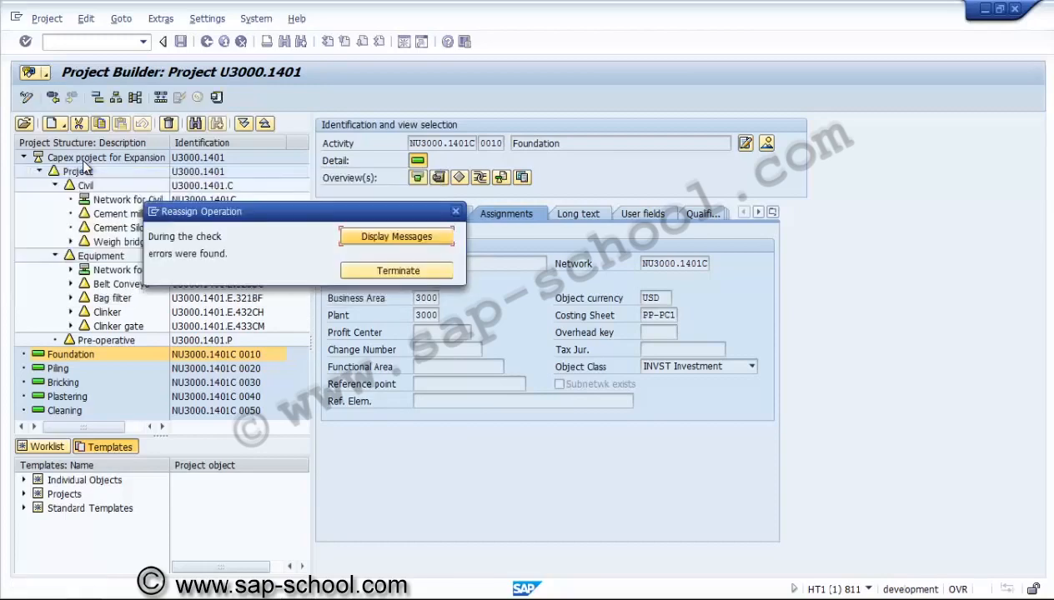
key(Tab)
key(Return)
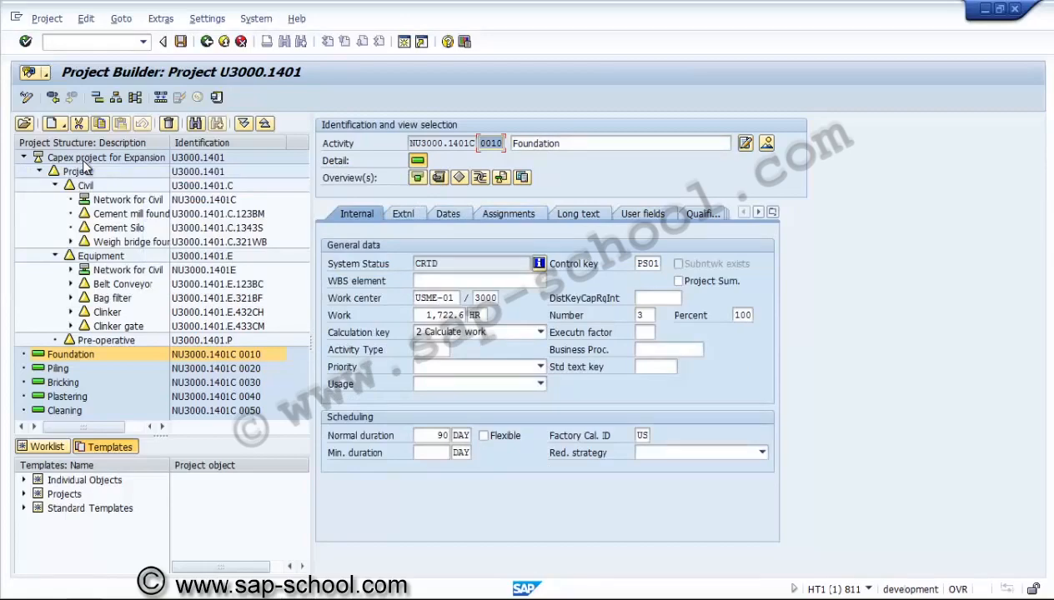
Display the project's WBS element overview and expand U3000.1401.C.321WB to check which elements allow account assignment
click(84, 163)
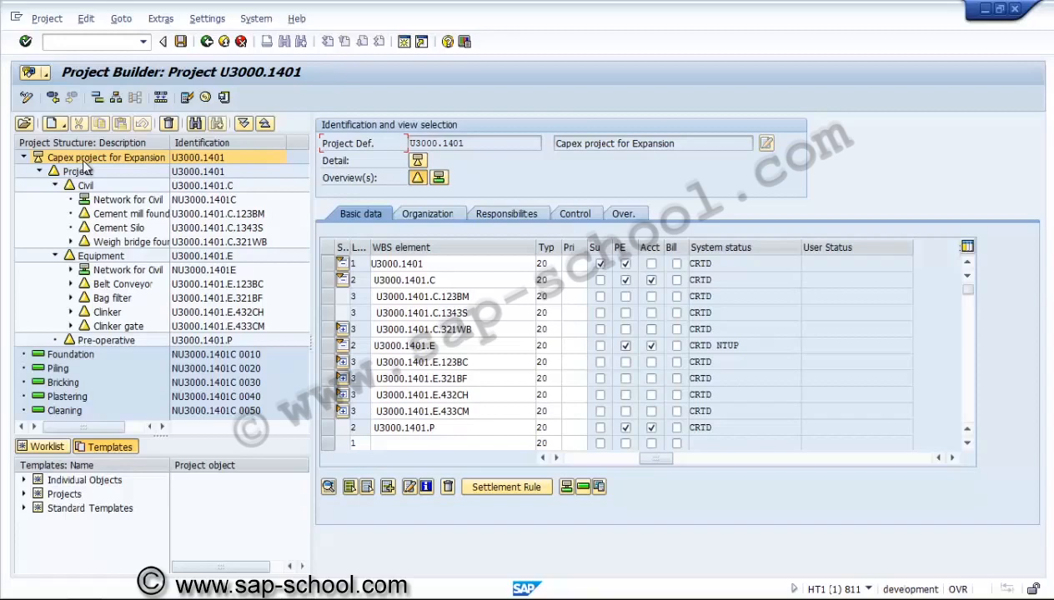
click(343, 329)
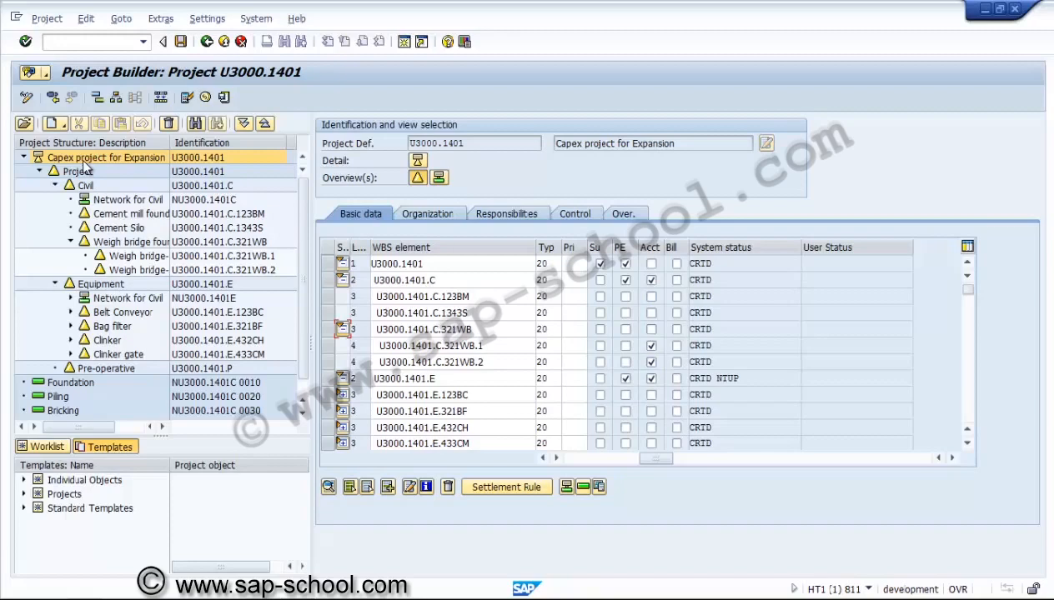
click(83, 162)
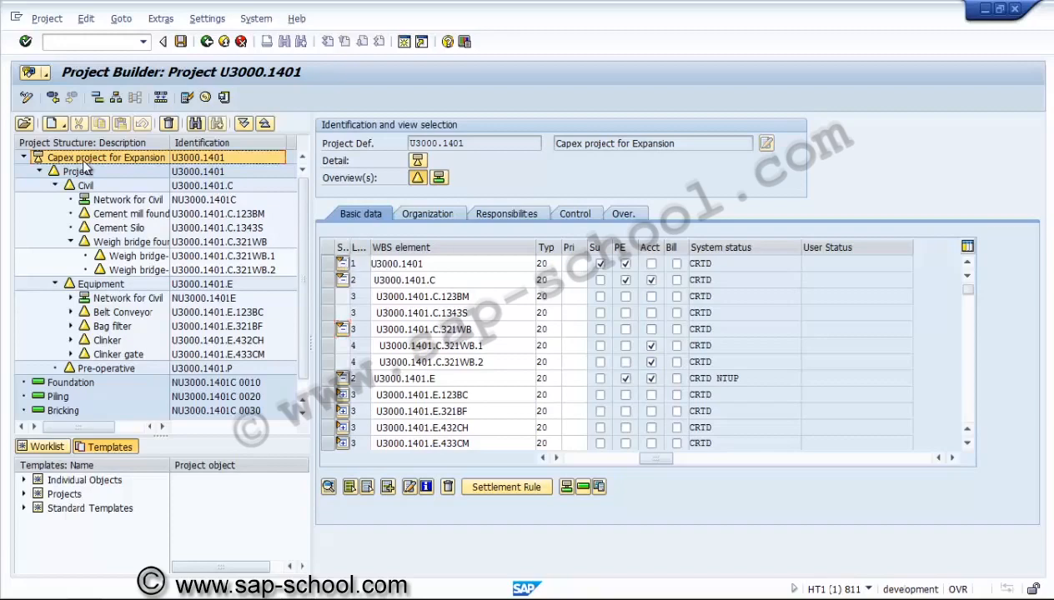
Assign the Foundation activity to the Weigh bridge-1 foundation WBS element and check its WBS element entry
scroll(86, 167, down, 1)
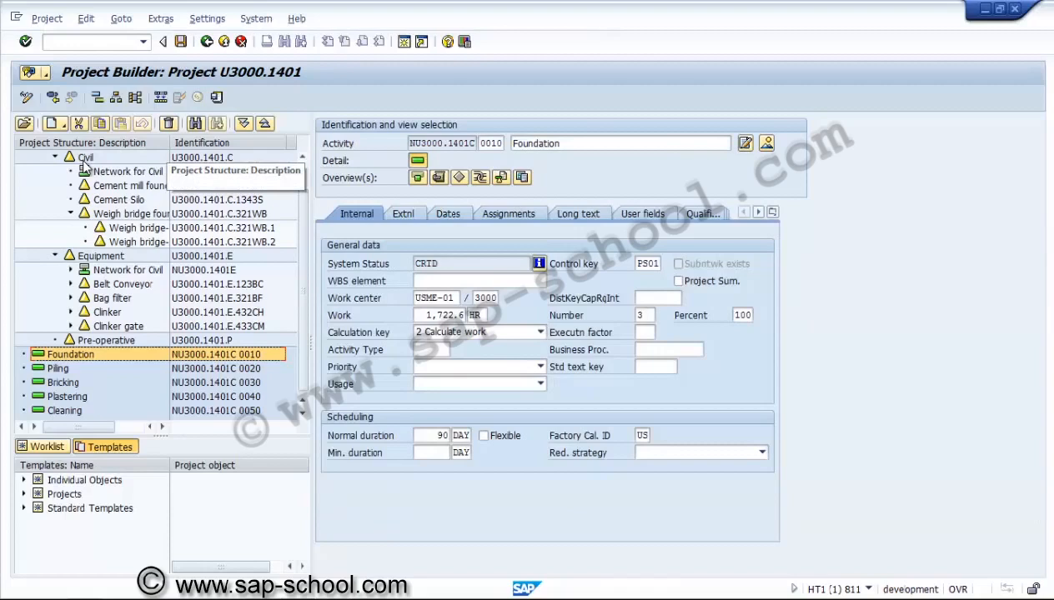
scroll(86, 167, up, 1)
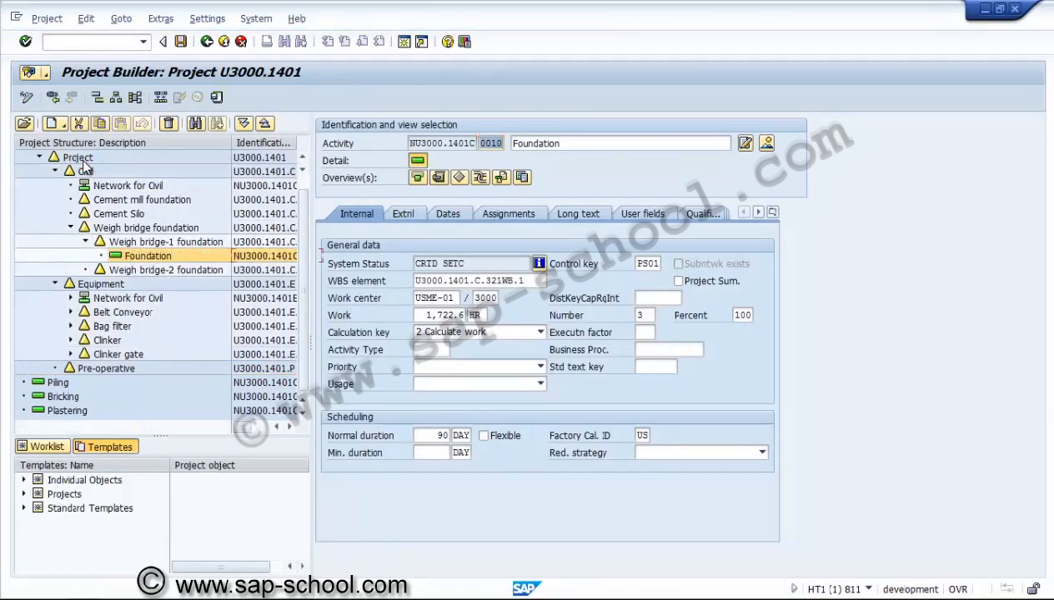
click(518, 281)
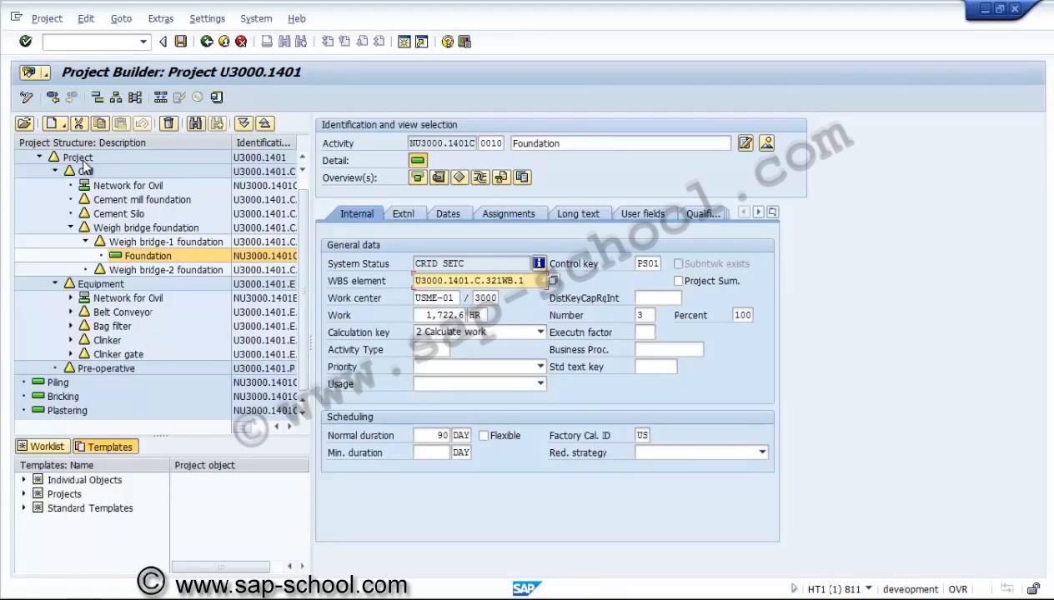
Assign the Piling and Plastering activities to Weigh bridge-2 foundation and the Bricking activity to Weigh bridge-1 foundation
click(59, 383)
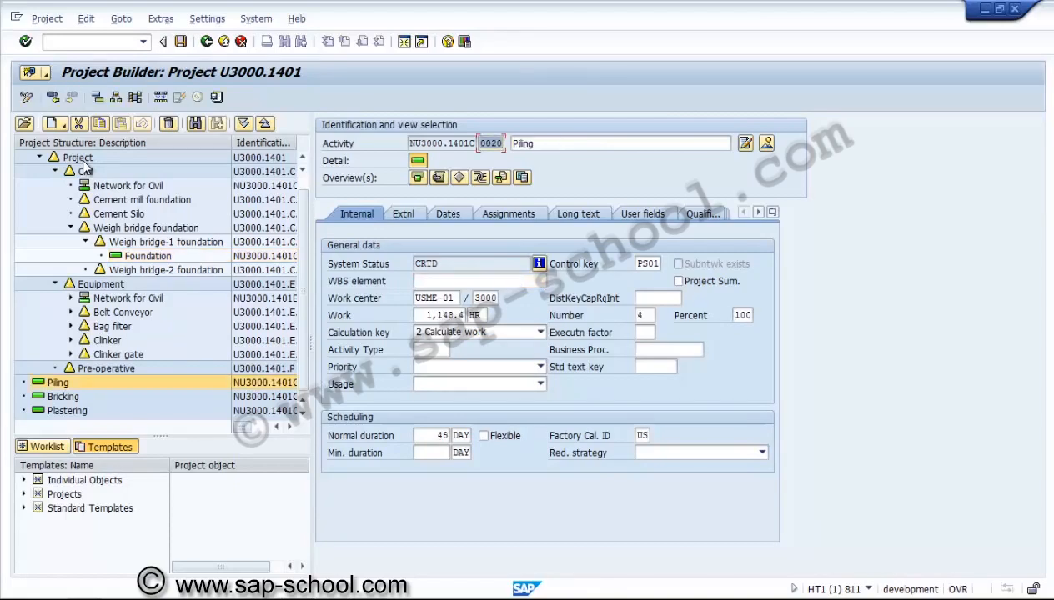
drag(58, 383, 159, 270)
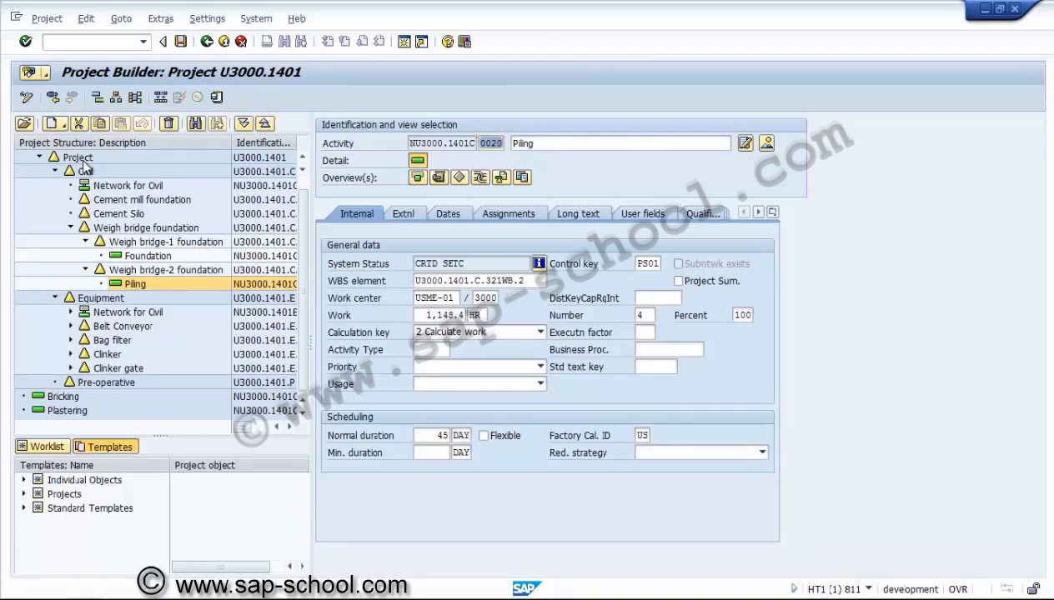
click(64, 397)
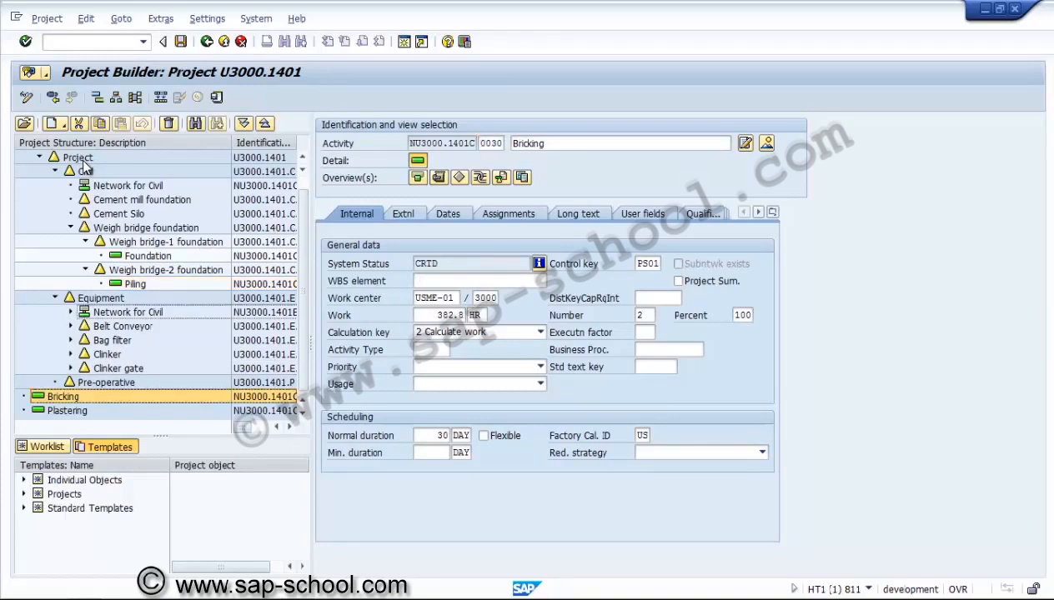
drag(63, 397, 165, 241)
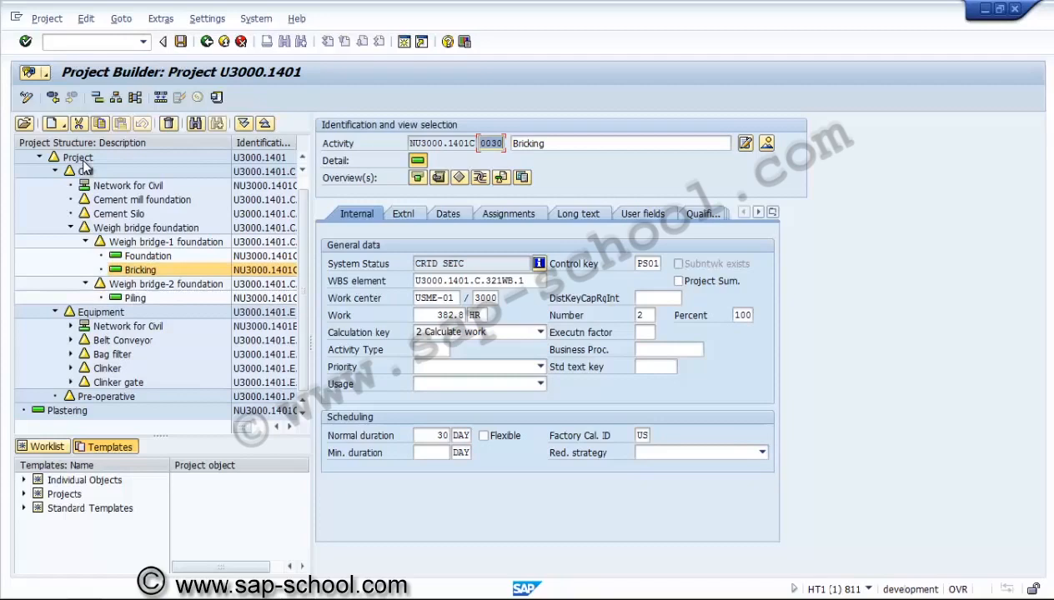
click(67, 411)
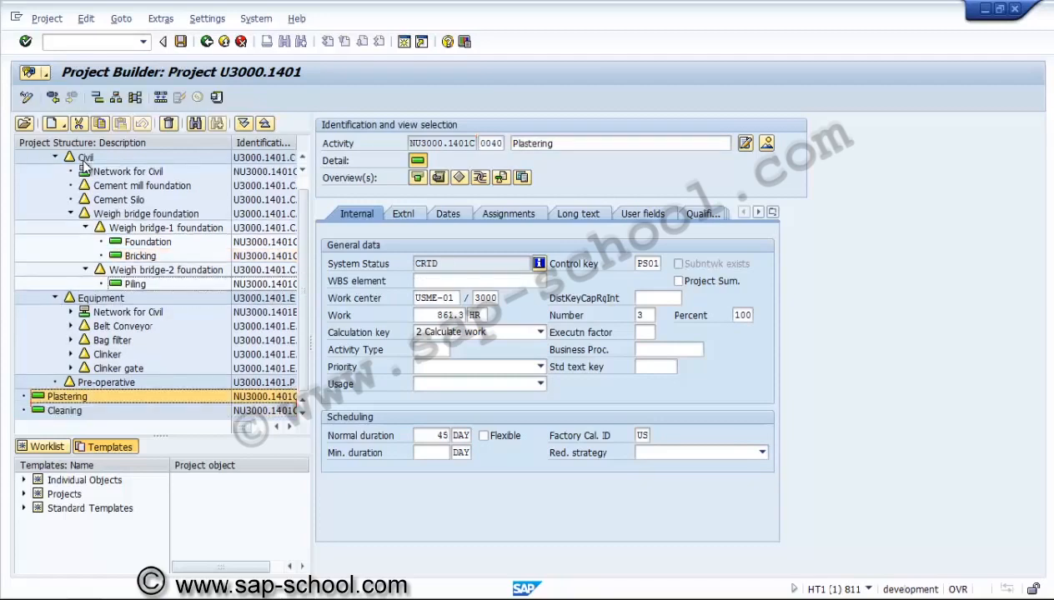
drag(67, 397, 165, 270)
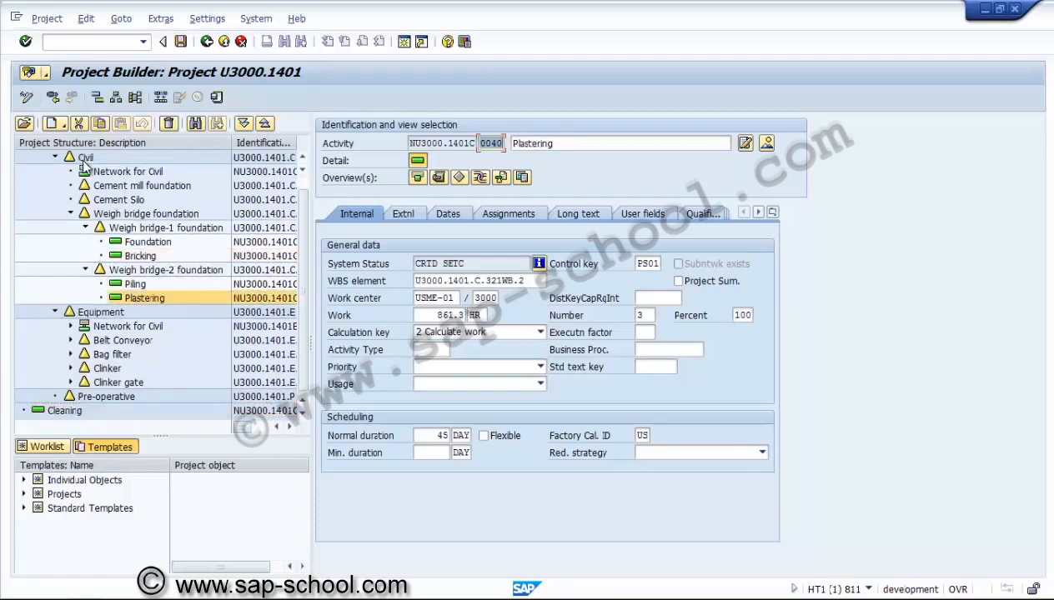
Assign the civil network's Cleaning activity to the Civil WBS element U3000.1401.C
click(65, 411)
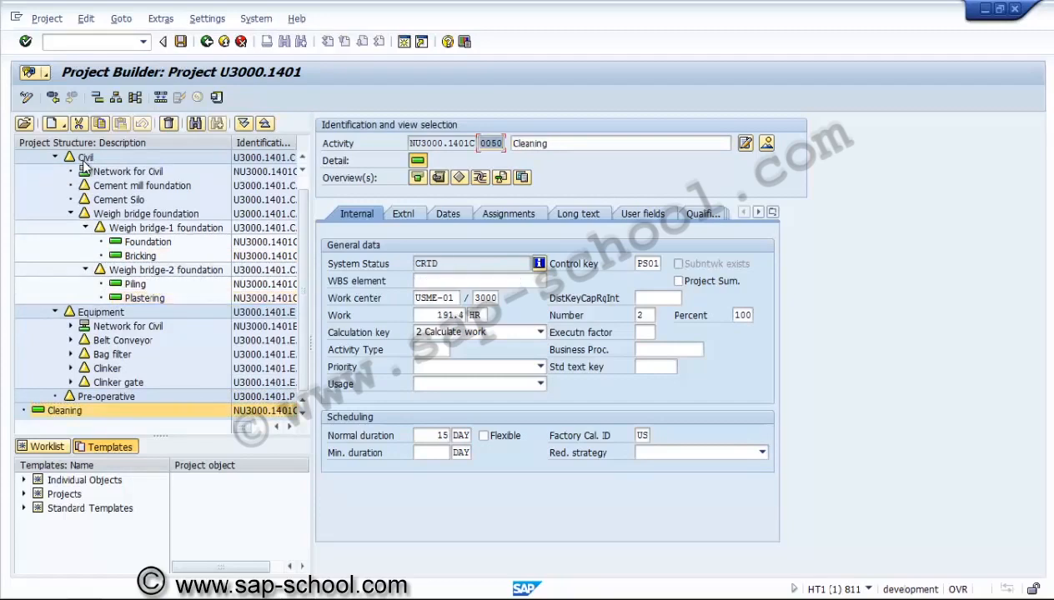
click(83, 160)
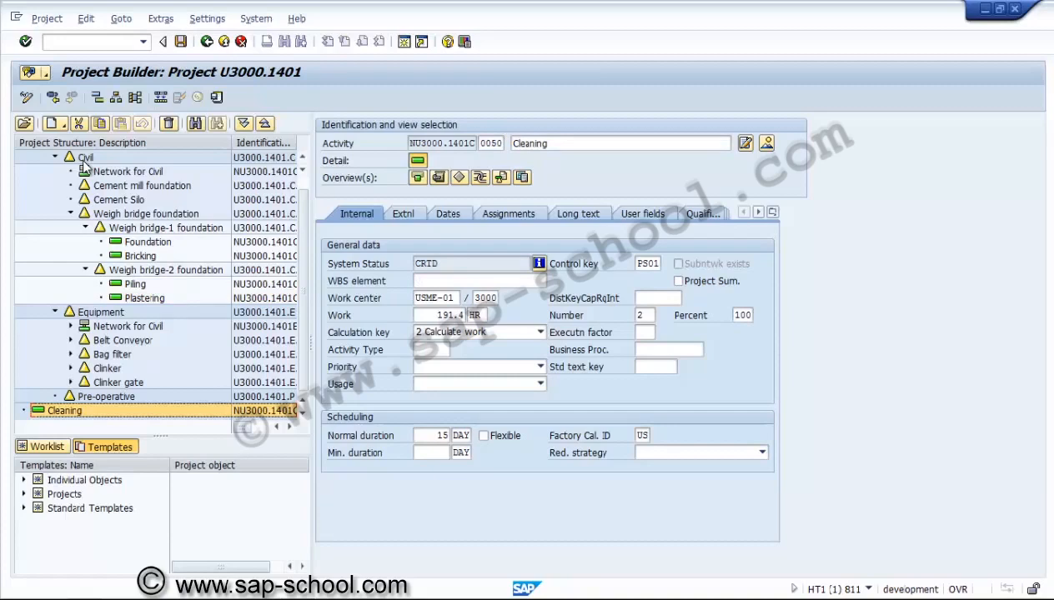
scroll(86, 166, up, 1)
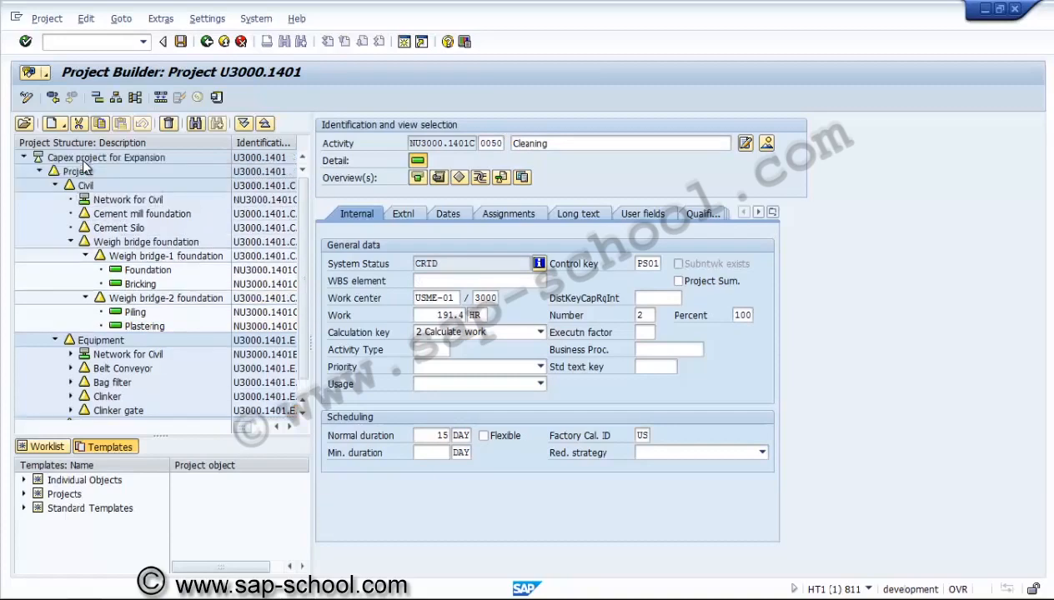
drag(84, 167, 85, 185)
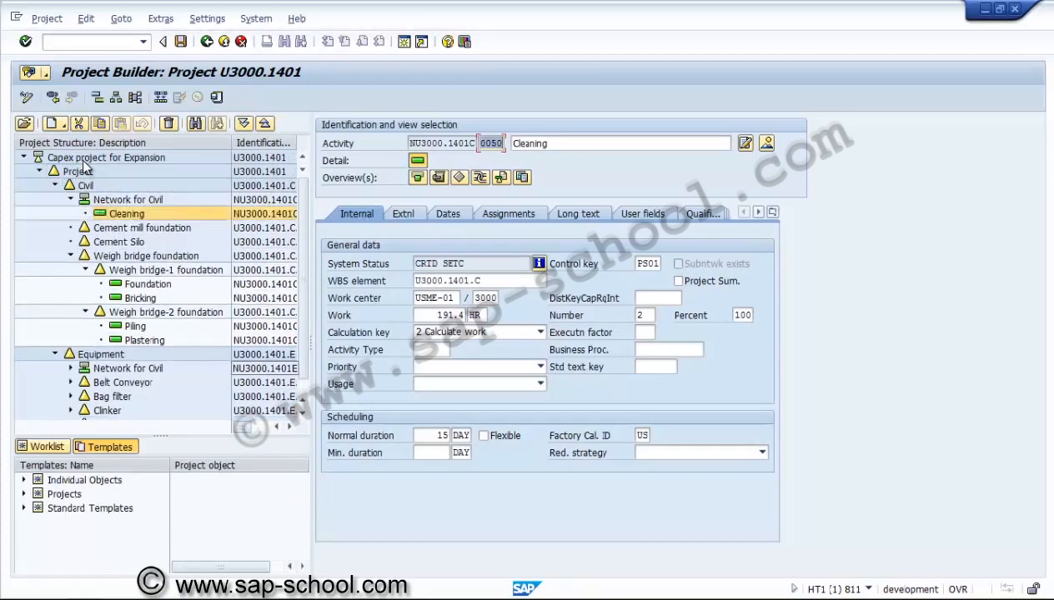
Expand the equipment network and the Belt Conveyor branch, and try to assign the Equipment shifting activity to Belt Conveyor-1 motor
scroll(84, 167, down, 1)
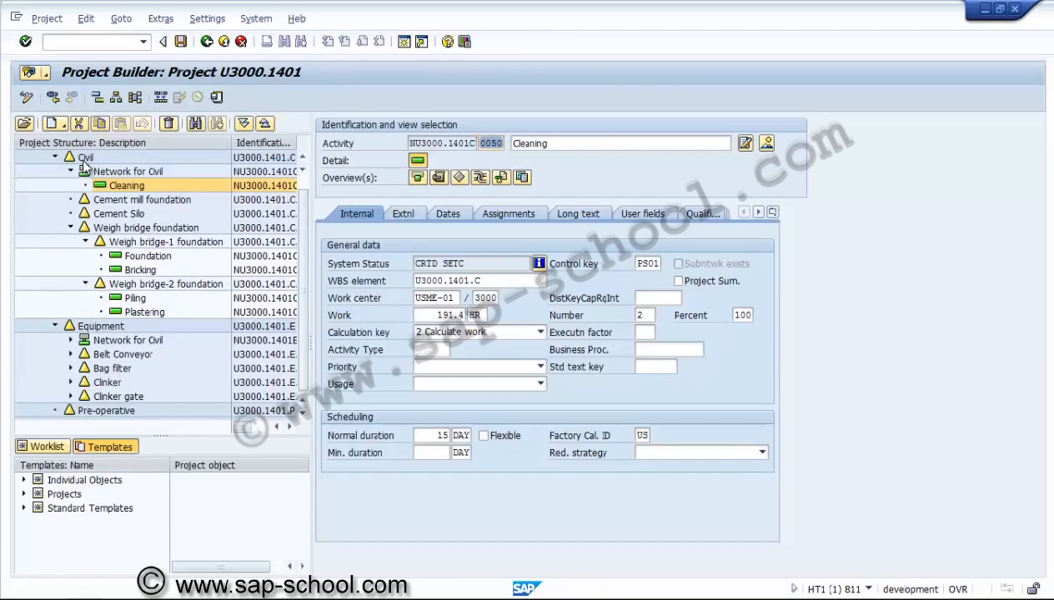
click(71, 340)
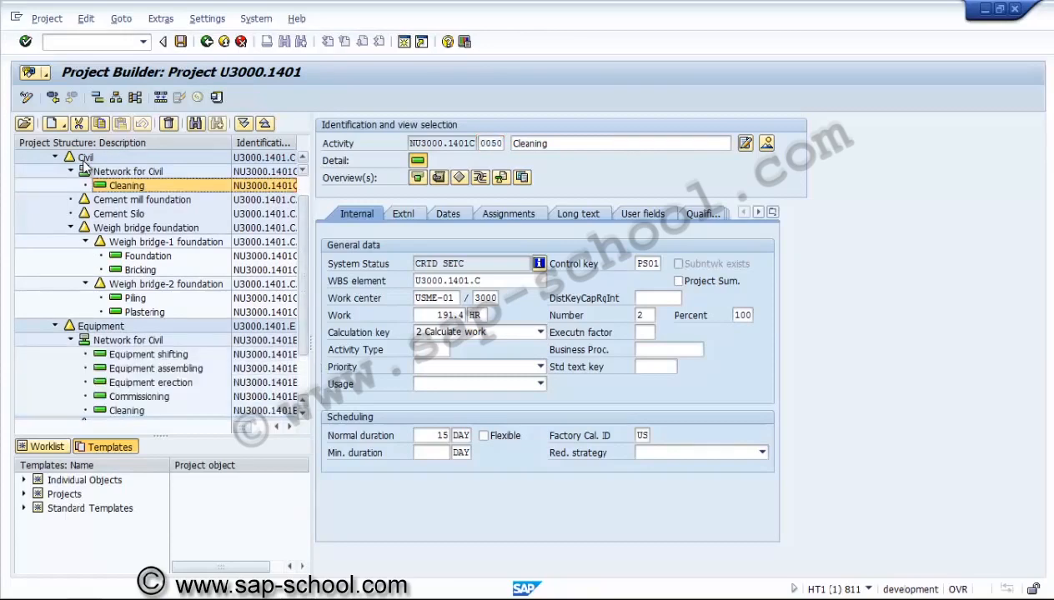
scroll(84, 167, down, 2)
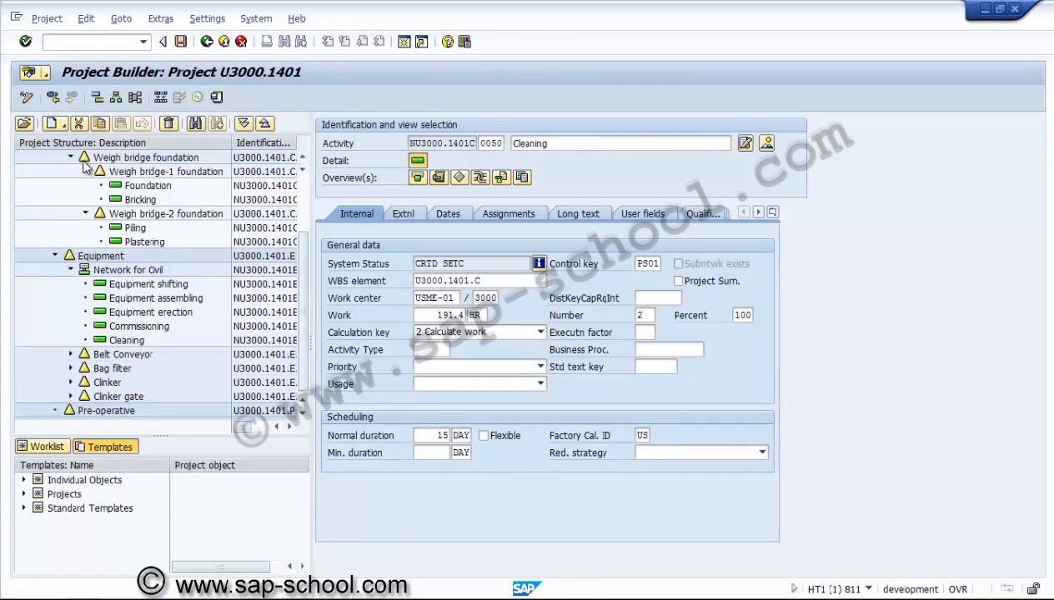
click(149, 284)
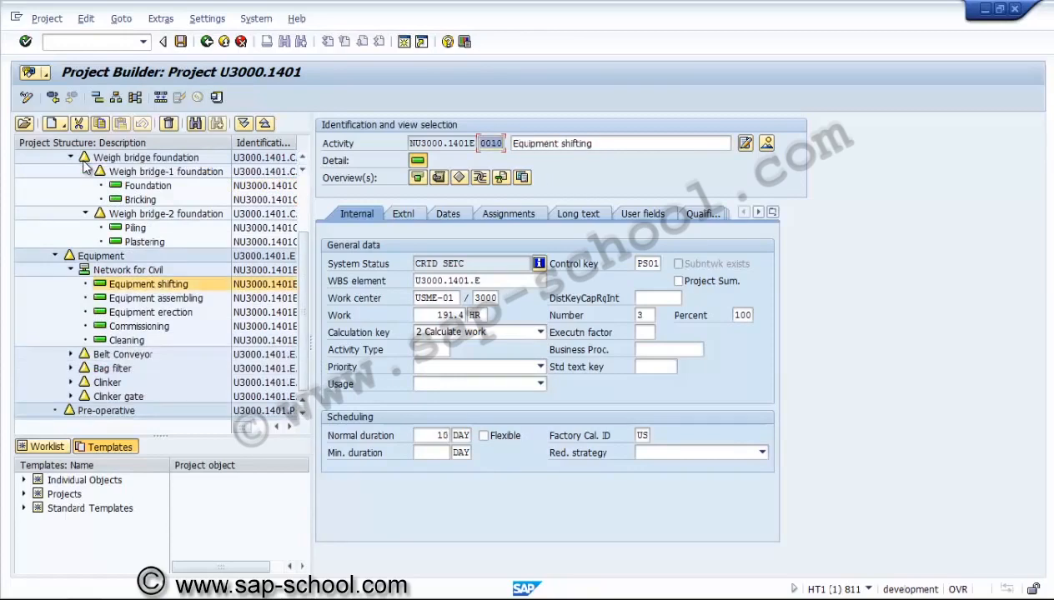
click(71, 354)
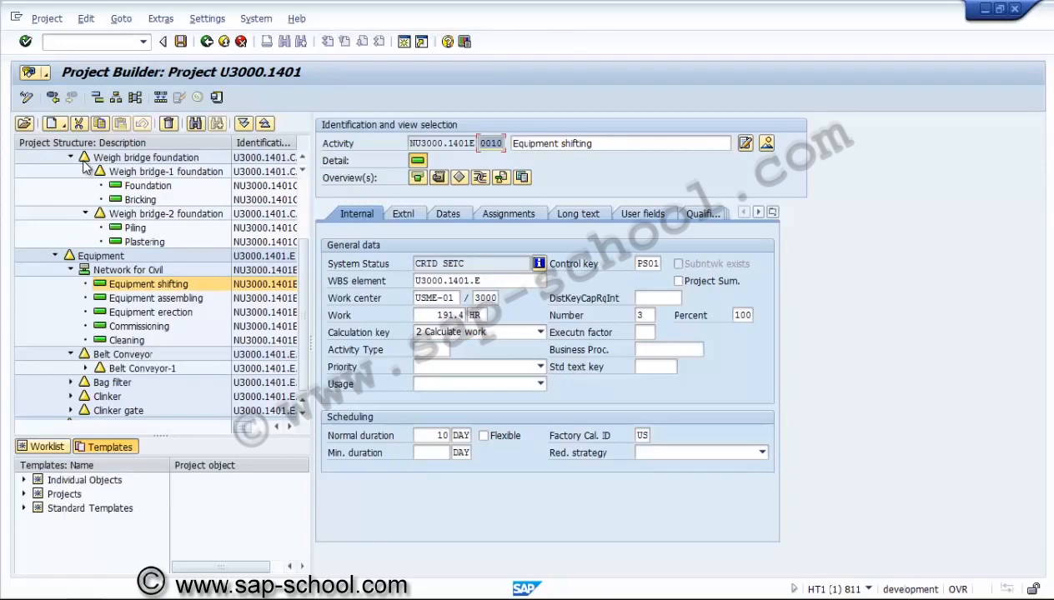
click(86, 368)
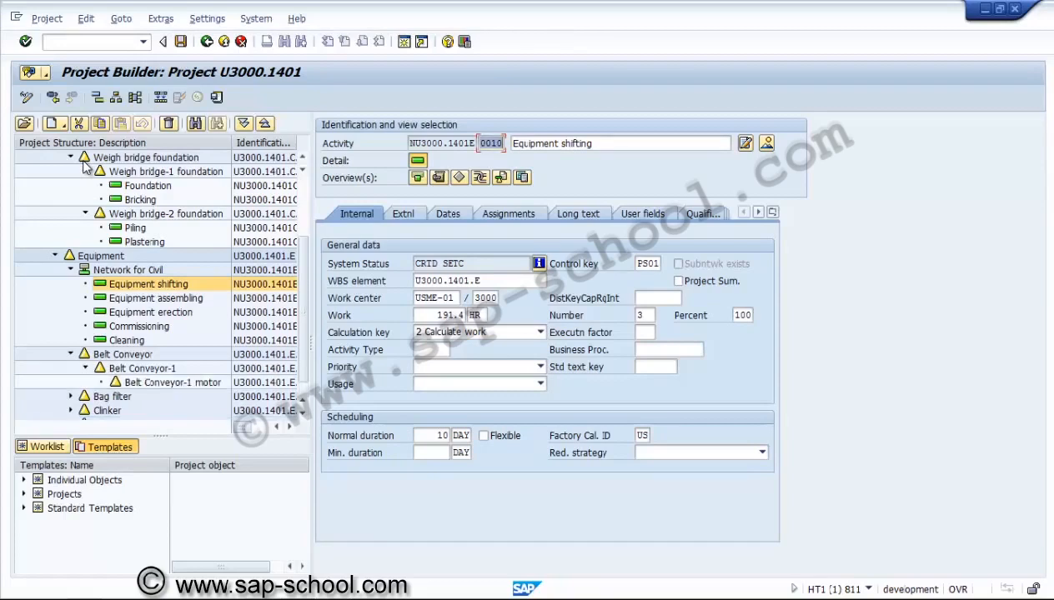
drag(149, 284, 158, 382)
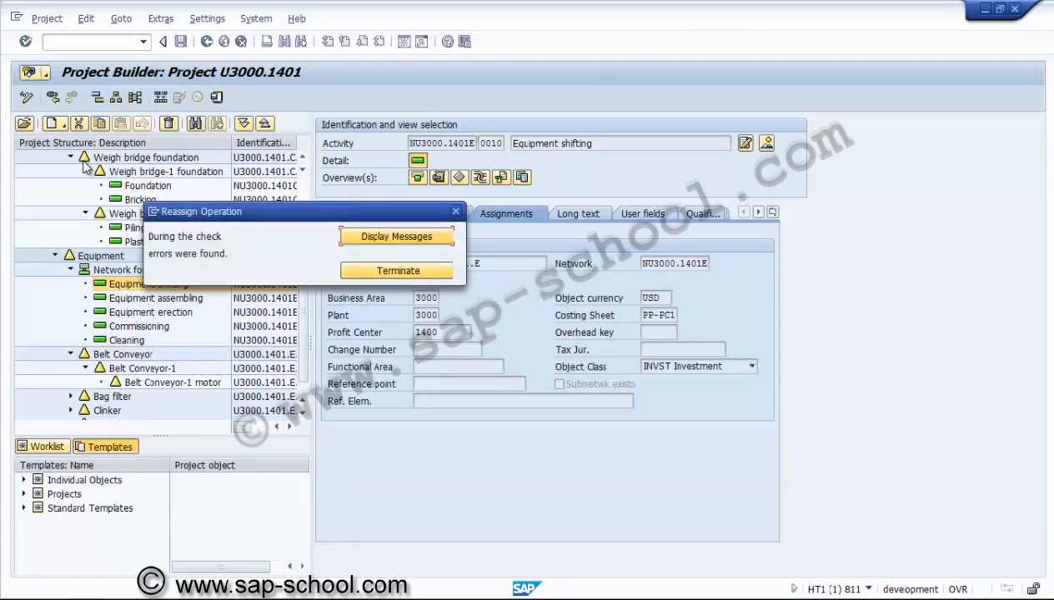
click(397, 271)
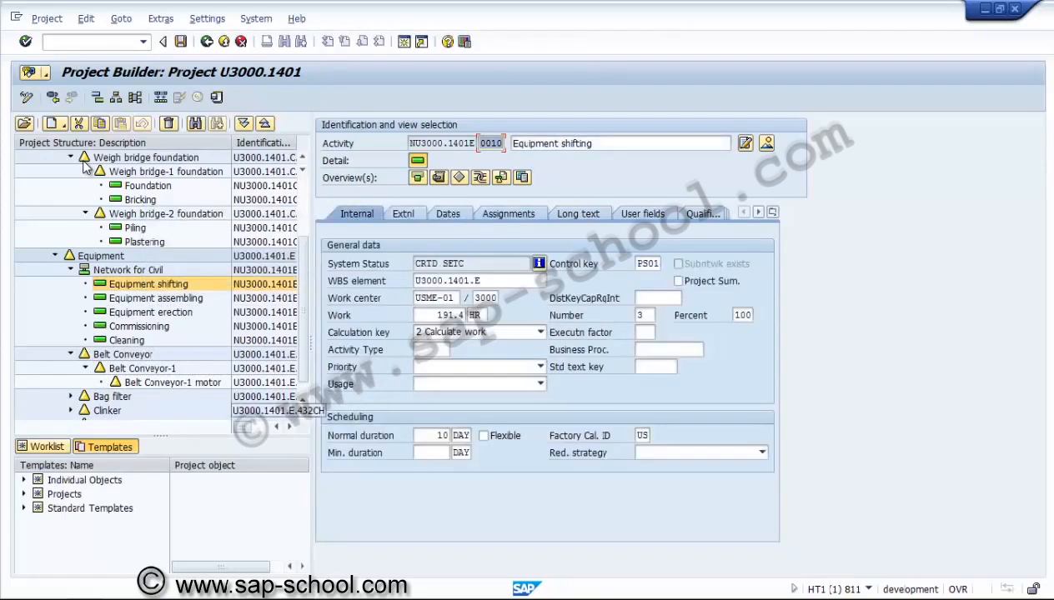
Display the project's WBS element overview and expand U3000.1401.E.433CM, U3000.1401.E.432CH and U3000.1401.E.321BF
scroll(83, 167, down, 2)
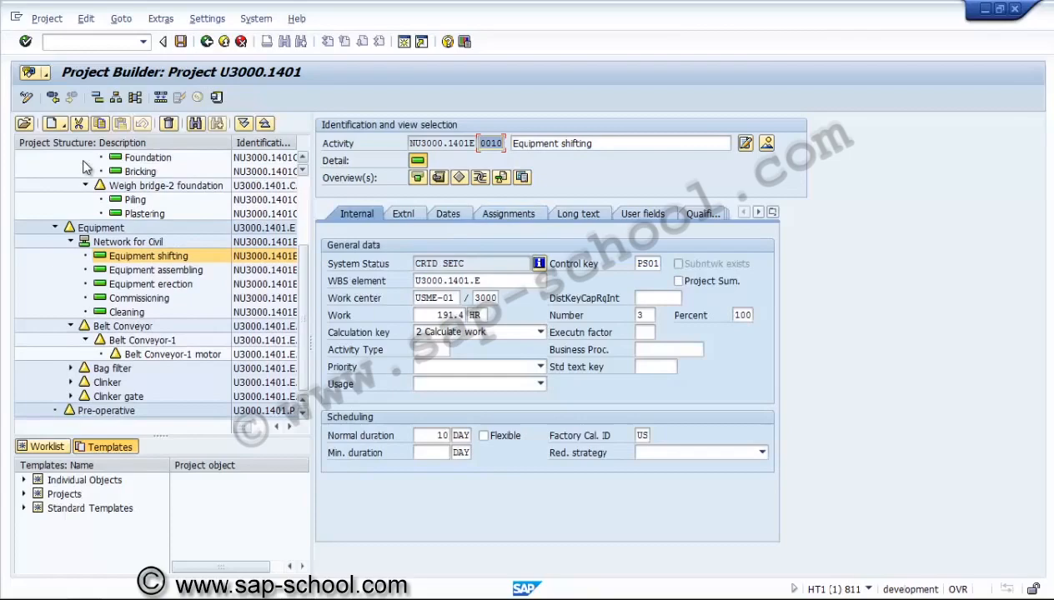
scroll(83, 167, up, 3)
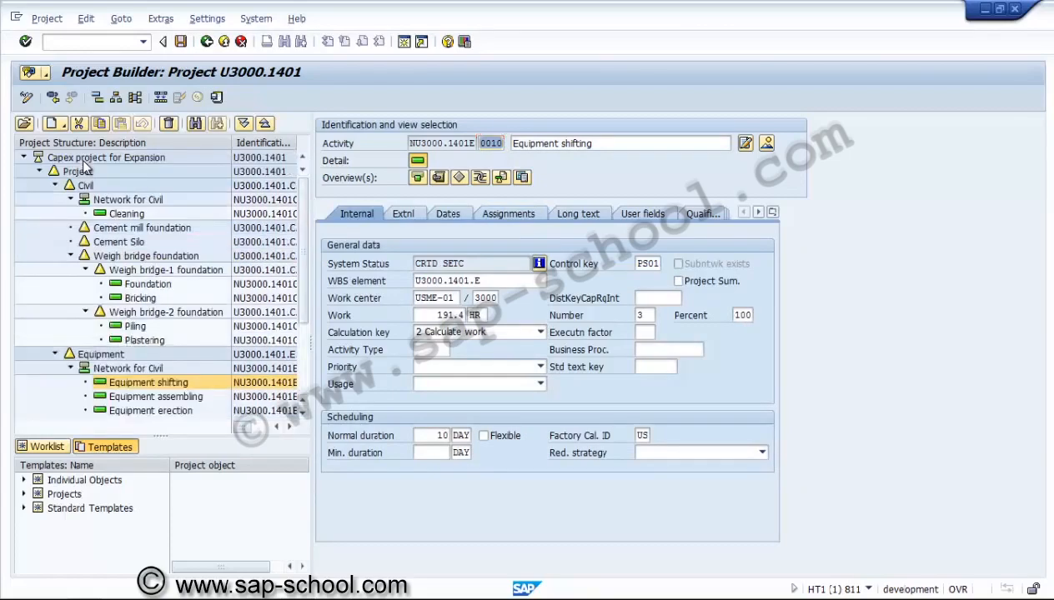
click(83, 160)
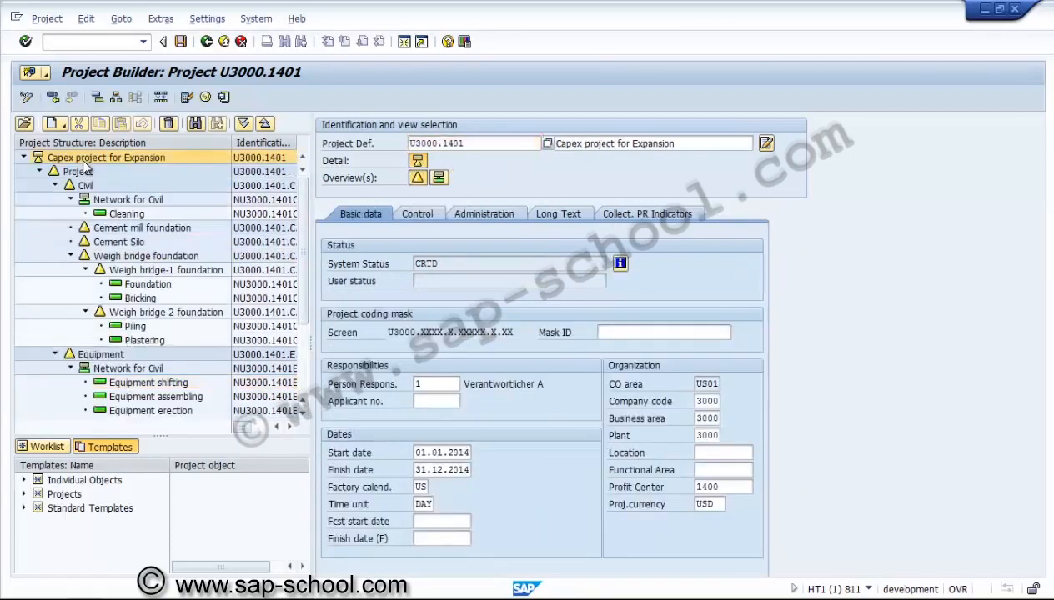
double_click(84, 160)
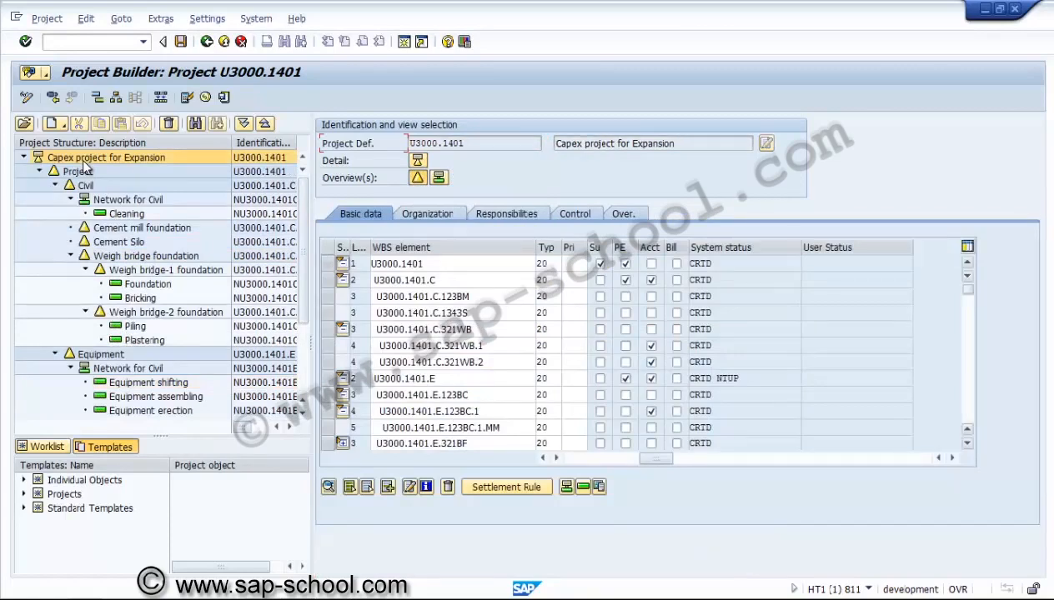
scroll(83, 161, down, 1)
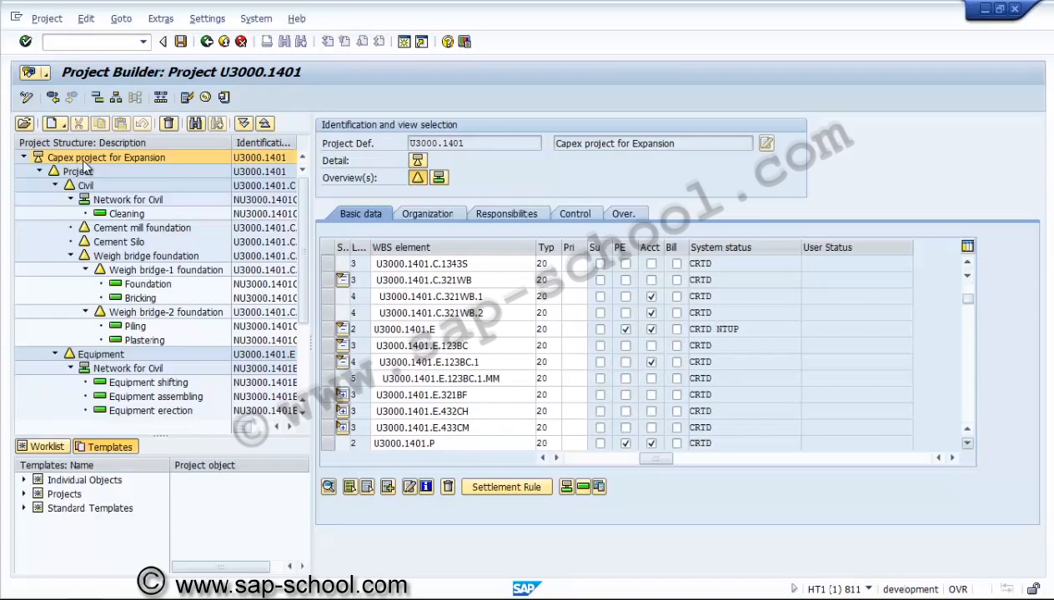
scroll(83, 168, down, 2)
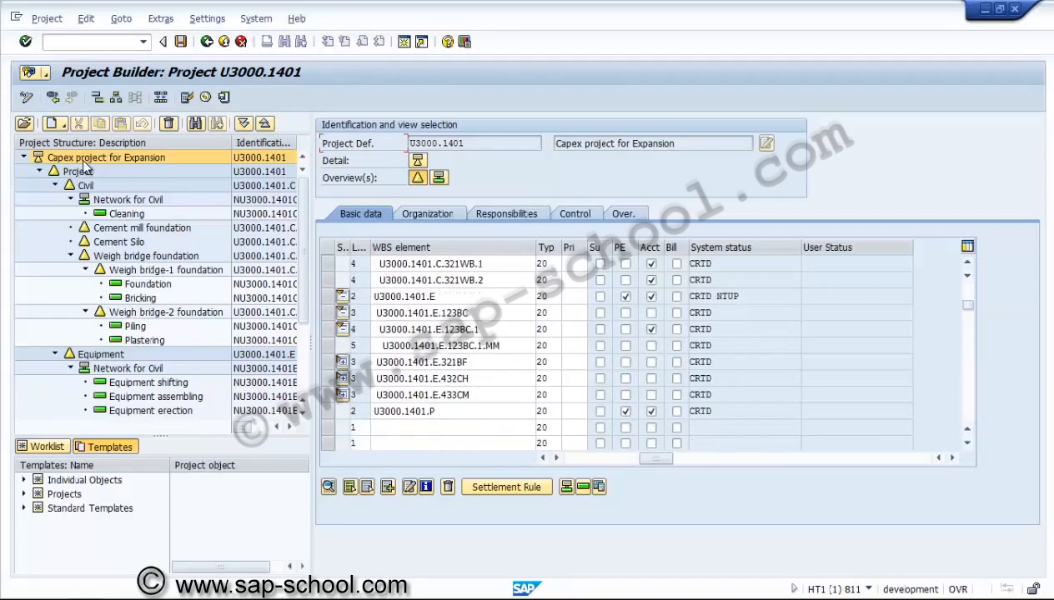
click(343, 395)
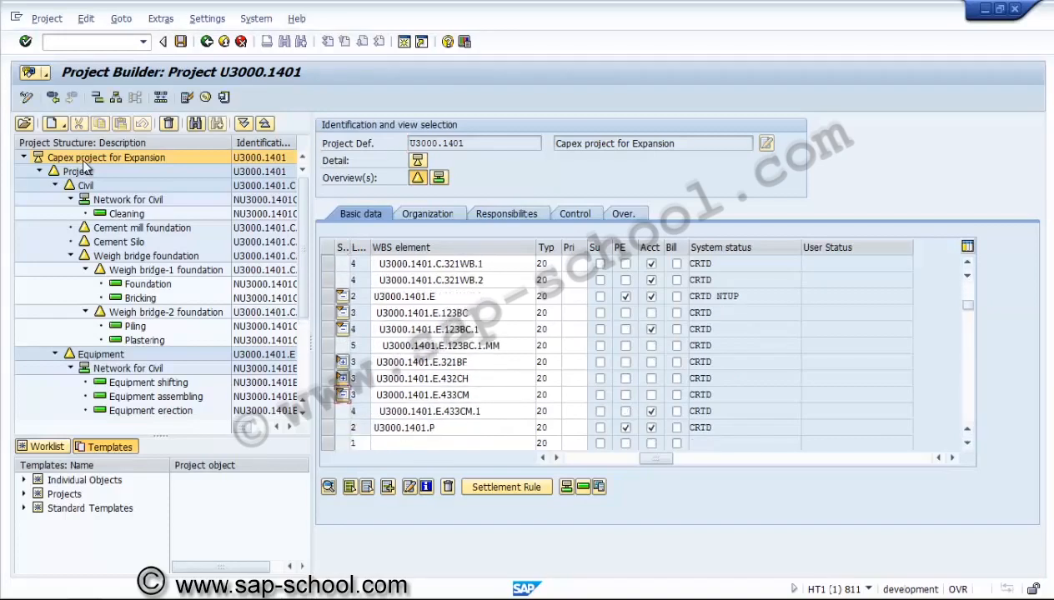
click(343, 379)
click(341, 362)
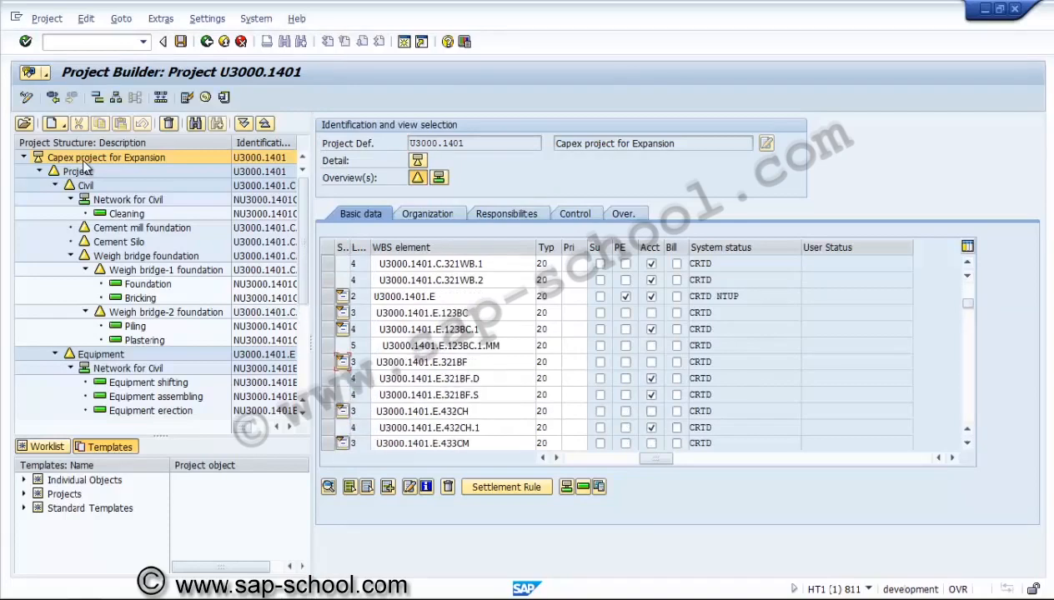
Allow account assignment for U3000.1401.E.432CH, U3000.1401.E.321BF, U3000.1401.E.123BC.1.MM and U3000.1401.E.123BC
click(651, 411)
click(651, 362)
click(651, 345)
click(652, 313)
Assign the Equipment shifting activity to the Belt Conveyor-1 motor WBS element
click(148, 383)
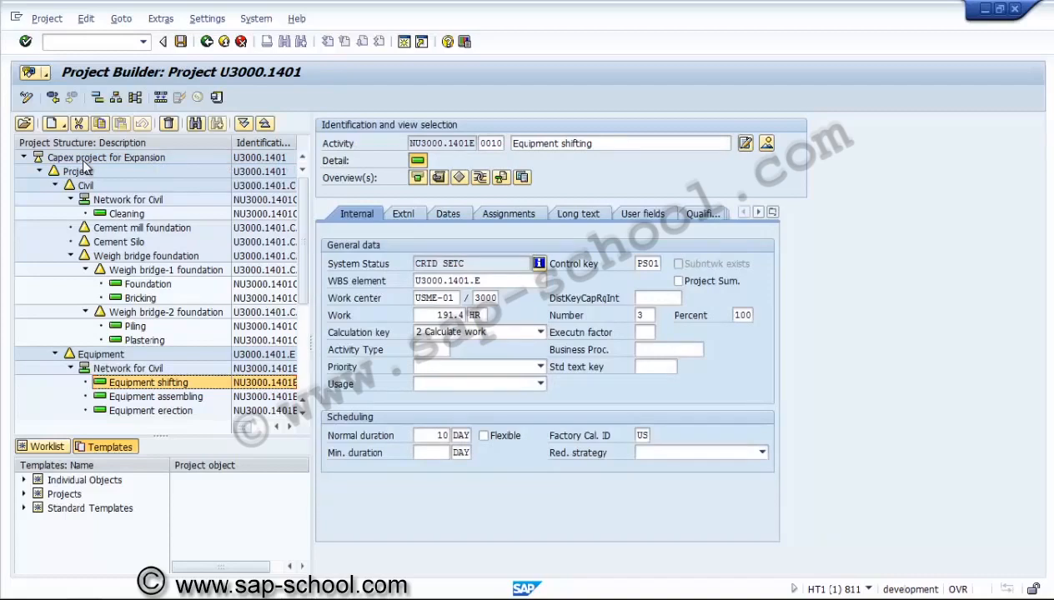
key(Down)
key(Down)
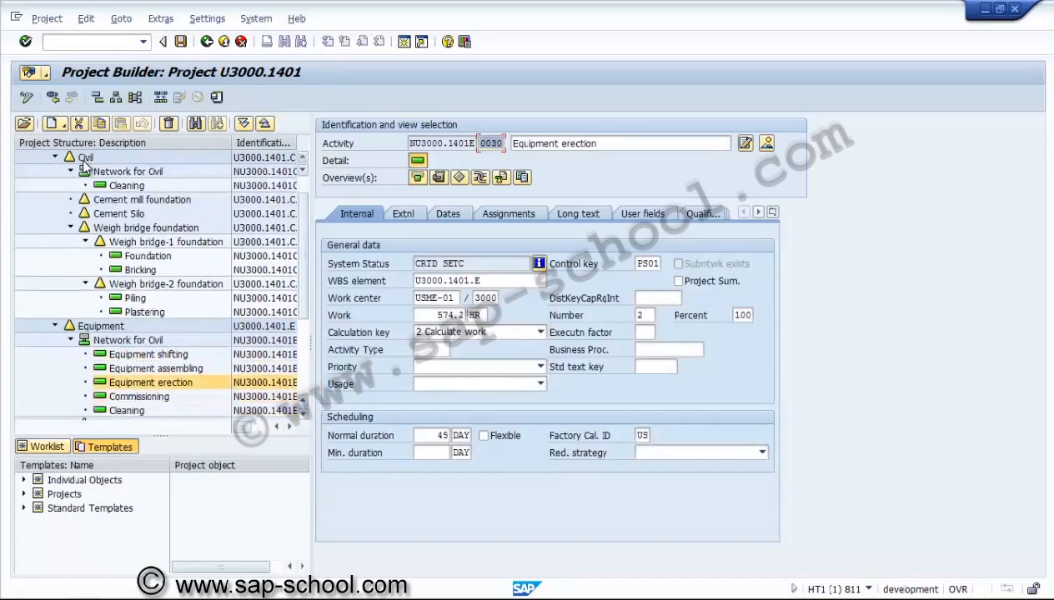
scroll(84, 167, down, 3)
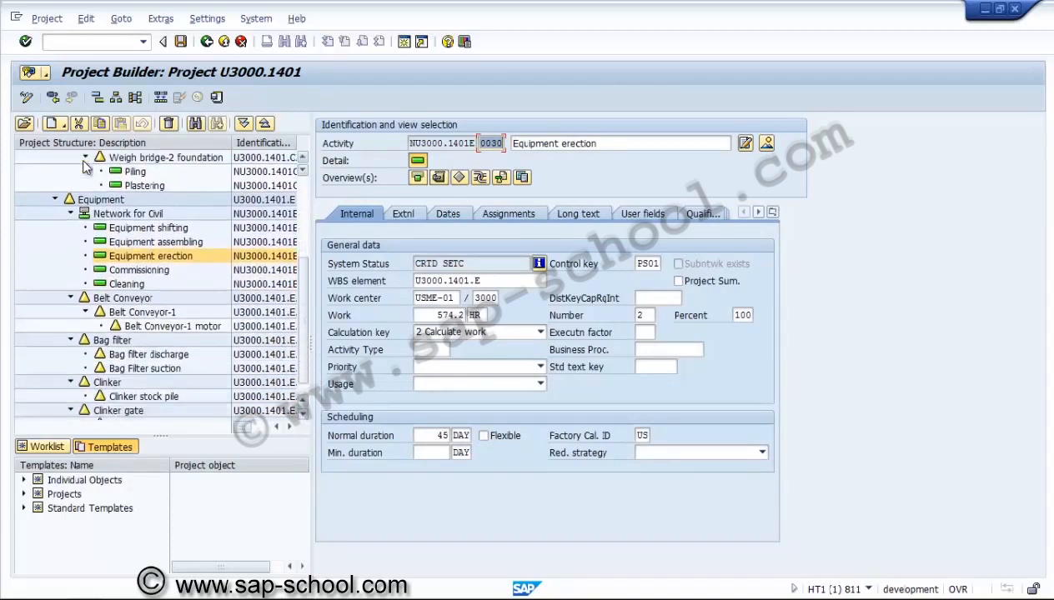
scroll(83, 167, down, 1)
key(Up)
key(Up)
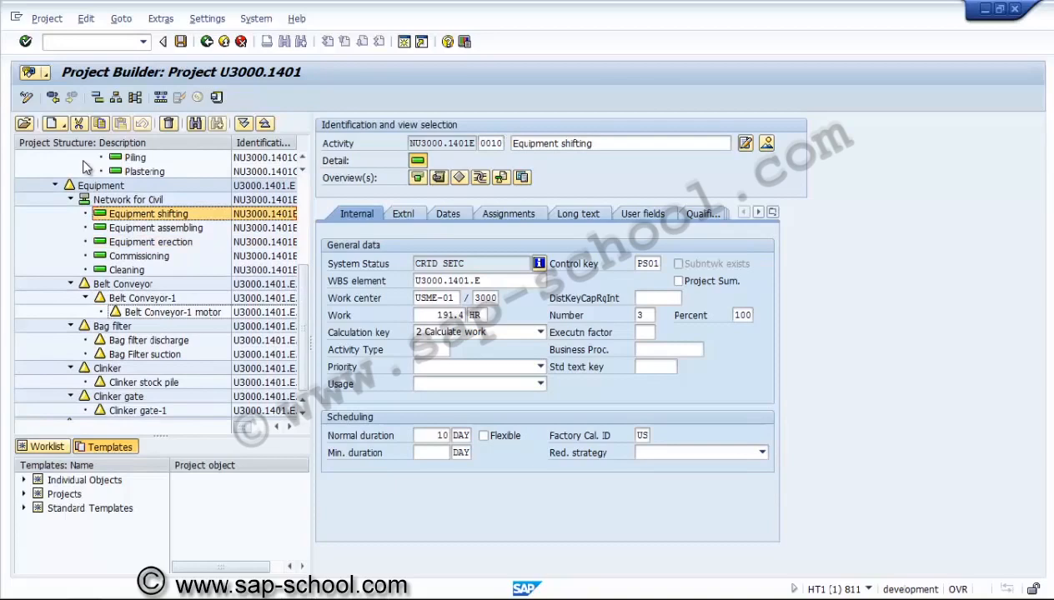
drag(148, 214, 173, 312)
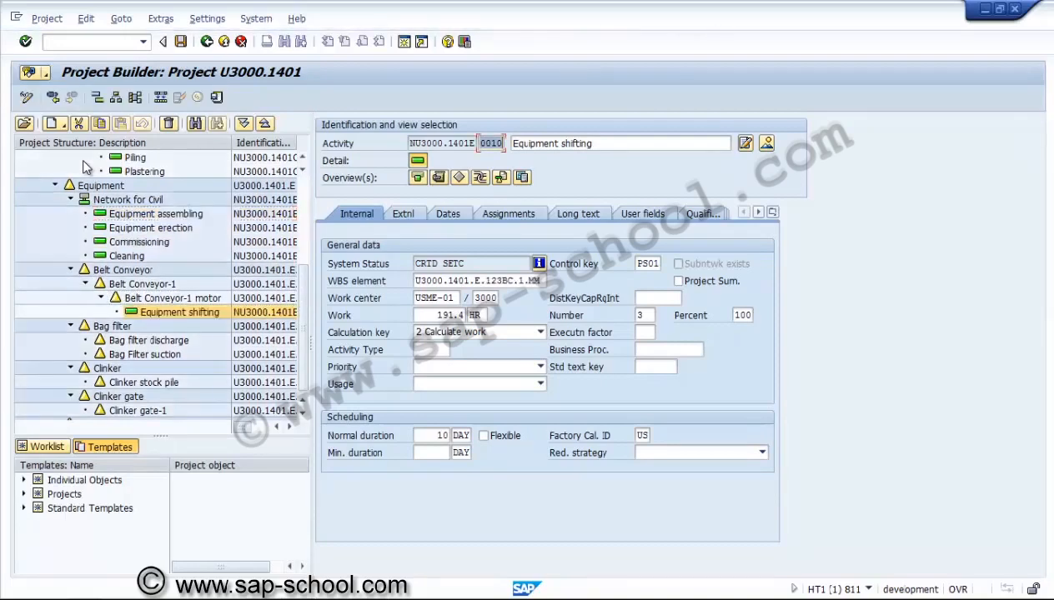
Assign the Equipment assembling activity to Bag filter discharge and the Equipment erection activity to Clinker gate-1
double_click(156, 215)
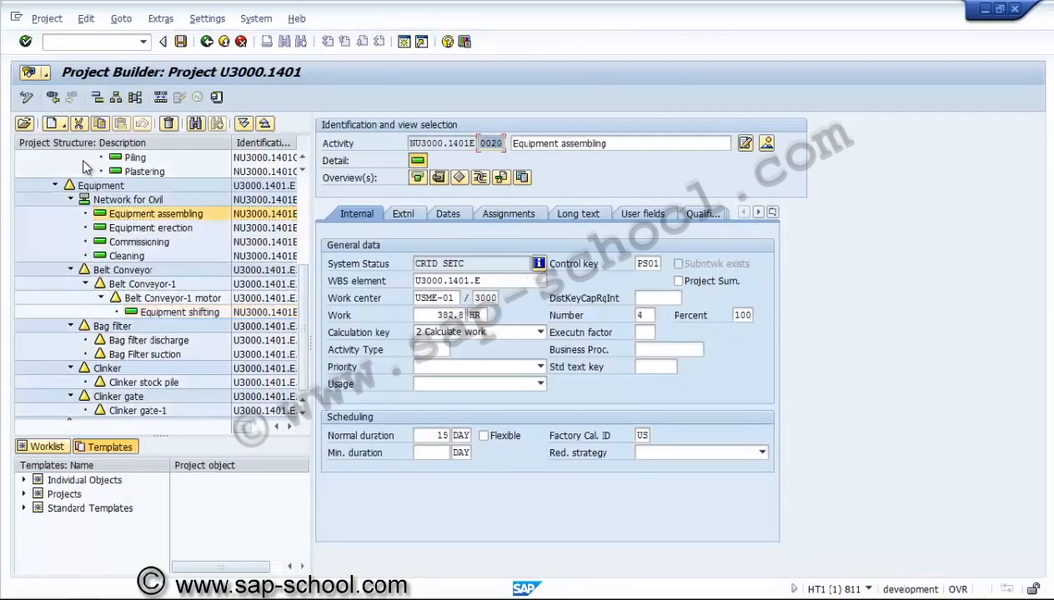
drag(156, 214, 148, 340)
double_click(151, 215)
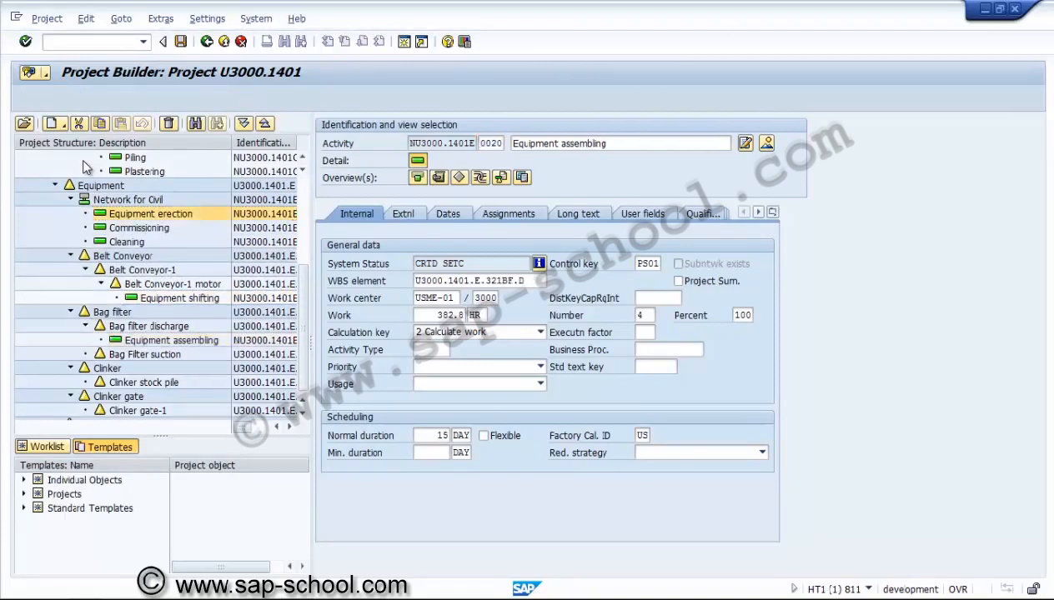
drag(151, 215, 137, 397)
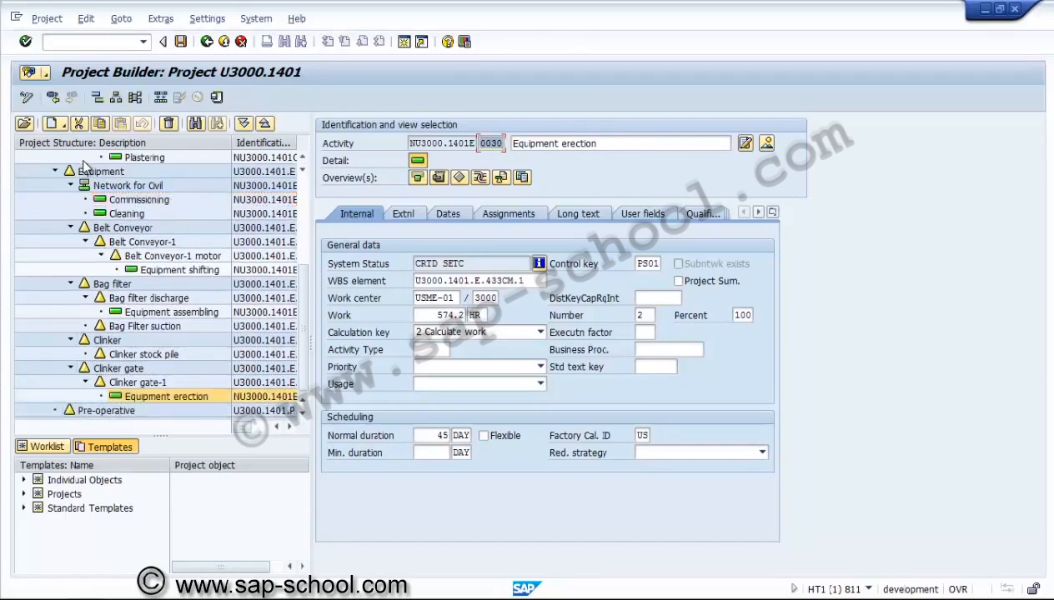
Assign the Commissioning activity to the Belt Conveyor-1 WBS element
double_click(139, 200)
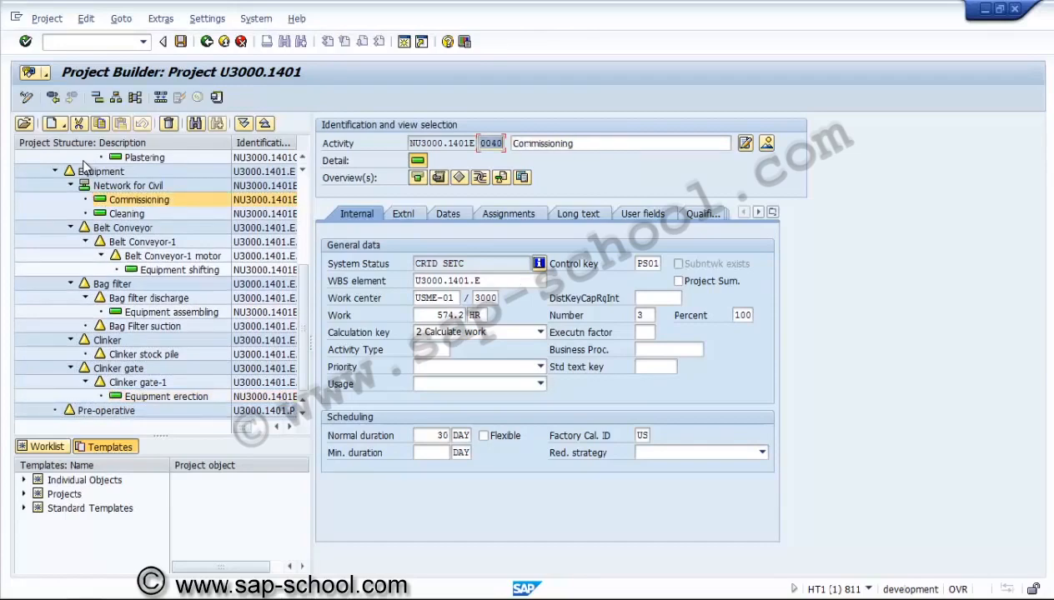
click(139, 200)
drag(140, 200, 143, 242)
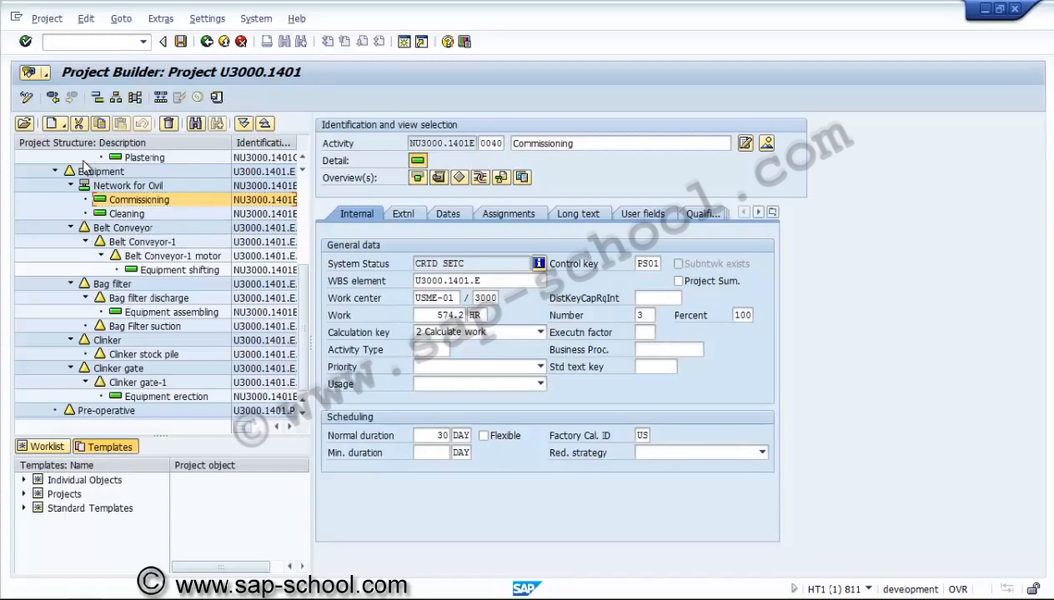
Open the equipment network's Cleaning activity, leaving it under the network, and save project U3000.1401
click(126, 199)
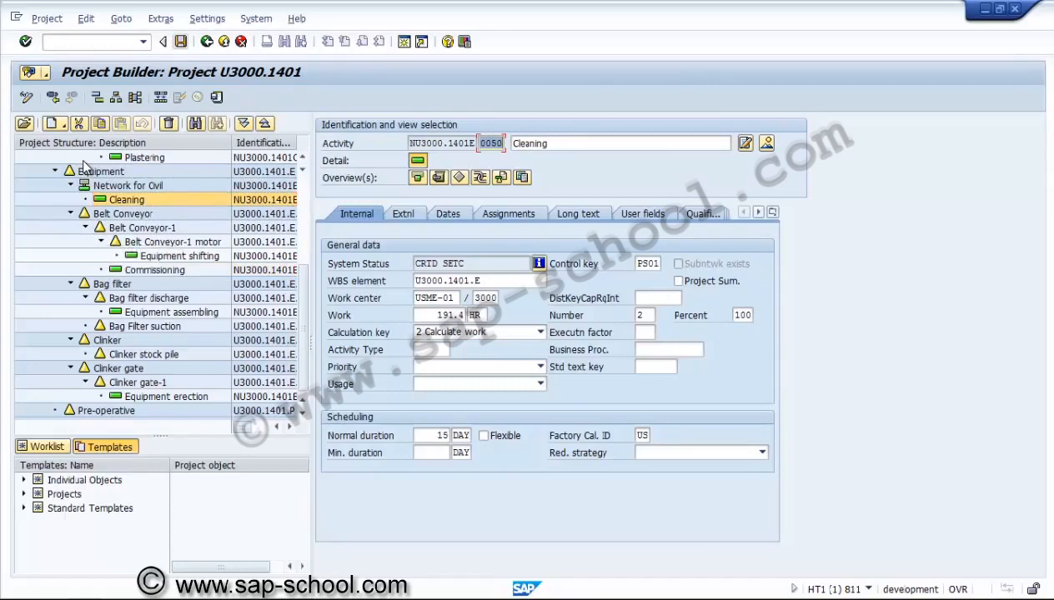
click(180, 42)
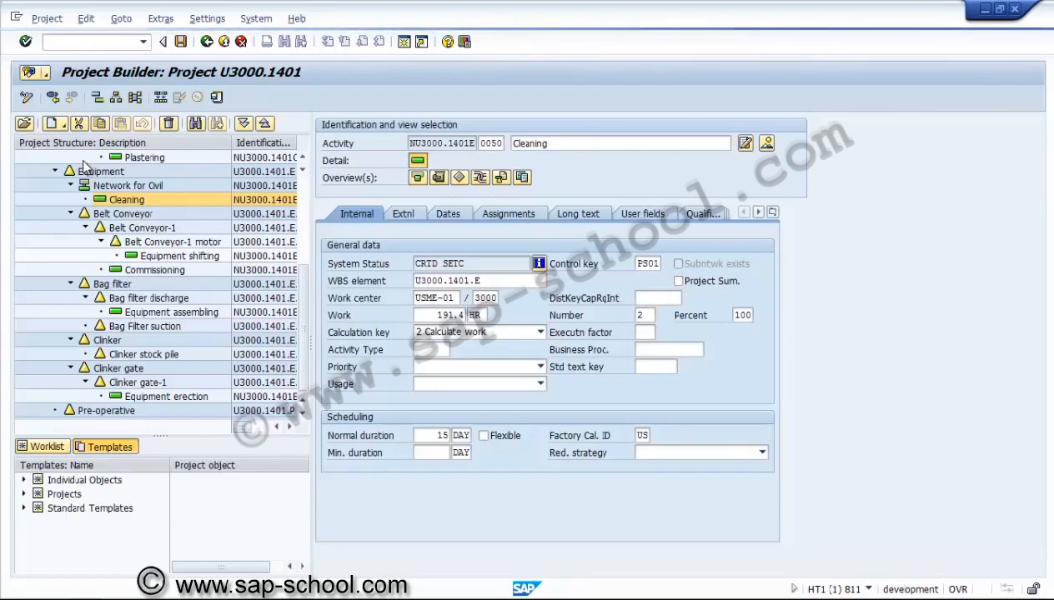
key(ctrl+s)
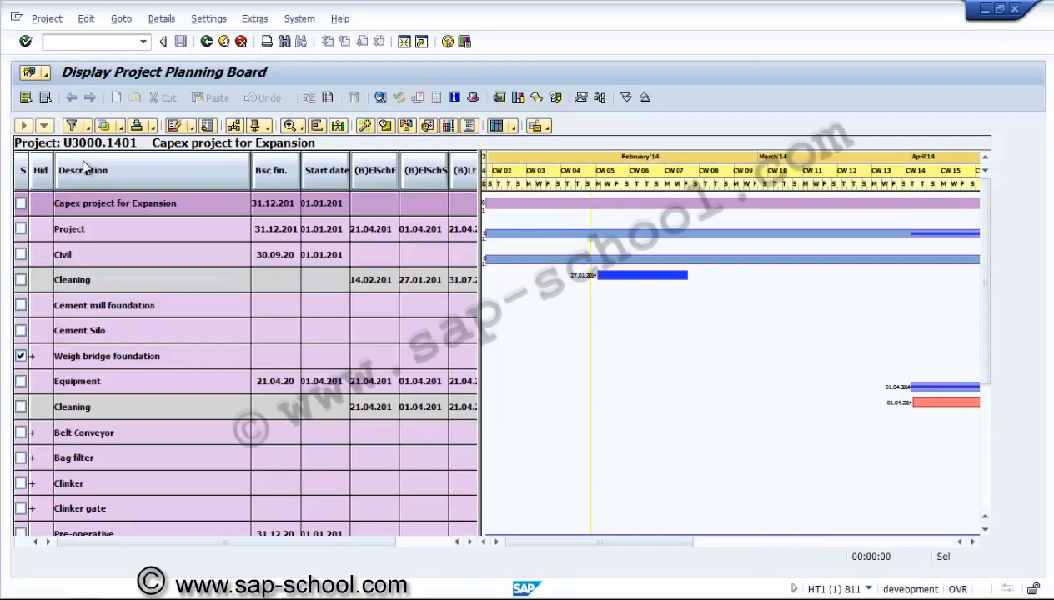
Review the WBS elements, activities and schedule bars of project U3000.1401 in the Project Planning Board
scroll(83, 167, down, 6)
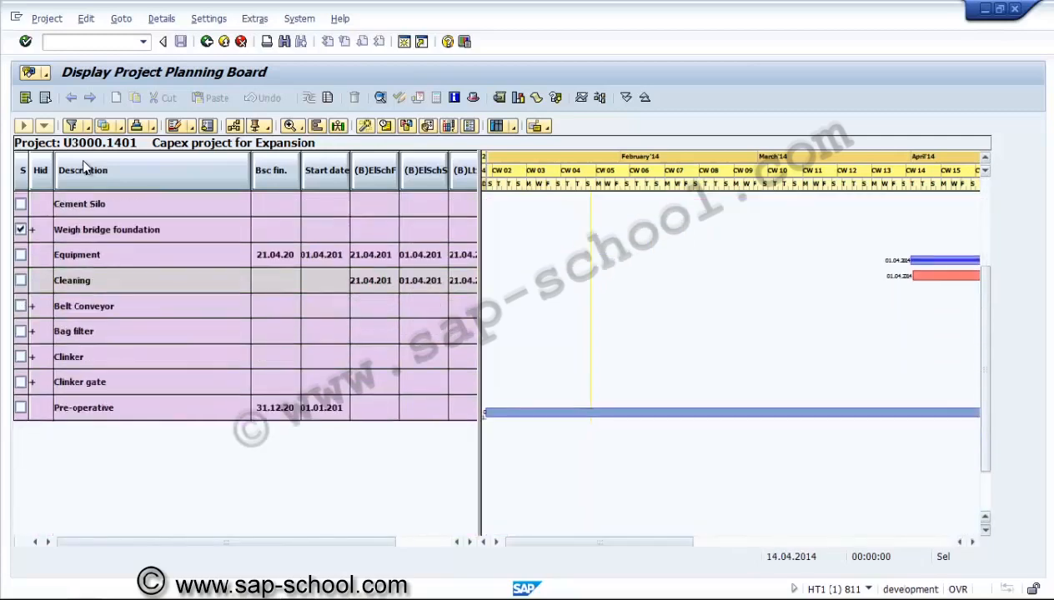
scroll(83, 167, up, 6)
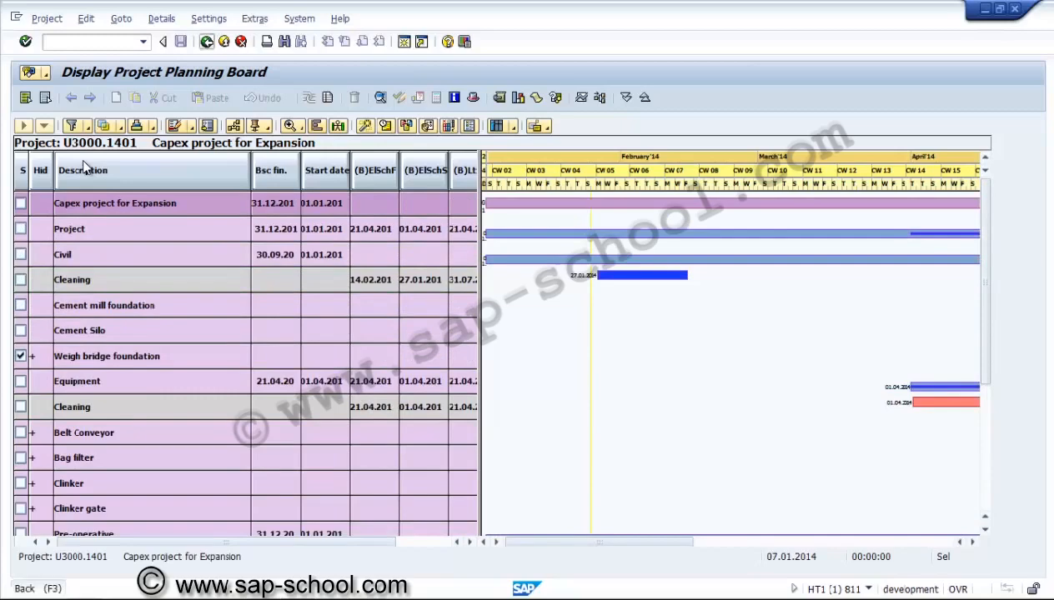
Expand the full hierarchy of project U3000.1401 in the Planning Board, review all WBS elements, activities and schedule bars, and return to the project structure
click(206, 41)
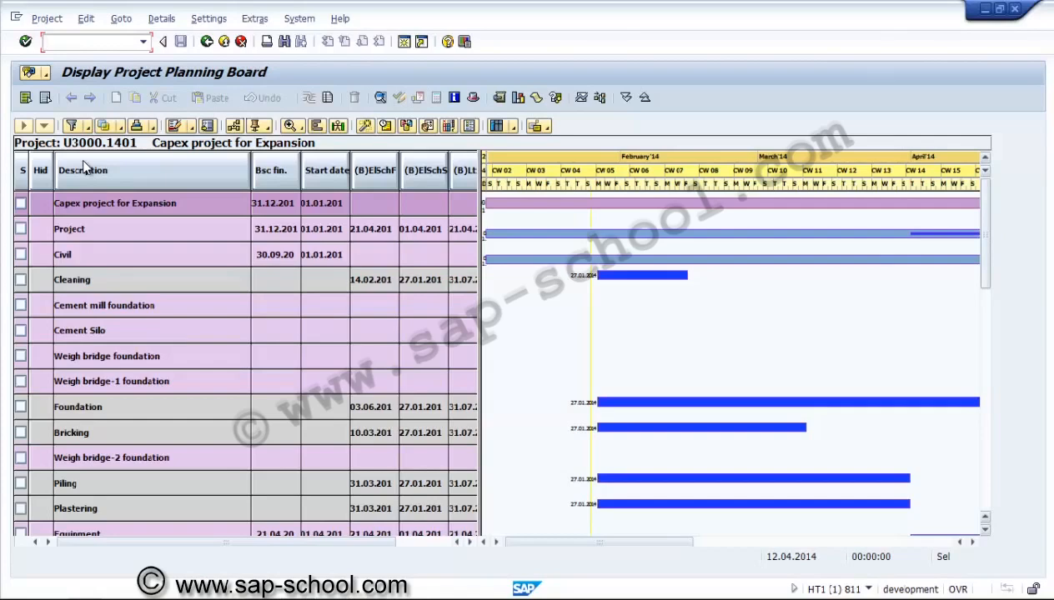
click(985, 467)
click(986, 467)
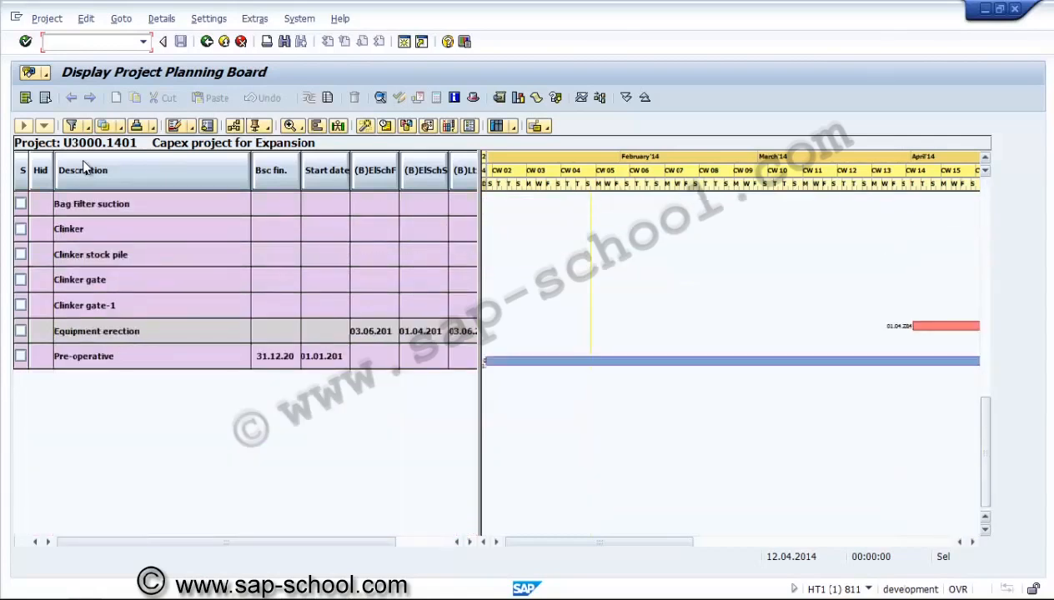
click(986, 233)
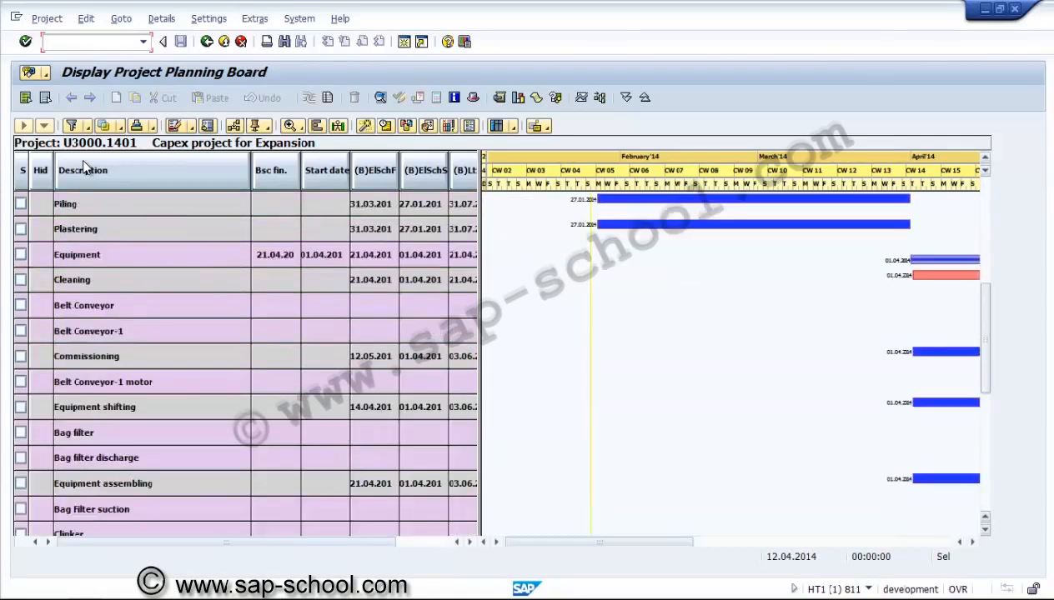
click(985, 233)
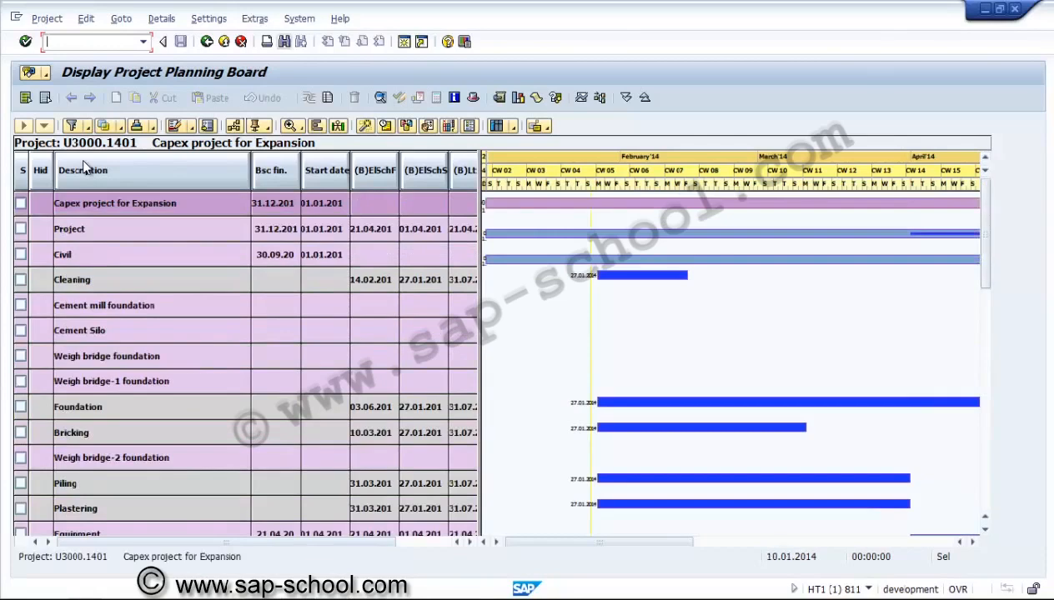
key(F3)
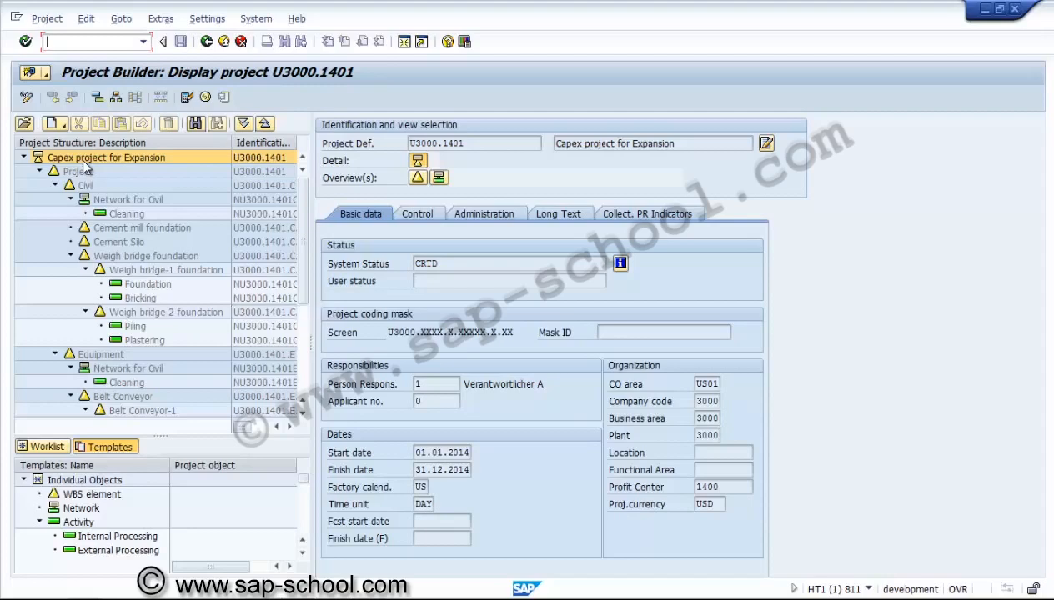
Open project U3000.1402 from the last processed projects, expand its complete structure and display the Civil WBS element's details
double_click(84, 161)
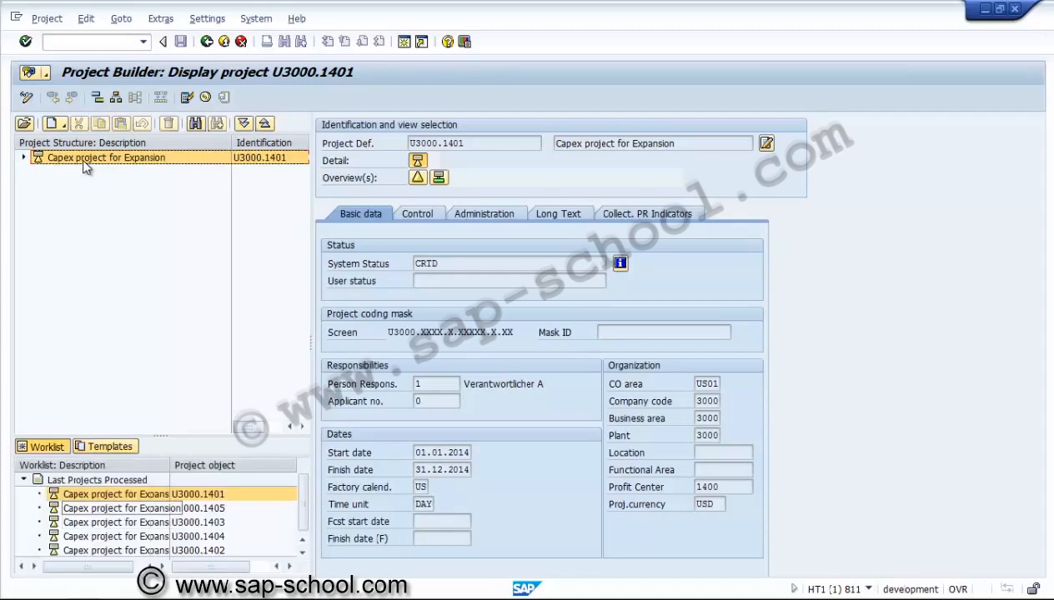
click(115, 550)
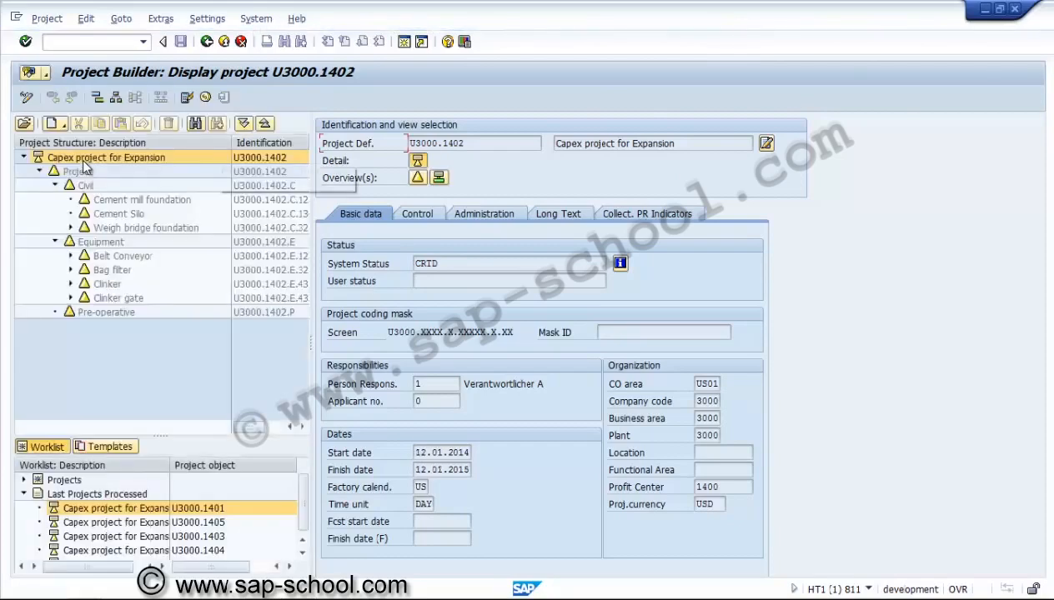
click(243, 124)
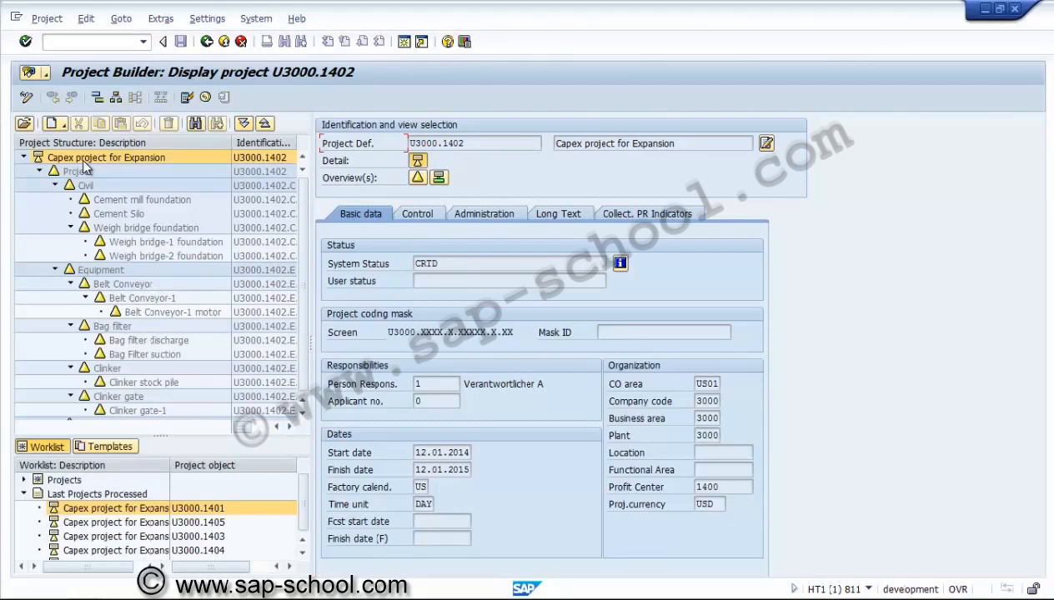
double_click(86, 186)
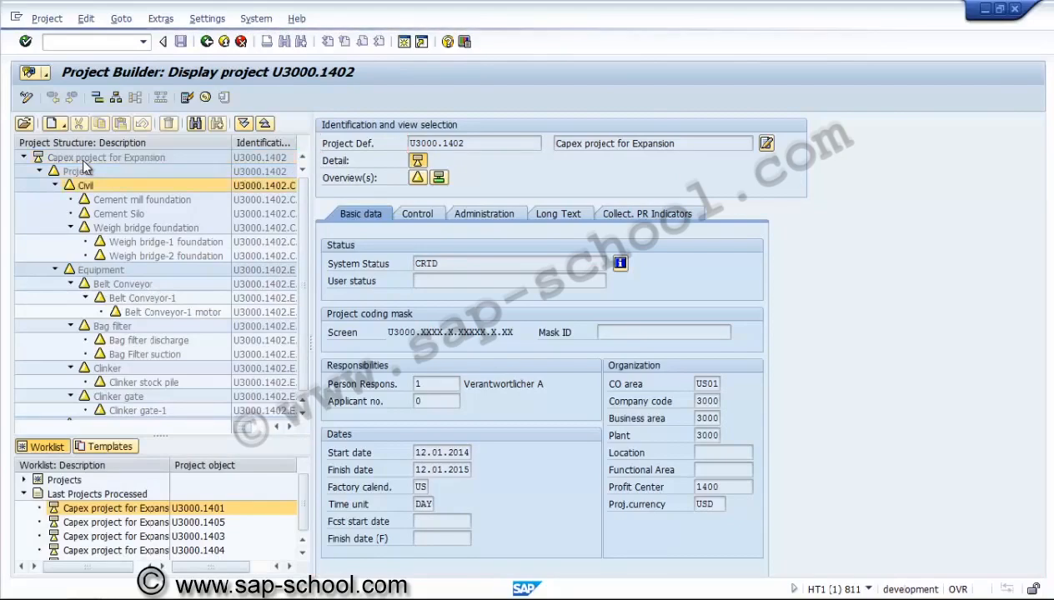
double_click(101, 270)
double_click(86, 186)
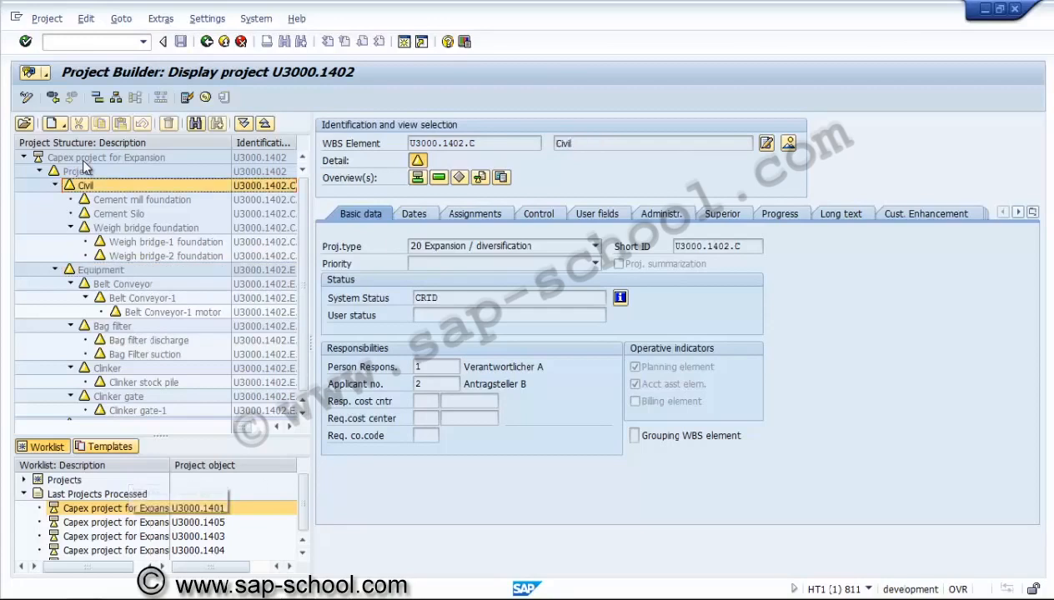
Show the individual object templates with Network selected, and switch the Civil WBS element U3000.1402.C to change mode
click(106, 447)
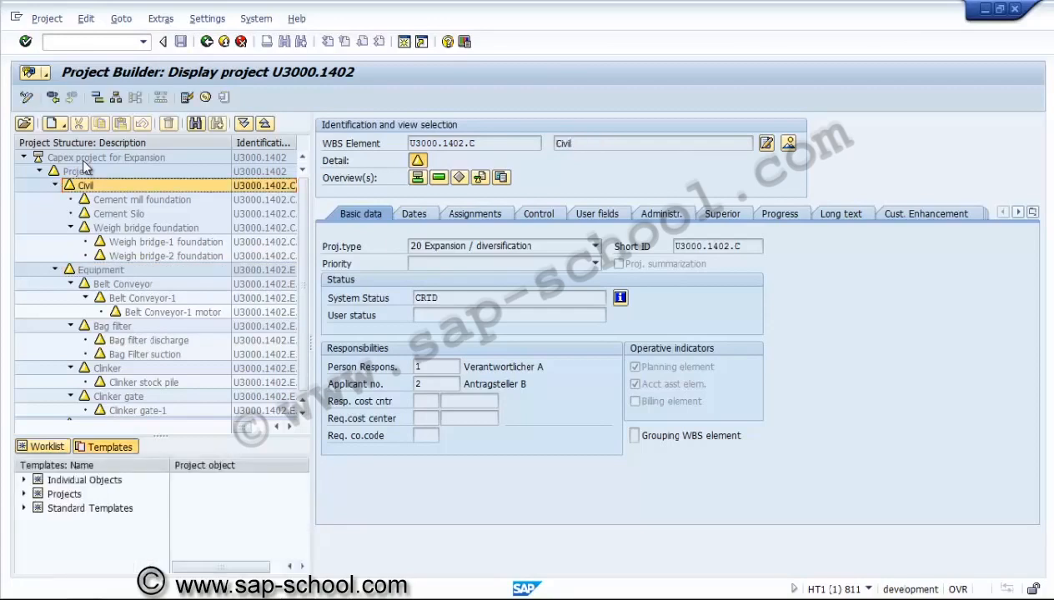
click(23, 481)
click(81, 508)
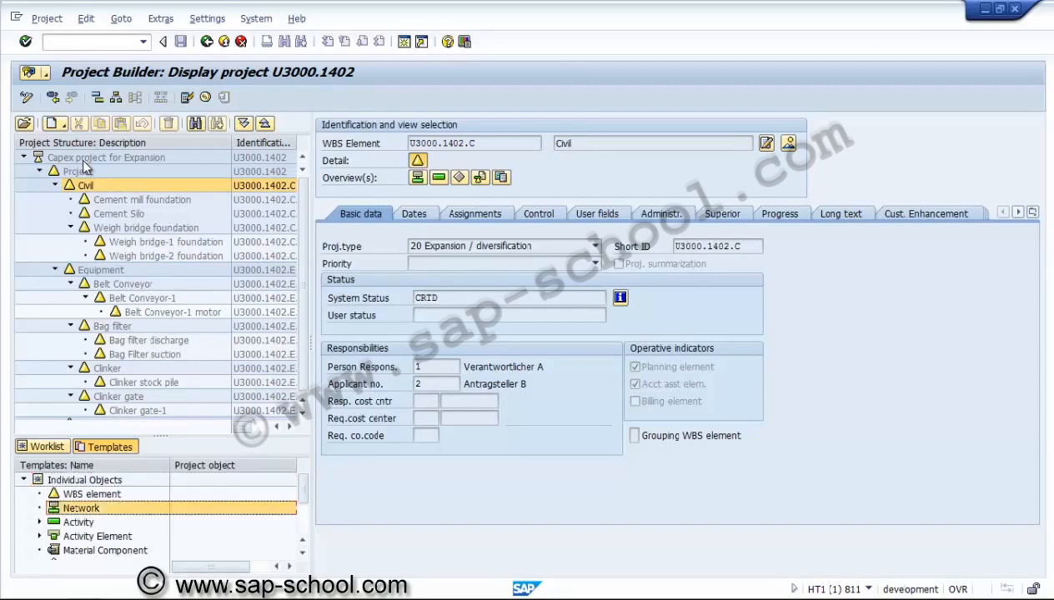
mouse_move(81, 508)
mouse_down()
mouse_move(105, 215)
mouse_move(86, 186)
mouse_up()
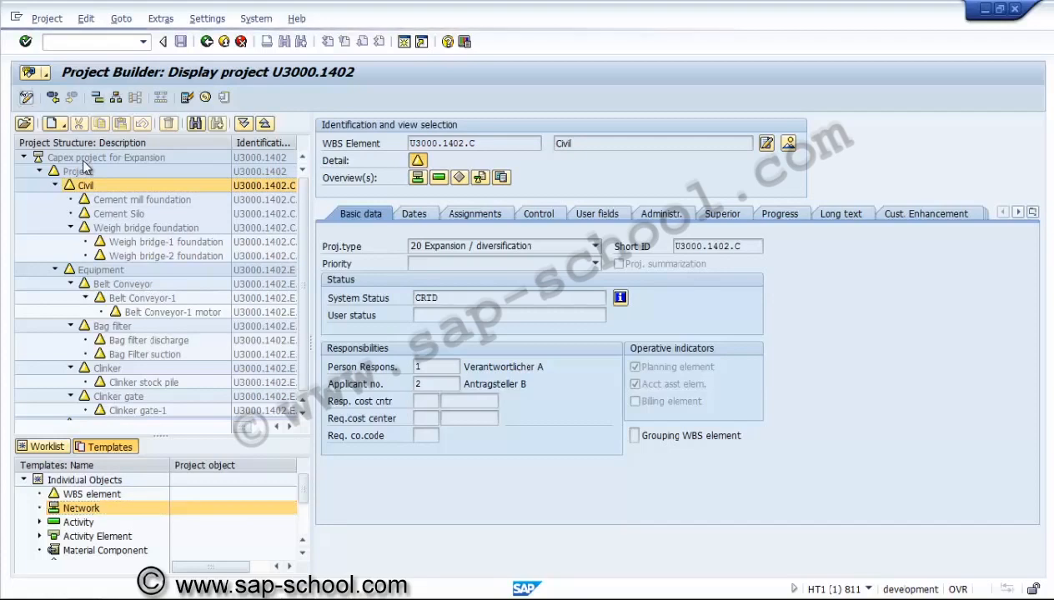
click(26, 97)
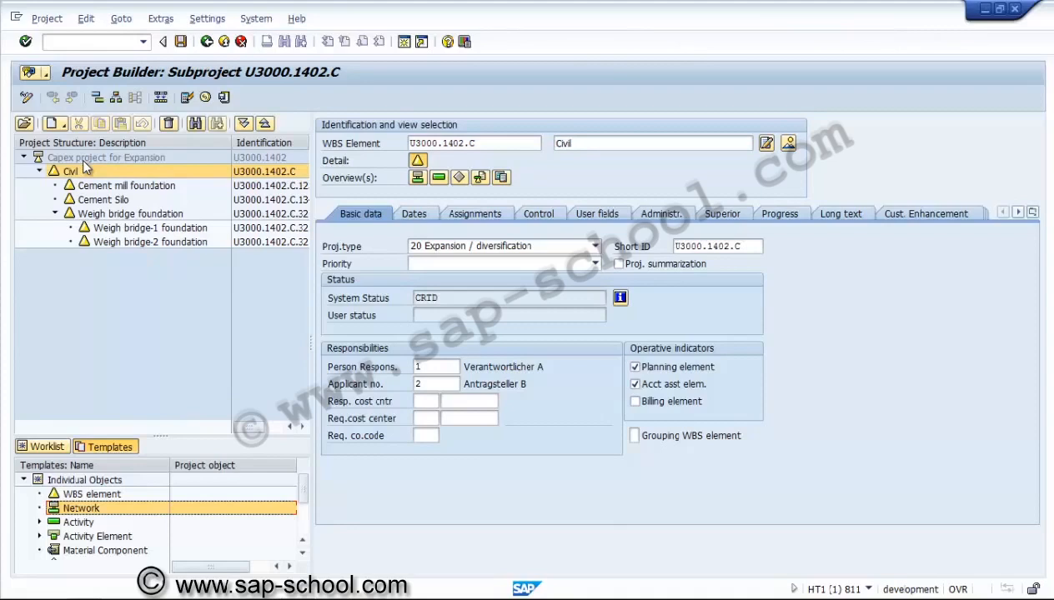
Create a network under the Civil WBS element with the description "Network for Civil"
click(83, 162)
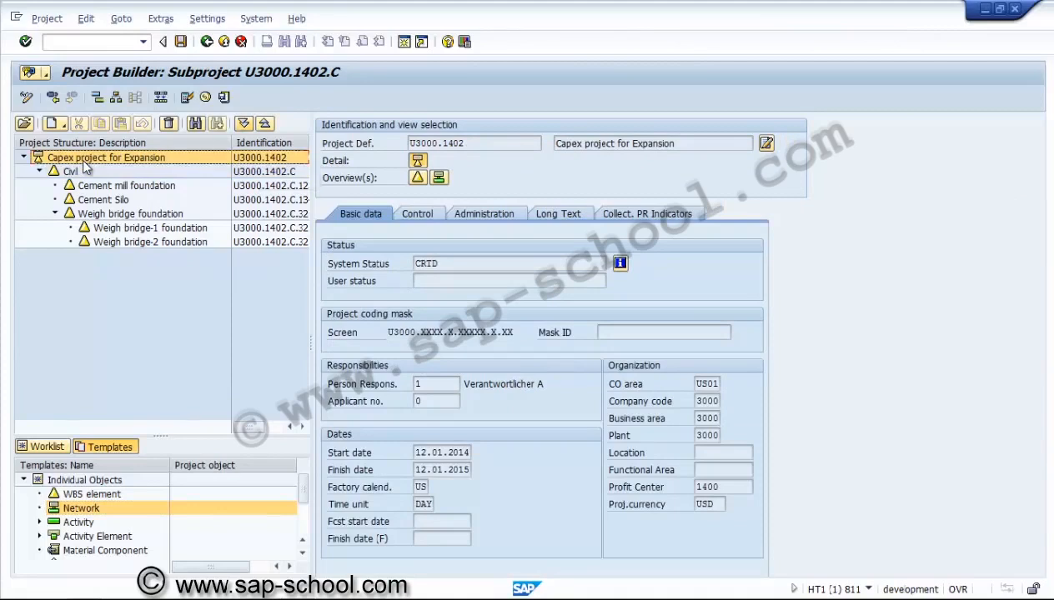
double_click(84, 161)
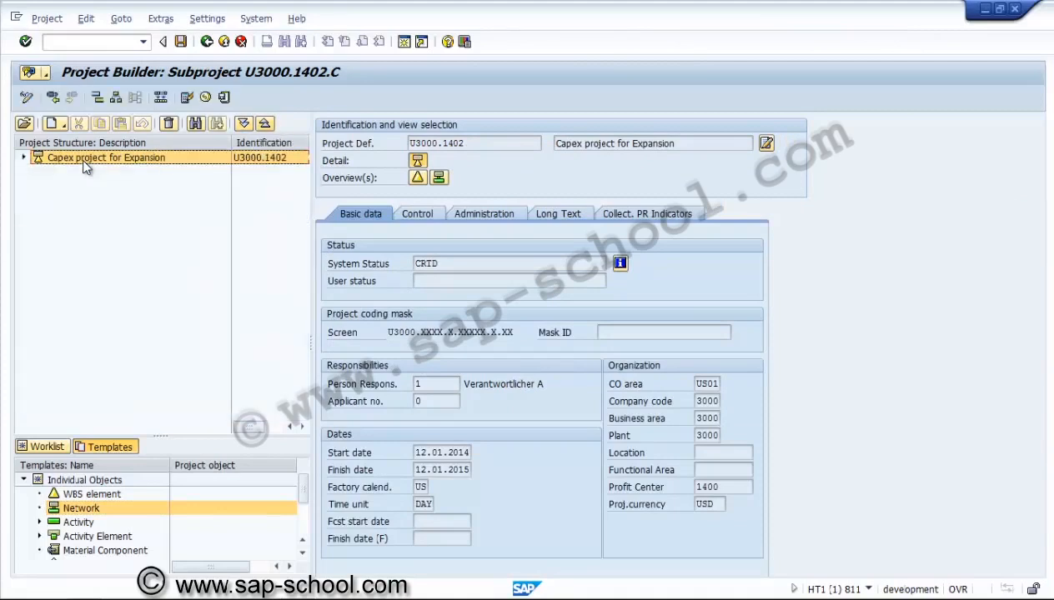
double_click(82, 158)
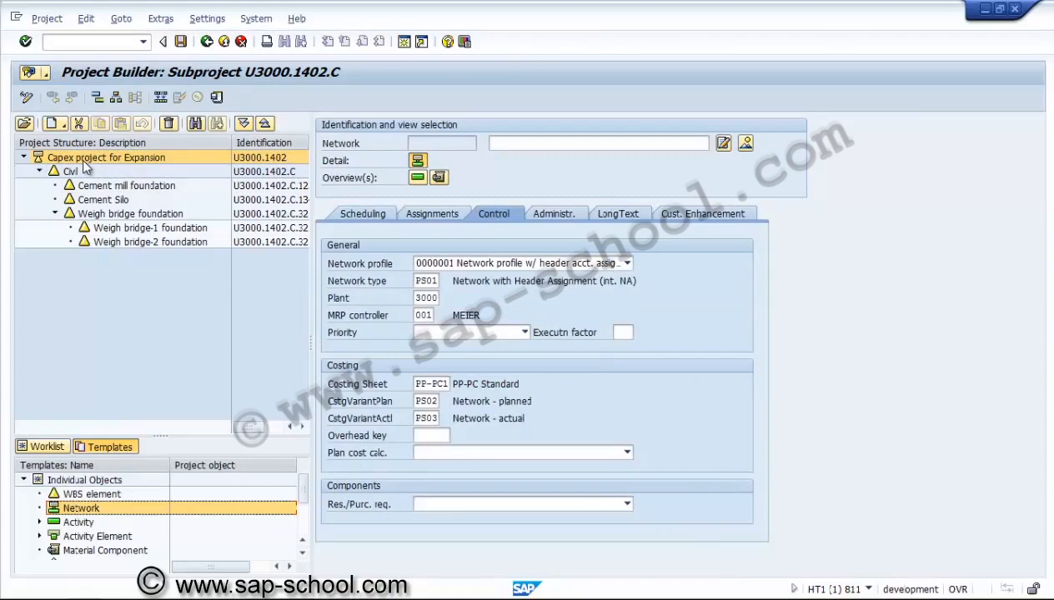
text(N)
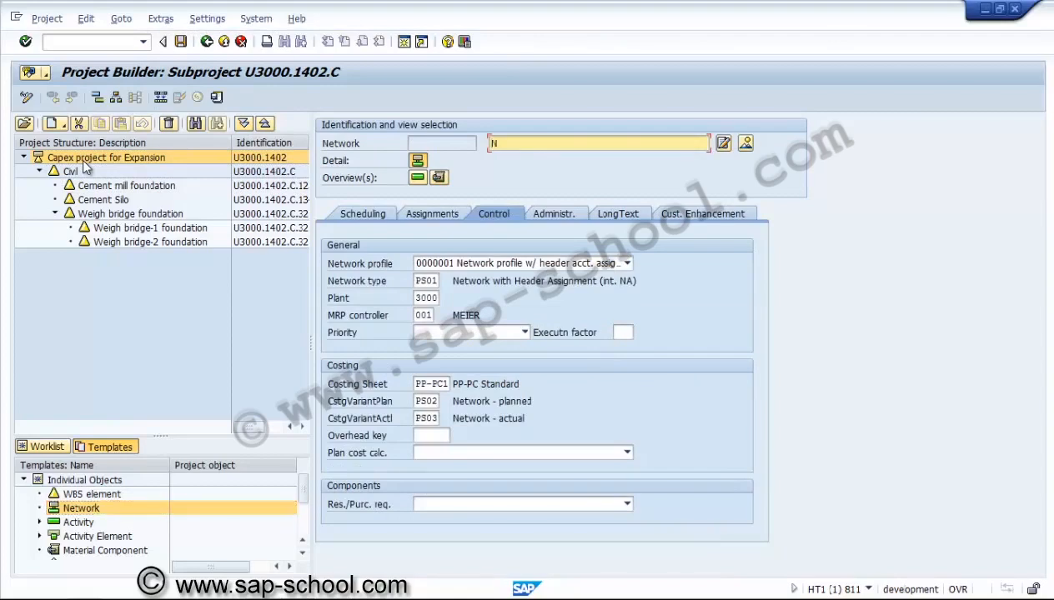
text(etwork for Civil)
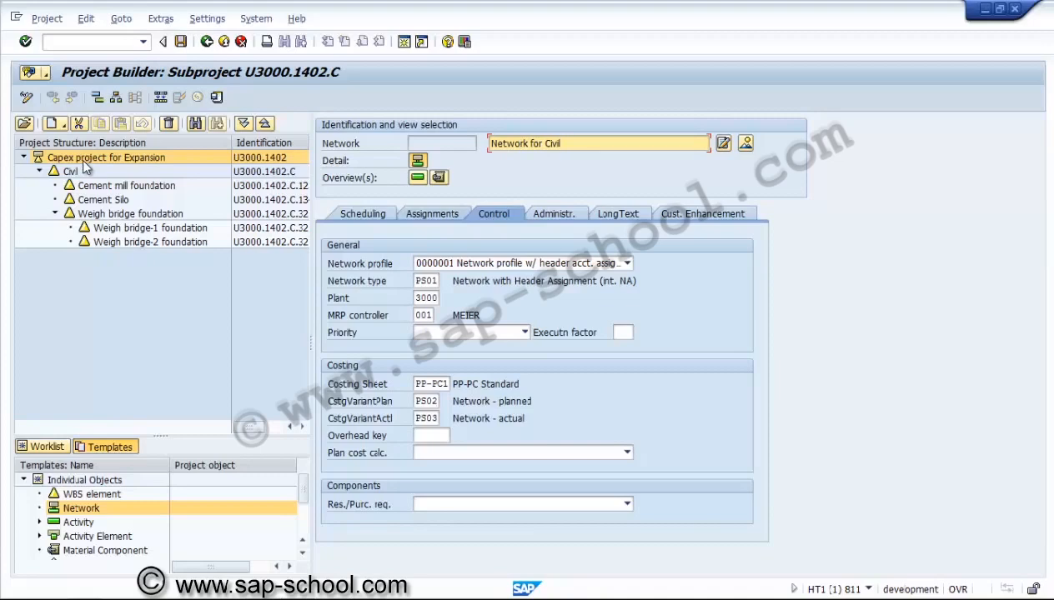
key(Return)
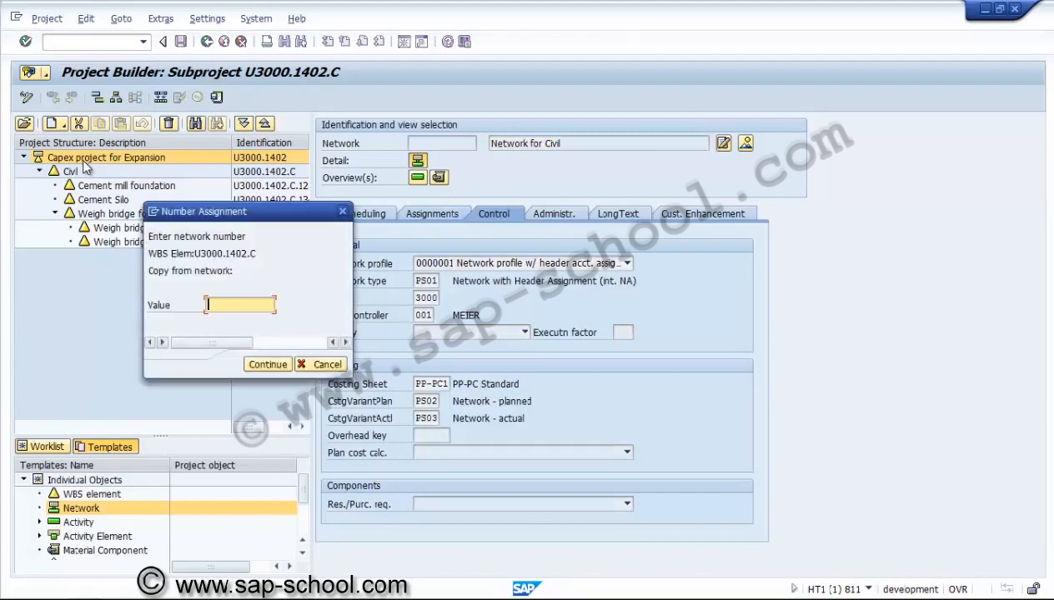
Assign network number NU3000.1402C to the civil network and accept its proposed basic dates
text(1)
text(3000)
text(.1402)
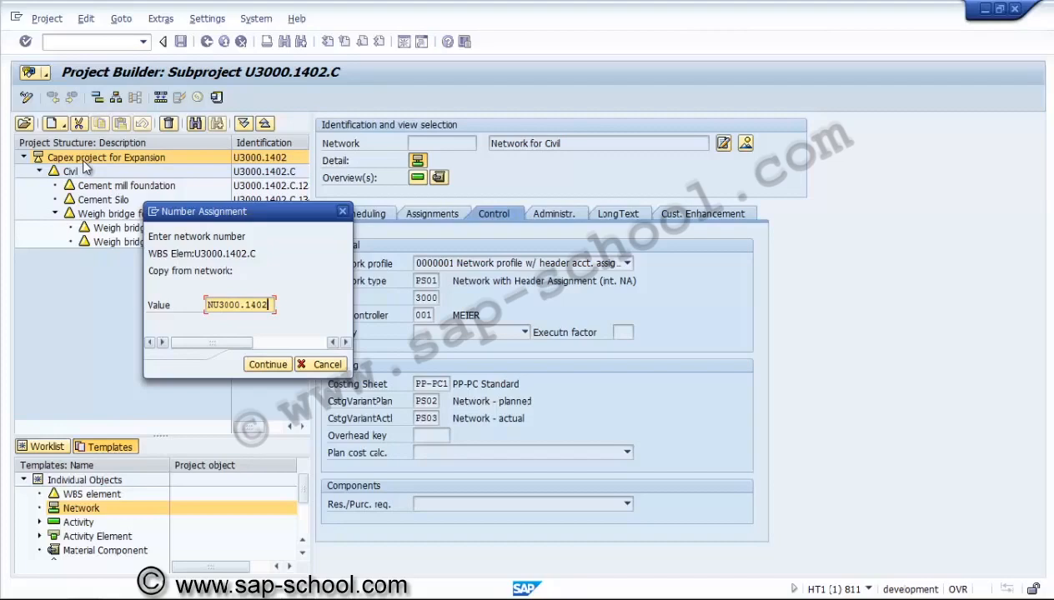
text(C)
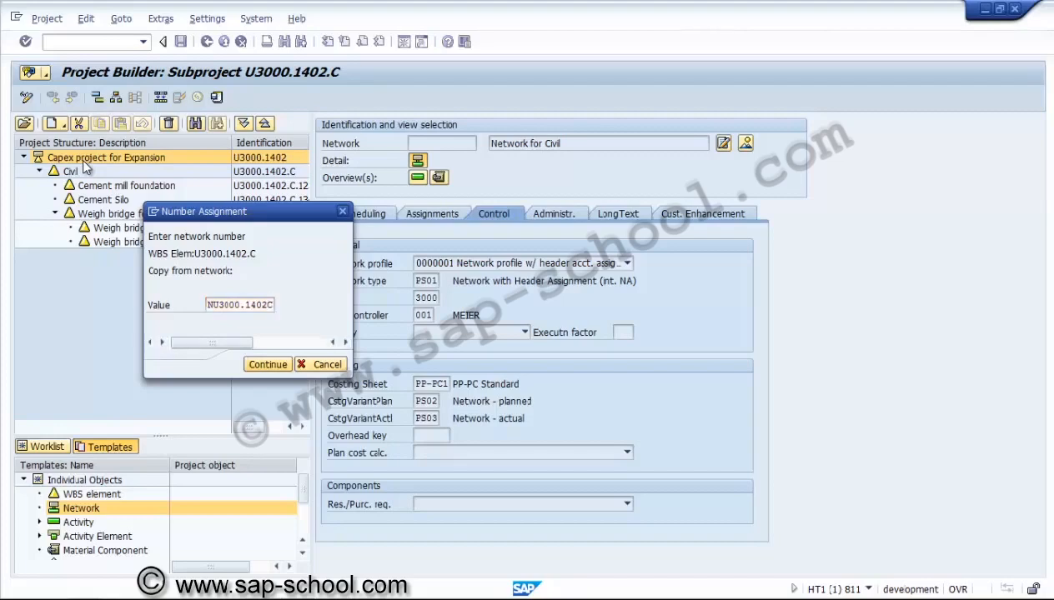
key(Return)
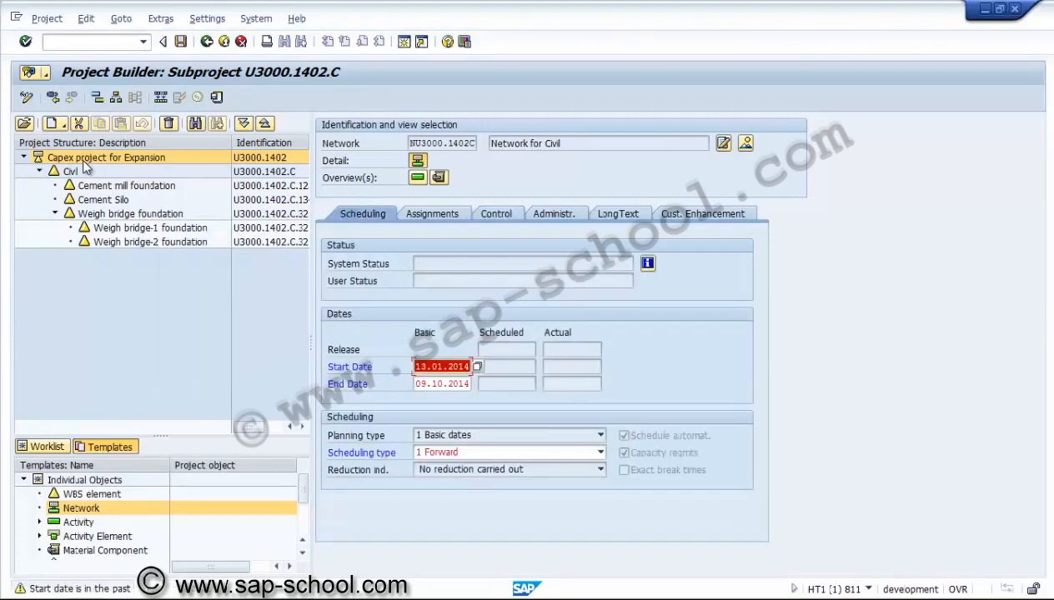
double_click(84, 162)
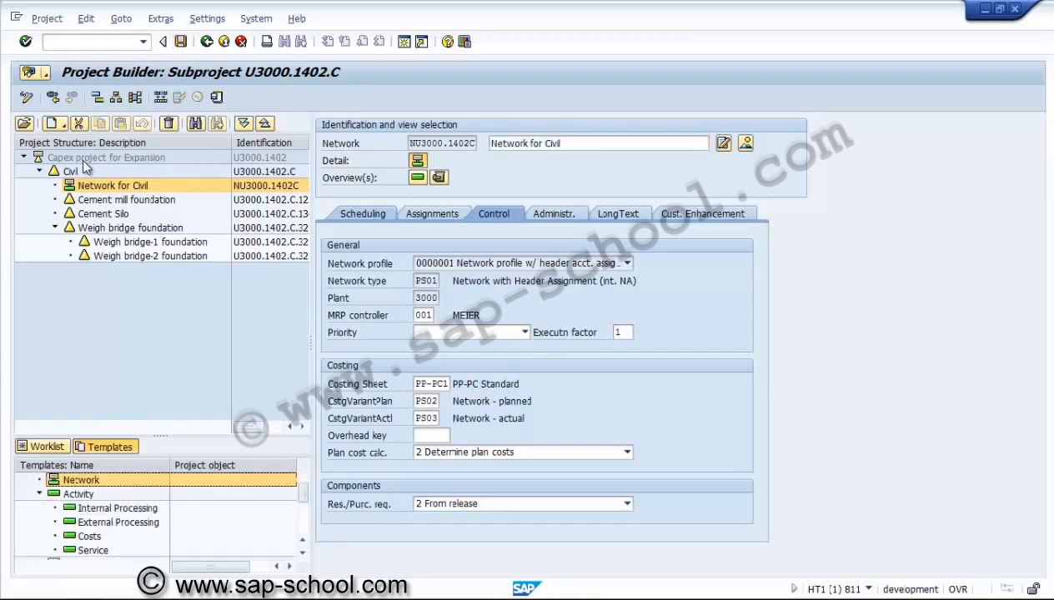
Try to add an internal processing activity to the Cement mill foundation WBS element
key(Down)
key(Down)
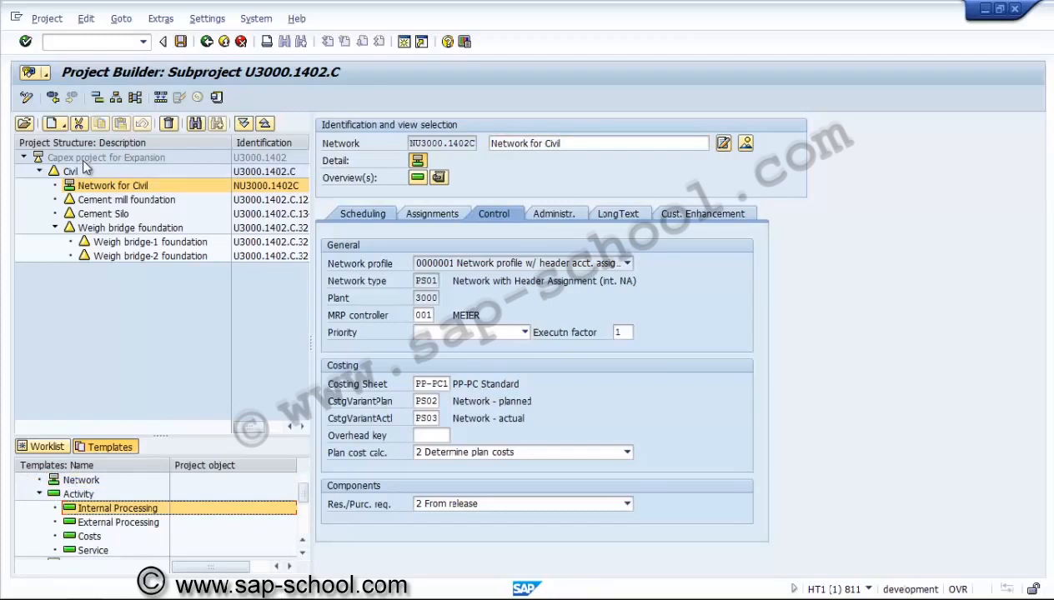
drag(117, 507, 113, 186)
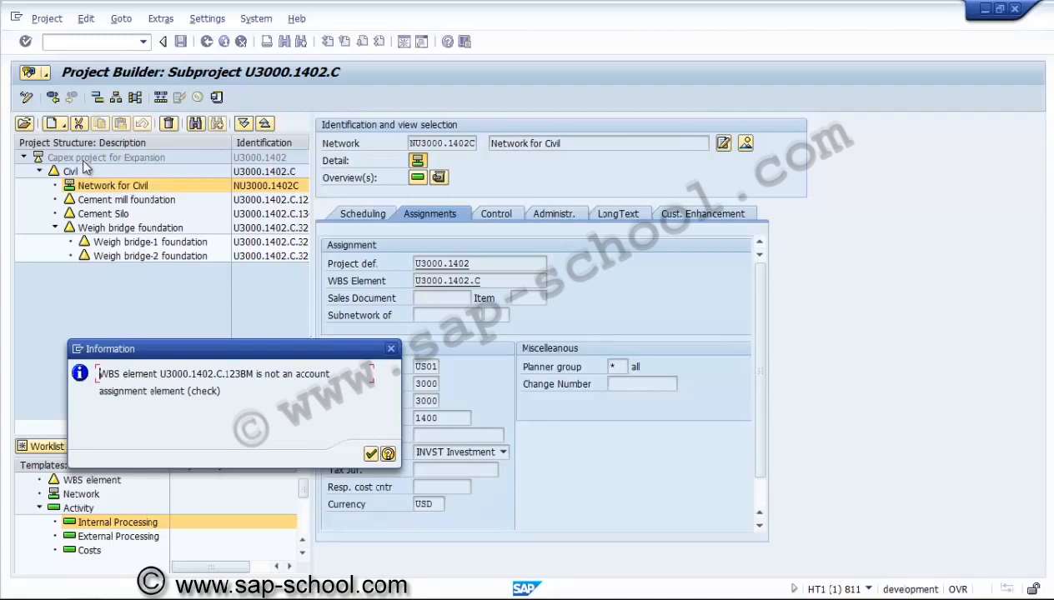
click(371, 454)
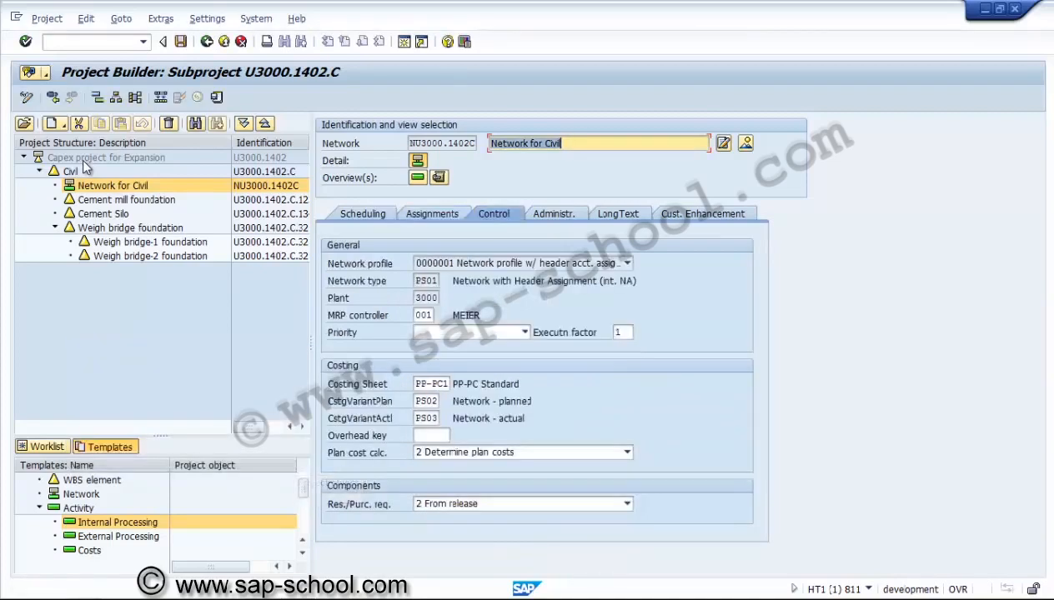
mouse_move(118, 523)
mouse_down()
mouse_move(149, 243)
mouse_move(149, 256)
mouse_up()
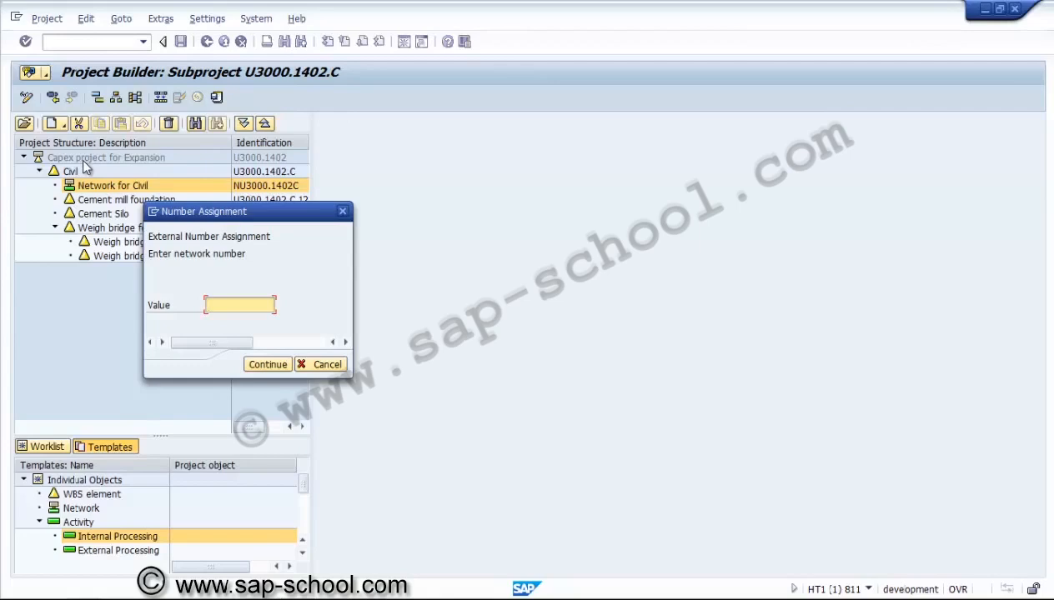
drag(251, 212, 342, 244)
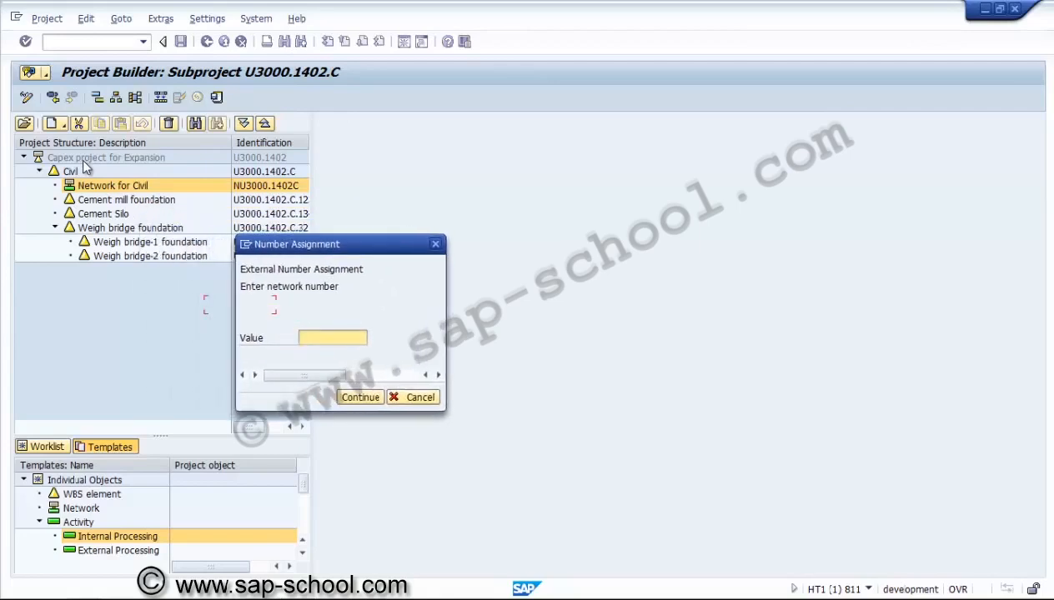
text(NU3000.1)
key(F12)
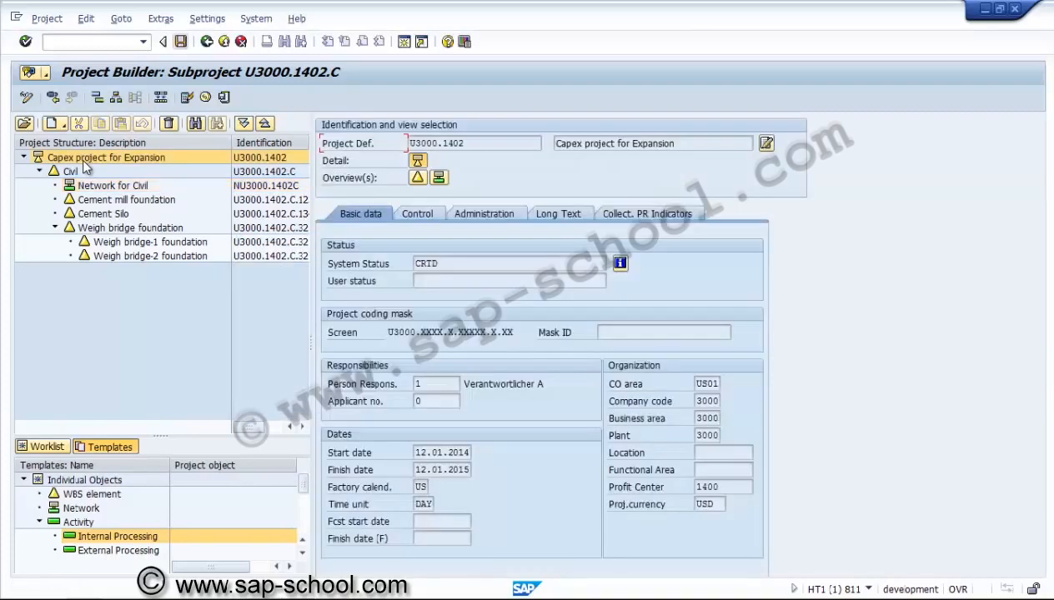
Save the Civil subproject and reopen the complete project U3000.1402 for editing with its full structure expanded
click(205, 98)
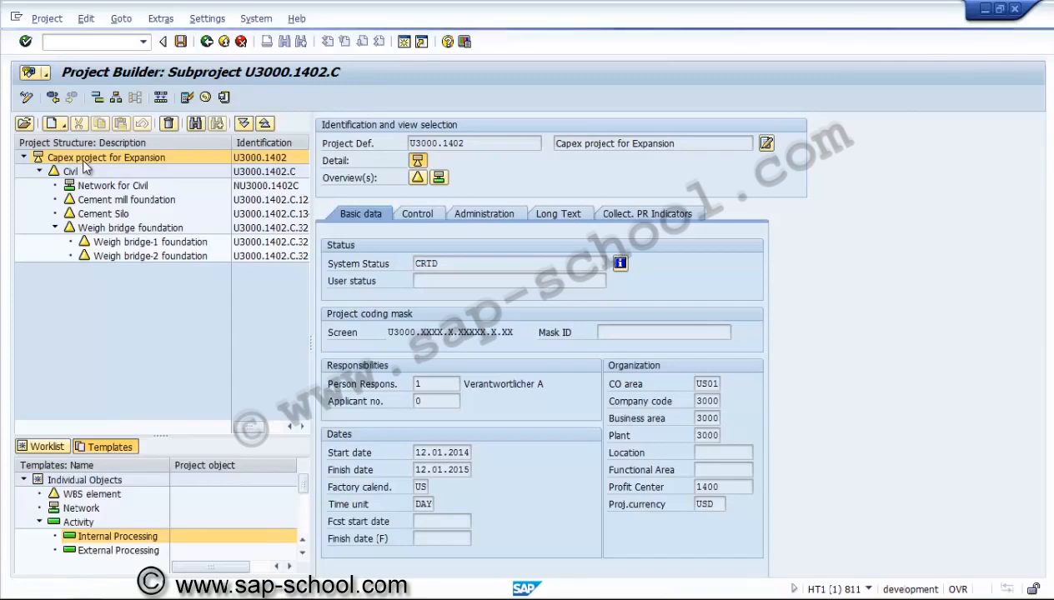
double_click(83, 167)
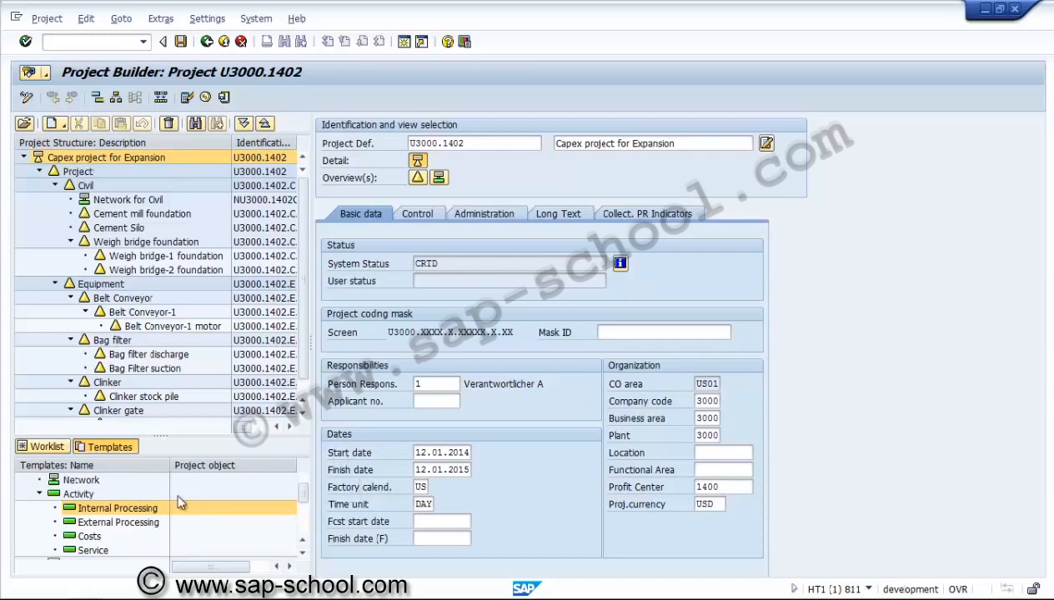
Add an internal processing activity to the Weigh bridge-2 foundation WBS element and assign network number NU3000.1402E
drag(160, 514, 193, 271)
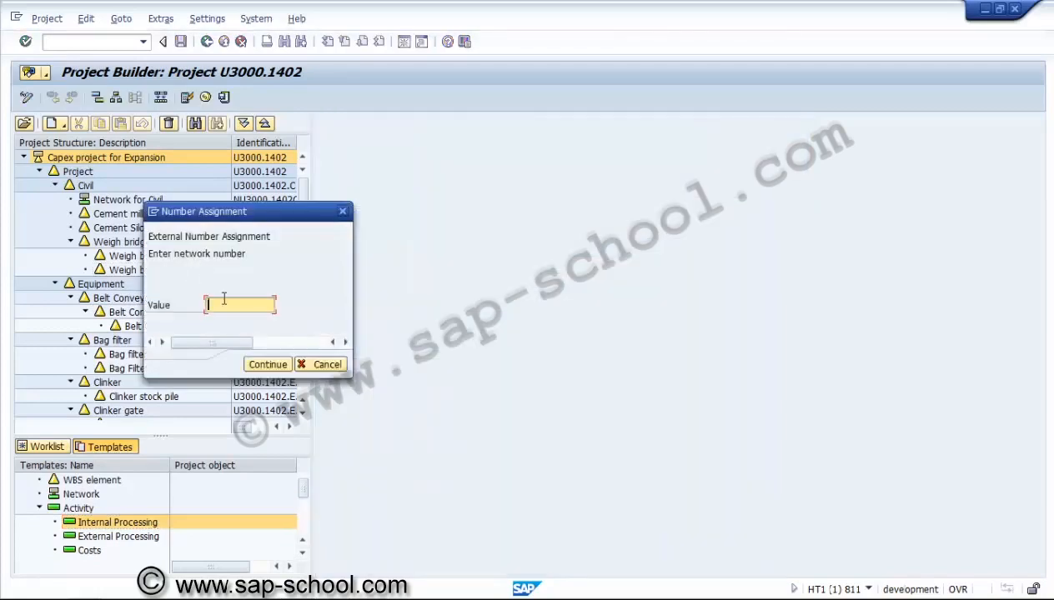
text(NU3000.1402E)
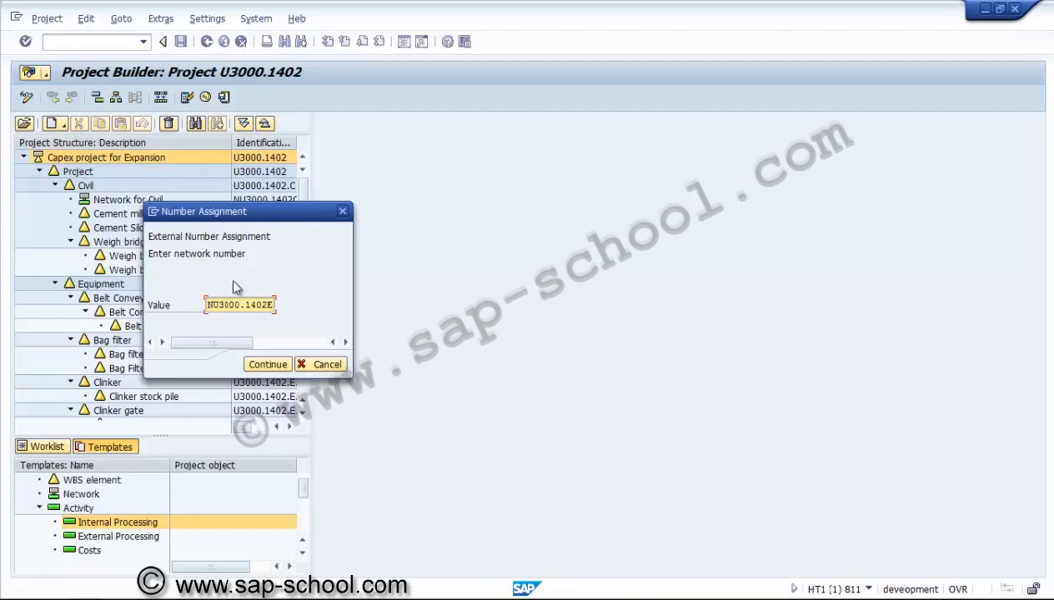
drag(267, 221, 530, 157)
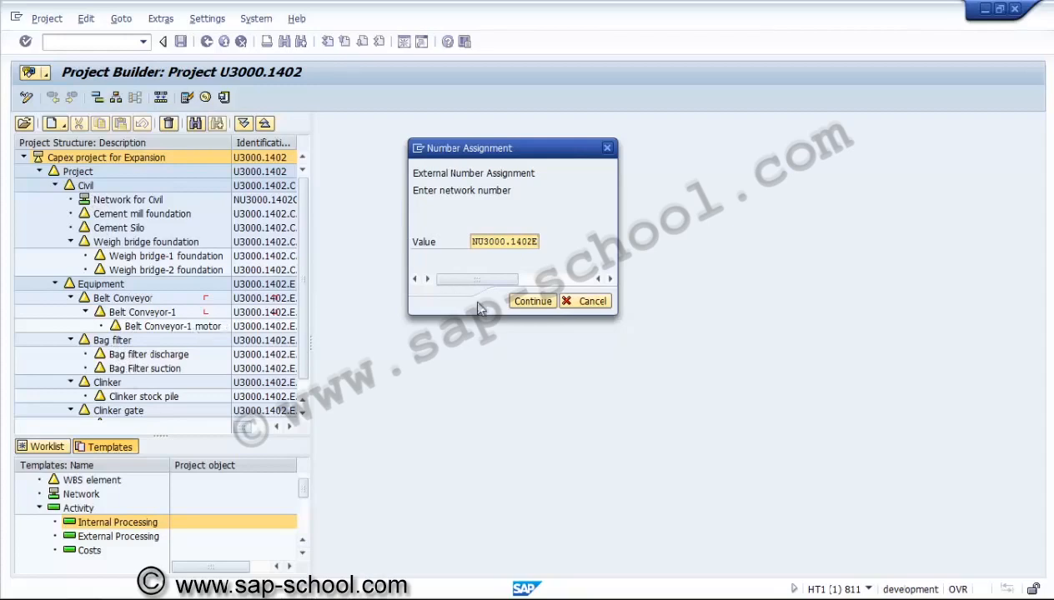
click(523, 304)
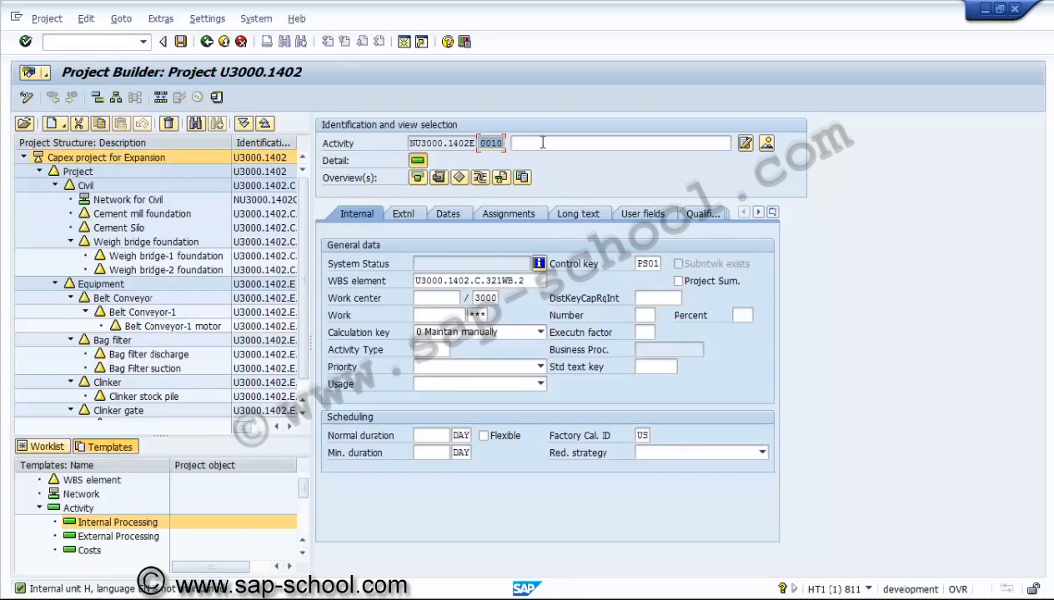
Set the new activity's work unit to HR and accept the activity data
click(543, 142)
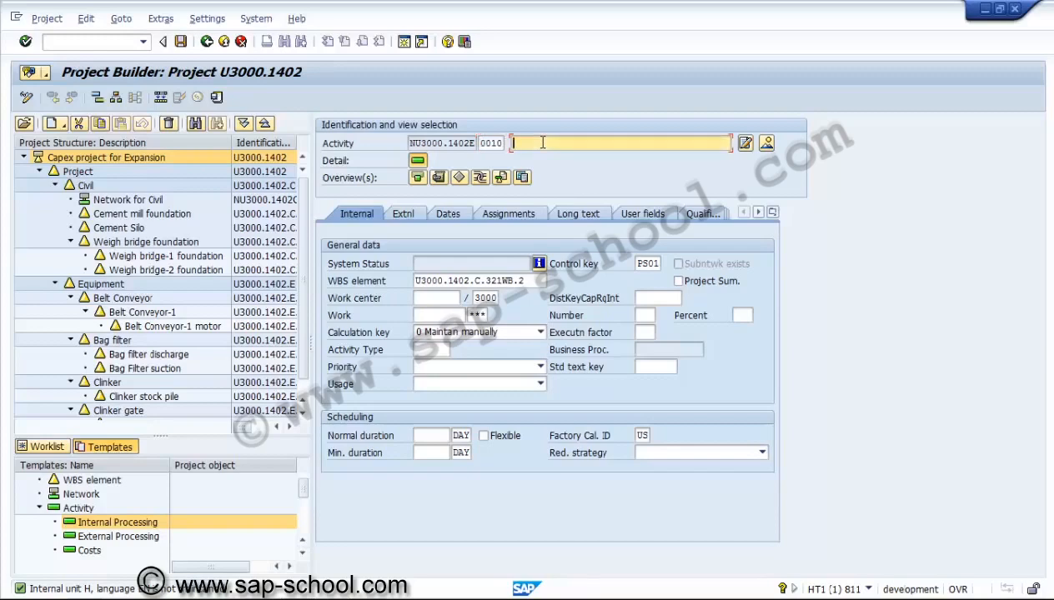
click(473, 317)
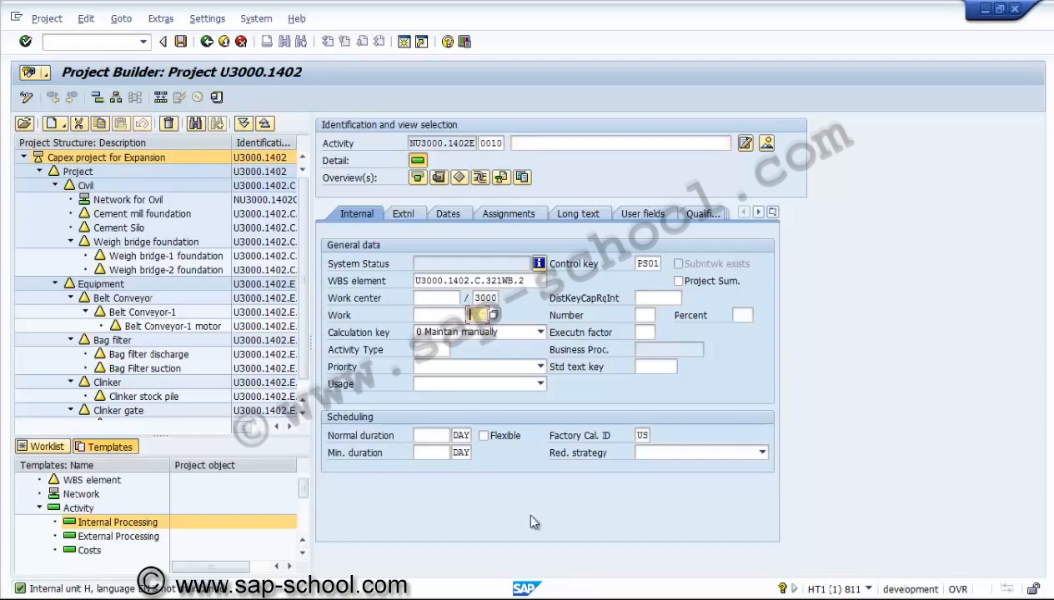
text(hrs)
key(Return)
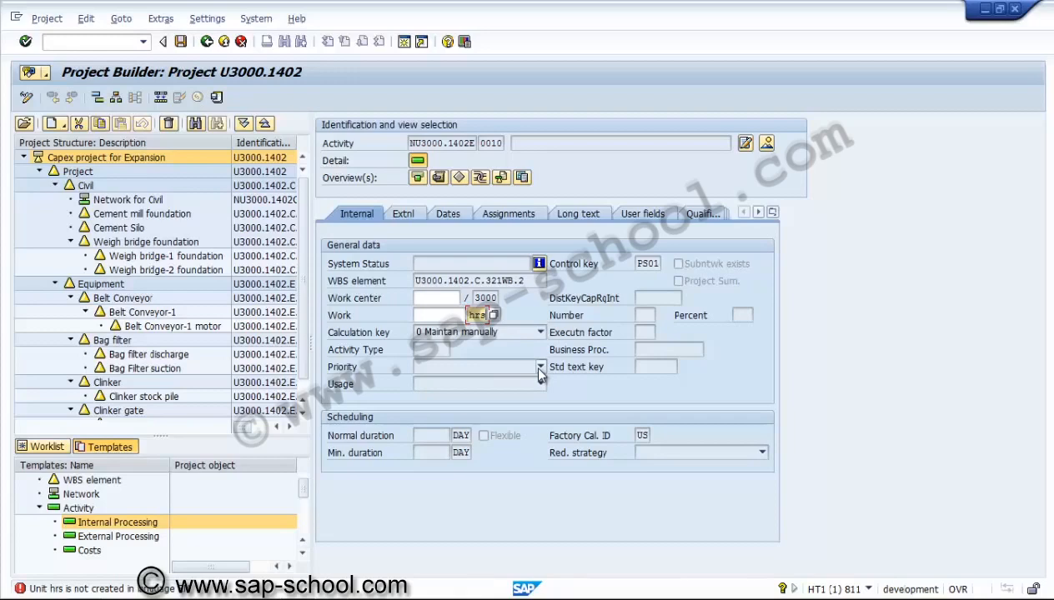
key(BackSpace)
key(Return)
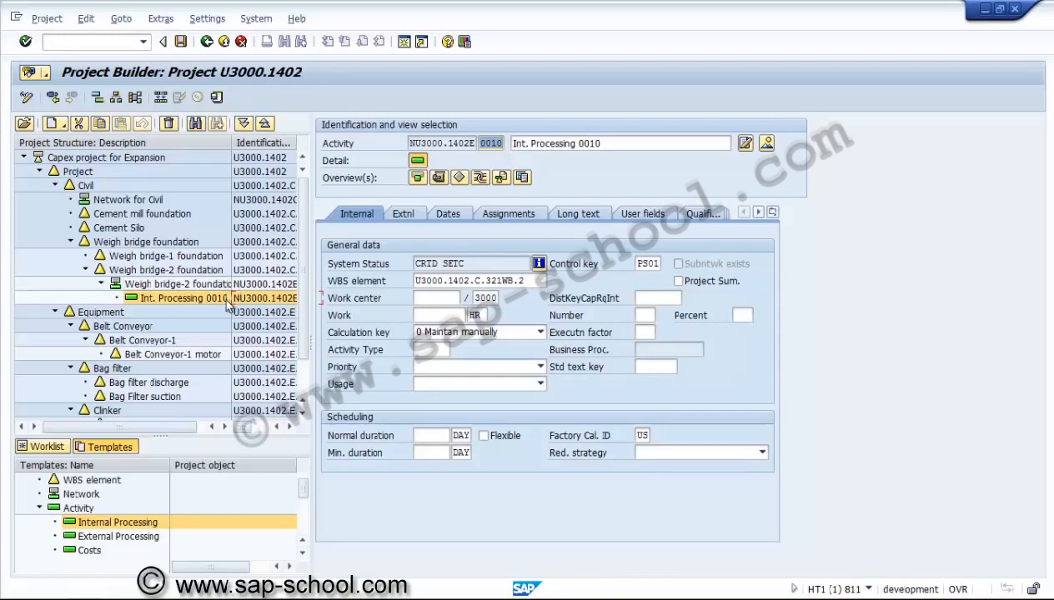
Save the project despite the scheduling warnings and reopen U3000.1402 for editing with its full structure expanded
click(181, 41)
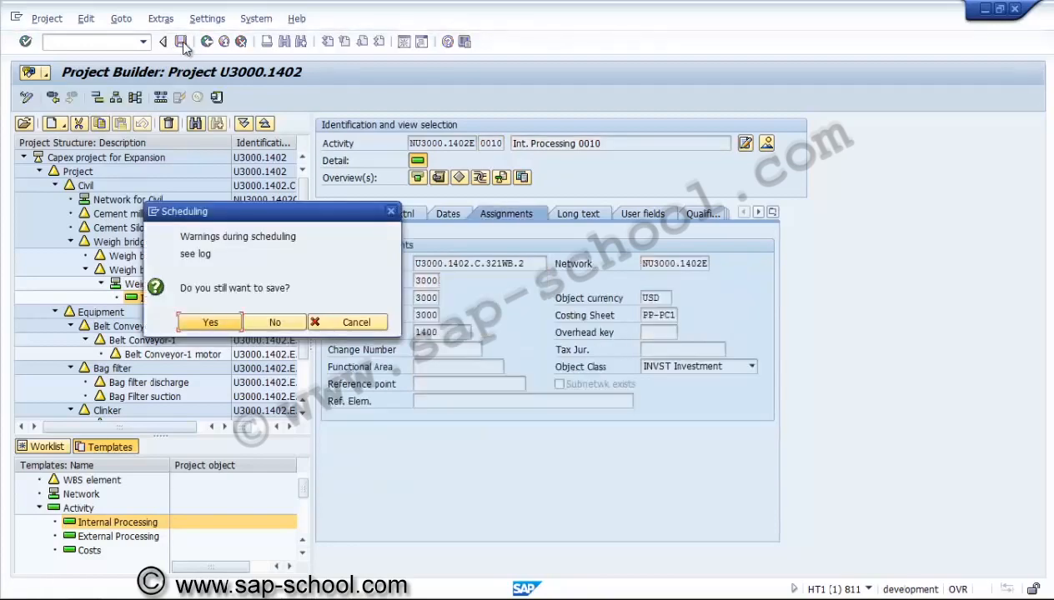
click(198, 325)
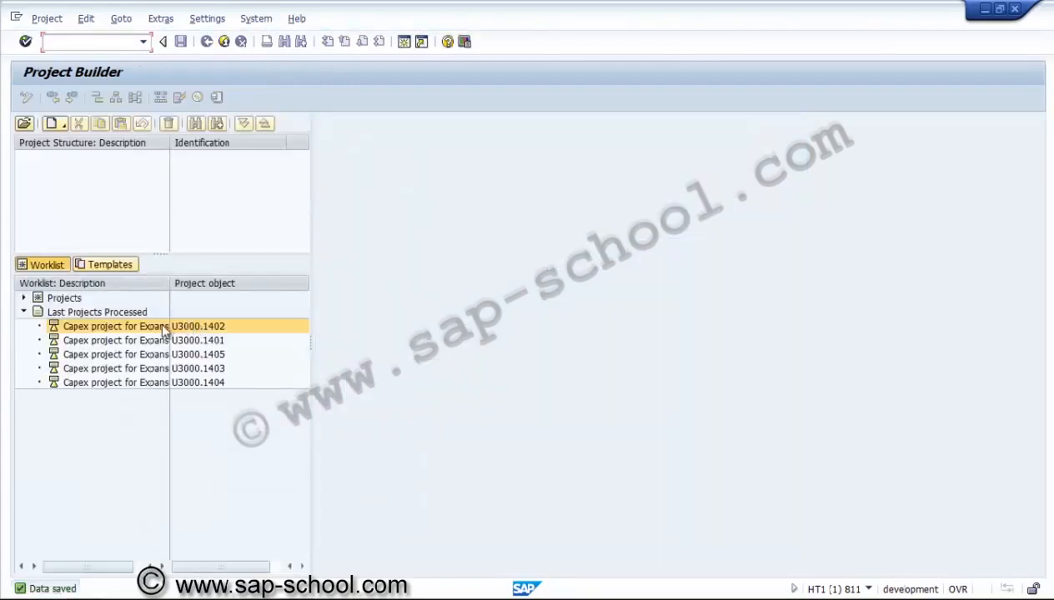
double_click(158, 327)
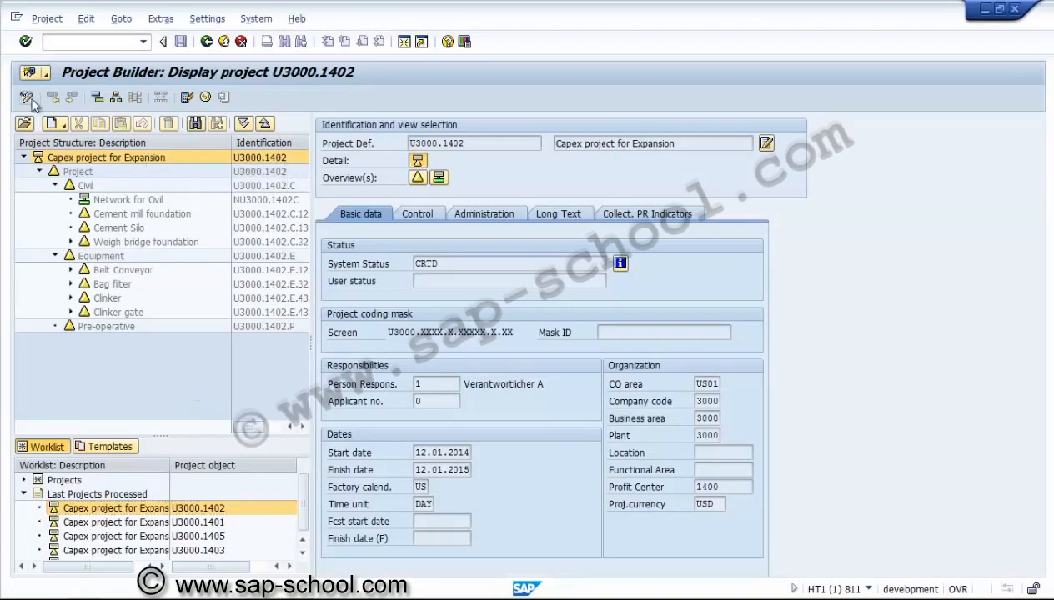
click(28, 98)
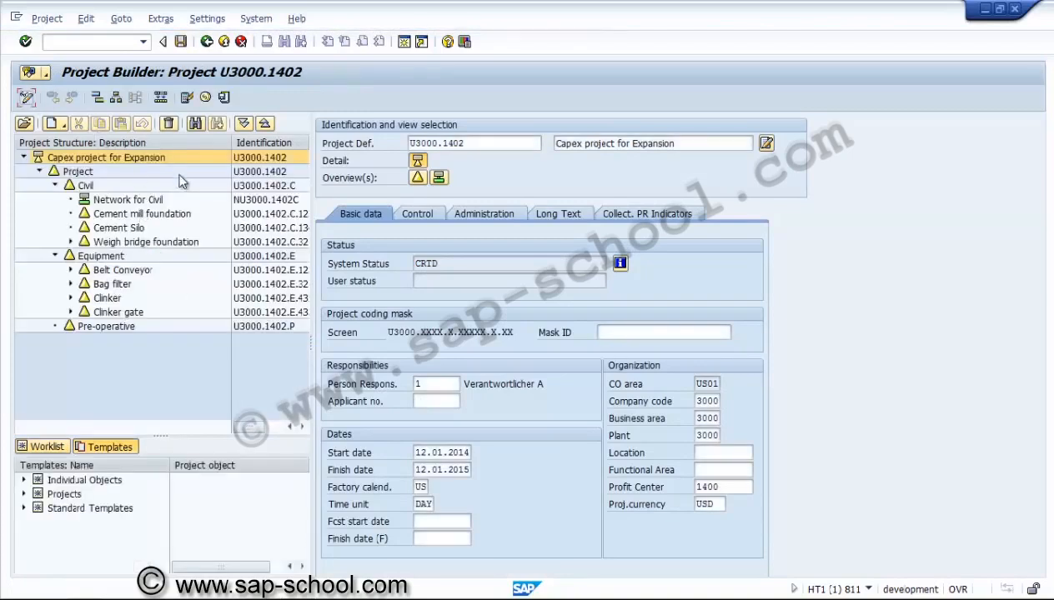
click(243, 124)
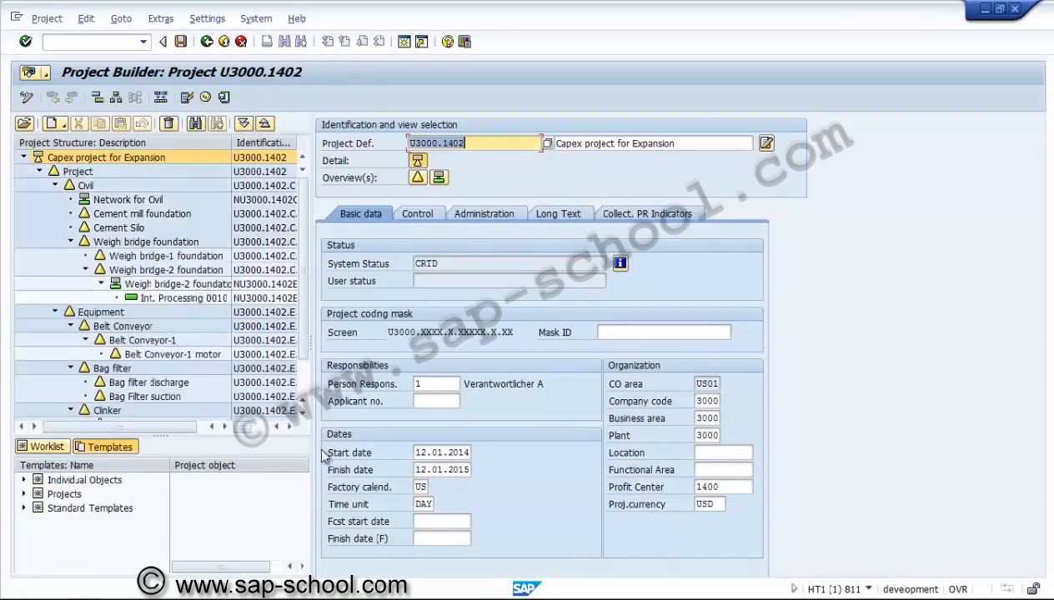
Move the Weigh bridge-2 foundation network to the Equipment WBS element and its activity 0010 to Clinker stock pile
scroll(225, 250, down, 4)
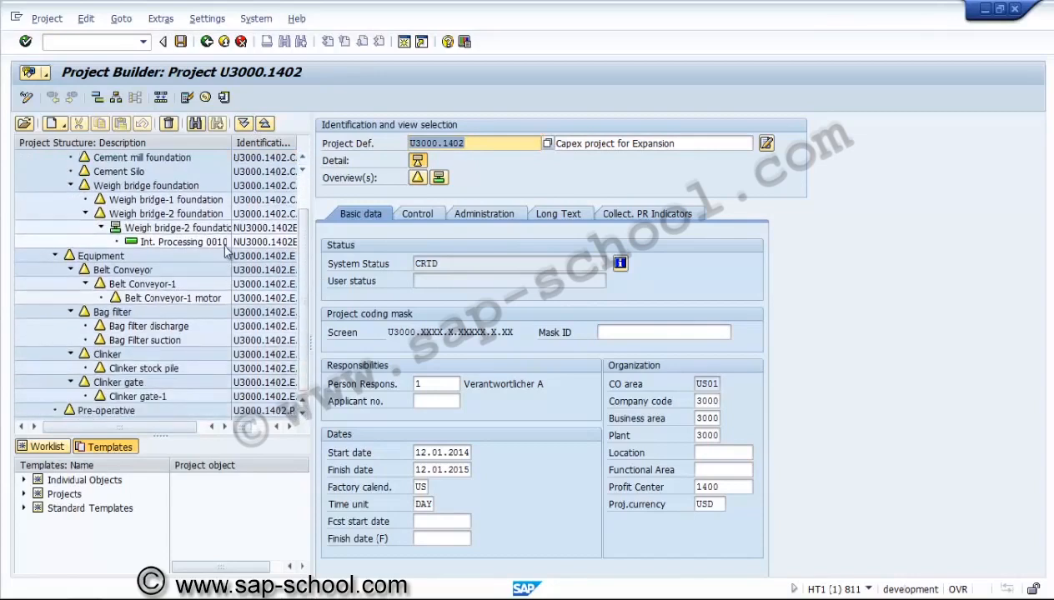
click(223, 228)
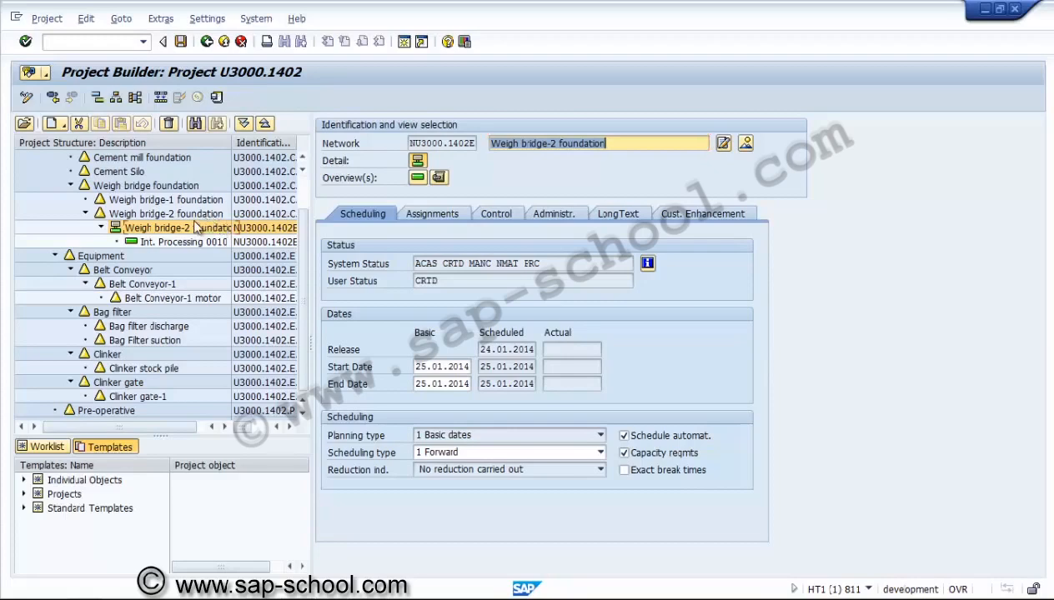
click(117, 231)
drag(115, 260, 115, 260)
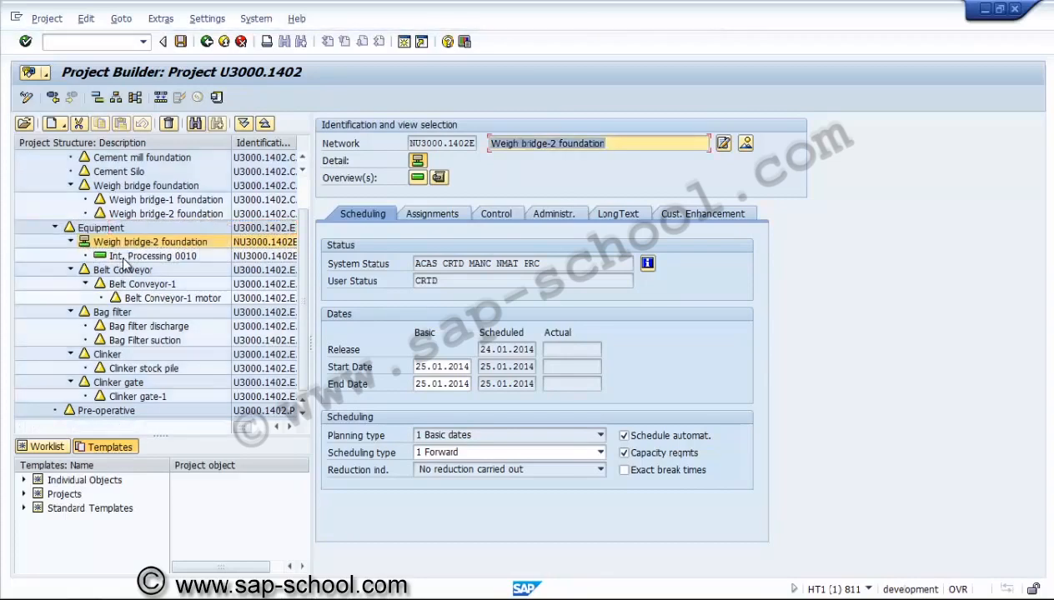
click(125, 259)
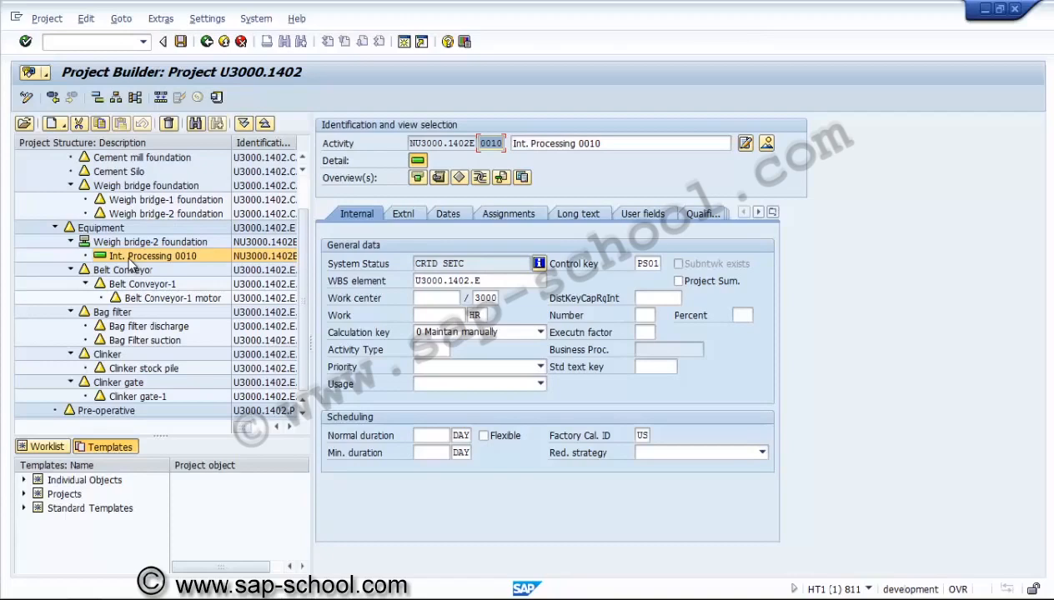
drag(128, 259, 132, 372)
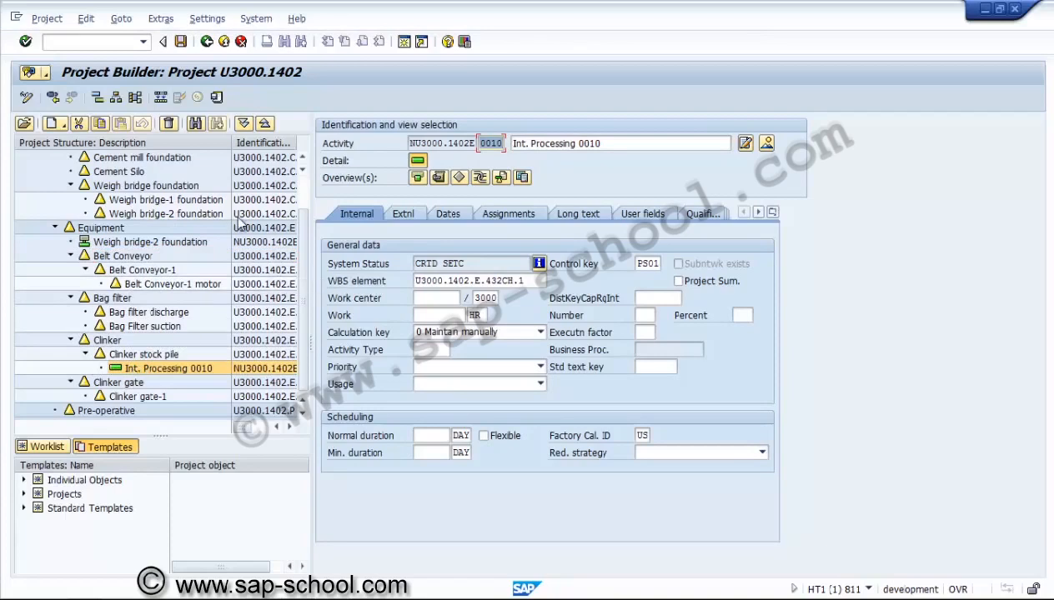
Try to add an internal processing activity to the Weigh bridge-1 foundation WBS element with network number NU3000.1402C
scroll(309, 200, up, 1)
scroll(309, 201, up, 1)
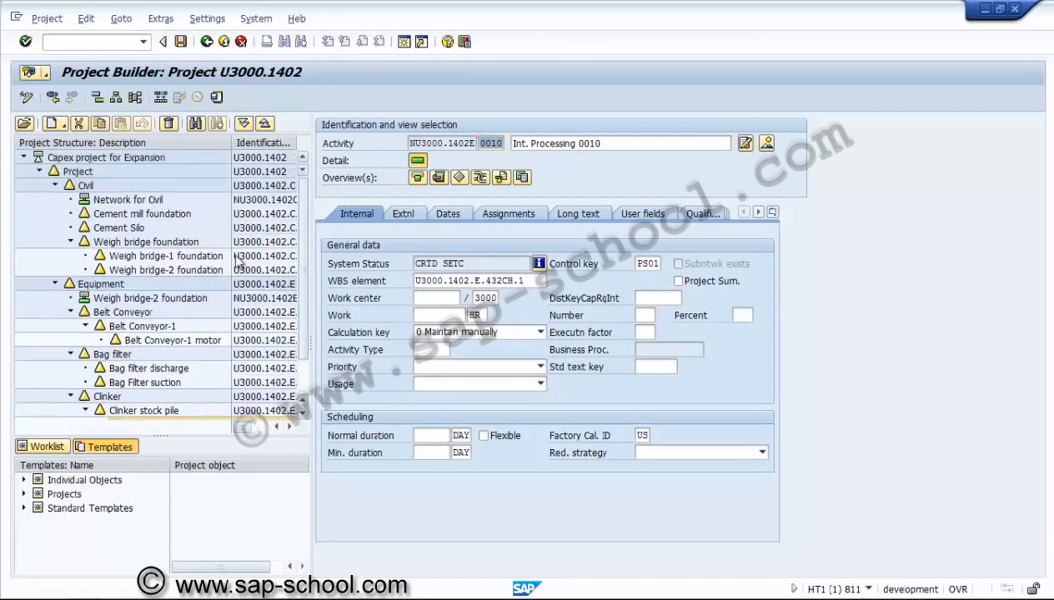
double_click(33, 483)
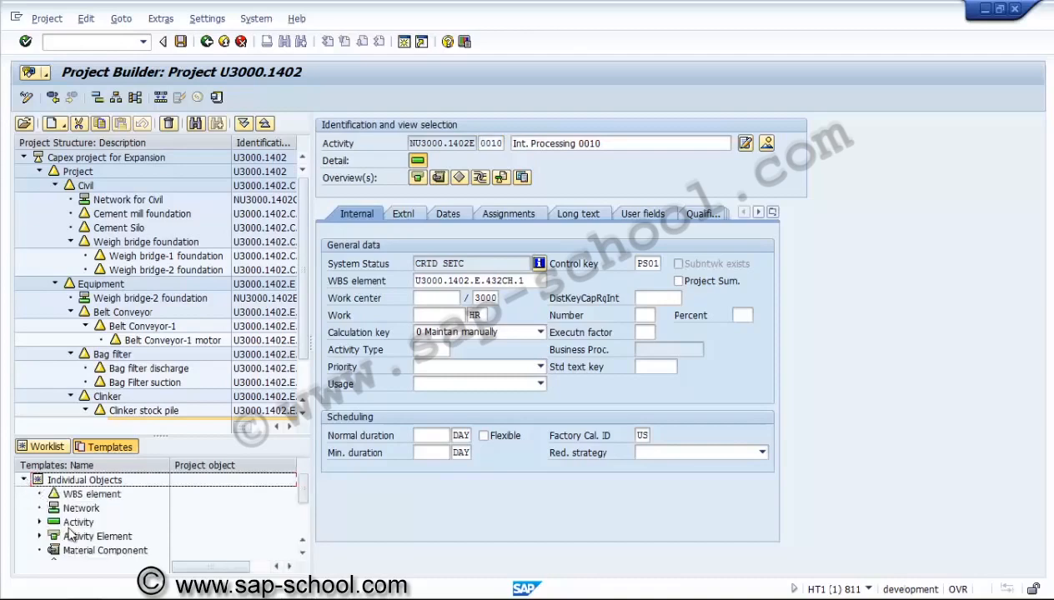
double_click(40, 522)
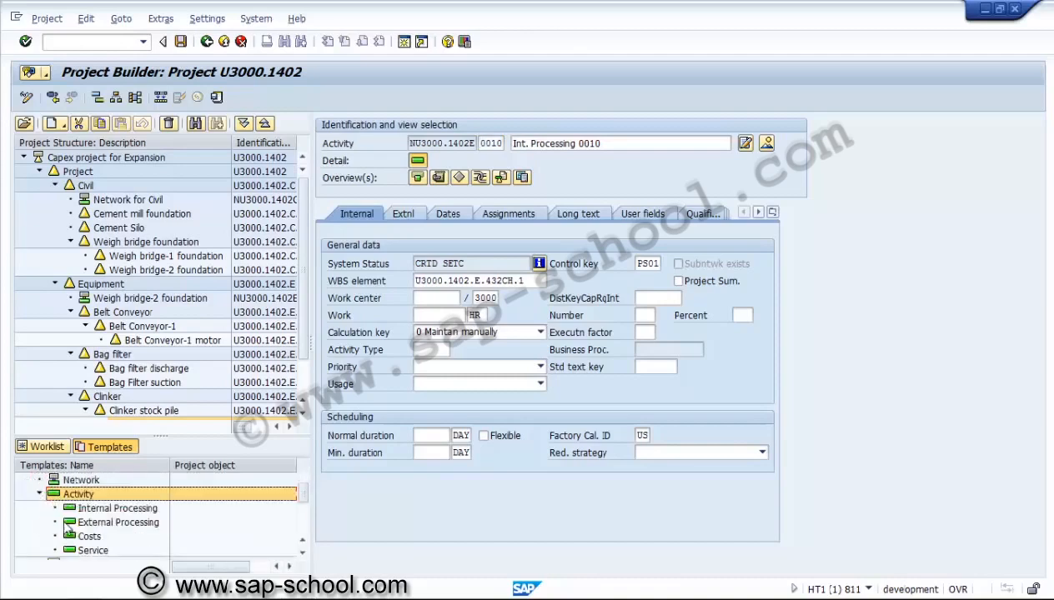
click(108, 510)
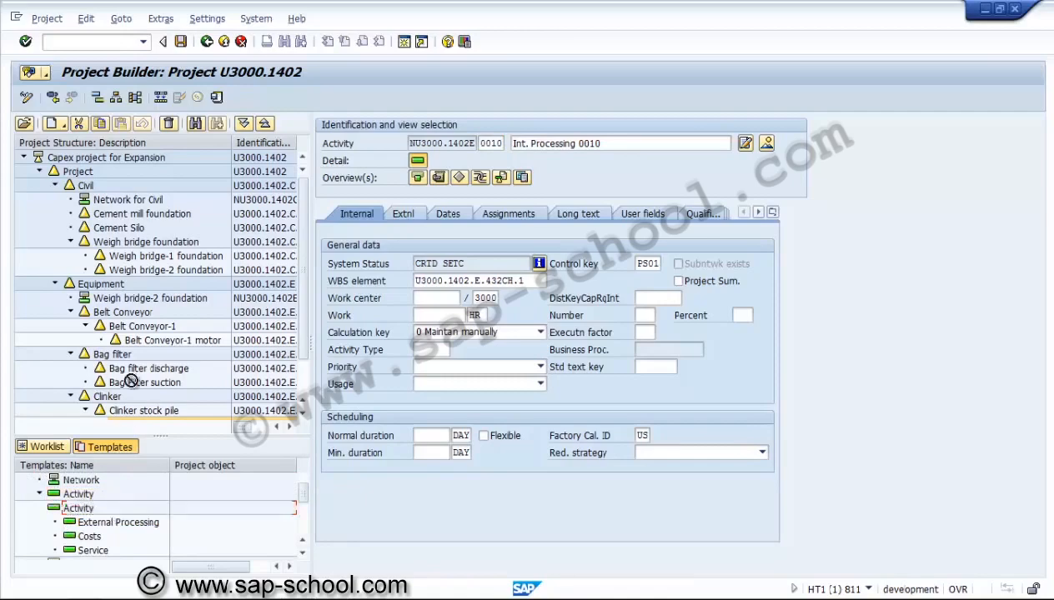
drag(118, 523, 158, 233)
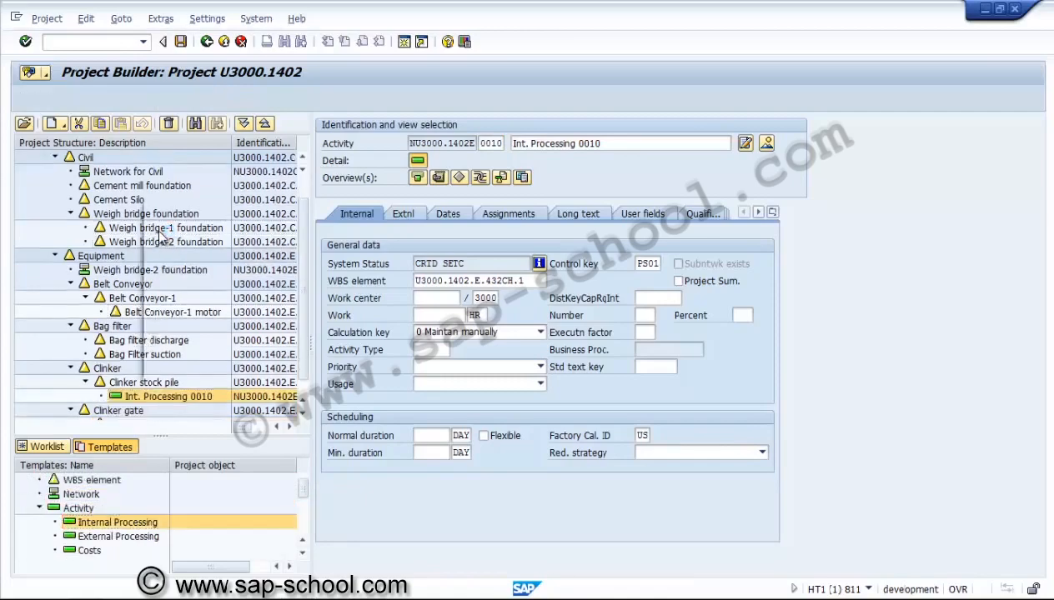
text(N)
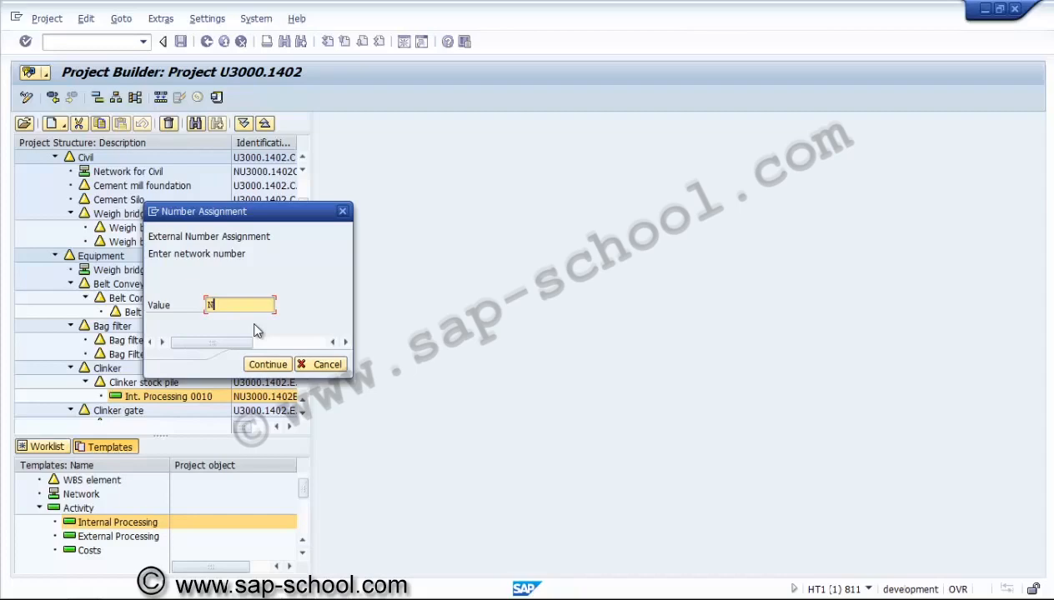
text(U3000.1401C)
key(BackSpace)
text(2.)
text(C)
click(275, 367)
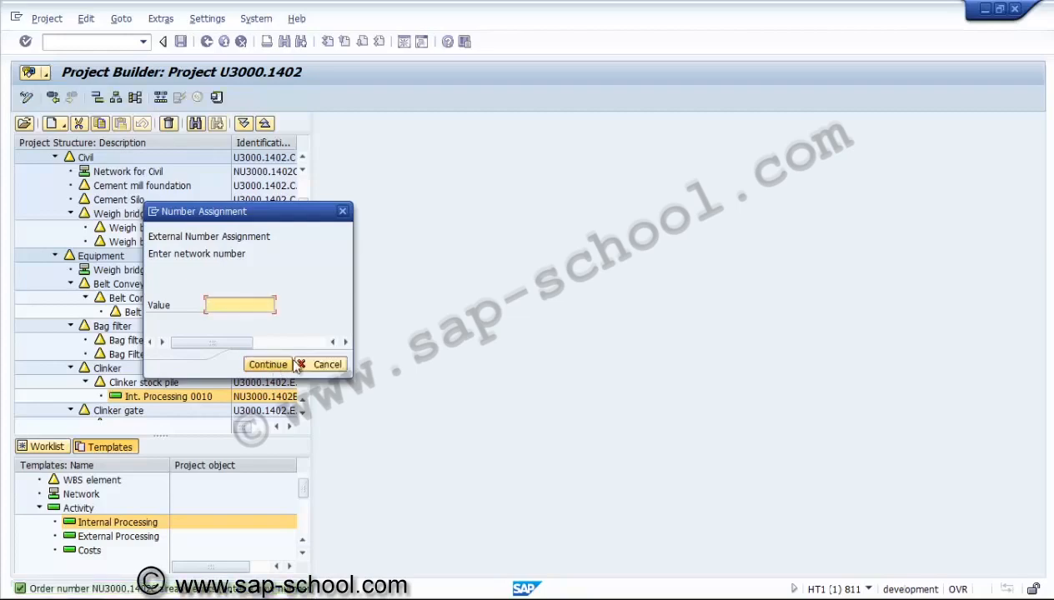
click(322, 367)
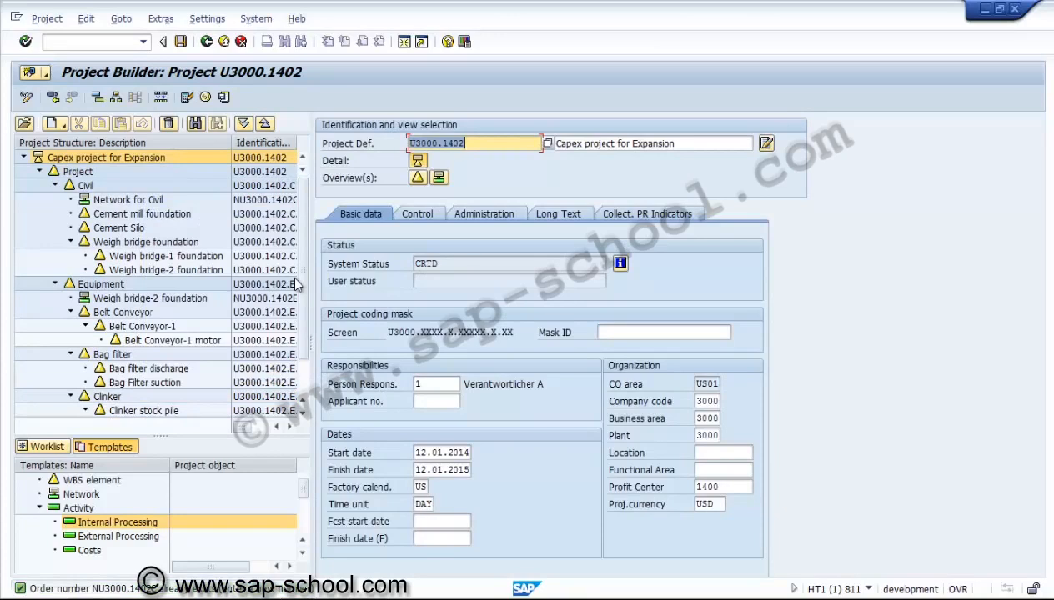
Save project U3000.1402 and open project U3000.1403 for editing
click(181, 42)
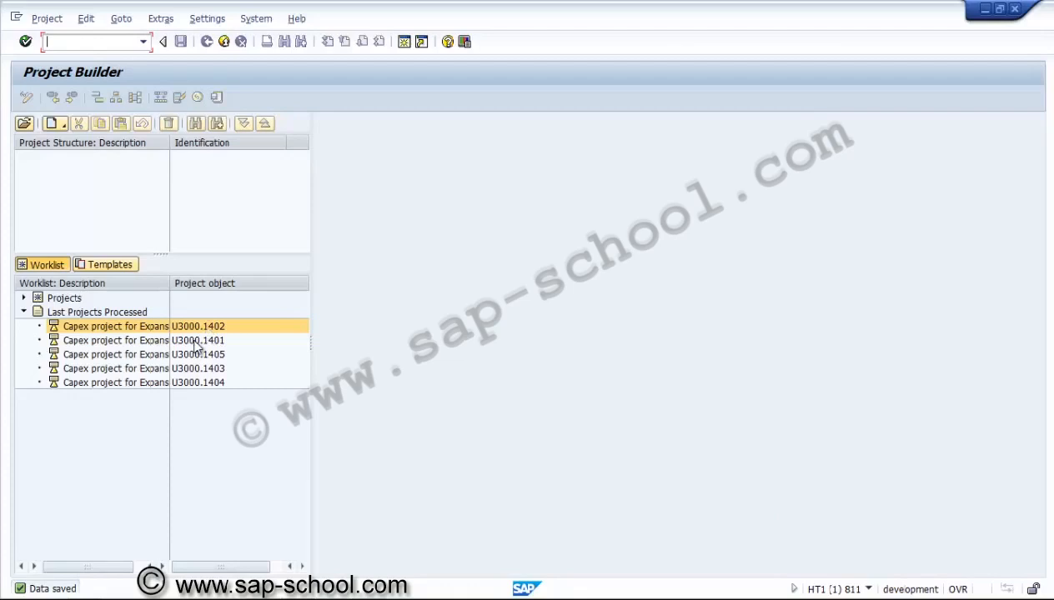
double_click(163, 368)
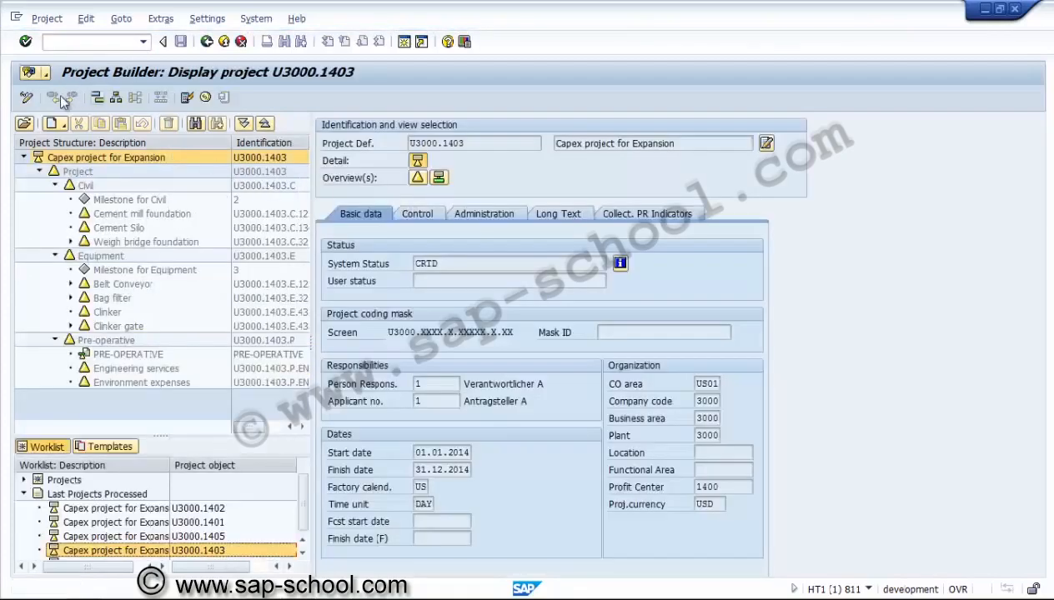
click(26, 98)
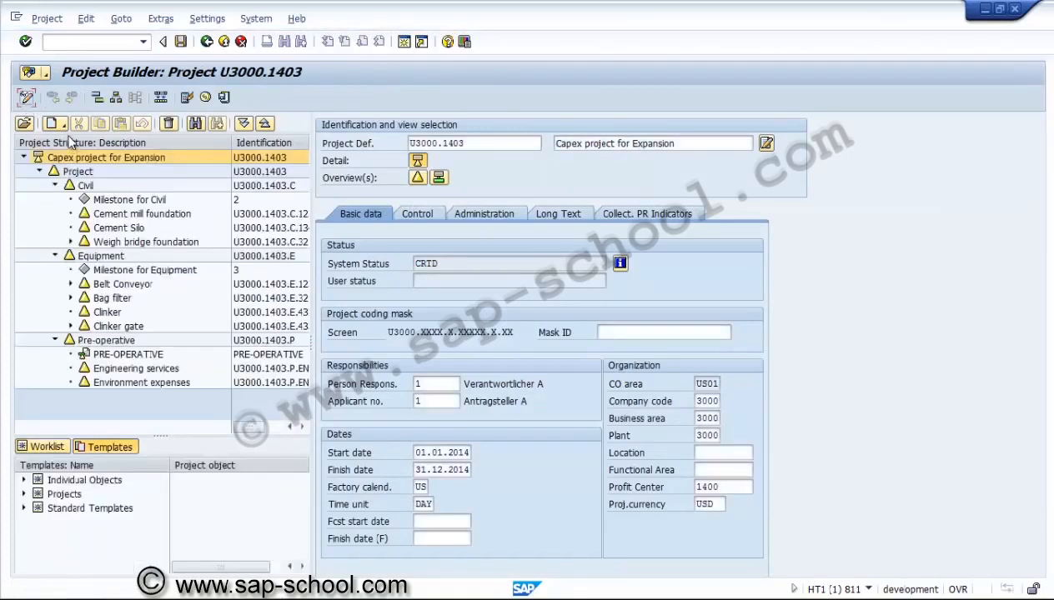
Set up a network copy from NU3000.1402C, reviewing and accepting the proposed object selection and network parameters
click(70, 127)
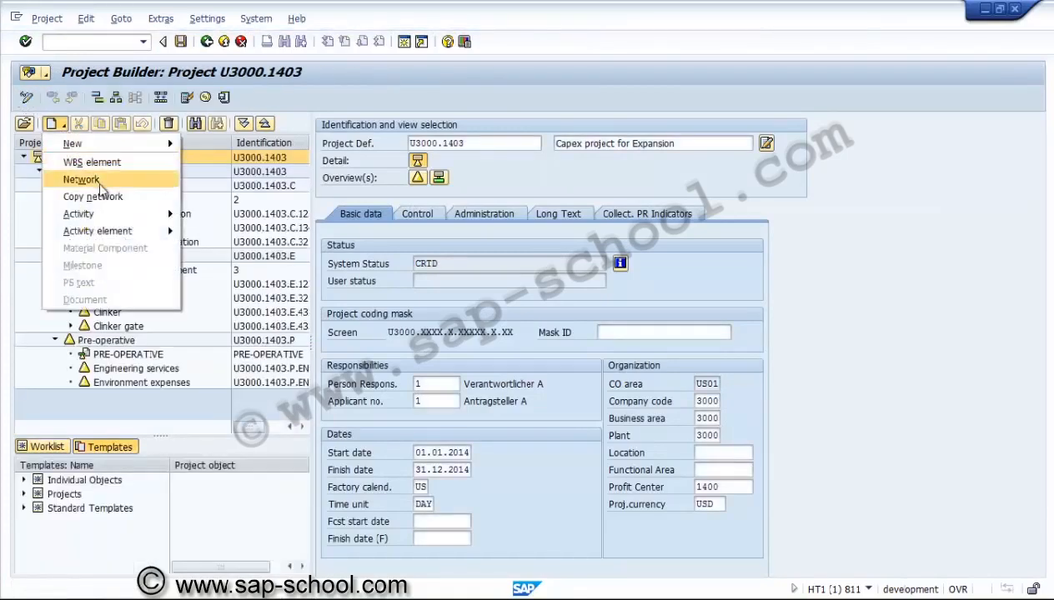
click(106, 198)
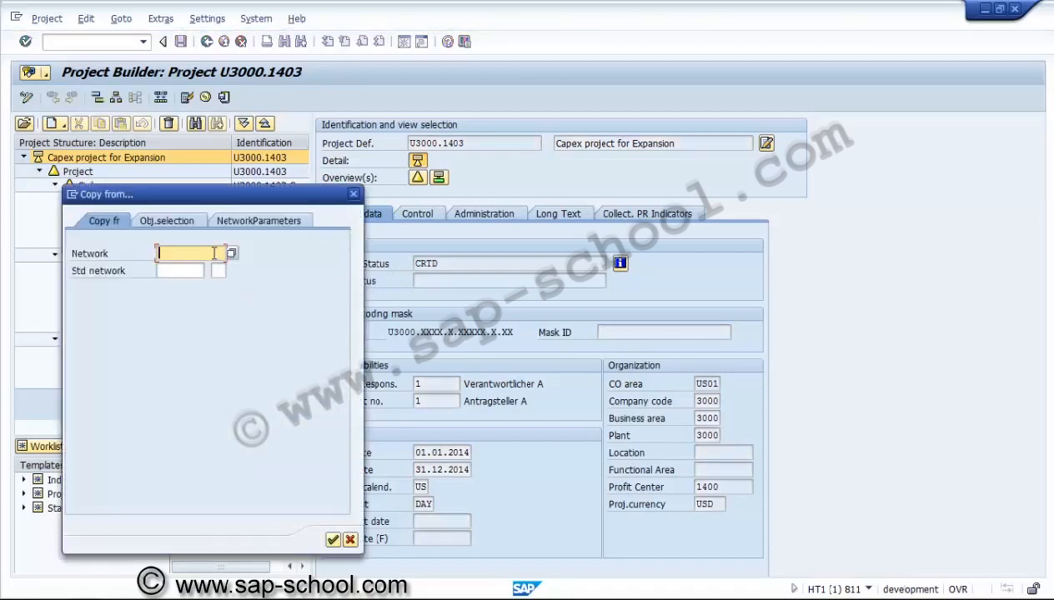
text(NU3000.1402C)
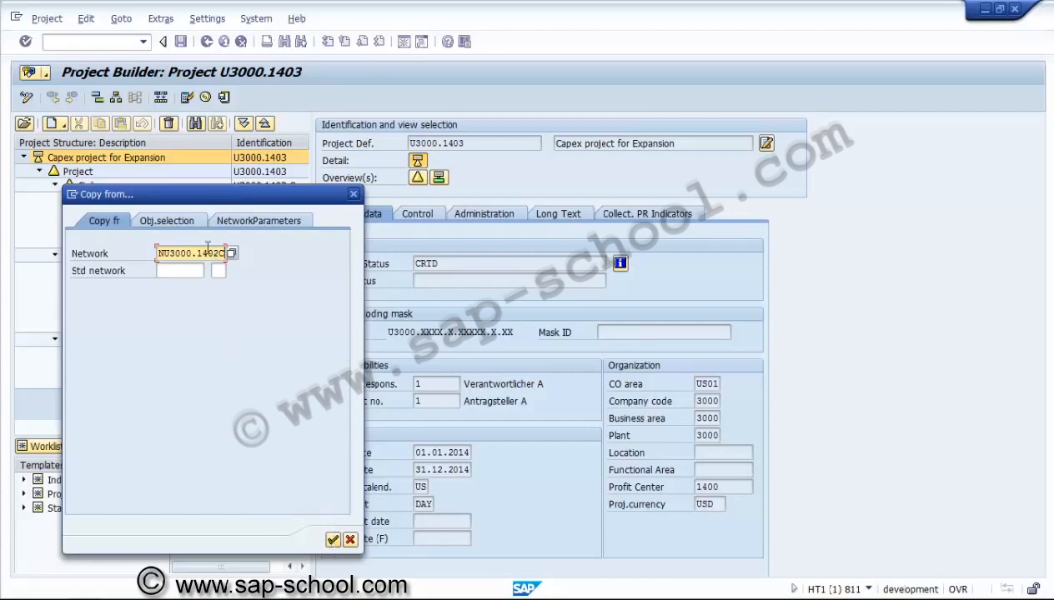
click(183, 221)
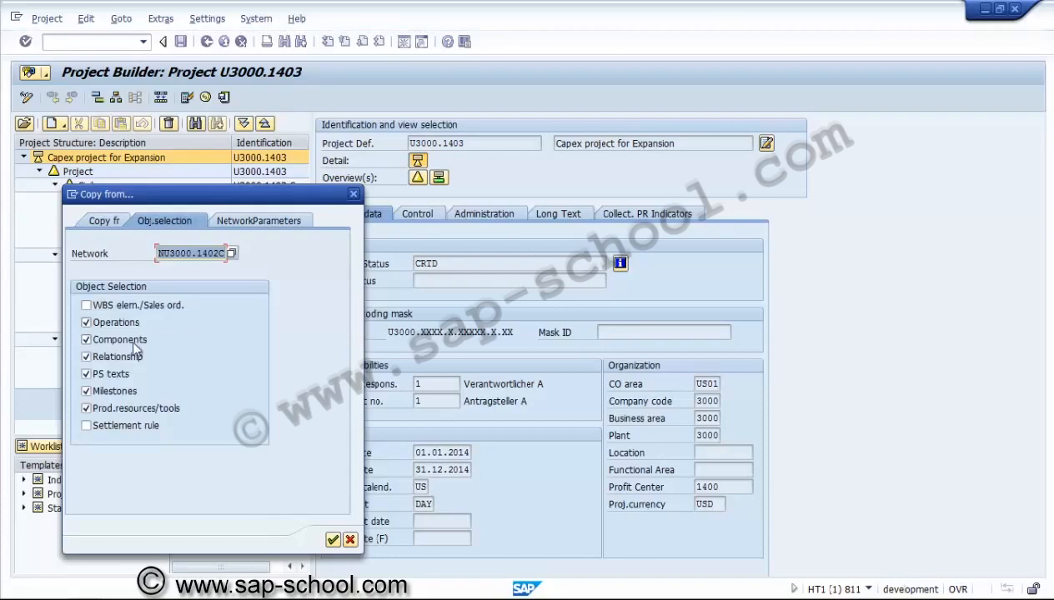
click(250, 221)
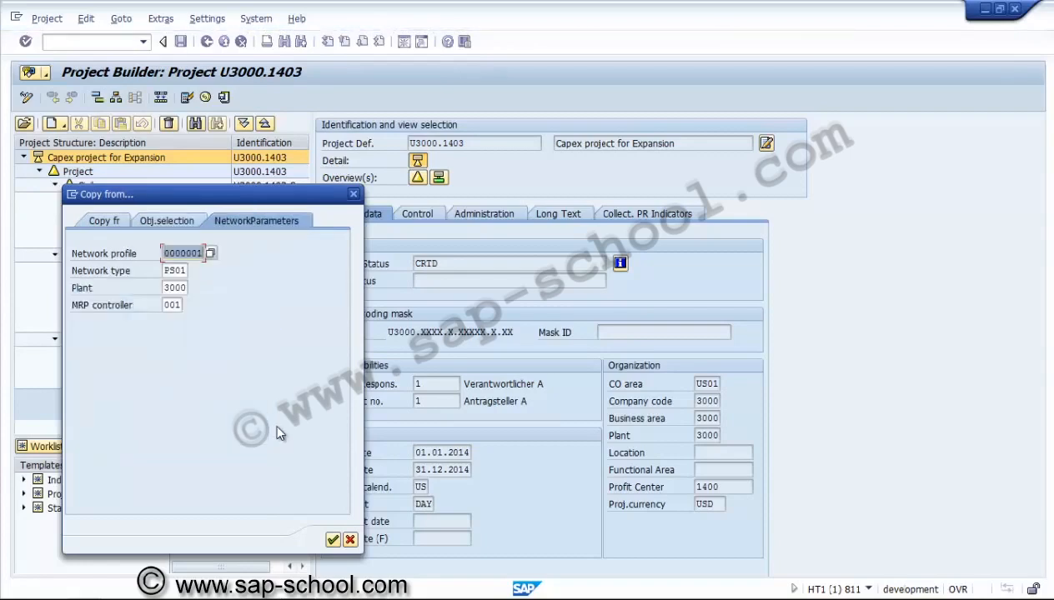
click(332, 541)
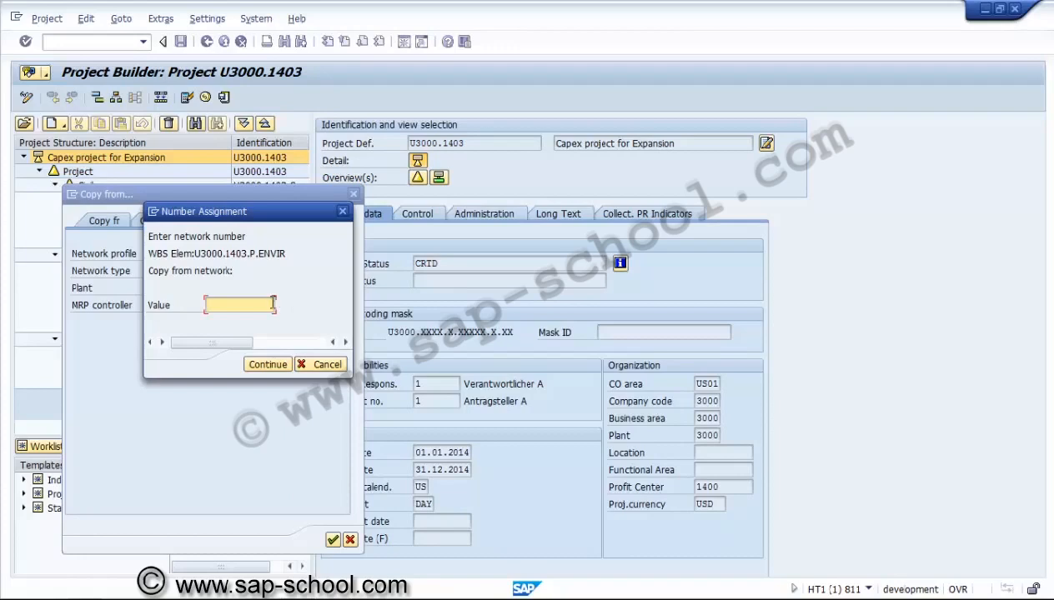
Try to assign the copied network the number NU3000.1403C, and U3000.1403E at the second number request
text(NU#)))
key(BackSpace)
text(3000.1403C)
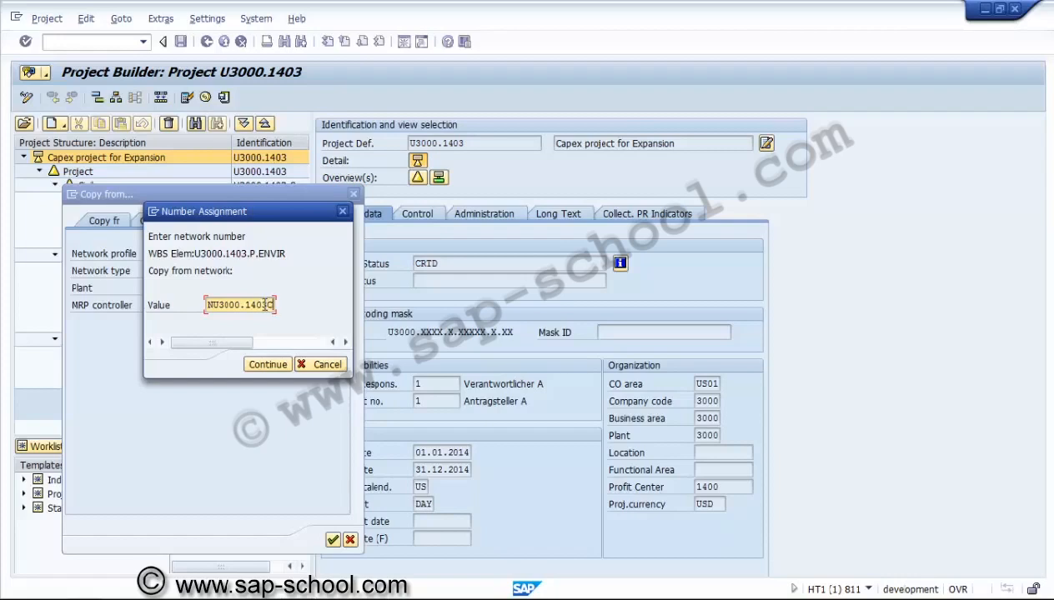
click(267, 365)
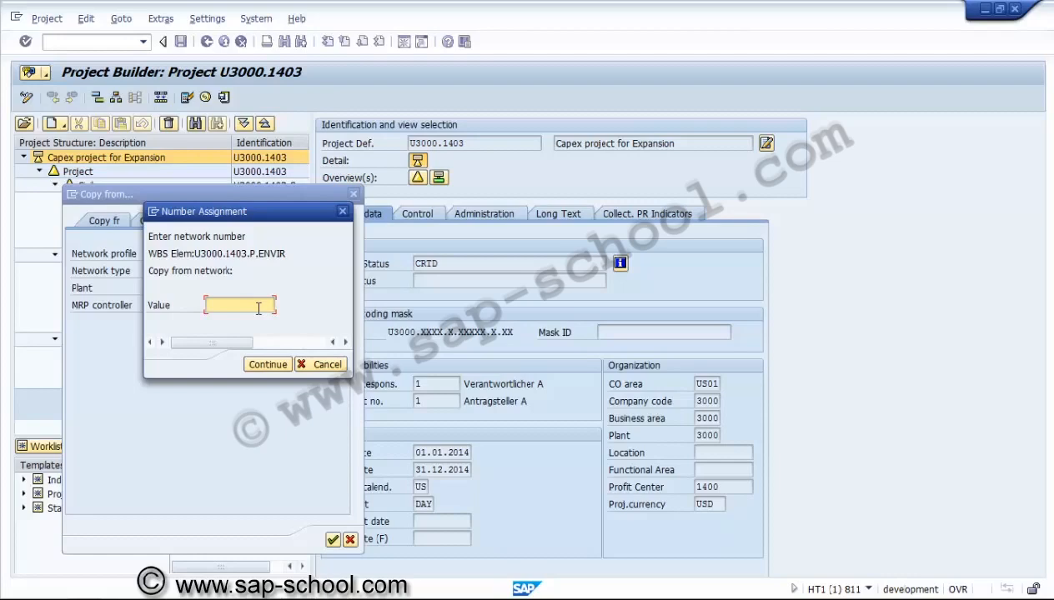
text(U3000.1403E)
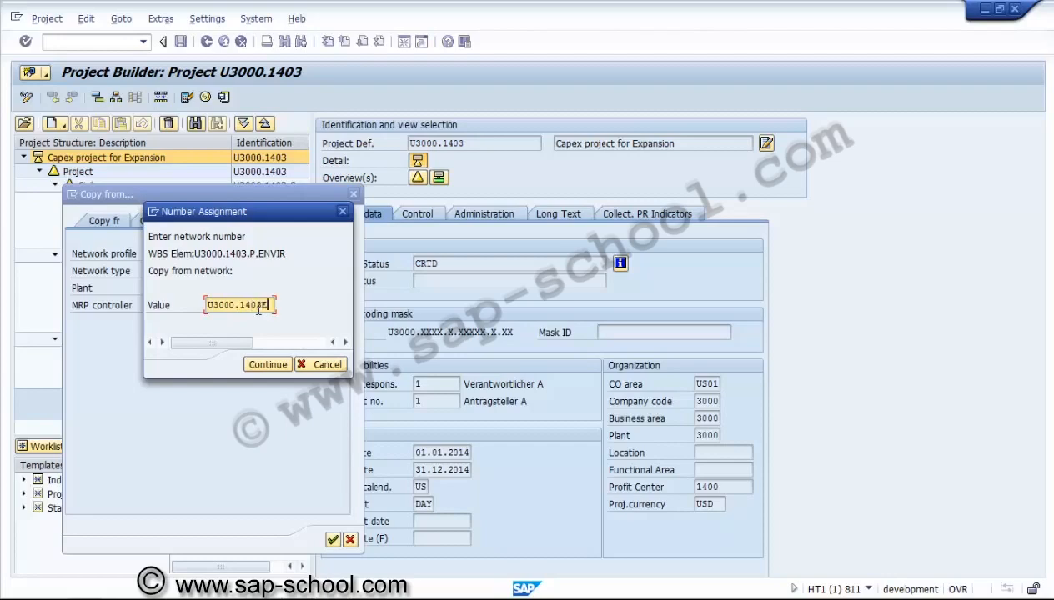
click(266, 365)
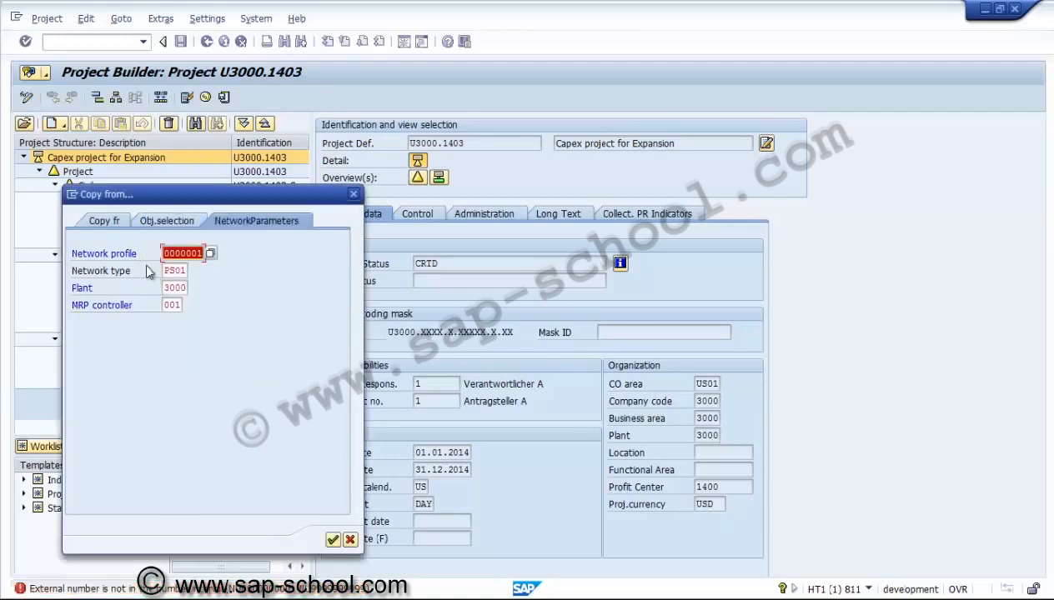
Assign network number NU3000.1403E and confirm the copy from network NU3000.1402C
click(122, 230)
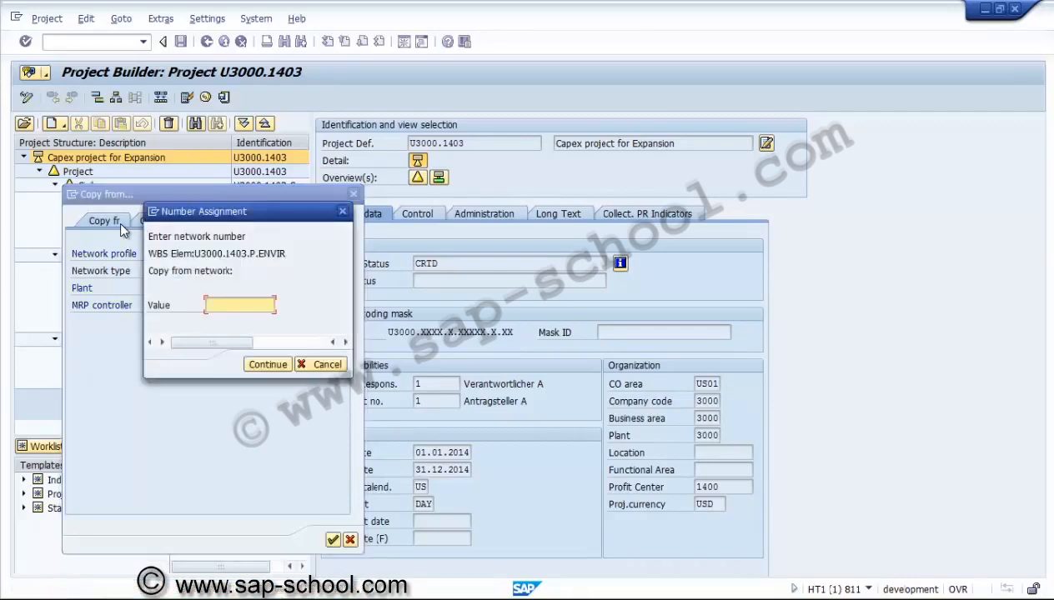
click(239, 307)
text(NU3000)
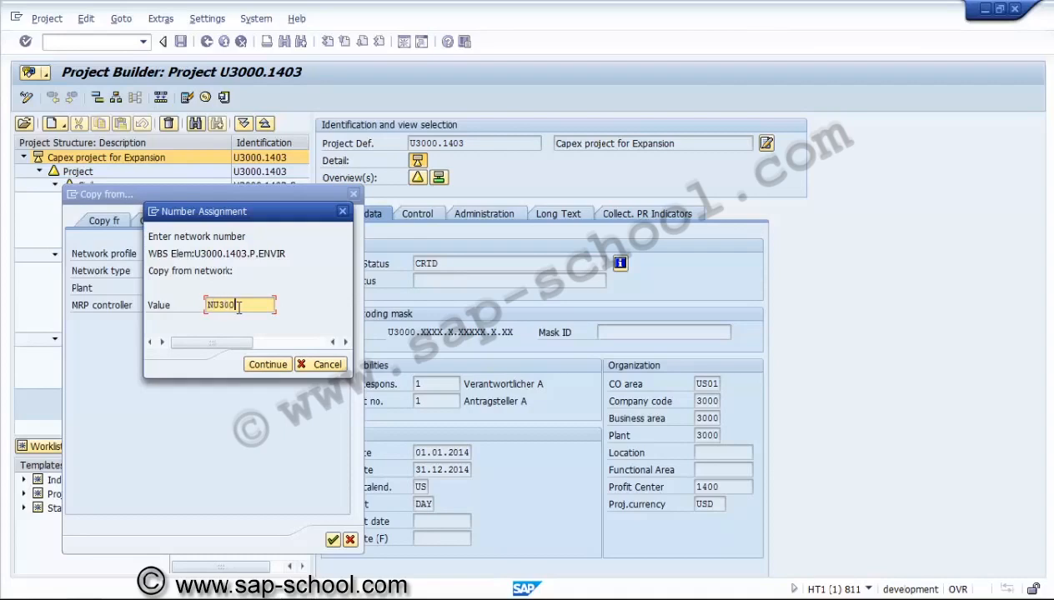
text(.1403E)
click(268, 365)
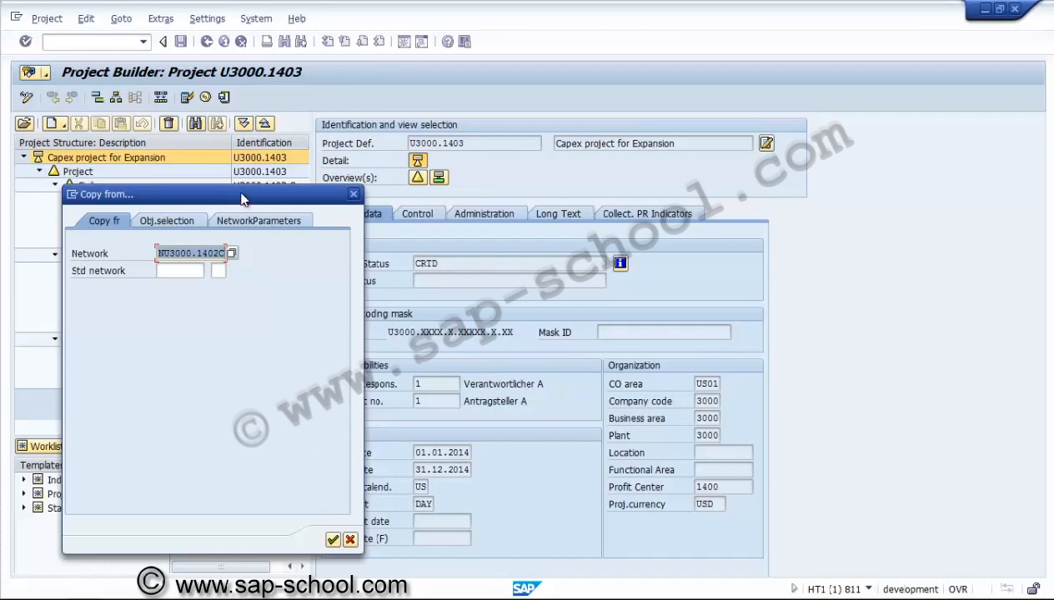
drag(241, 199, 723, 157)
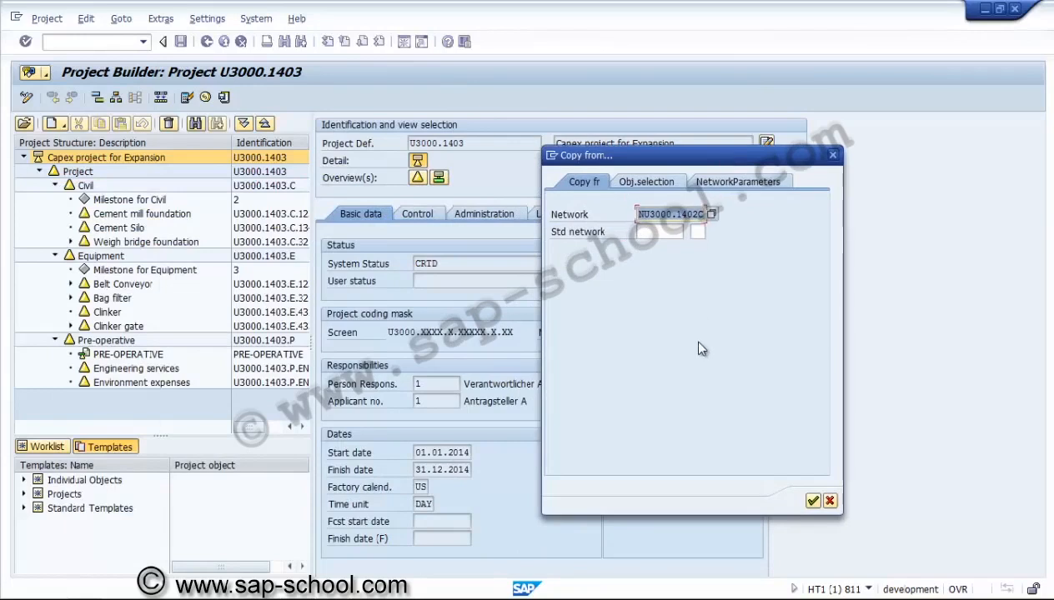
click(813, 500)
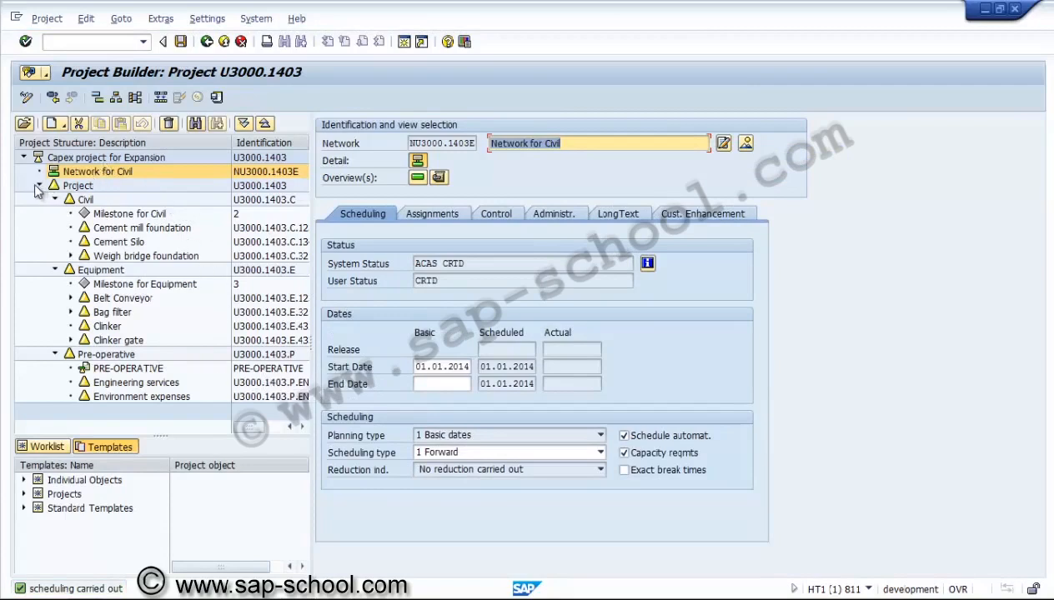
Display the copied network's internal processing activities and move the network under the Civil WBS element
click(162, 169)
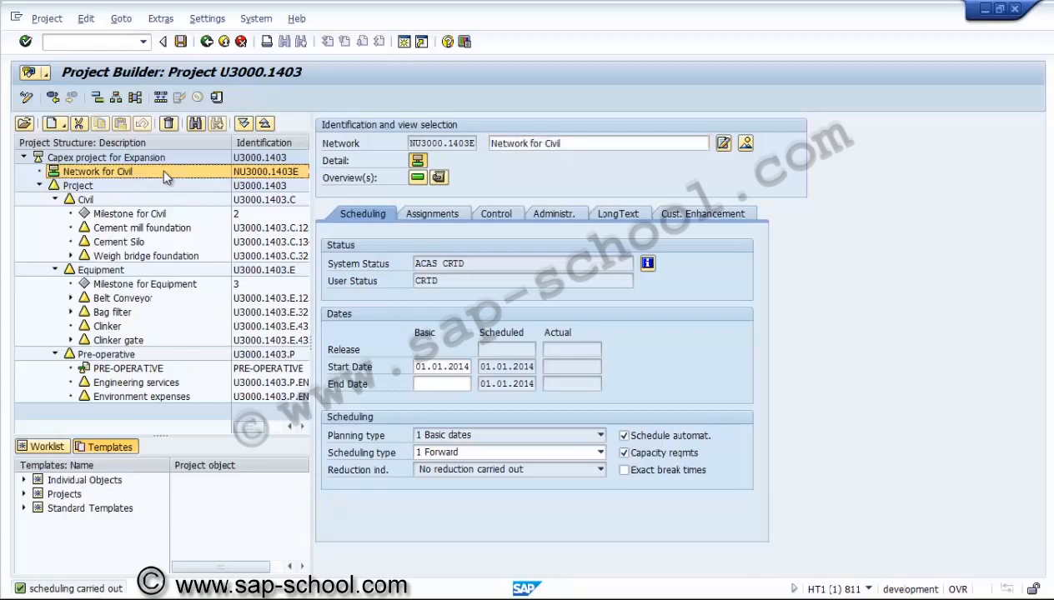
click(418, 178)
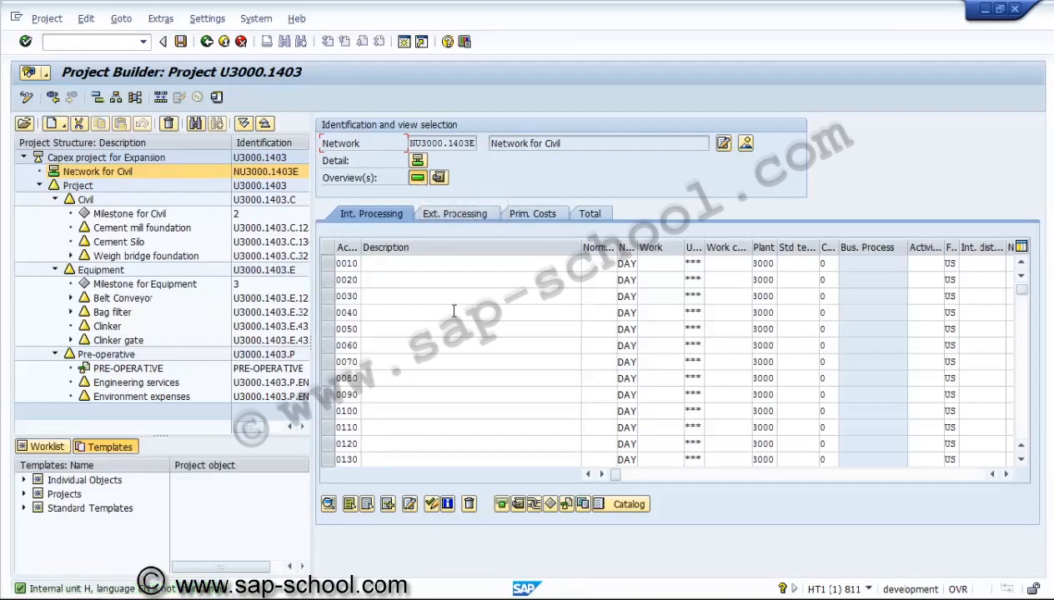
click(127, 172)
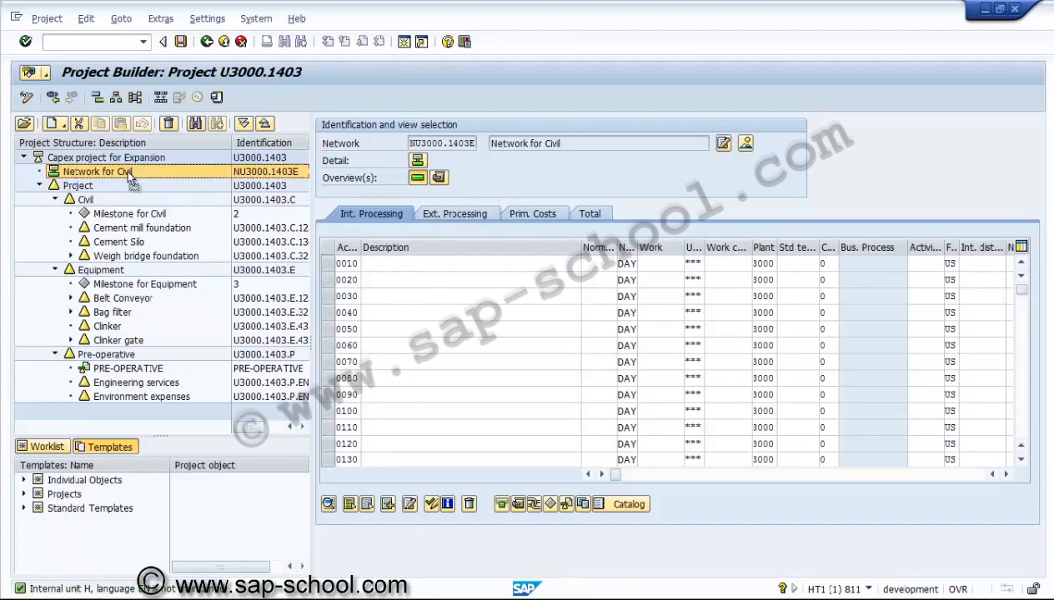
drag(126, 170, 126, 199)
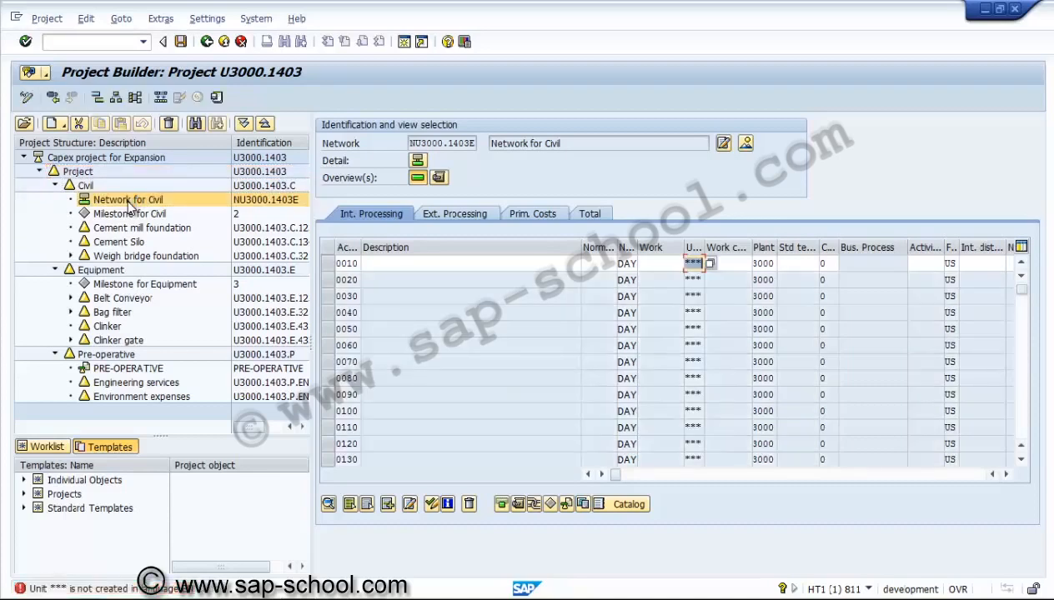
Set the work unit of activity 0010 in network NU3000.1403E to hr and accept its activity detail data
text(hr)
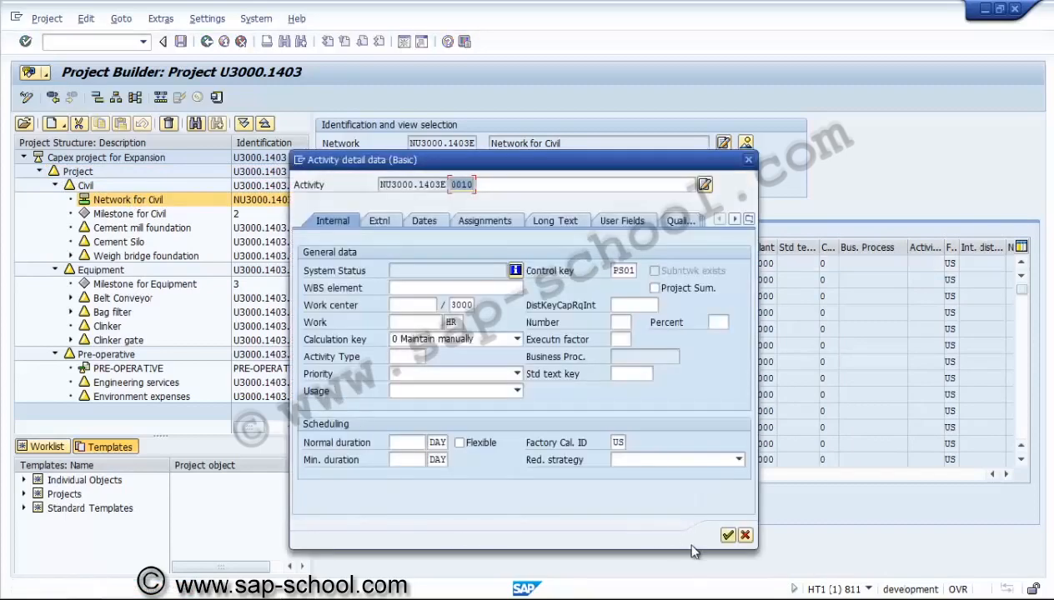
click(728, 536)
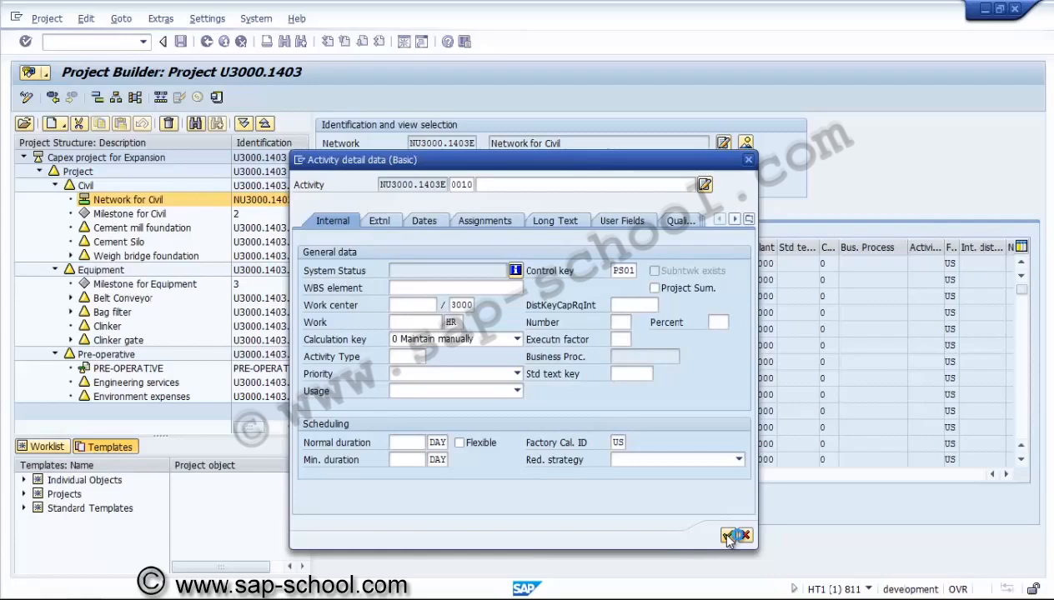
click(727, 536)
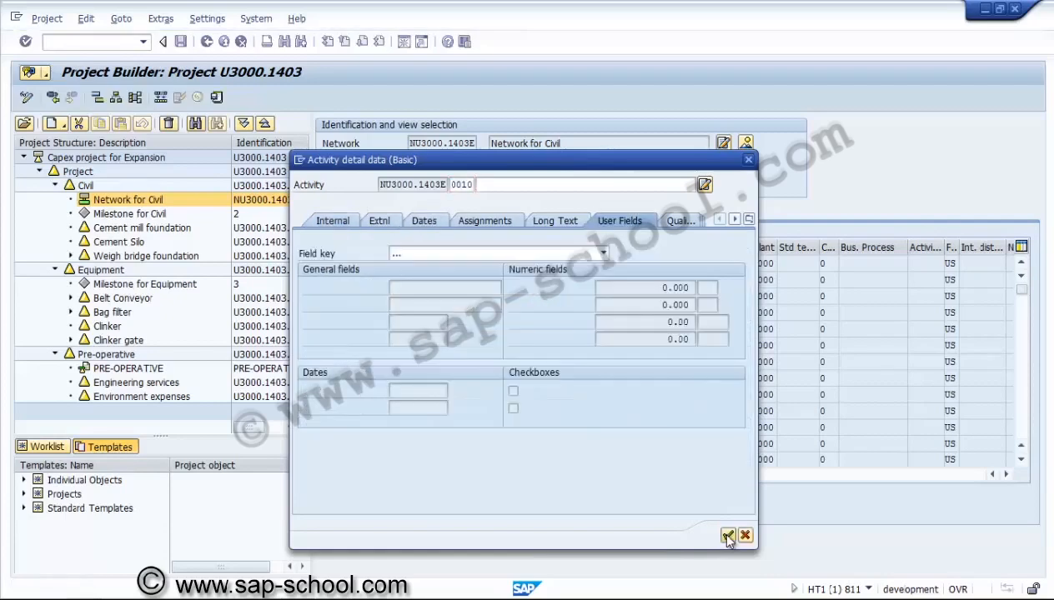
click(727, 536)
click(727, 536)
click(727, 536)
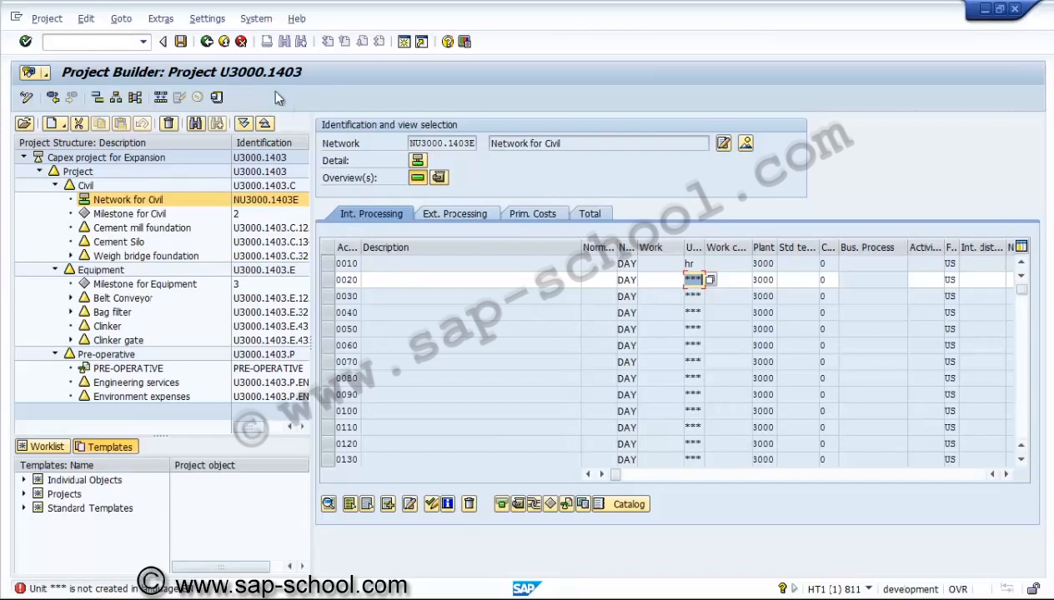
Leave the network's activity overview and save project U3000.1403 despite the scheduling warnings
click(240, 43)
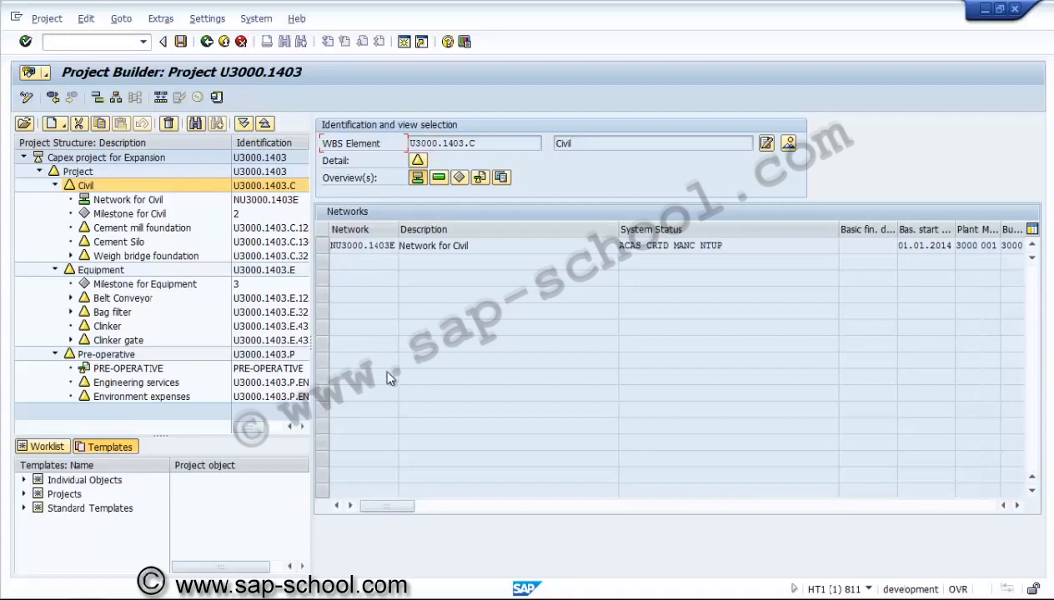
click(181, 41)
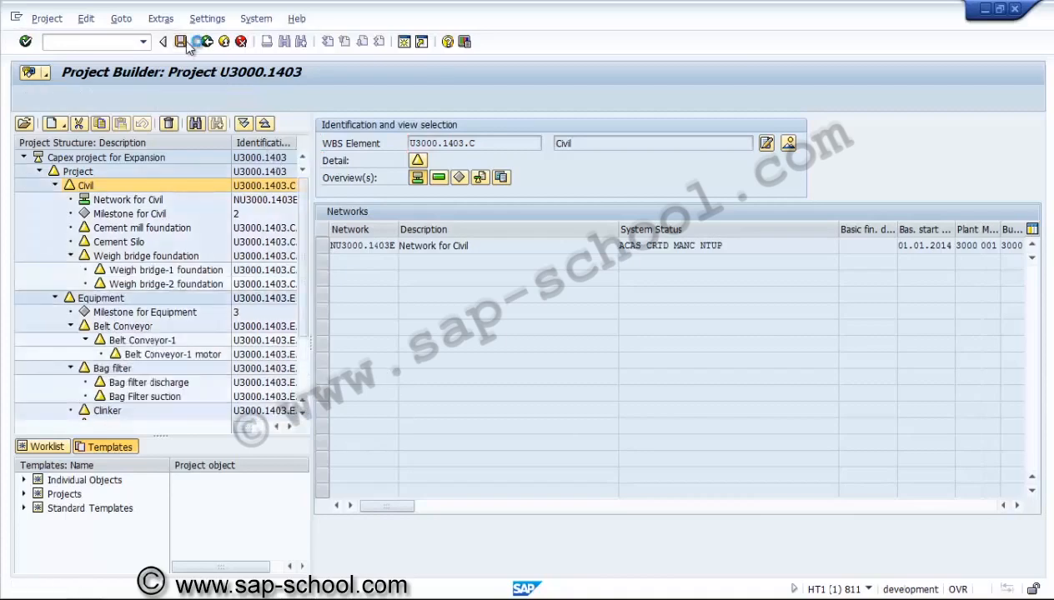
click(226, 323)
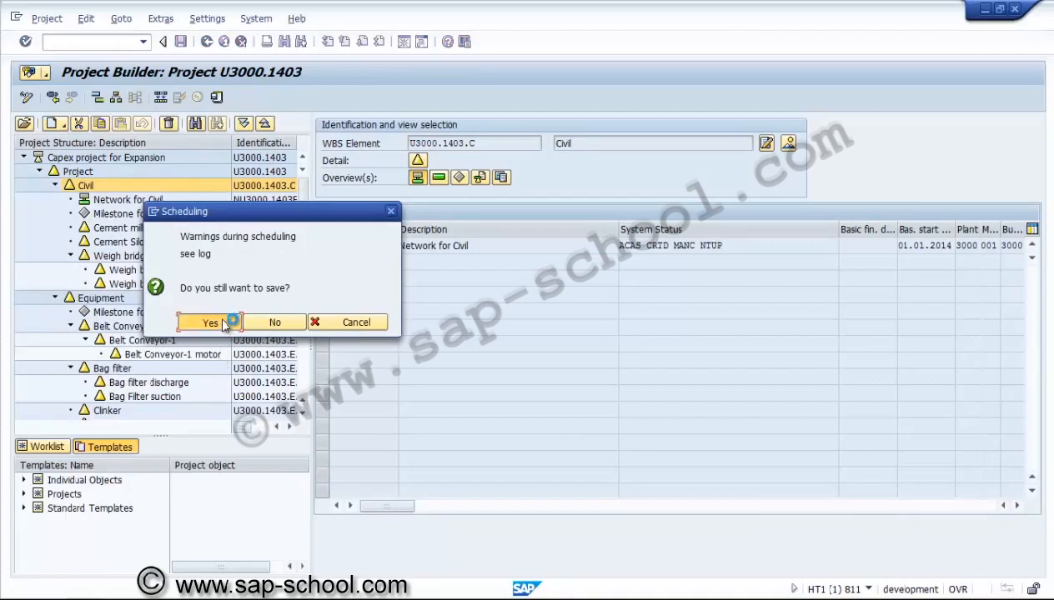
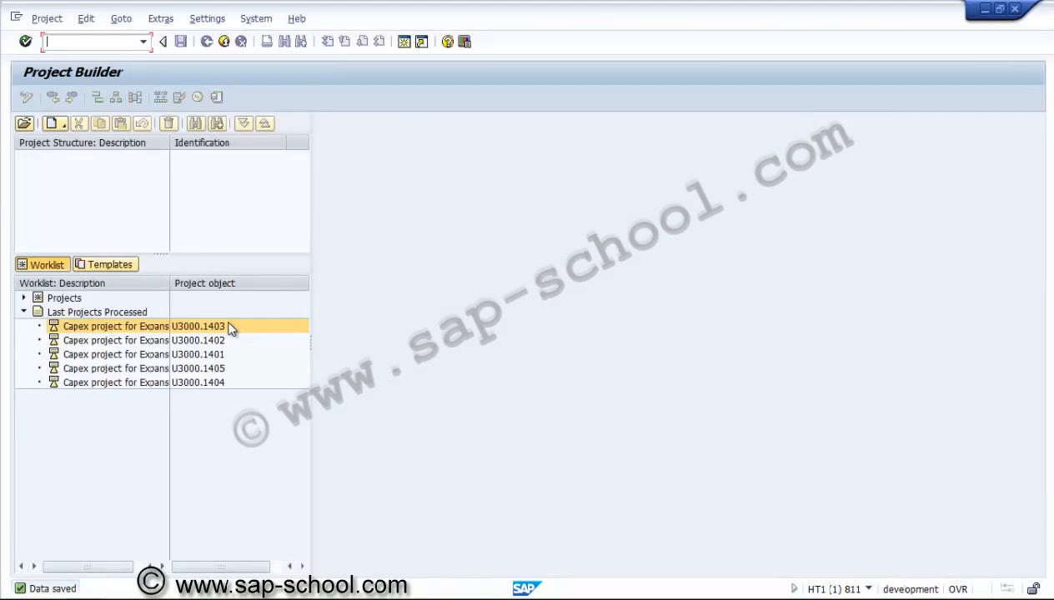
Reopen project U3000.1403 for editing and move network NU3000.1403E from Civil to the Equipment WBS element
double_click(156, 333)
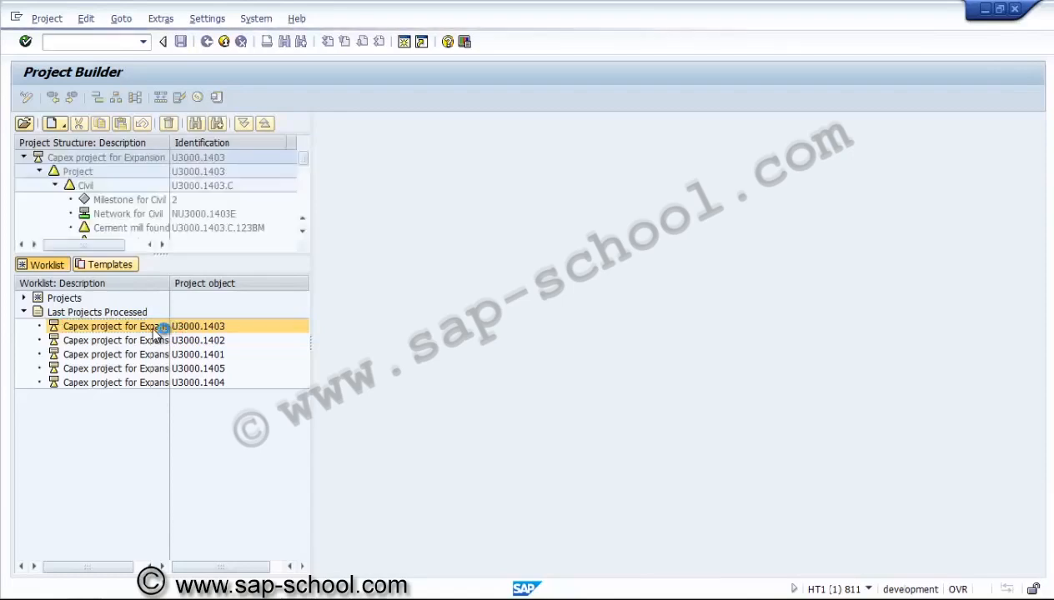
click(26, 97)
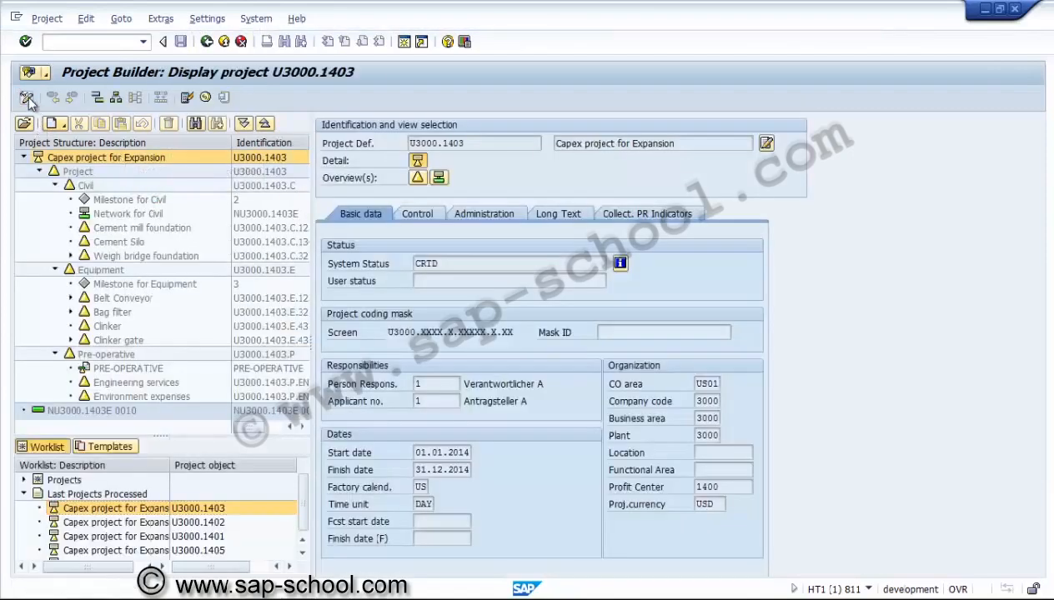
click(137, 274)
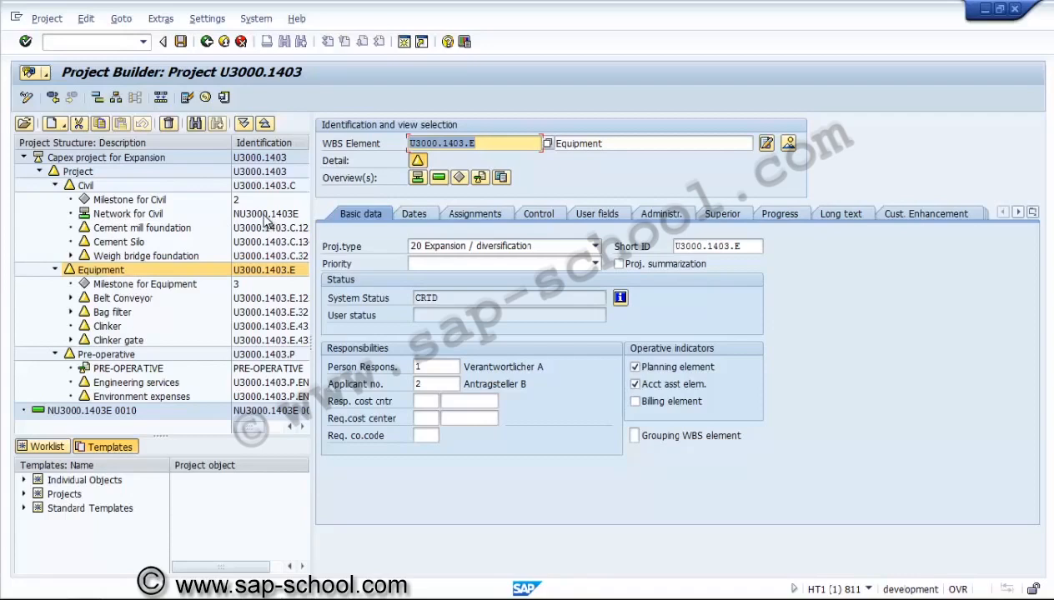
click(177, 214)
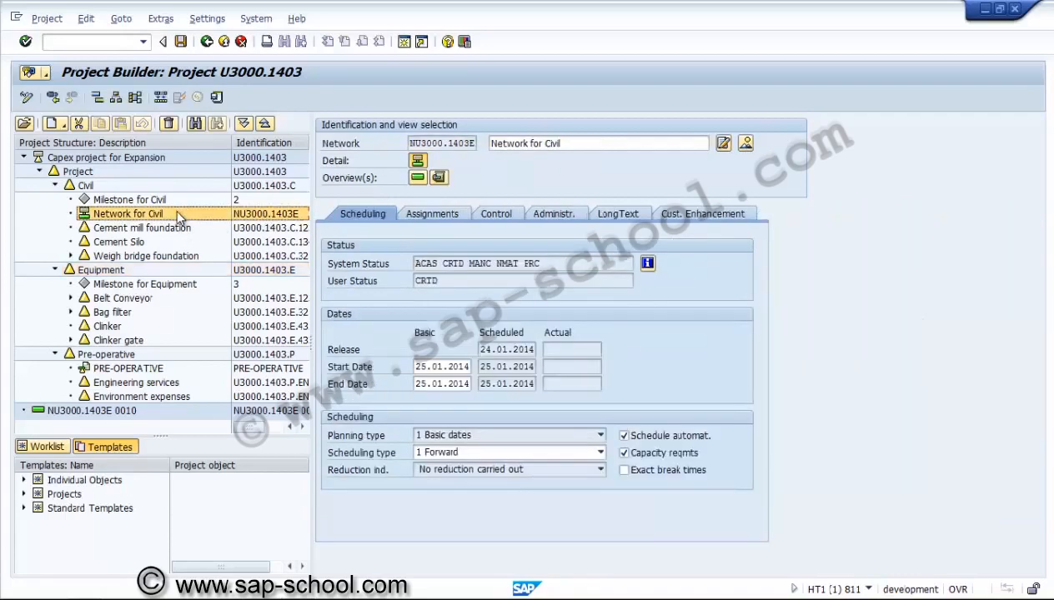
drag(173, 270, 174, 271)
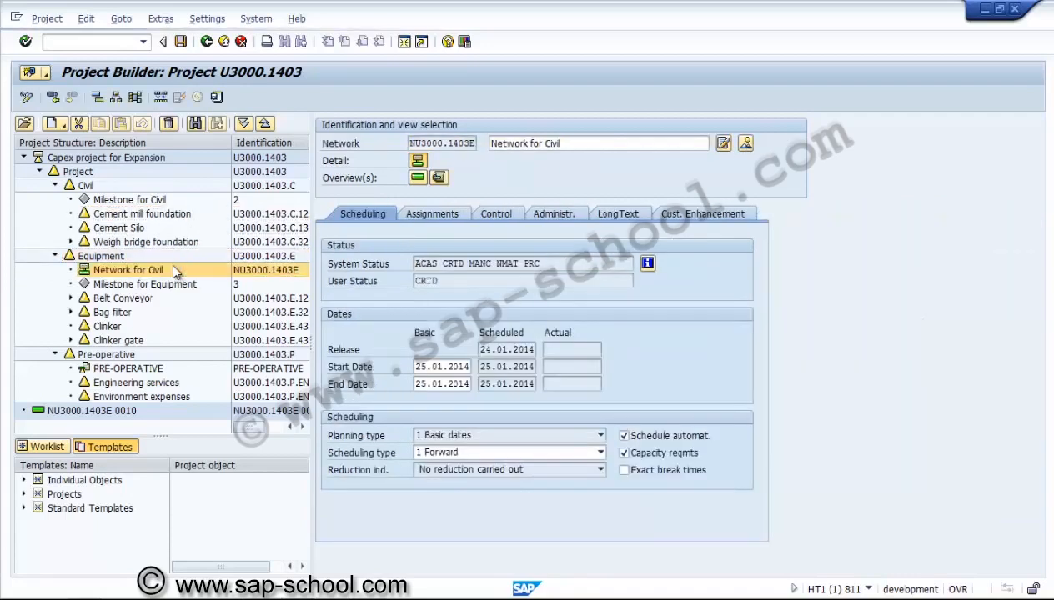
click(151, 185)
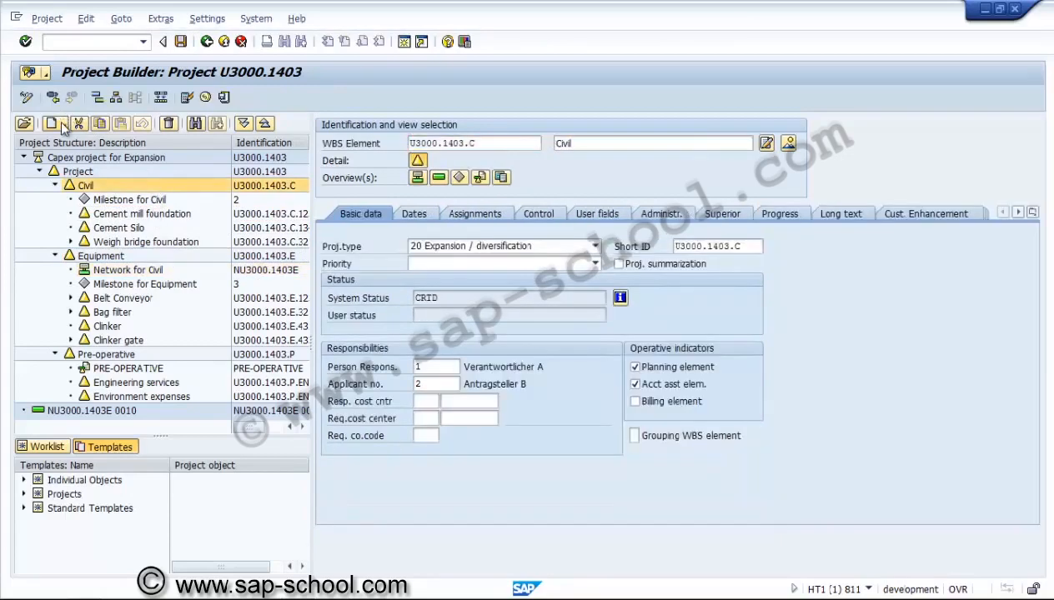
click(61, 123)
click(99, 183)
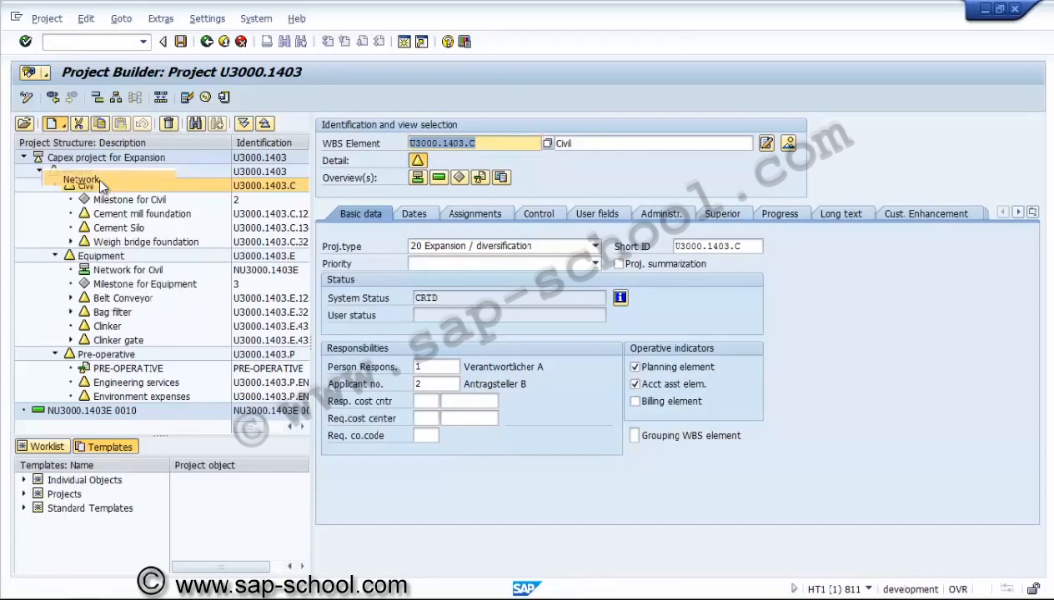
click(239, 42)
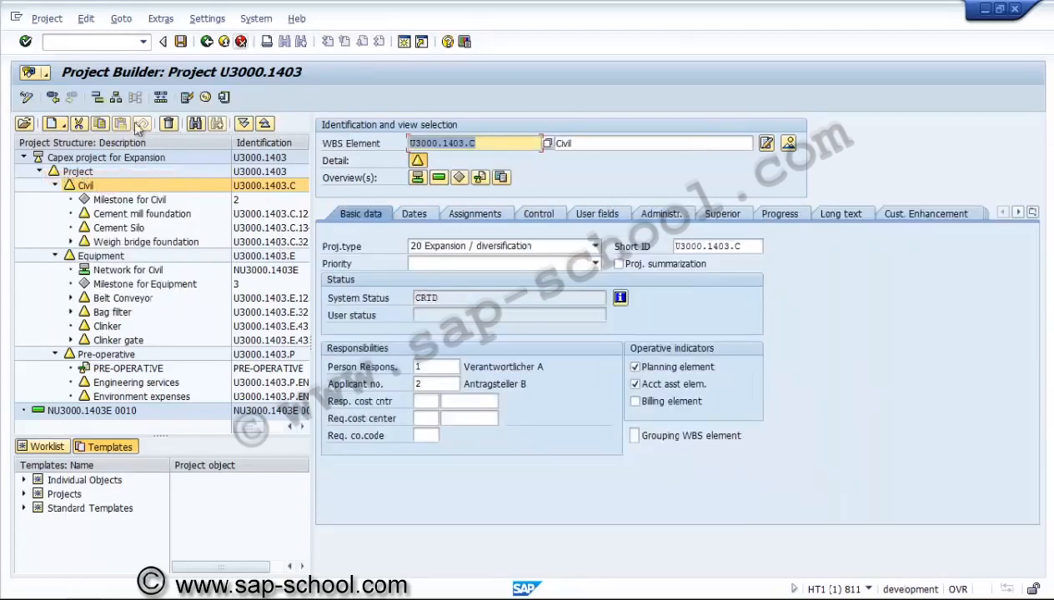
Start copying network NU3000.1402C to the Civil WBS element of project U3000.1403 and pick network profile 3000PS1 in its parameters
click(64, 123)
click(96, 195)
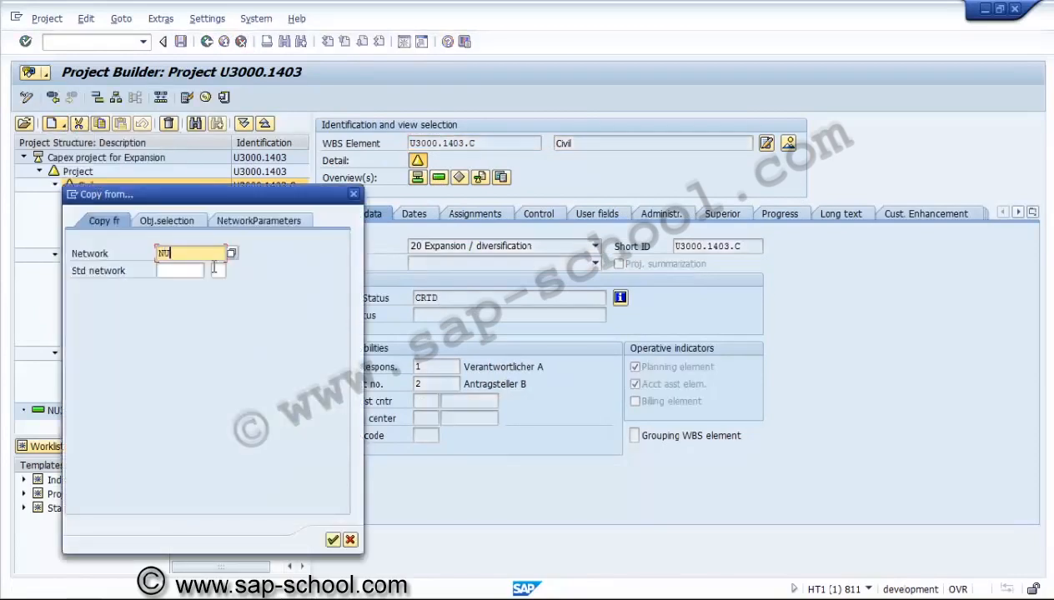
text(NU3000.1402C)
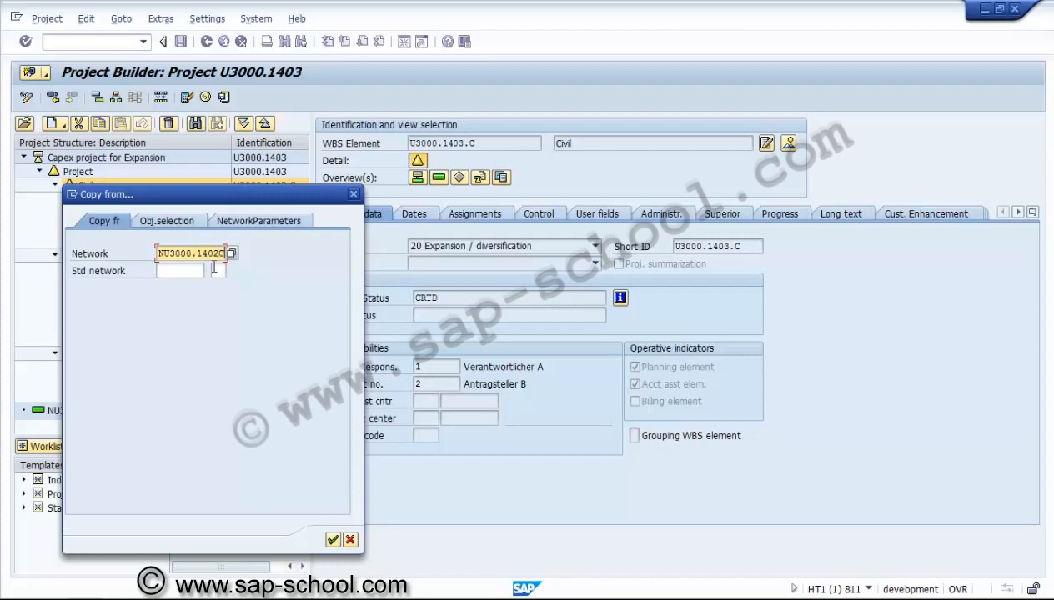
click(185, 220)
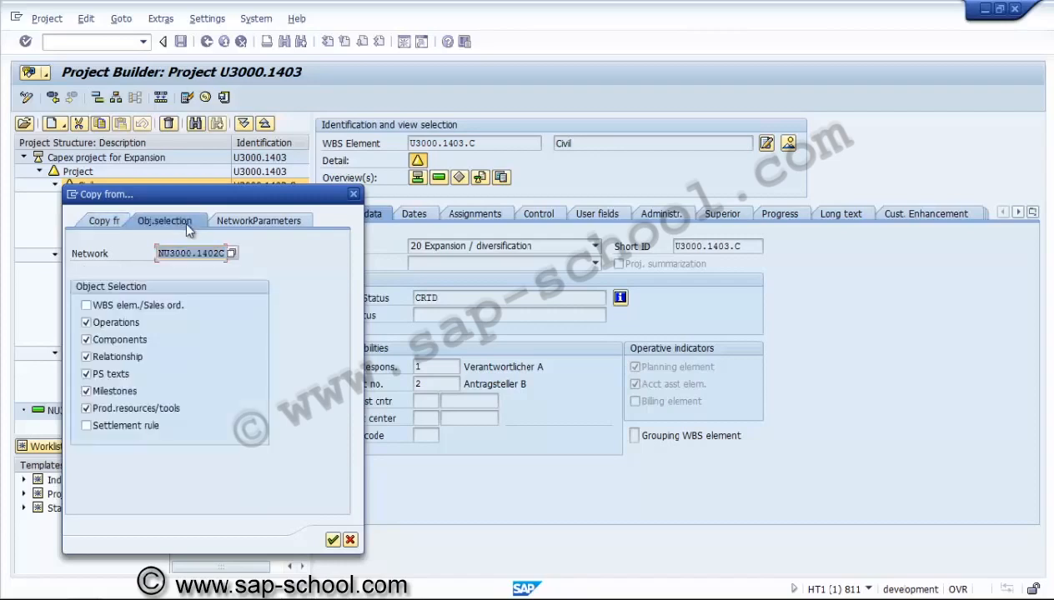
click(279, 222)
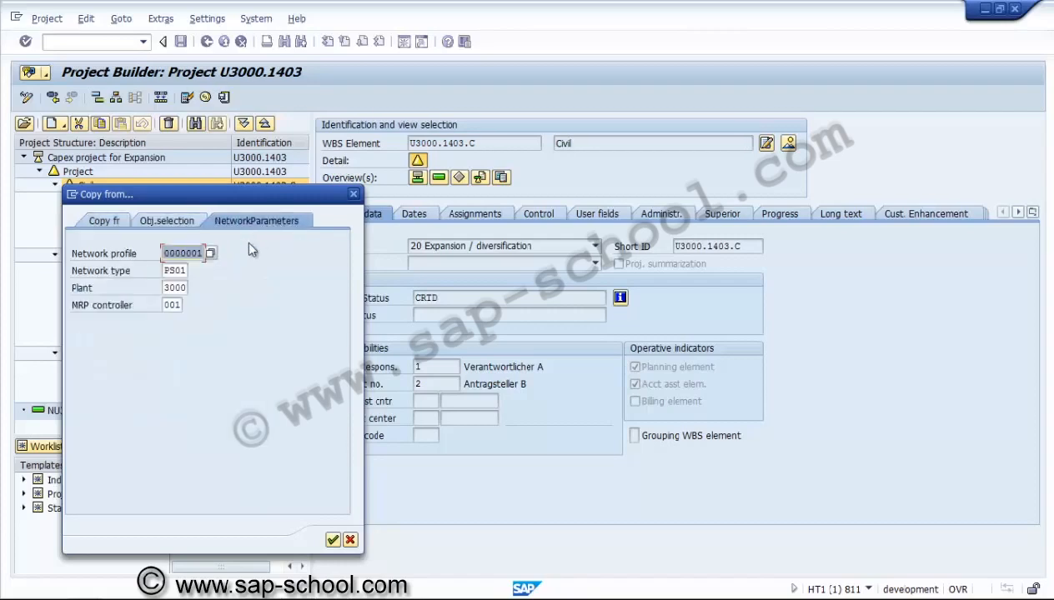
click(210, 253)
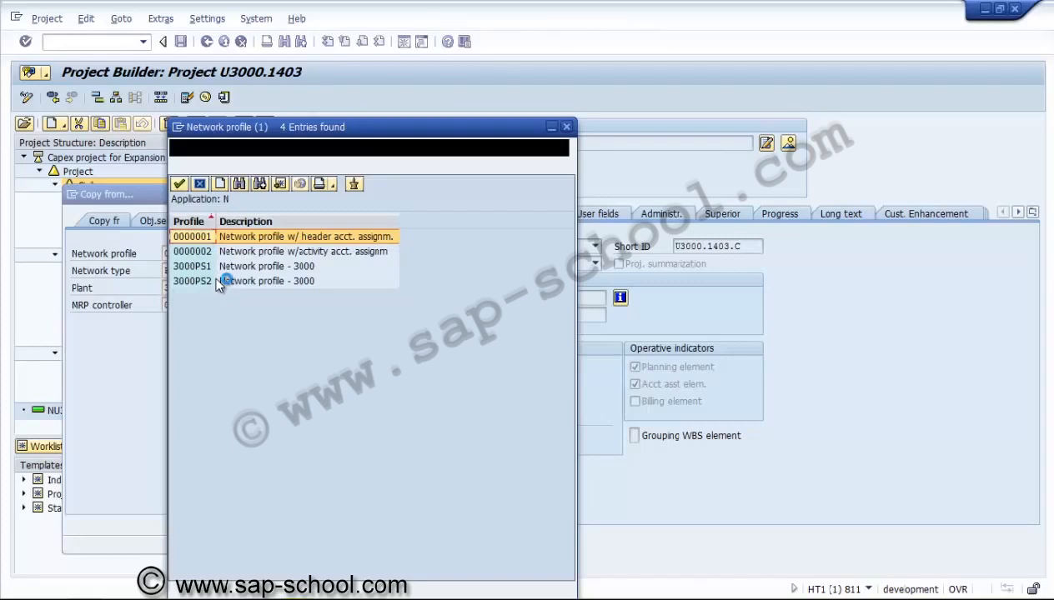
double_click(208, 266)
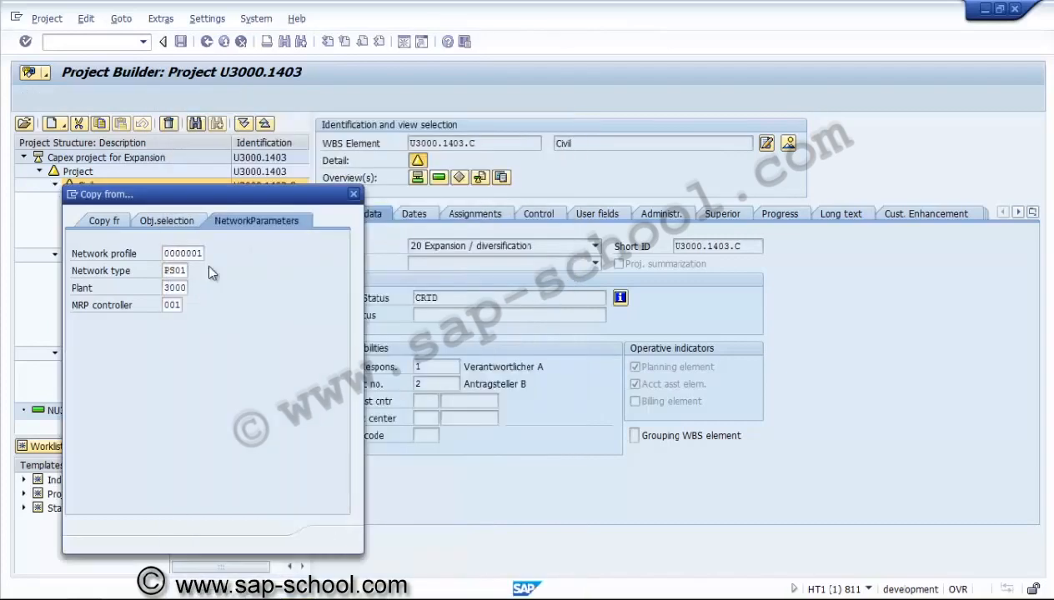
Assign number NU3000.1403C to the copied network and complete the copy under the Civil WBS element
click(111, 218)
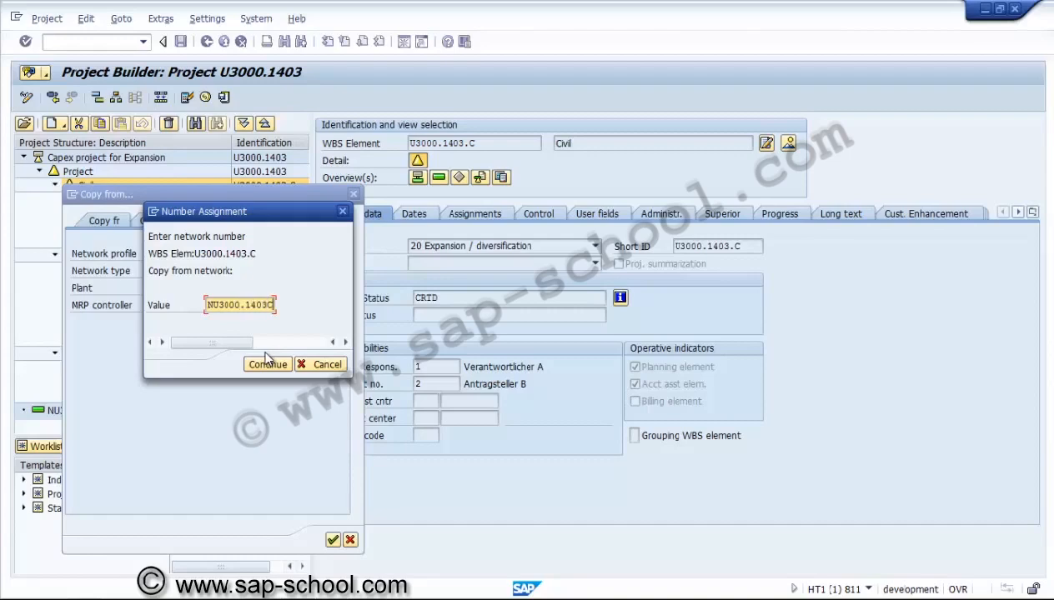
click(269, 364)
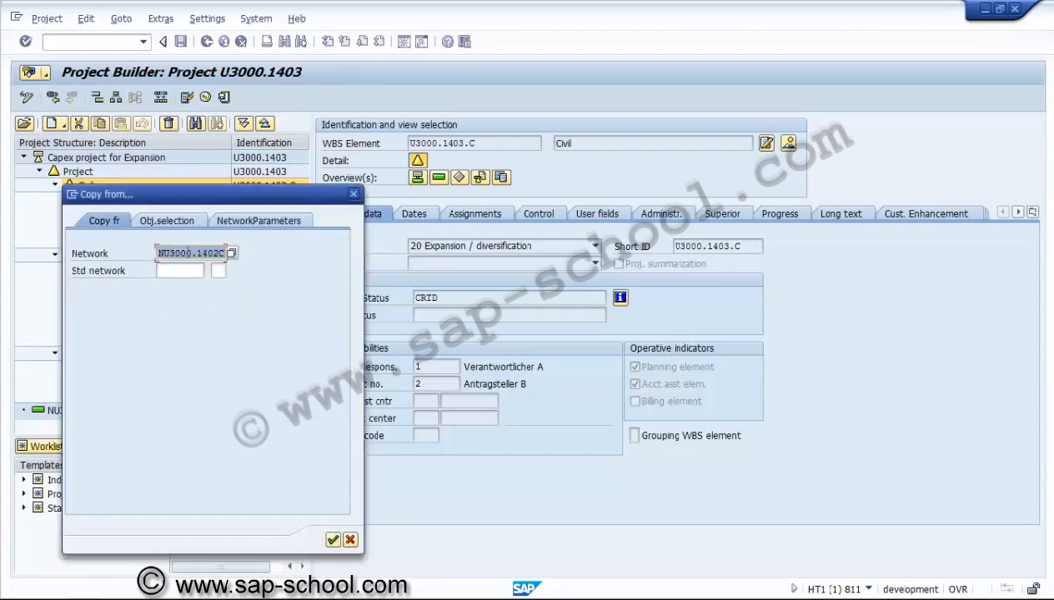
click(333, 539)
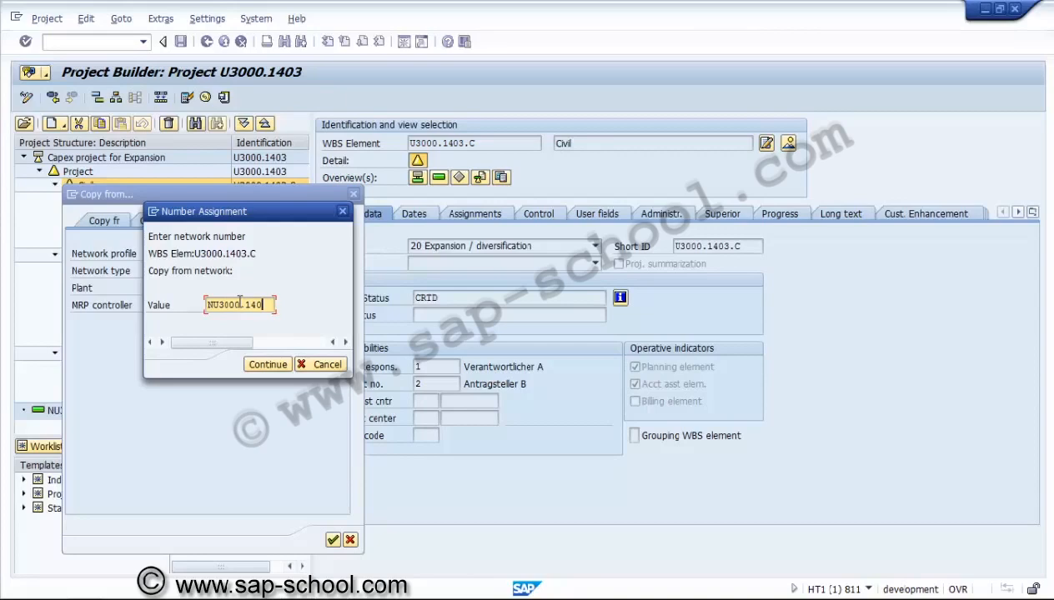
click(252, 365)
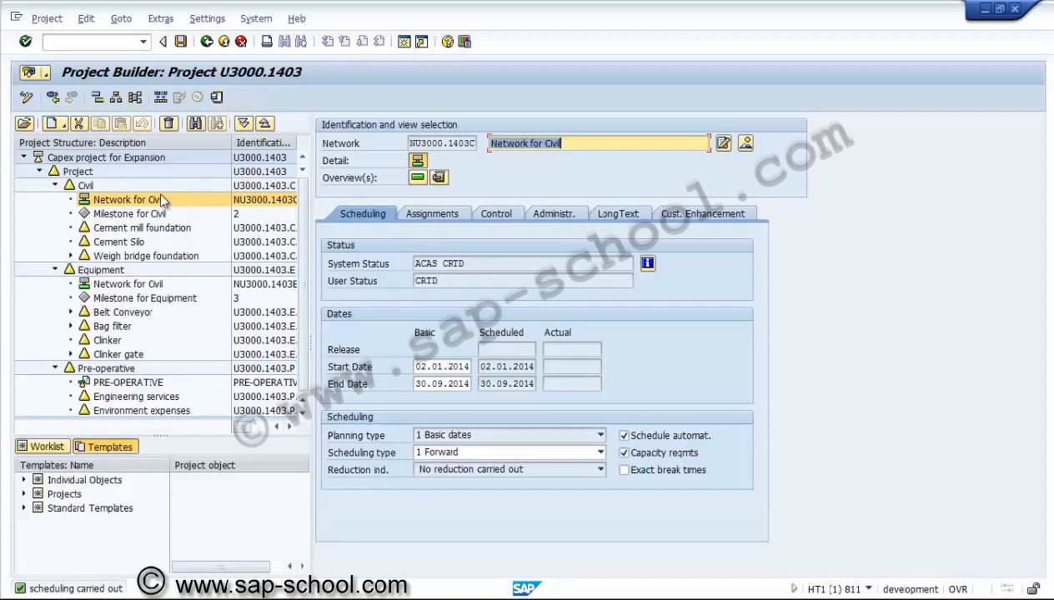
click(64, 124)
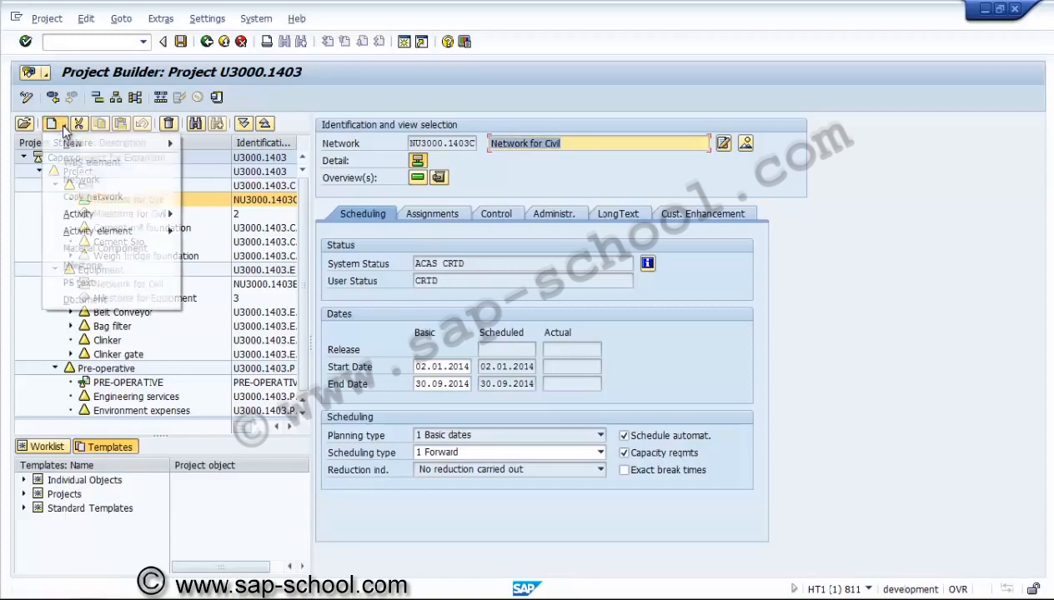
mouse_move(103, 214)
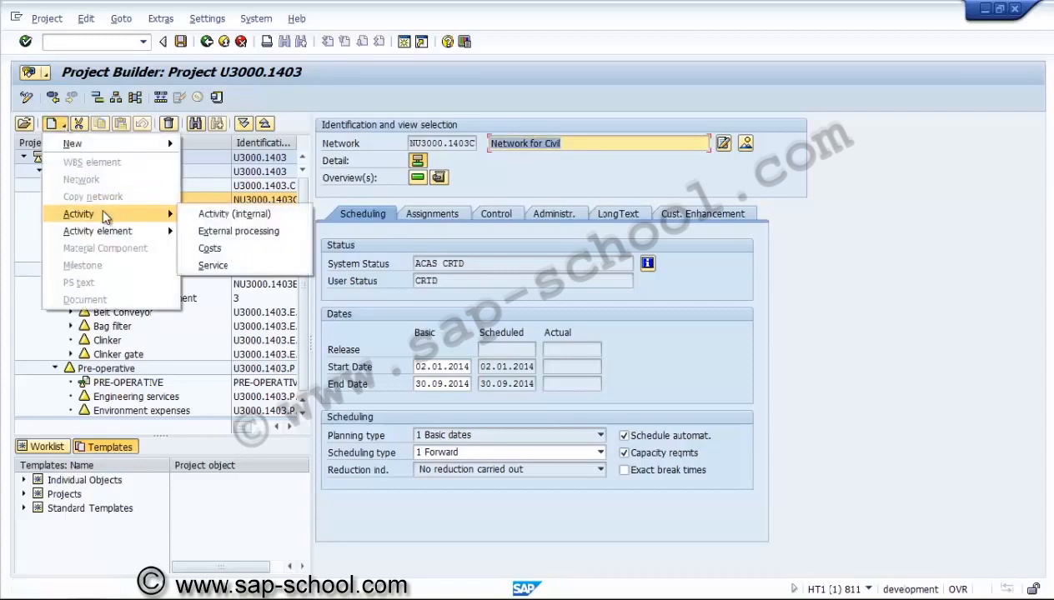
mouse_move(123, 145)
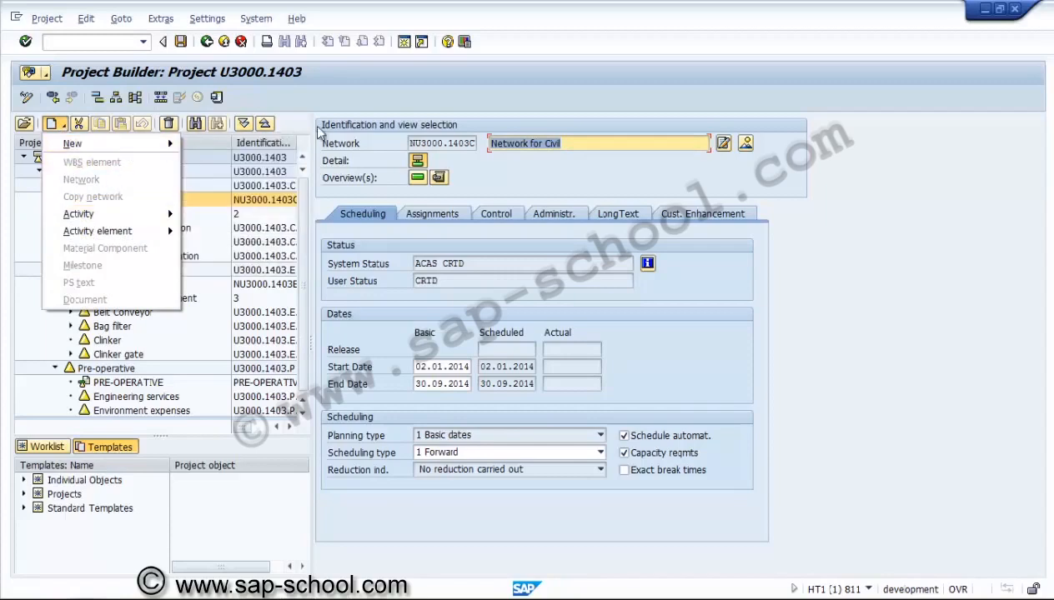
click(339, 115)
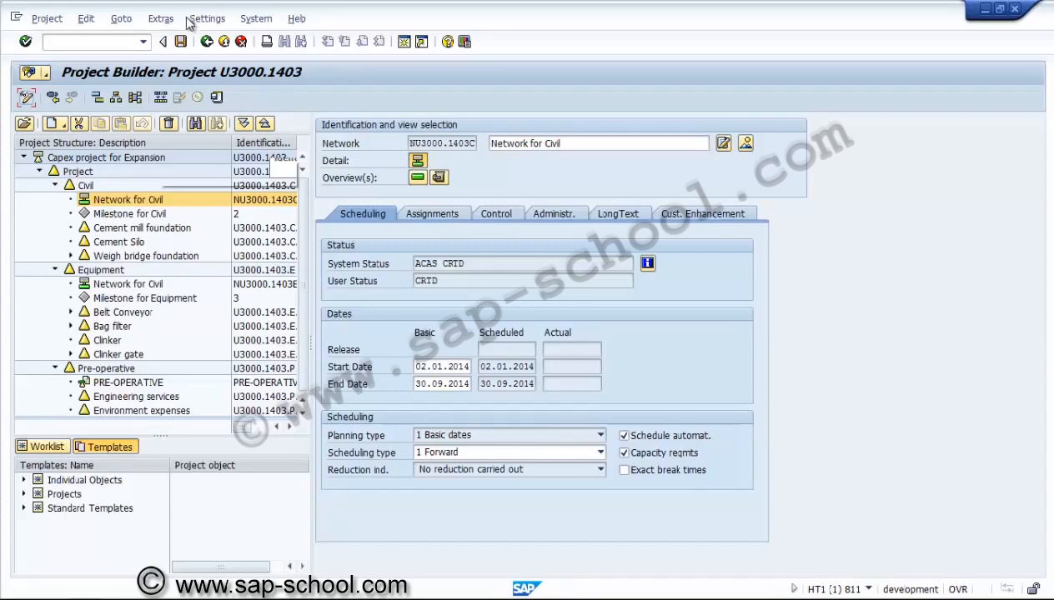
Save project U3000.1403 and check its saved structure in display mode before leaving it
click(180, 44)
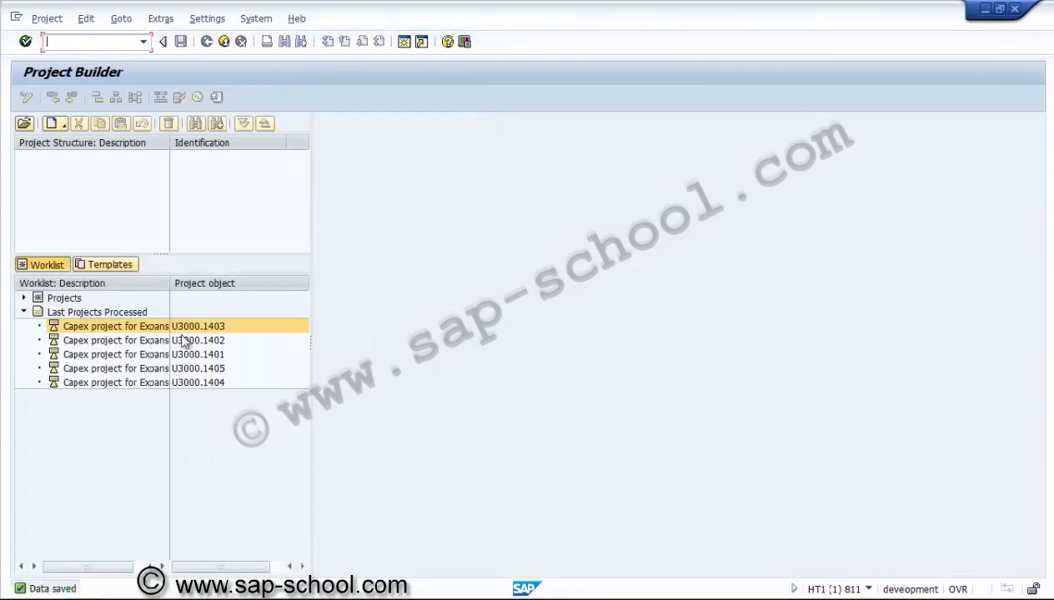
double_click(167, 327)
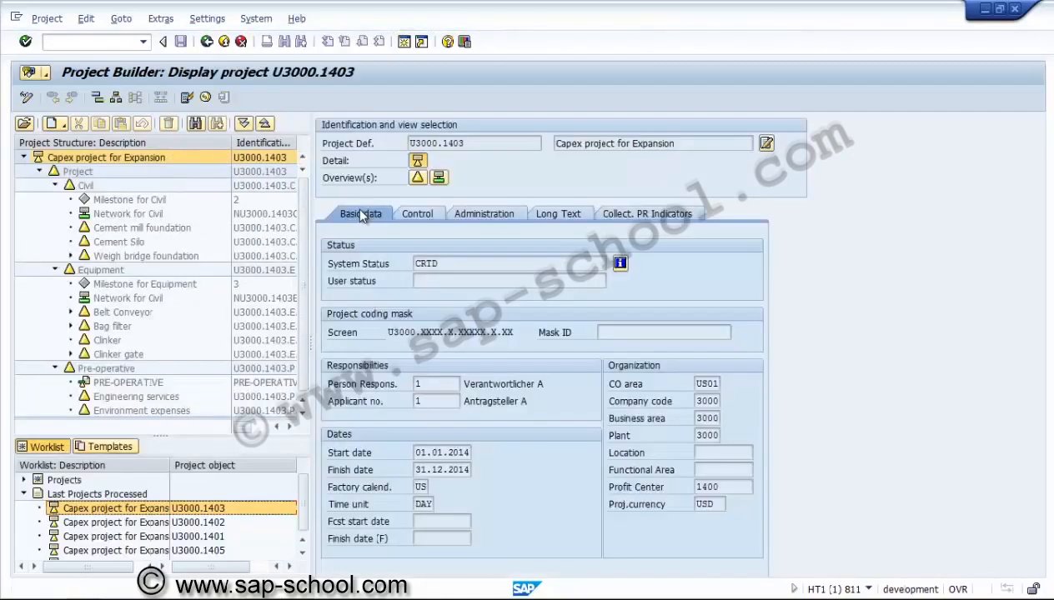
click(207, 42)
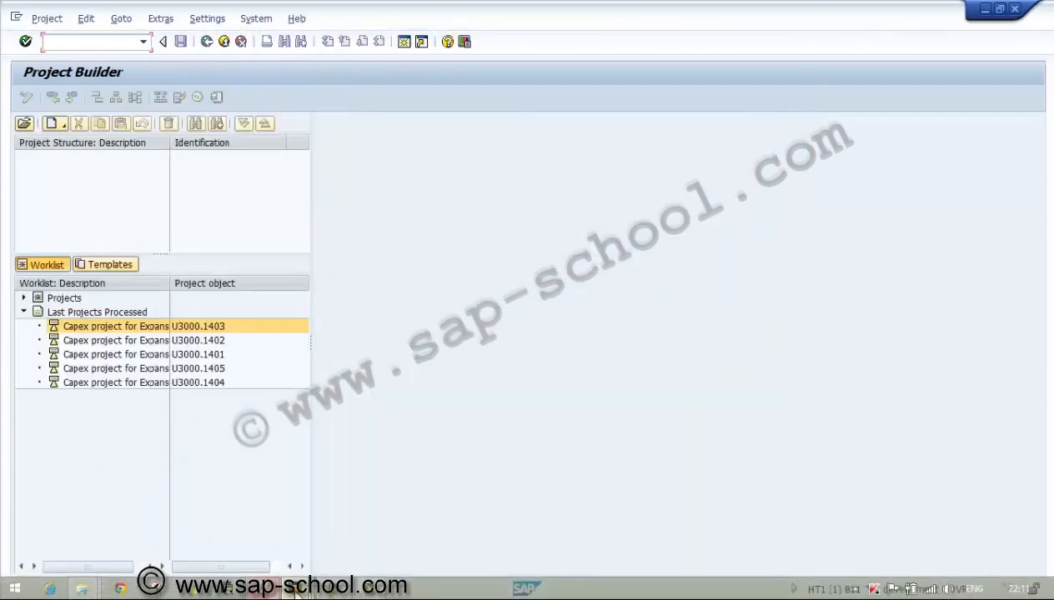
Switch to the SAP Easy Access session and open CN01 - Create for standard networks from the Project System basic data templates
mouse_move(296, 589)
click(364, 541)
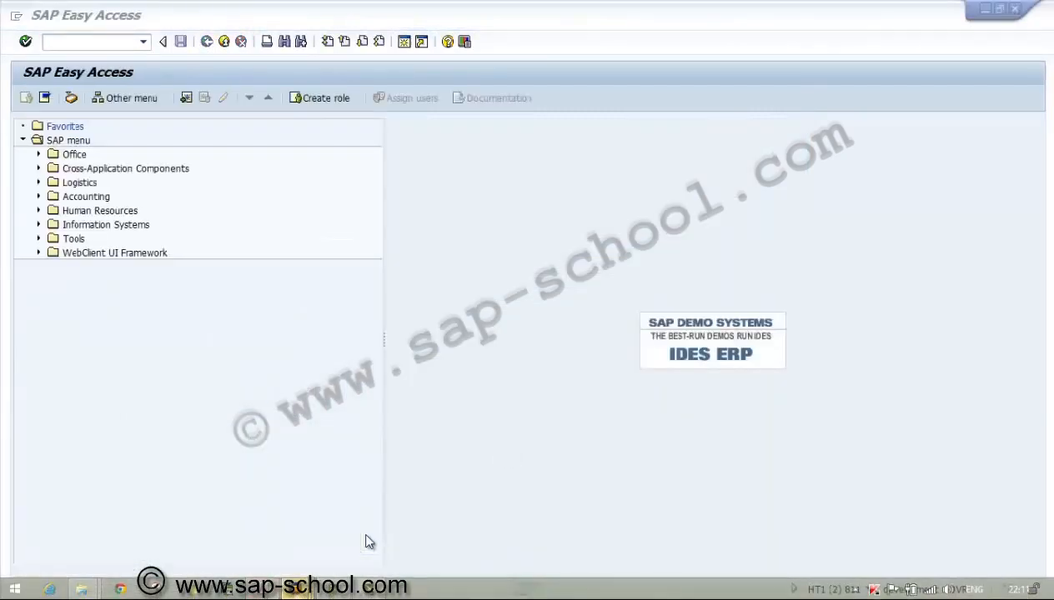
click(37, 183)
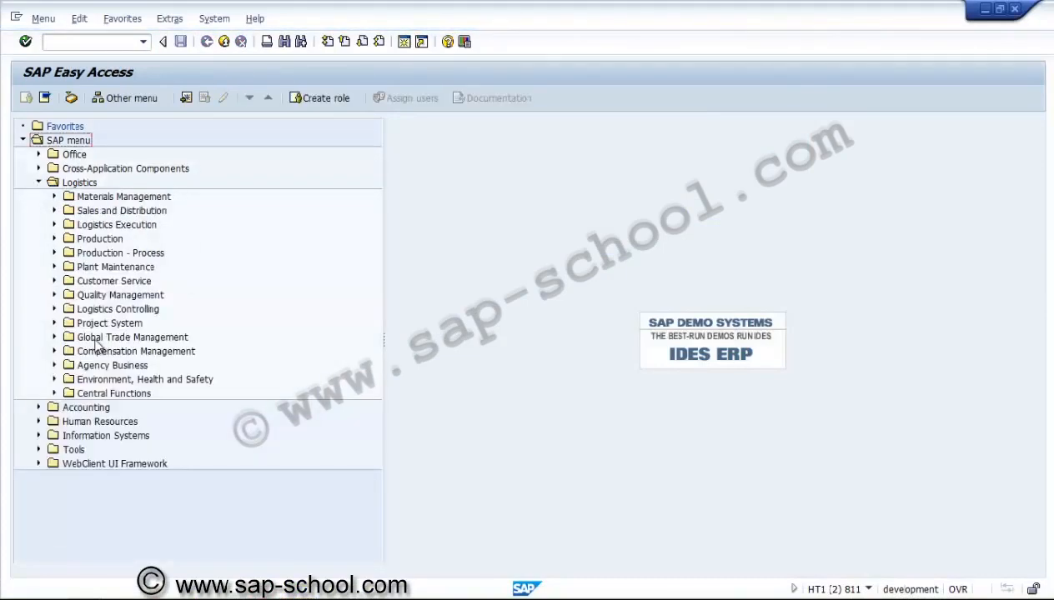
click(55, 324)
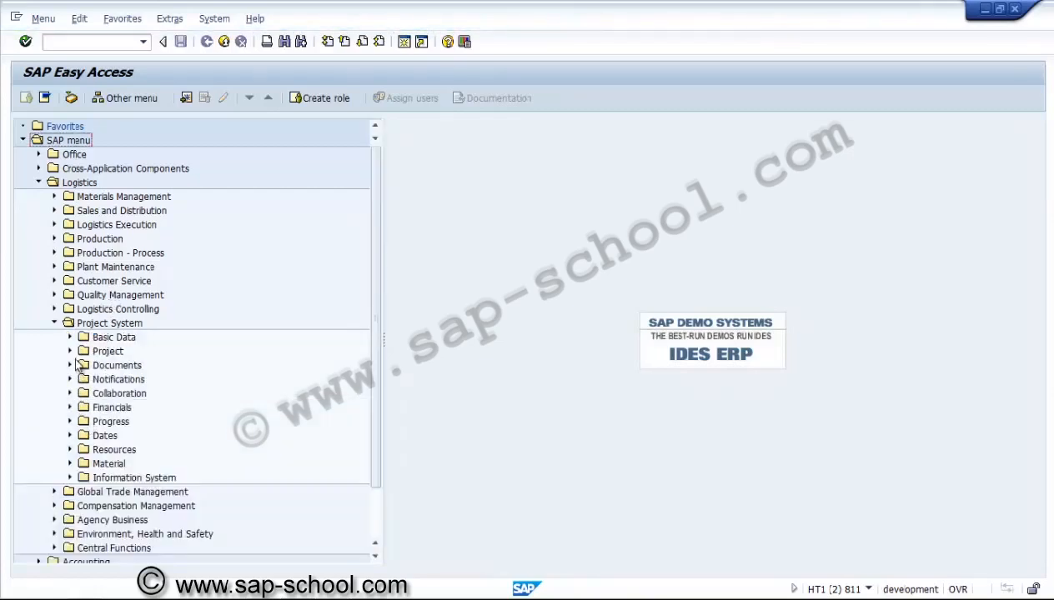
click(70, 351)
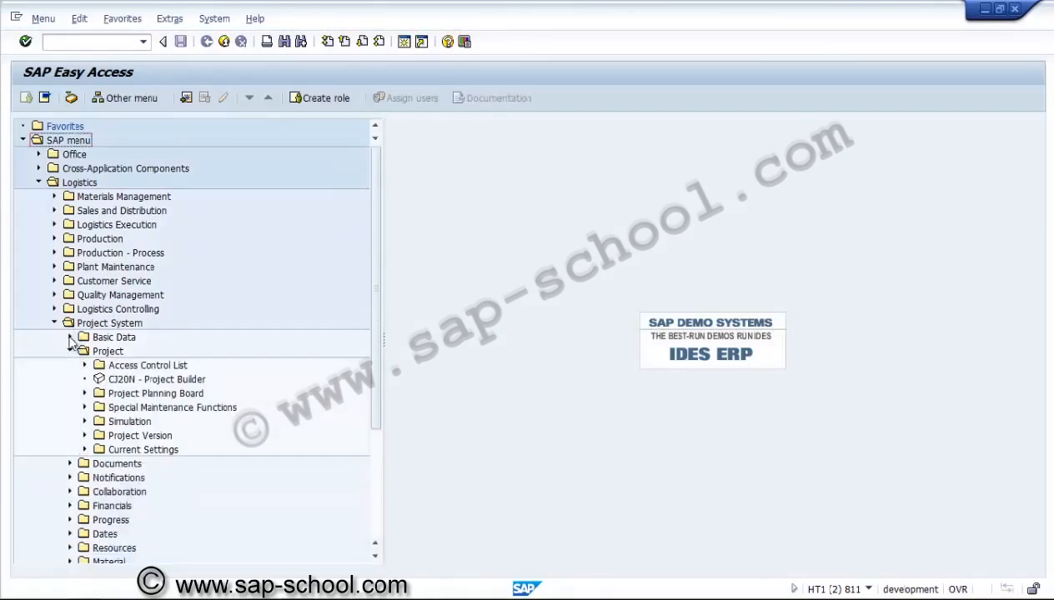
click(70, 337)
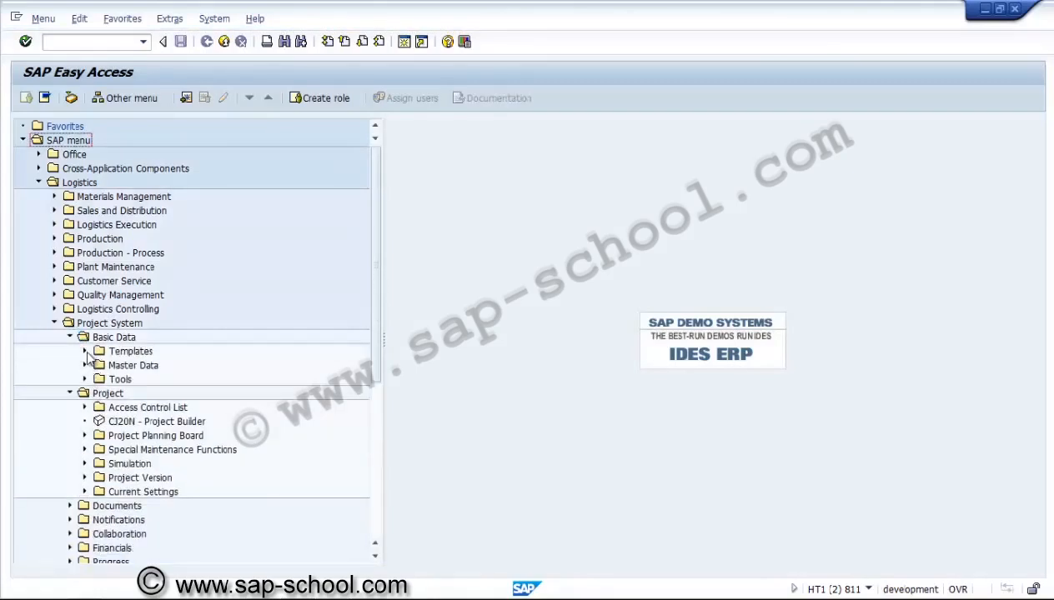
click(86, 353)
click(132, 380)
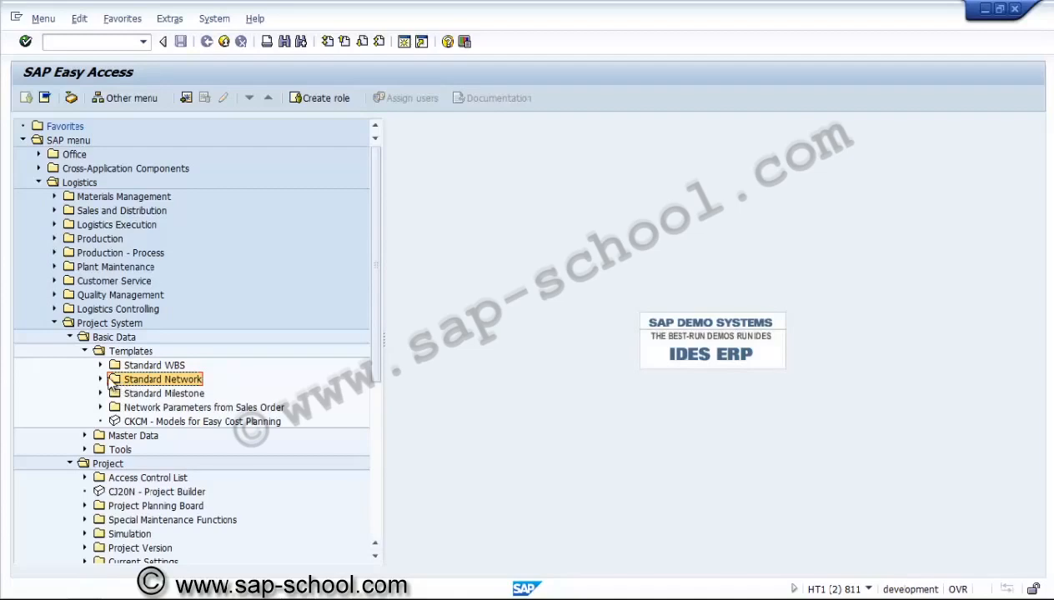
click(101, 379)
double_click(154, 394)
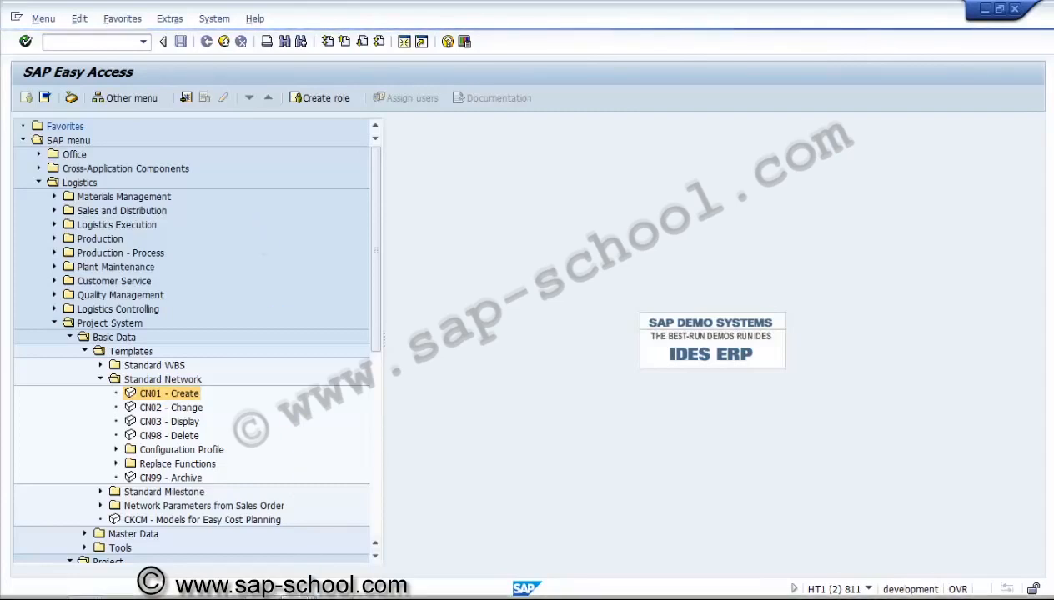
mouse_move(305, 591)
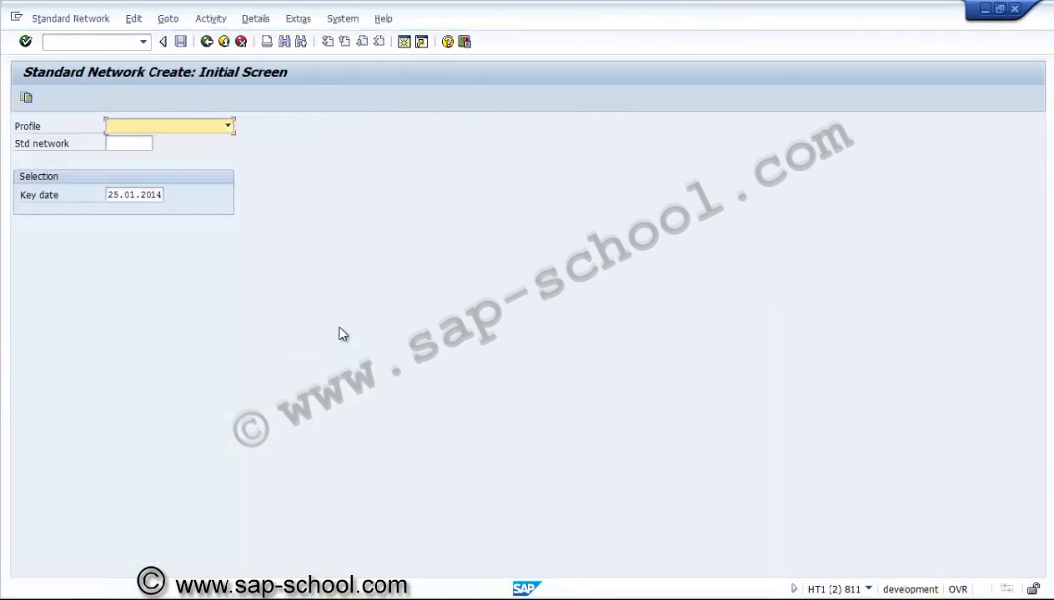
Choose profile 0000001 Standard network profile, leave the standard network number blank, and continue to the header
click(230, 125)
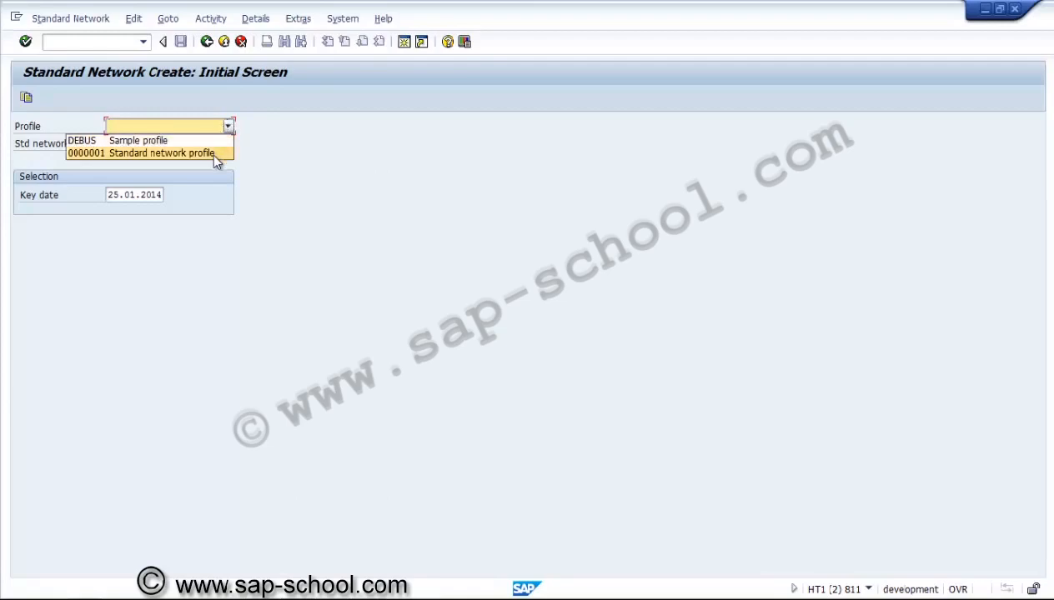
click(210, 153)
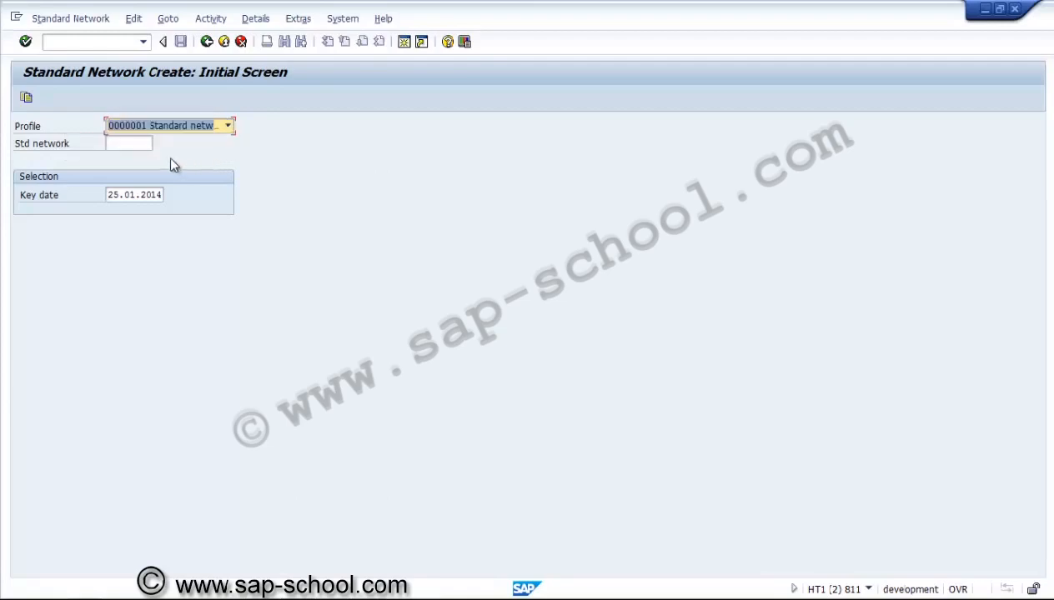
click(135, 146)
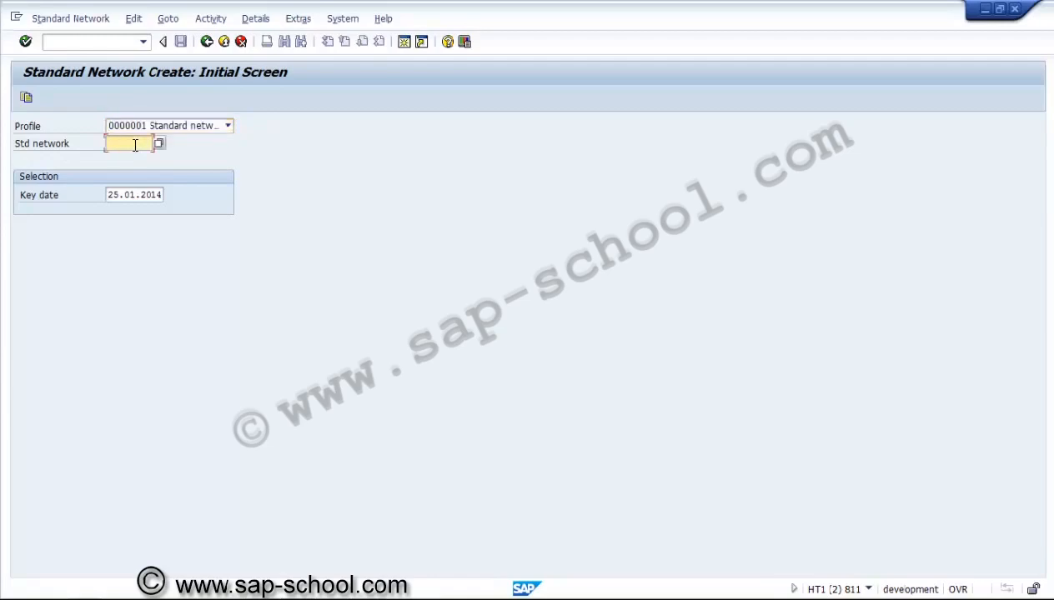
click(27, 44)
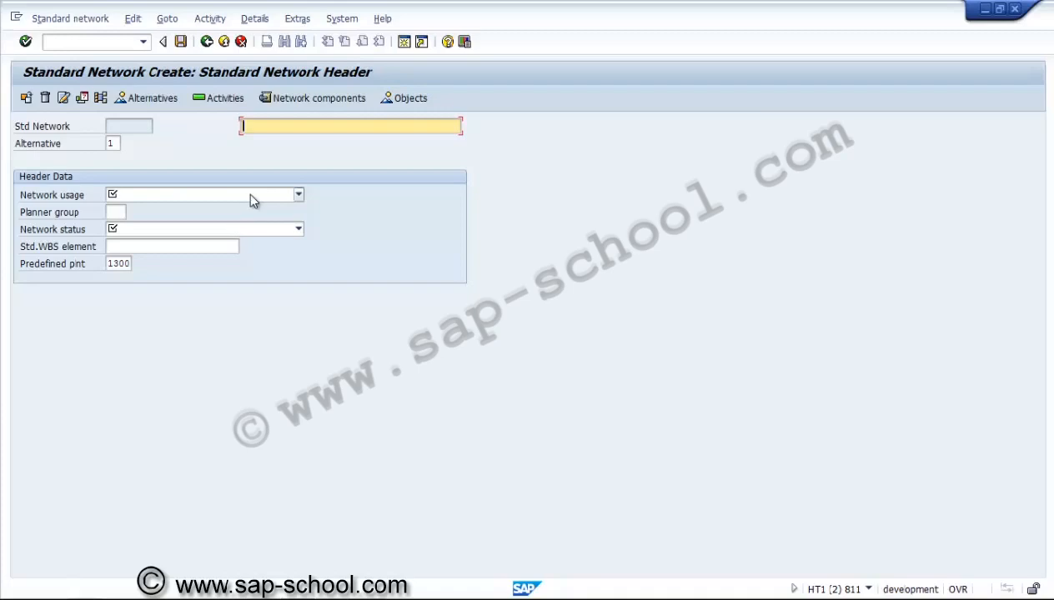
Enter "Standard Network" as the description in the standard network header
text(Standard twork)
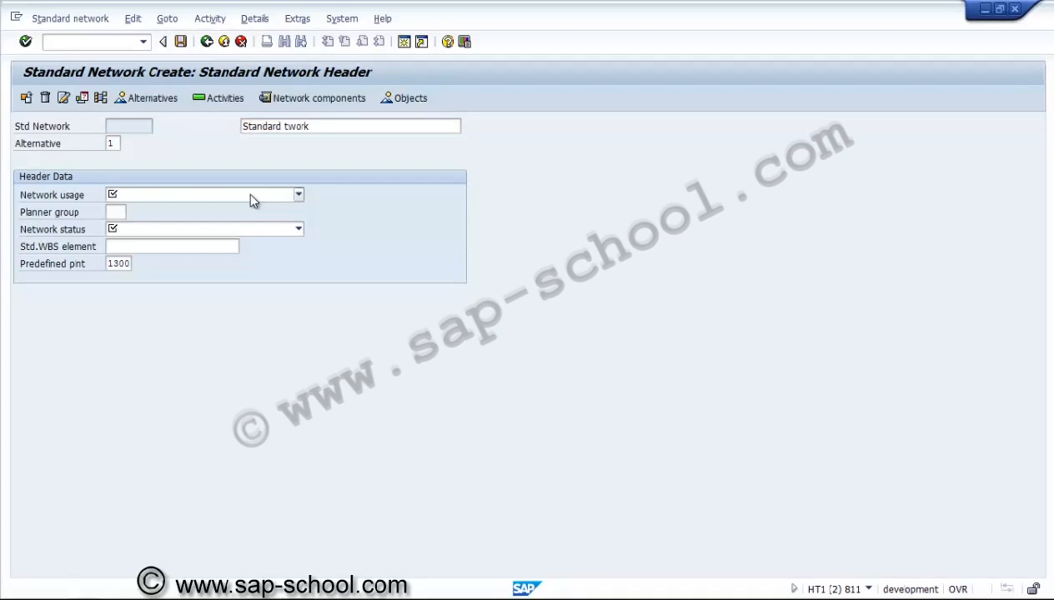
key(BackSpace)
key(BackSpace)
key(BackSpace)
key(BackSpace)
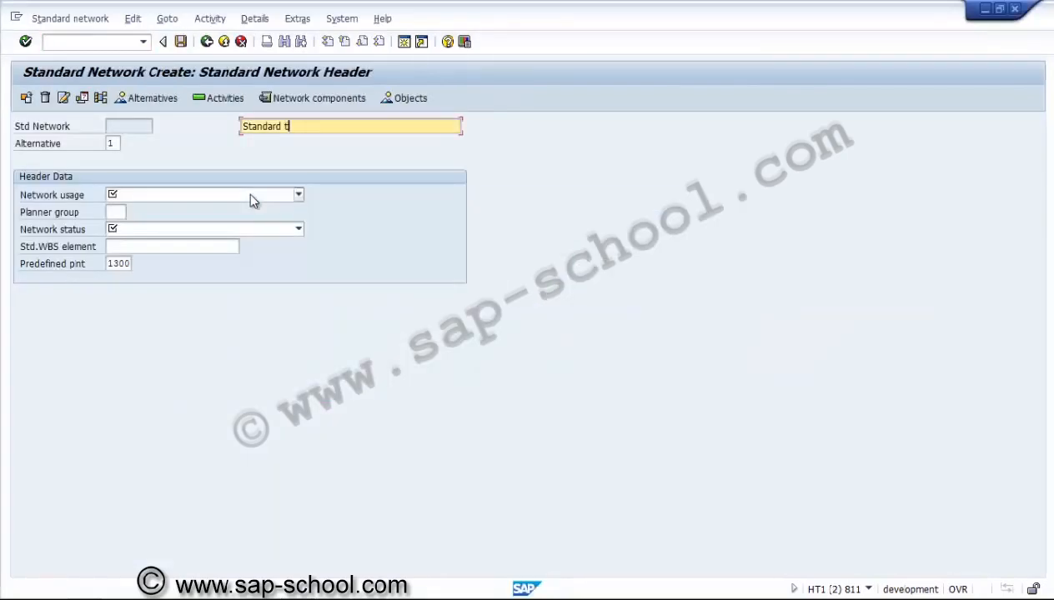
key(BackSpace)
text(Network)
Set the standard network's usage to 4 Plant maintenance and its status to 1 Created
click(240, 198)
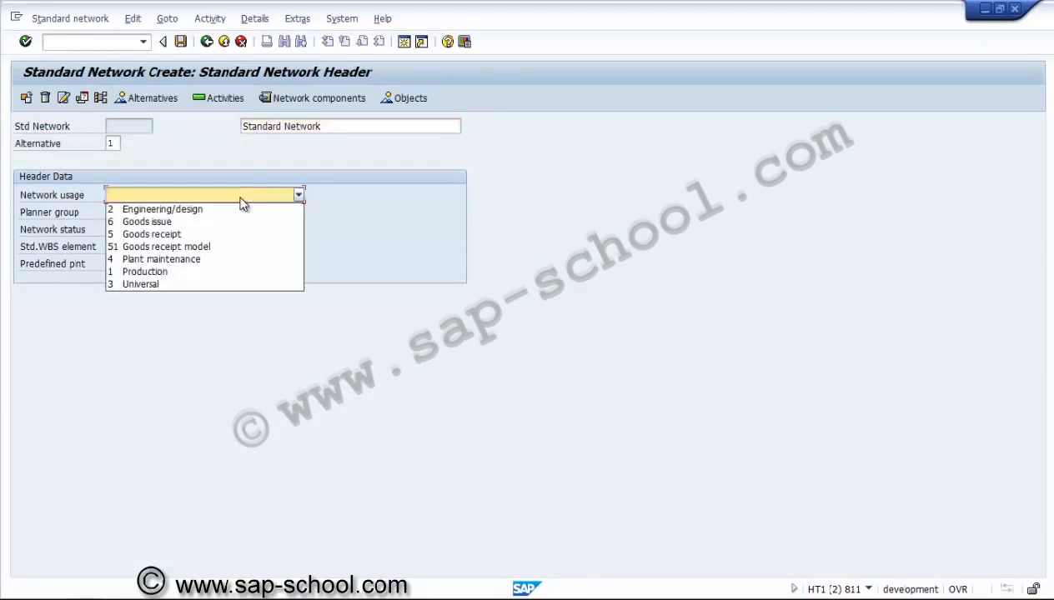
click(223, 265)
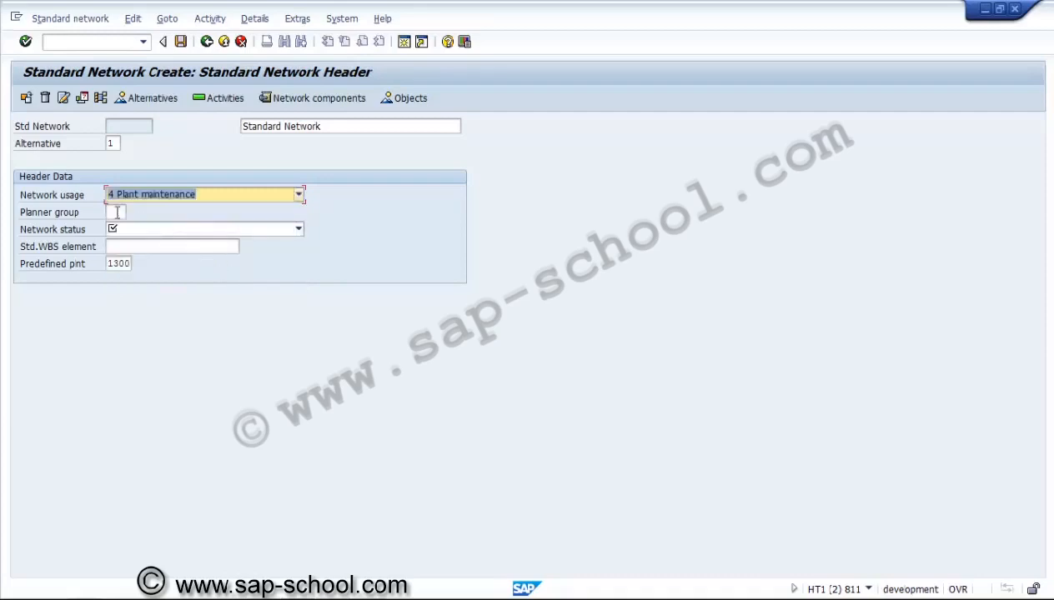
click(117, 230)
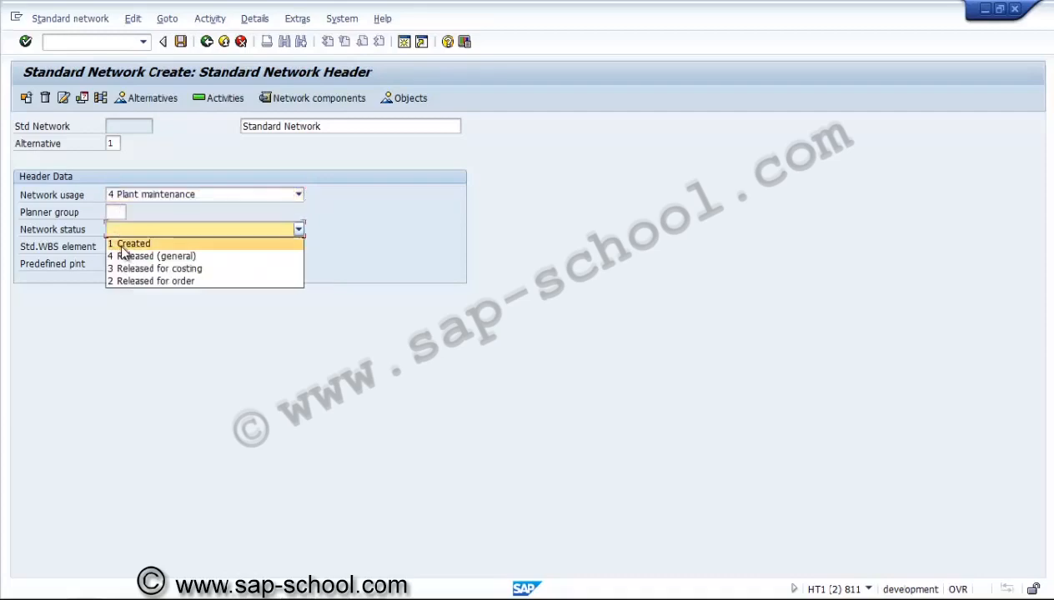
click(119, 243)
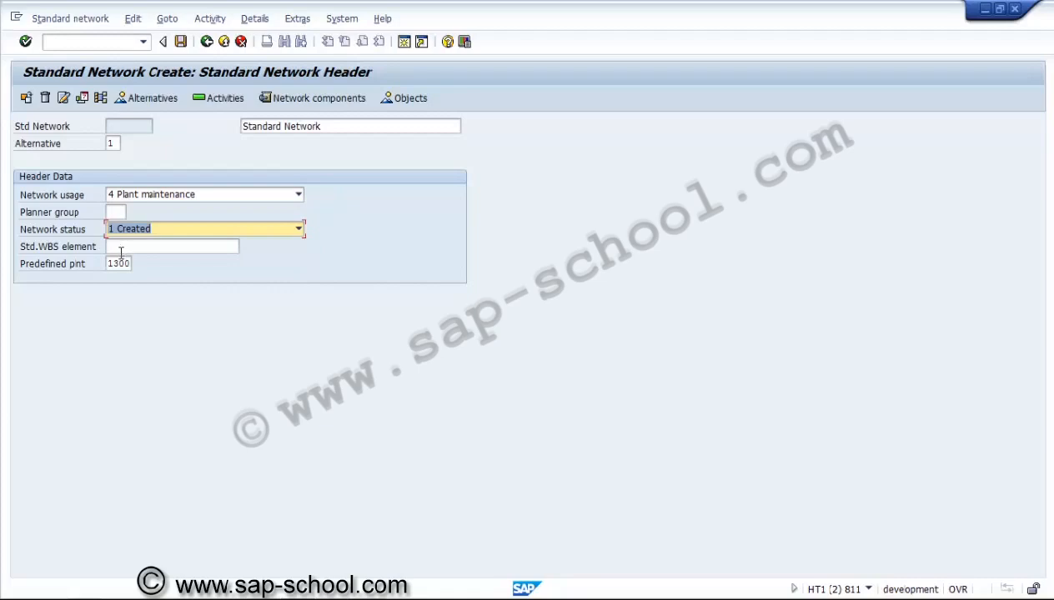
Set the predefined plant in the standard network header to 3000
click(112, 263)
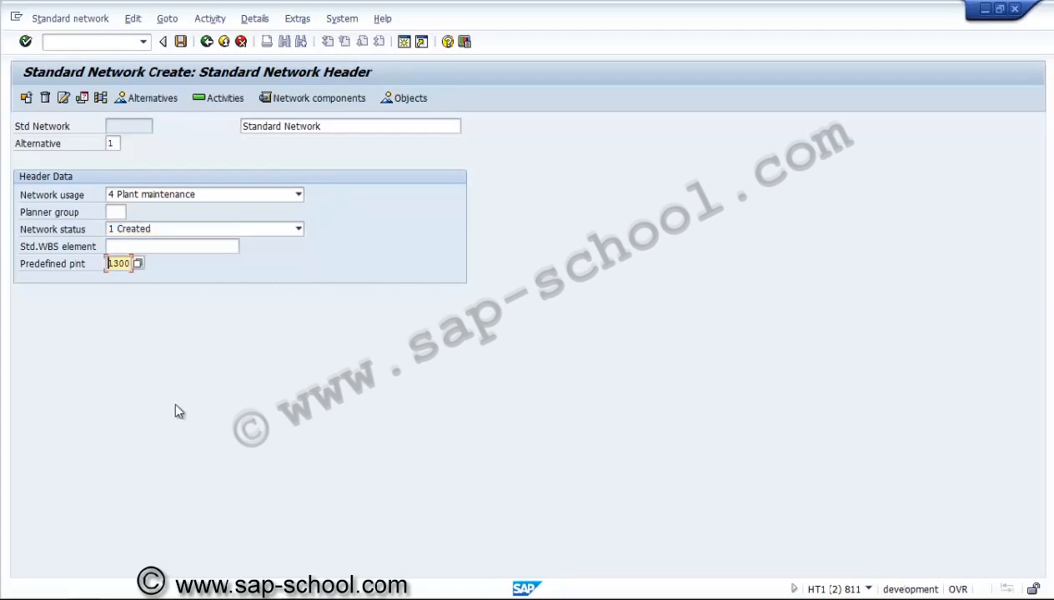
text(3000)
key(Return)
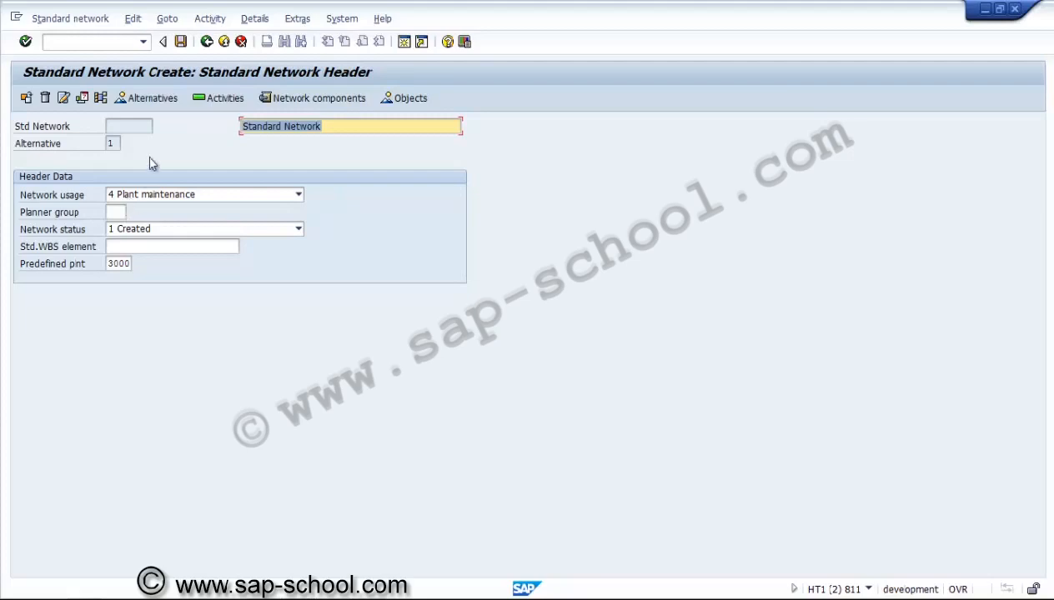
Open the activity overview and enter activities 0010 Foundation, 0020 Bricking and 0030 Cleaning under internal processing
click(210, 101)
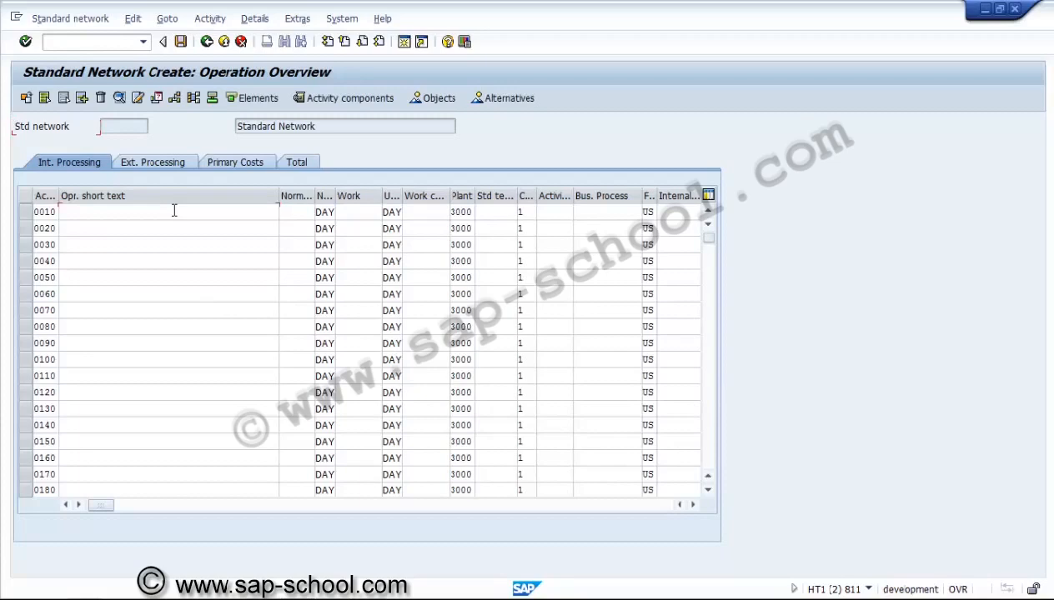
click(174, 211)
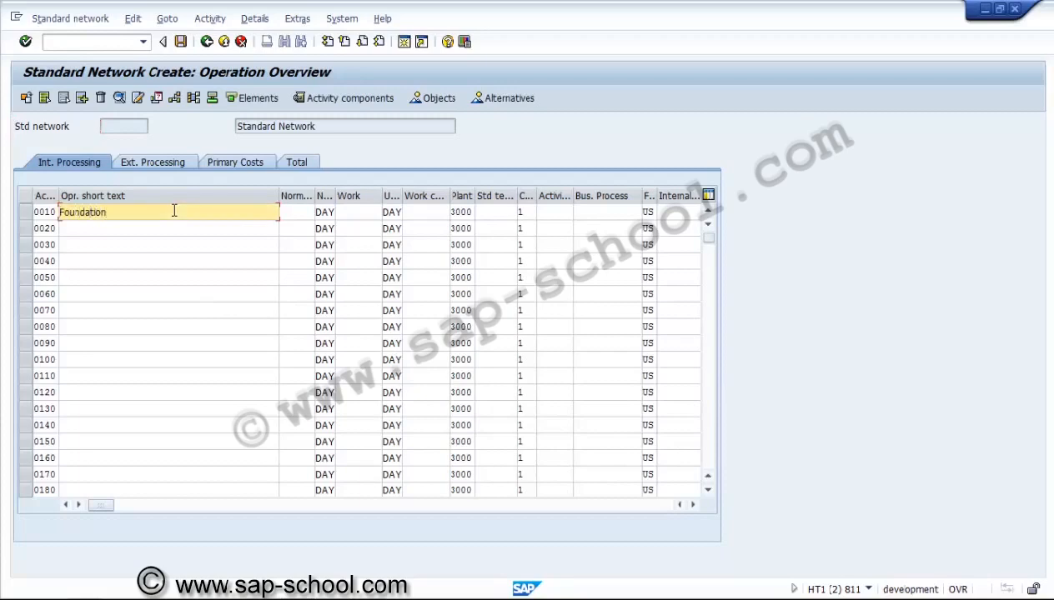
key(Down)
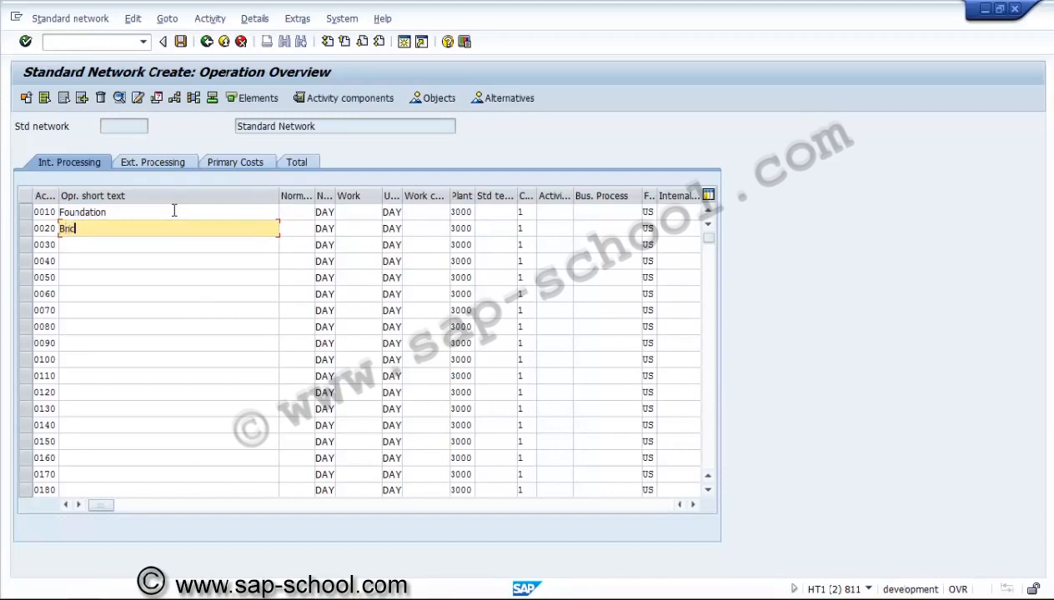
key(Down)
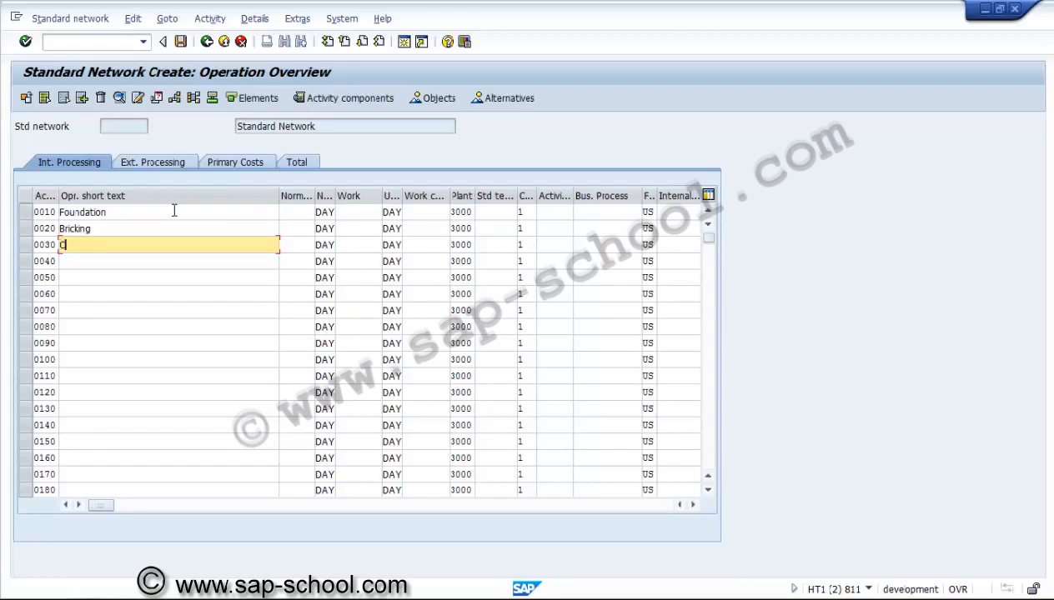
text(Cleaning)
key(Return)
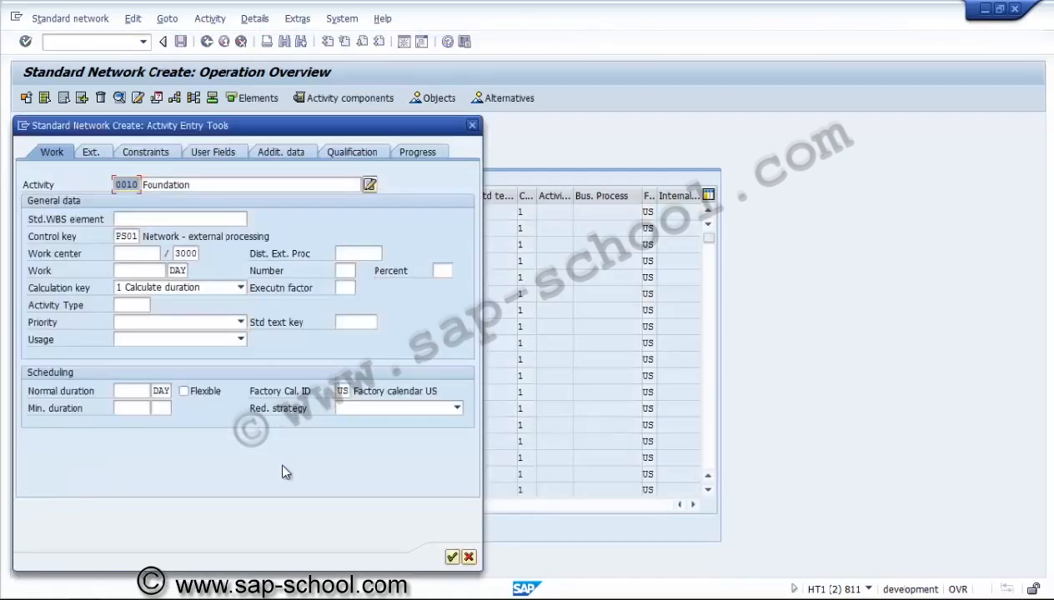
Accept the default entry details for the Foundation, Bricking and Cleaning activities and save the standard network
click(452, 557)
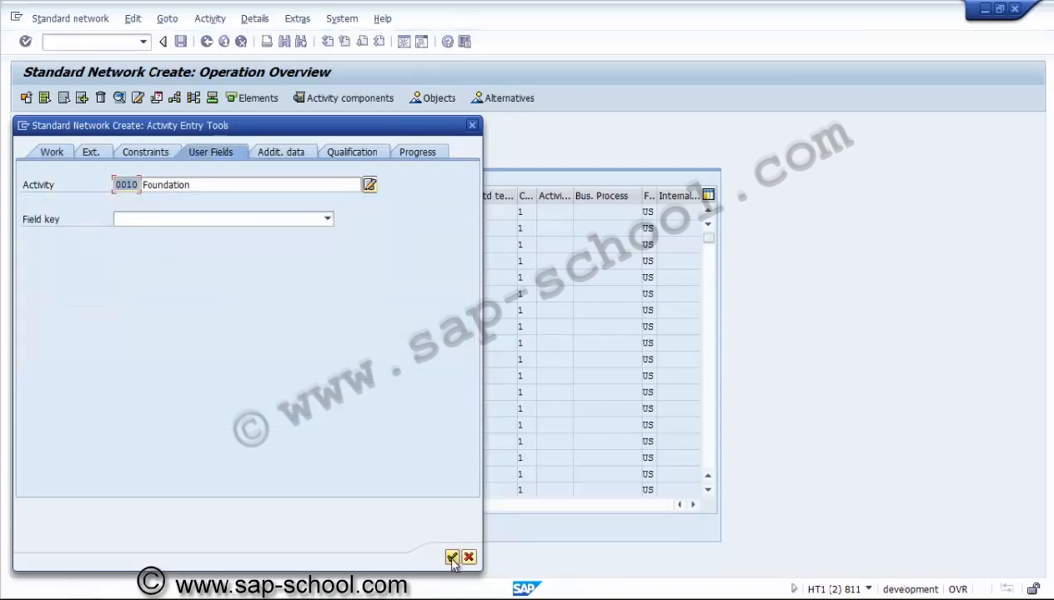
click(452, 557)
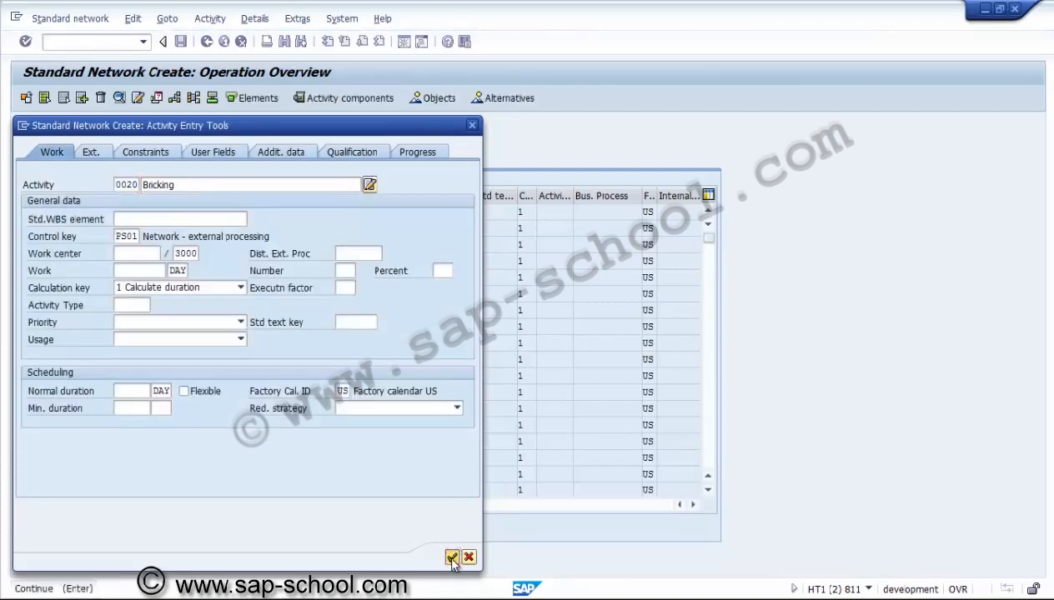
click(452, 557)
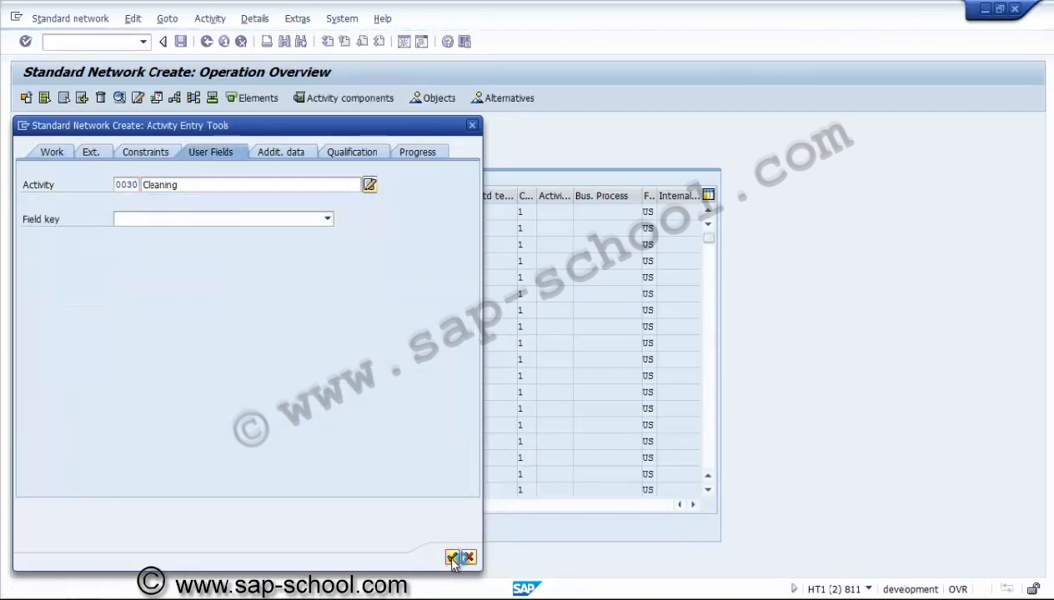
click(451, 557)
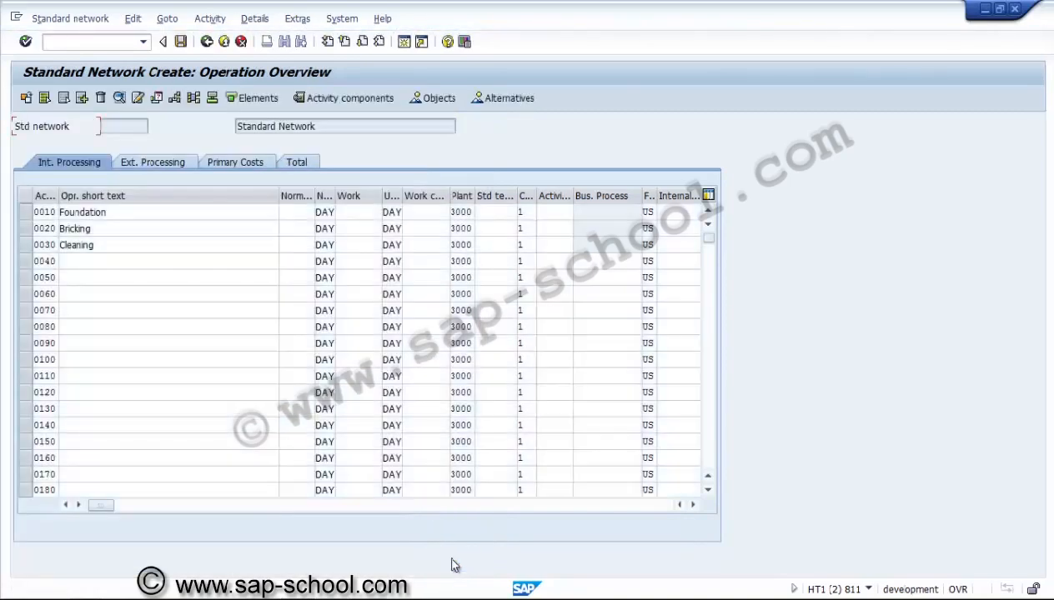
click(180, 42)
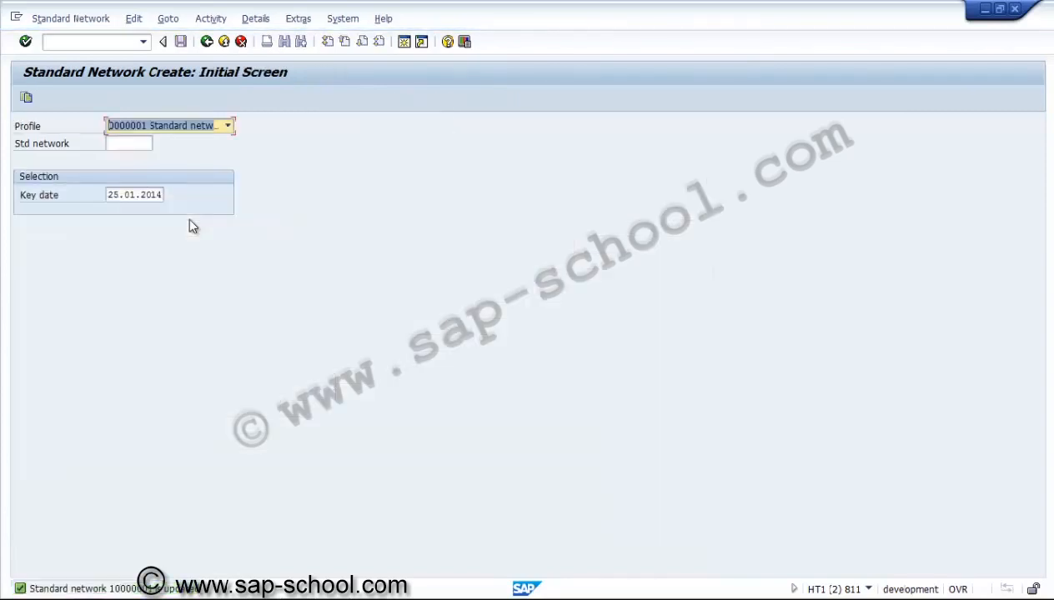
Switch to changing standard networks and try to open standard network 1
click(92, 26)
click(94, 72)
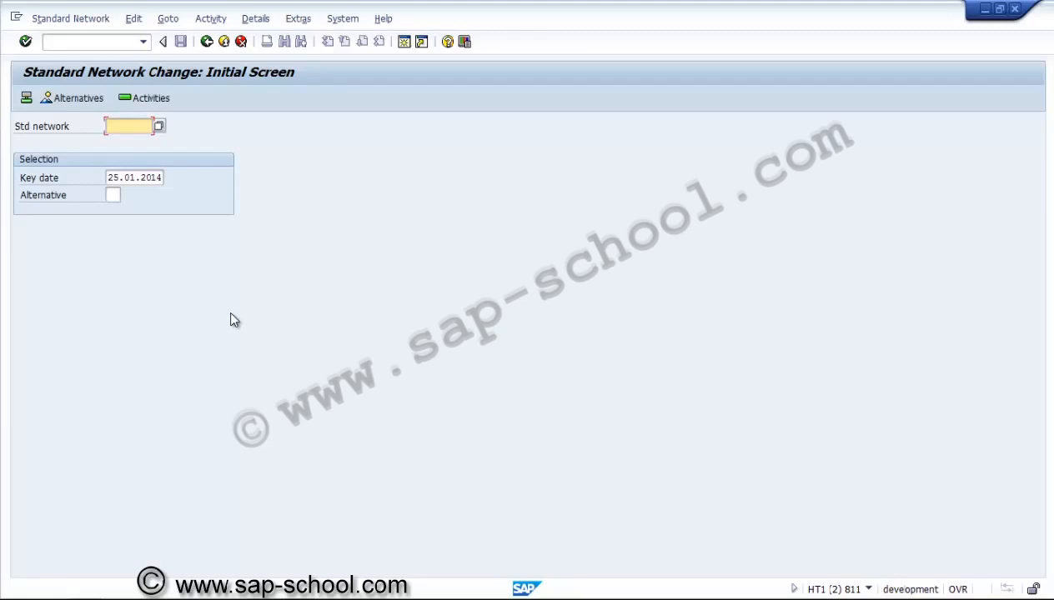
key(Return)
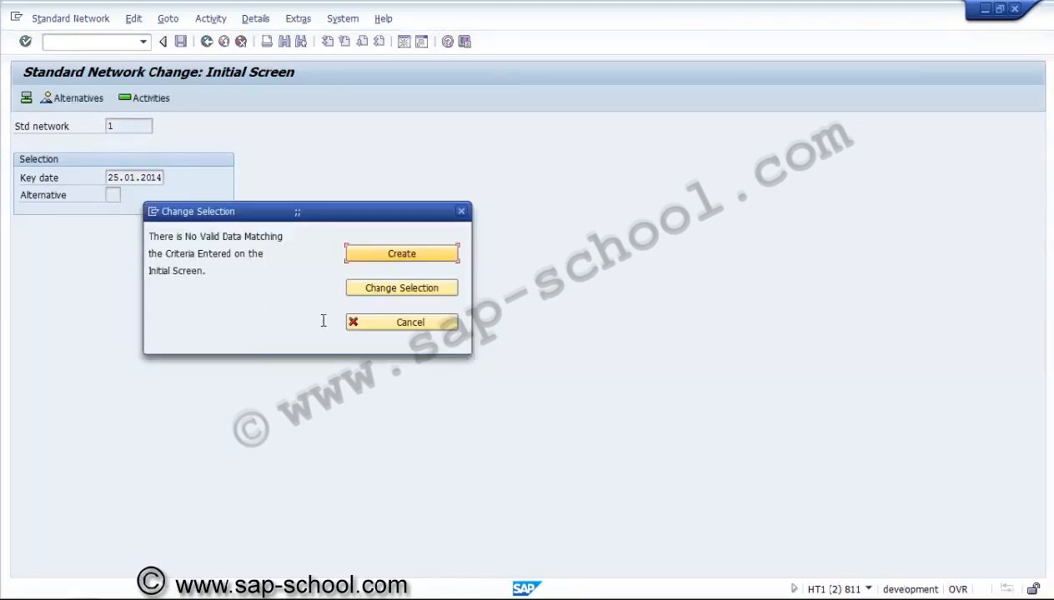
click(348, 324)
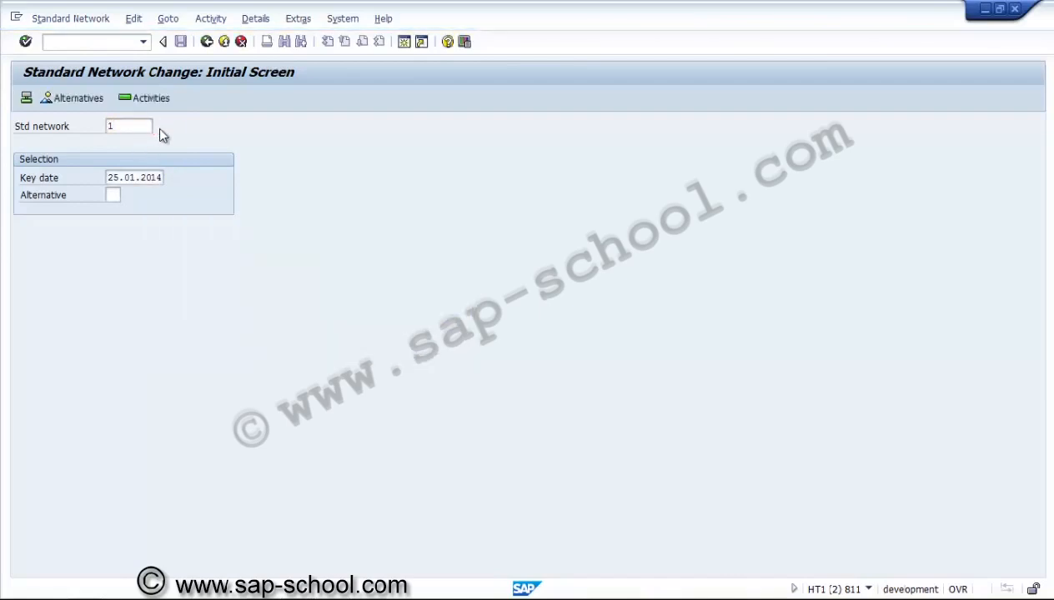
Look up standard networks without search restrictions, choose 10000001 Standard Network, and open its activity overview
click(159, 129)
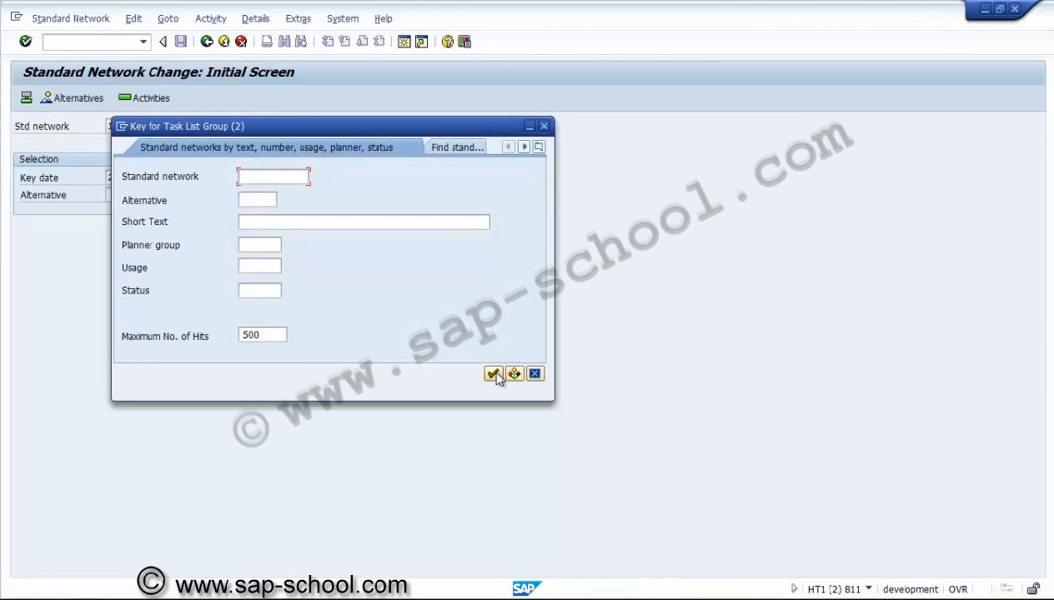
click(493, 375)
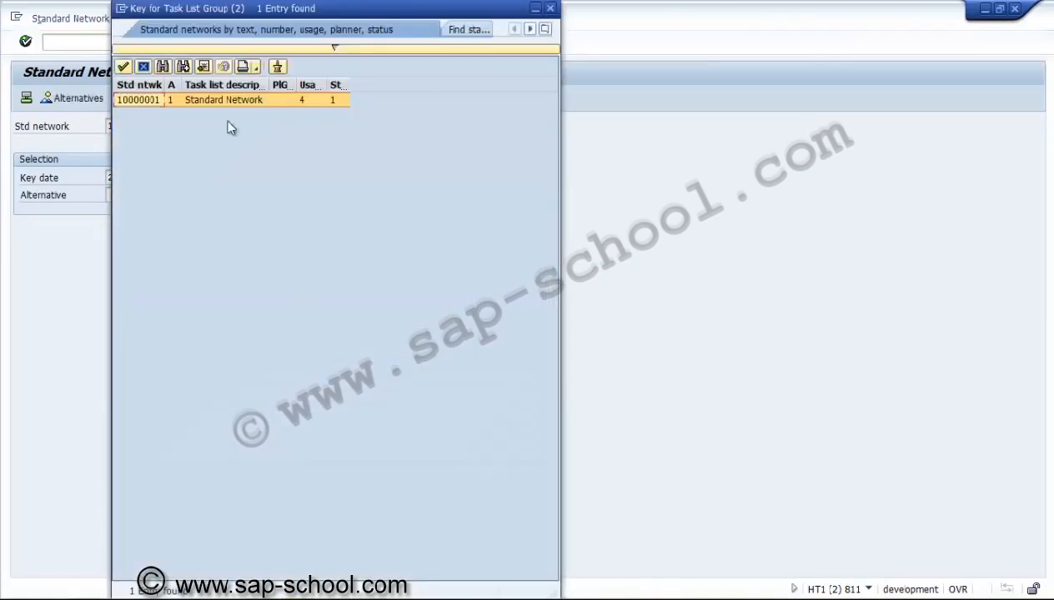
double_click(223, 101)
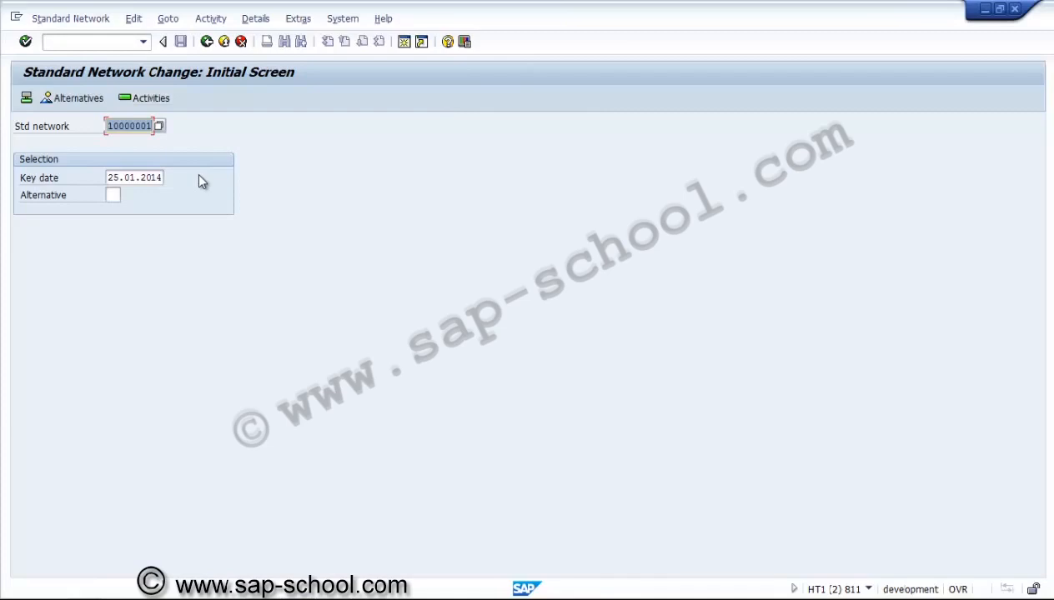
key(Return)
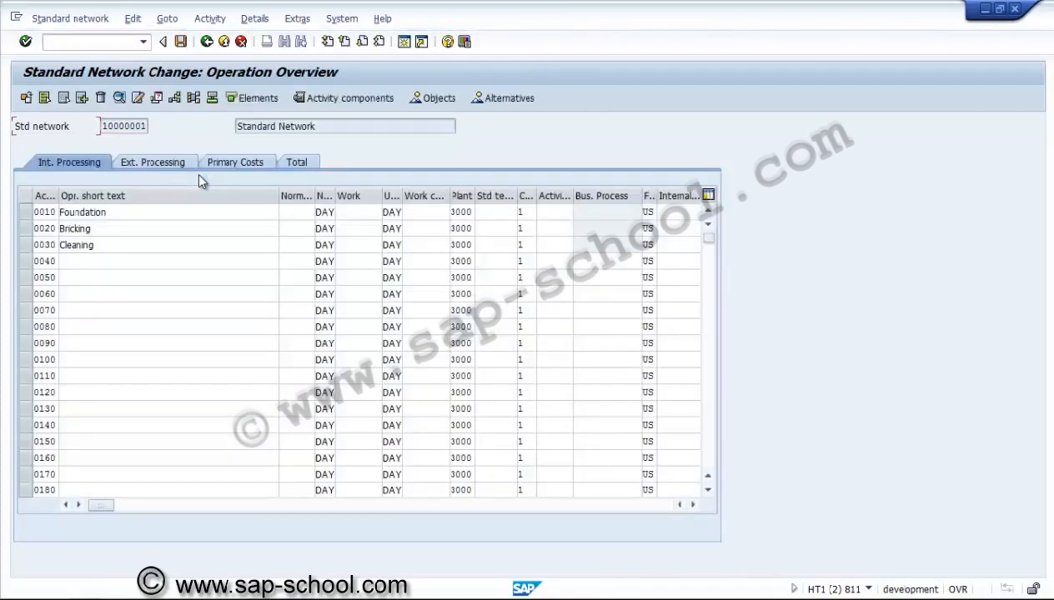
Review the header data and alternative overview of standard network 10000001, and return to SAP Easy Access
click(212, 99)
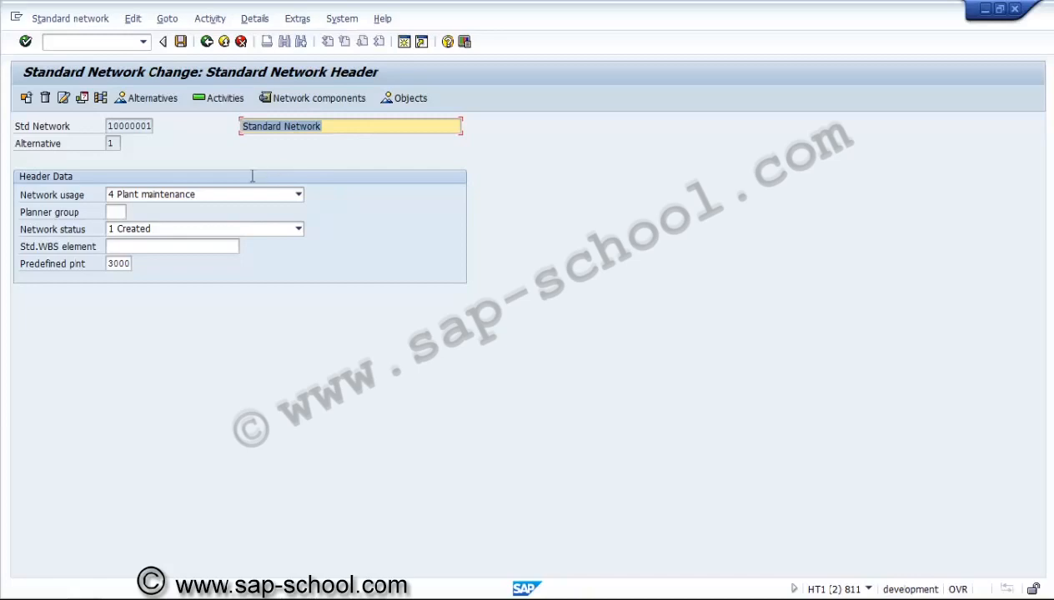
click(208, 46)
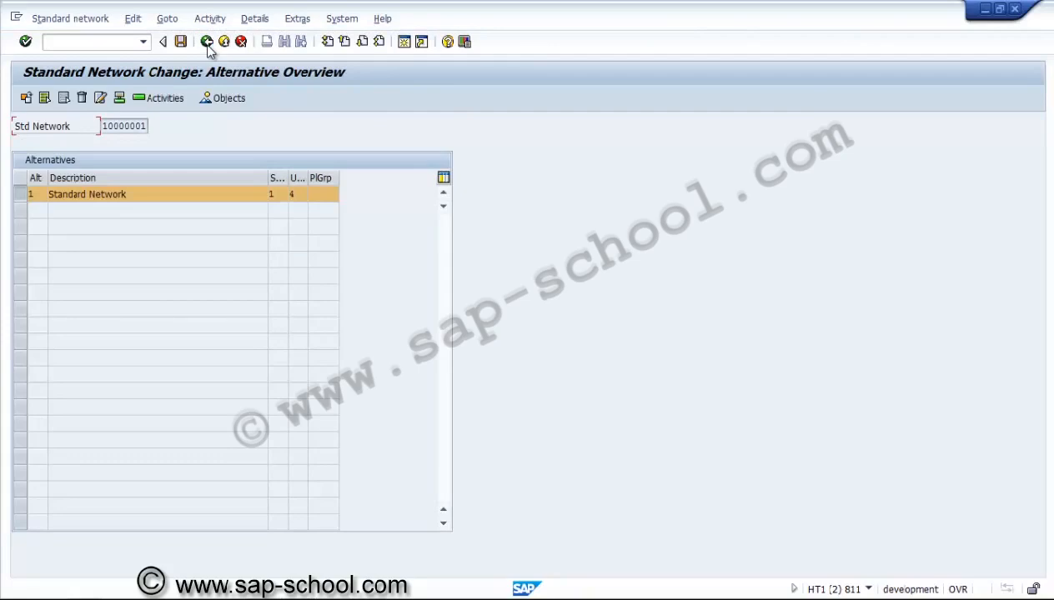
click(207, 43)
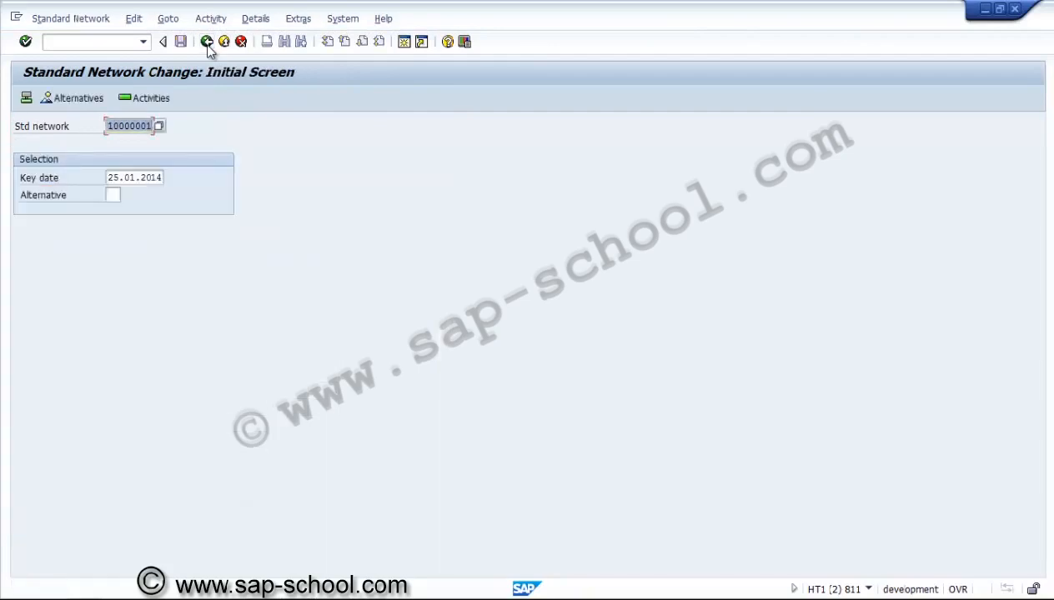
click(207, 43)
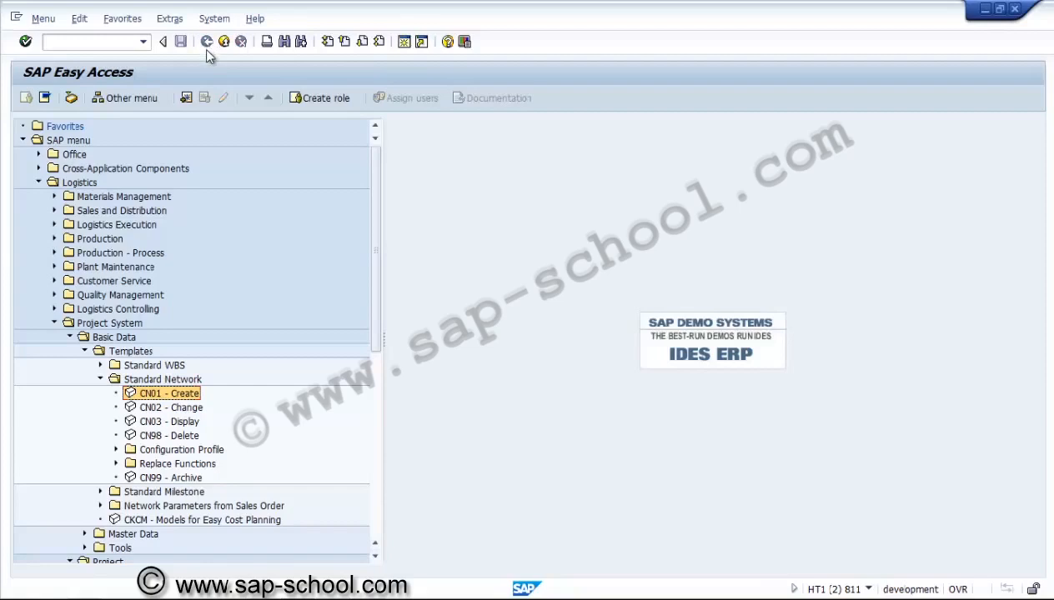
View the copy function in CN01 - Create for standard networks, and return to SAP Easy Access without copying anything
double_click(171, 395)
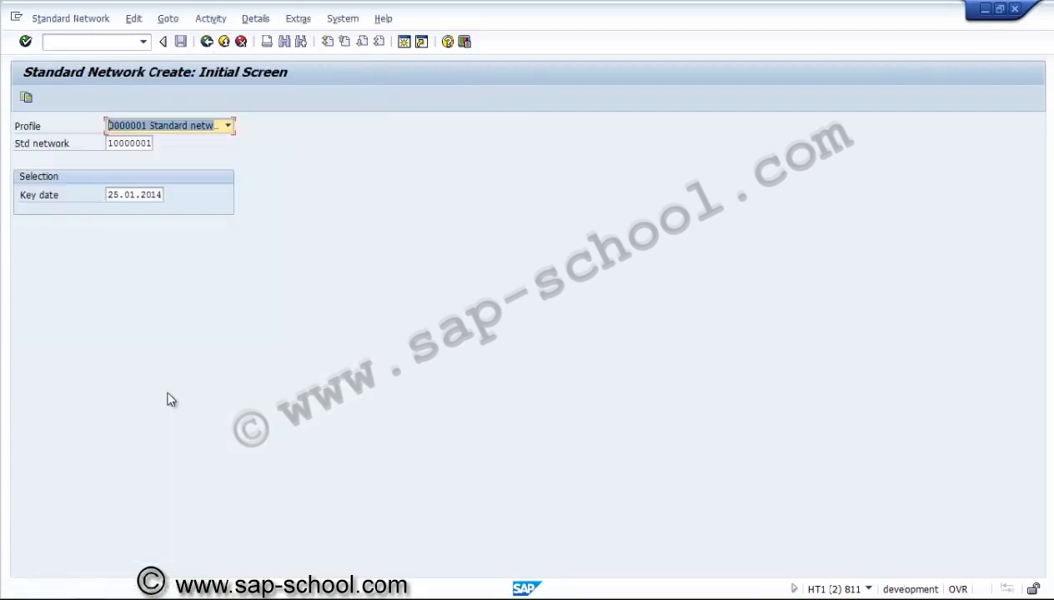
click(26, 99)
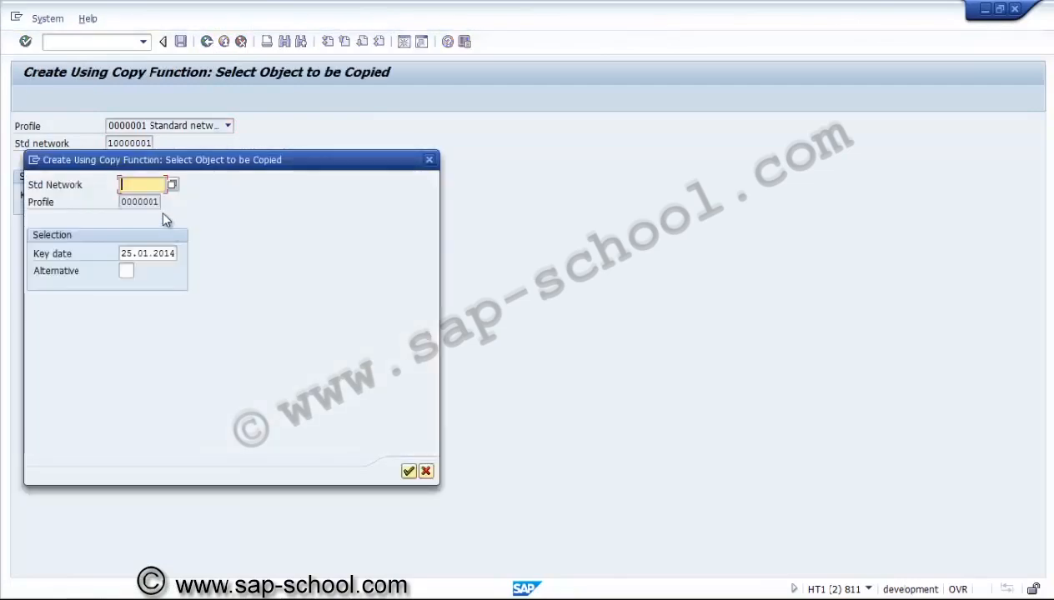
click(426, 472)
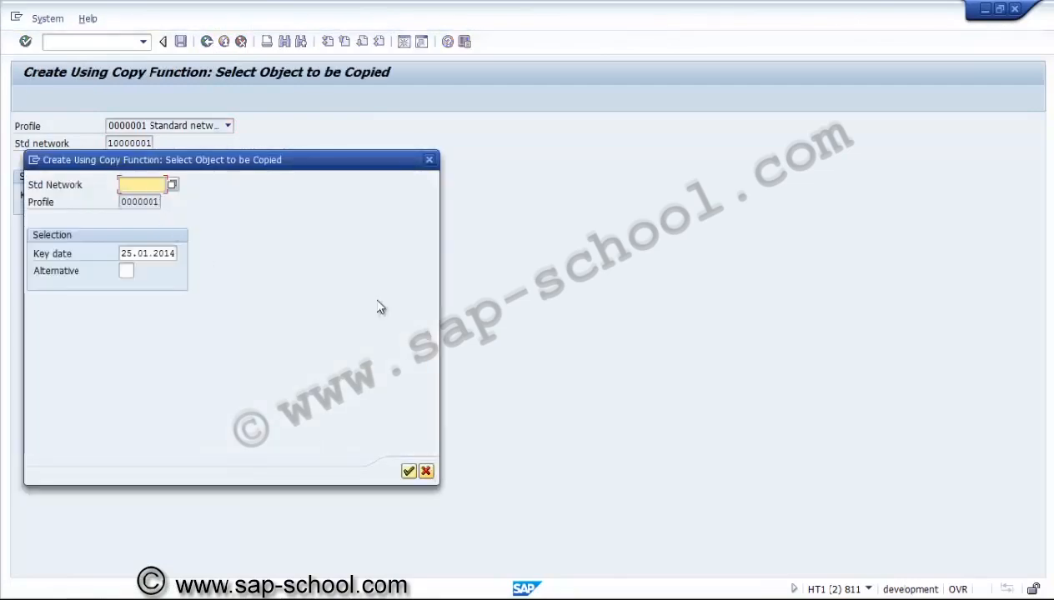
click(207, 41)
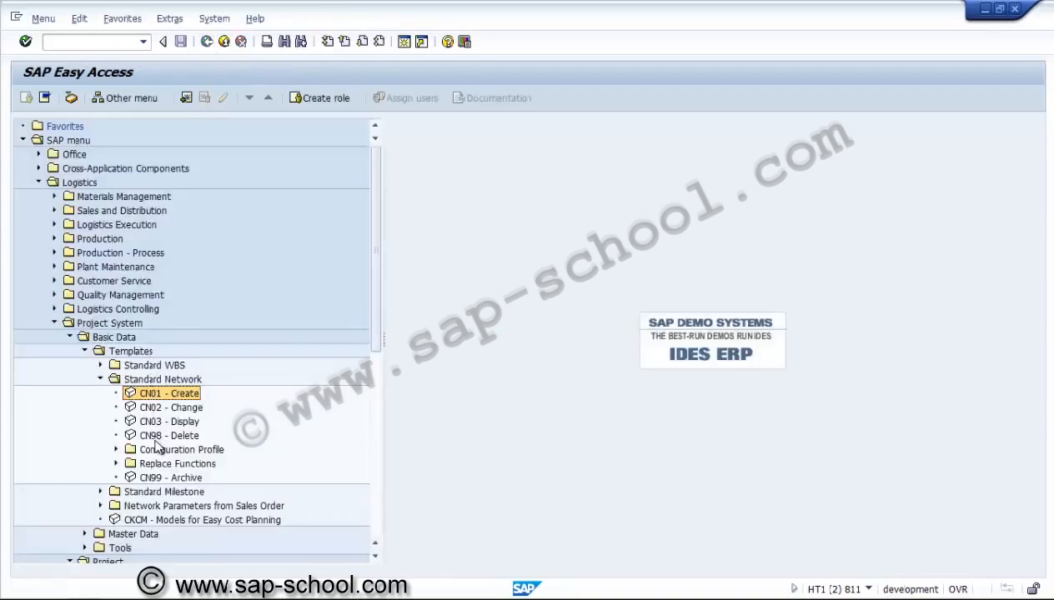
Delete standard network 10000001 without archiving using CN98, with objects deleted online and the log enabled, and return to SAP Easy Access
double_click(160, 435)
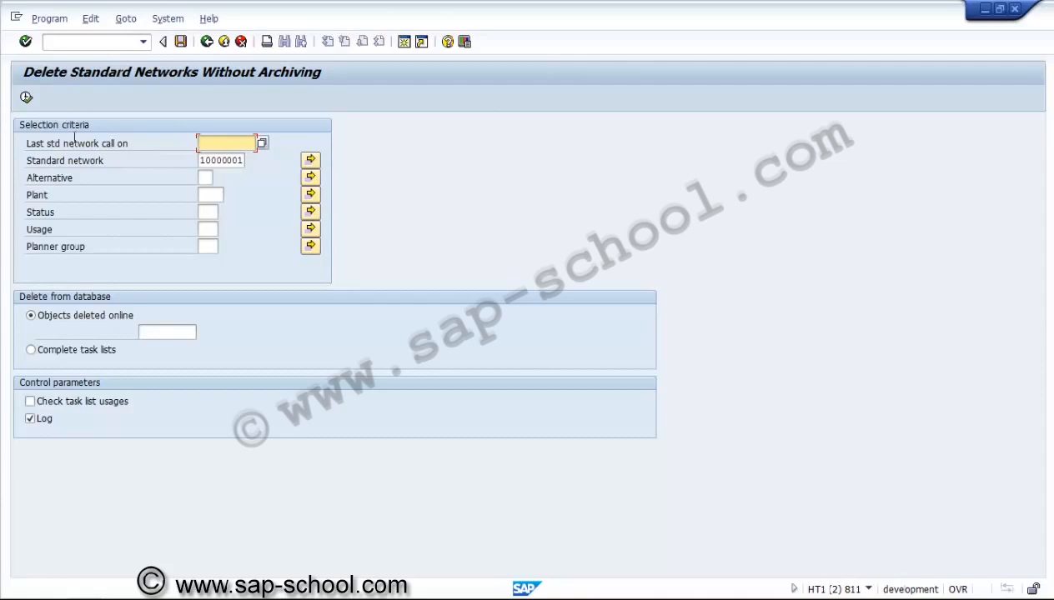
click(27, 97)
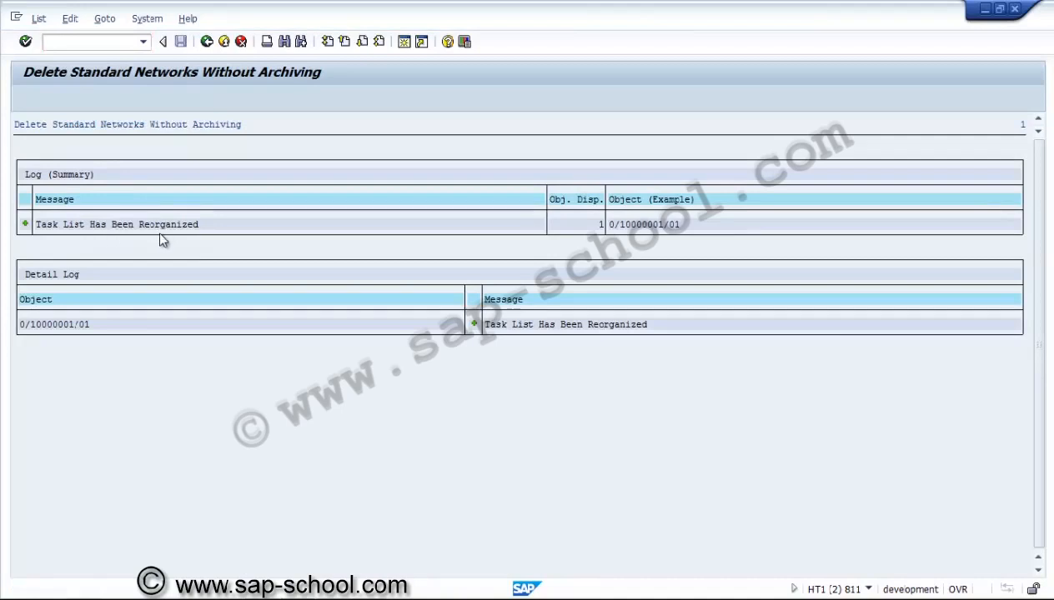
click(206, 42)
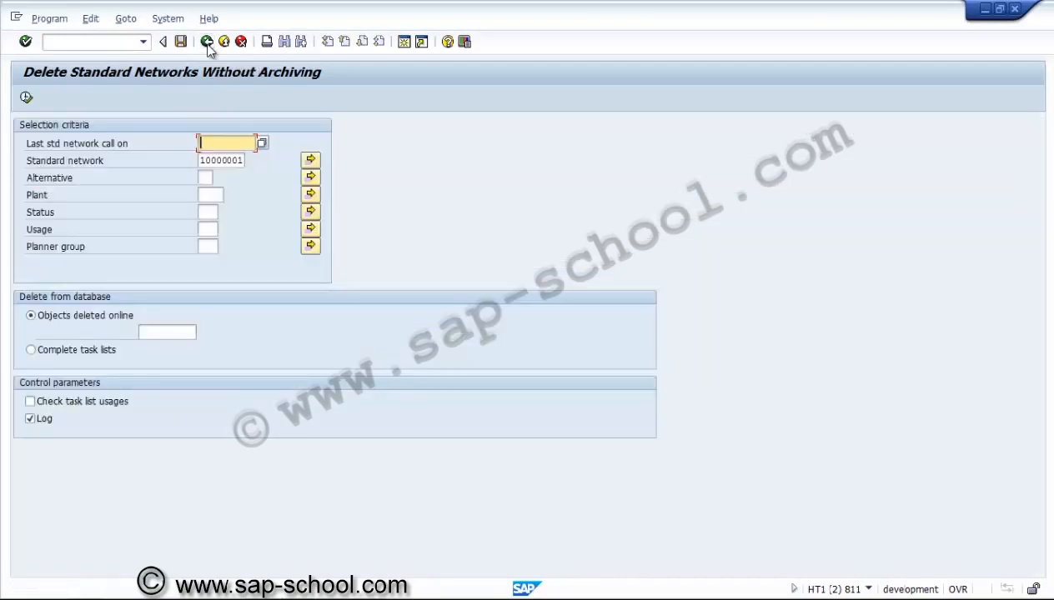
click(206, 41)
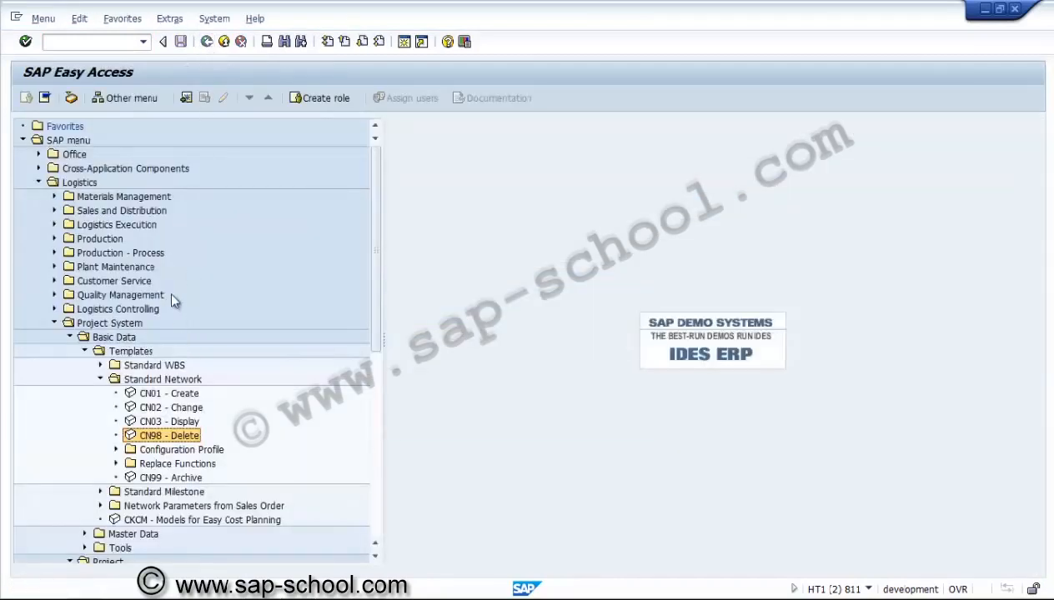
Collapse the Project System folder, run transaction CJ20N, display capex project U3000.1403 in the Project Builder, and exit it
click(54, 323)
click(125, 42)
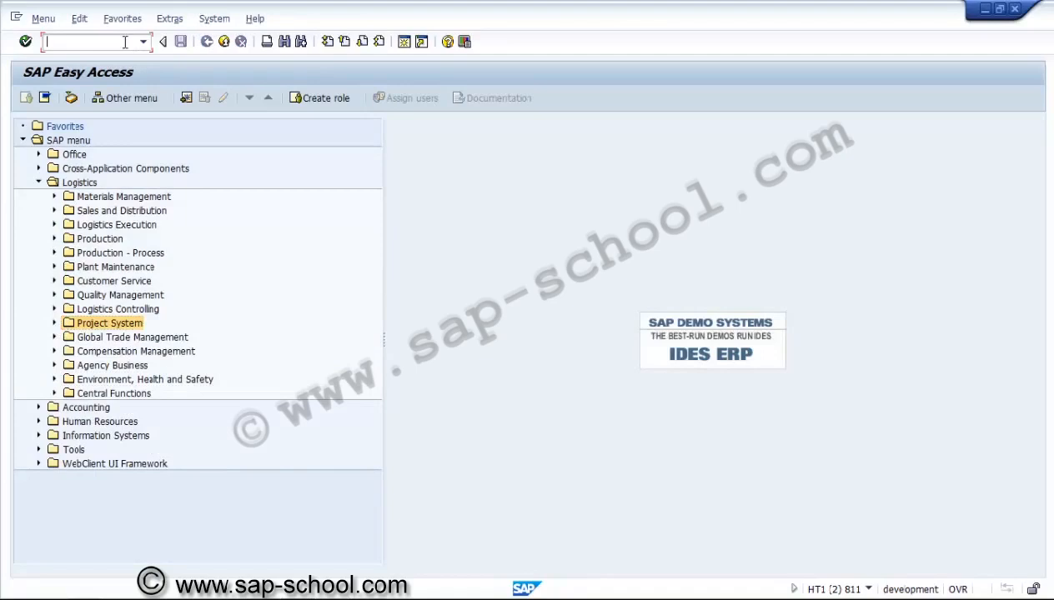
text(cj20n)
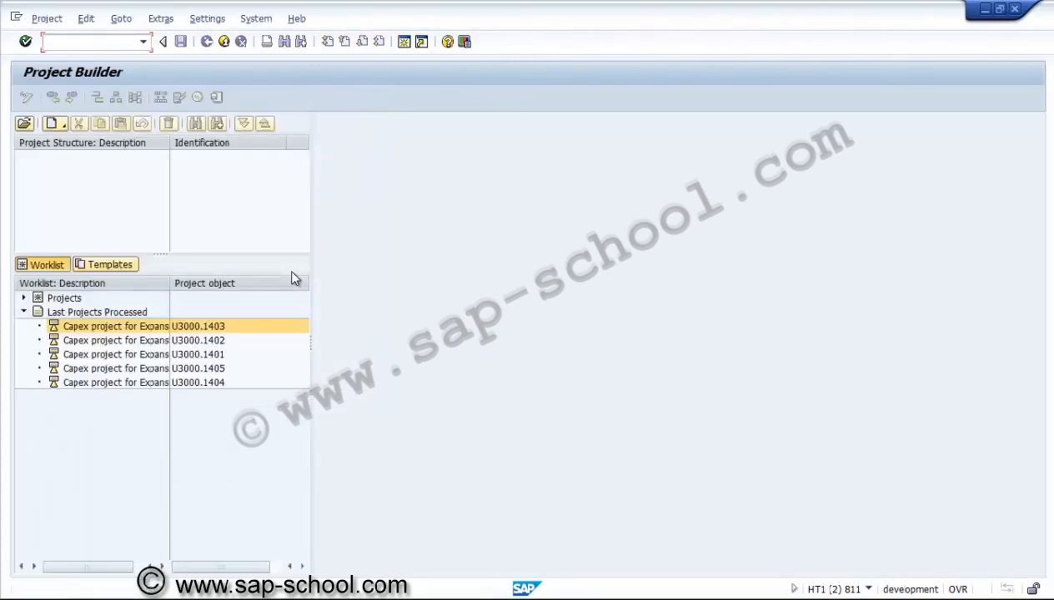
double_click(157, 330)
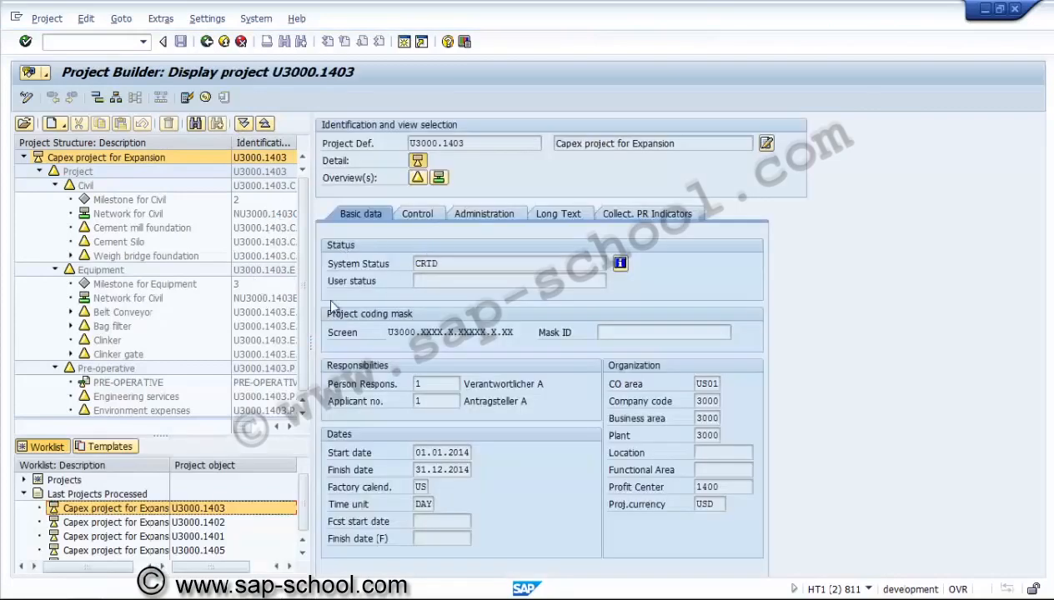
click(224, 42)
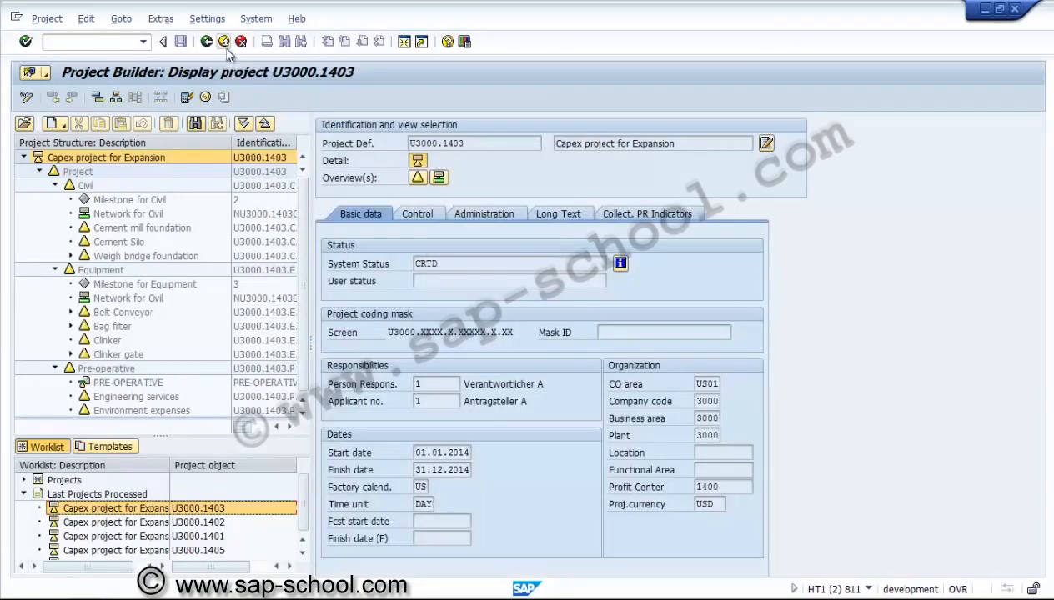